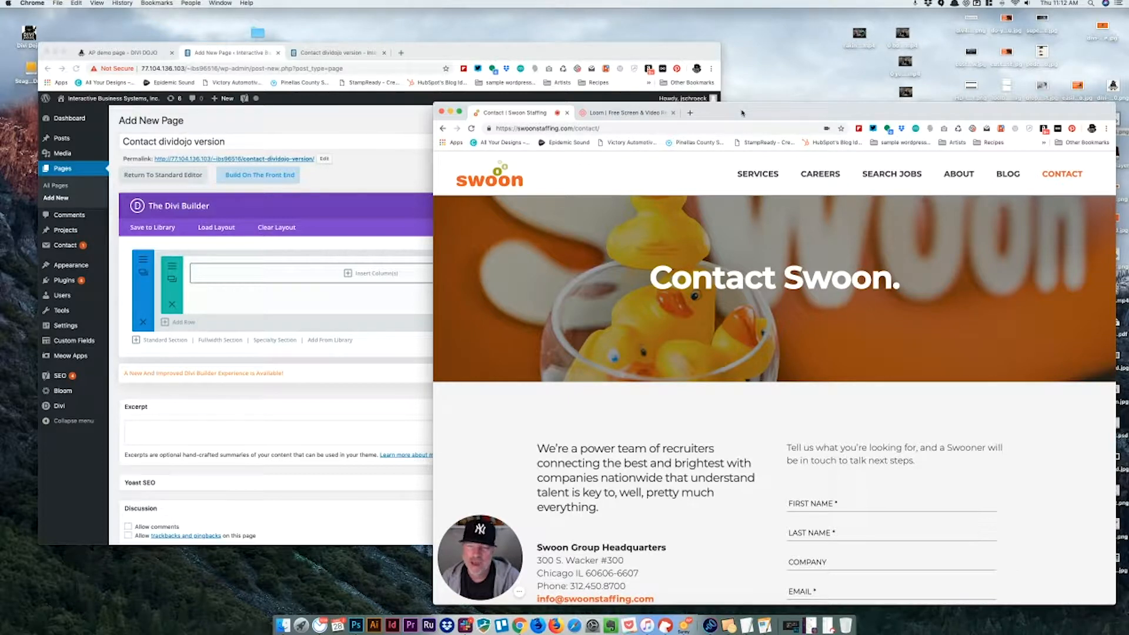
Step: Look over the Swoon contact page from its header image to the contractor contacts and back
scroll(789, 302, down, 5)
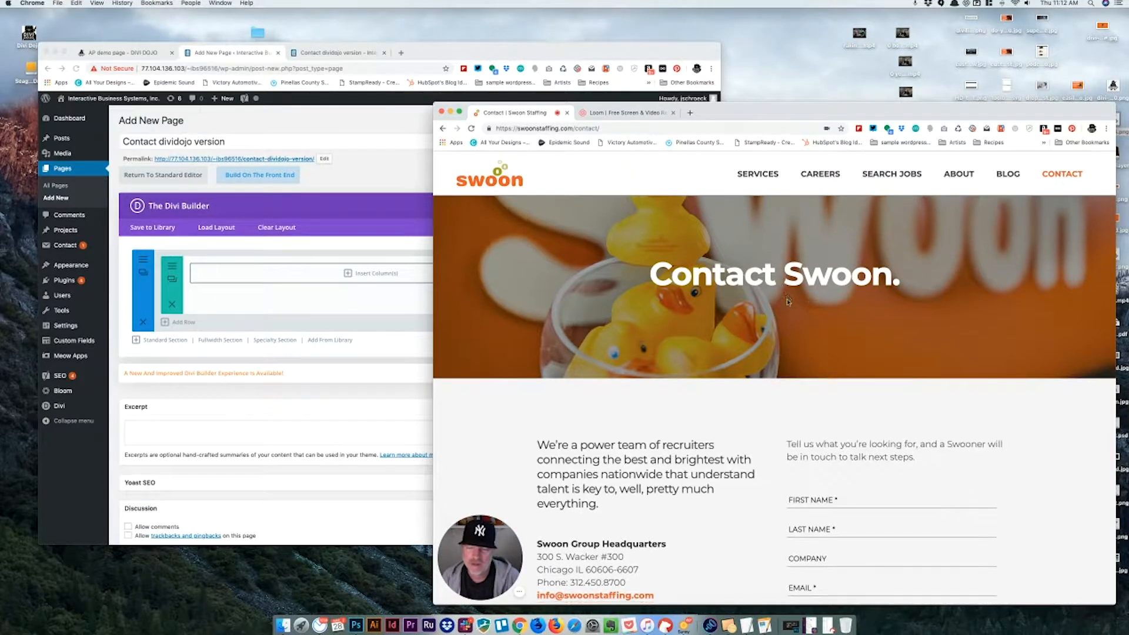
scroll(788, 302, down, 4)
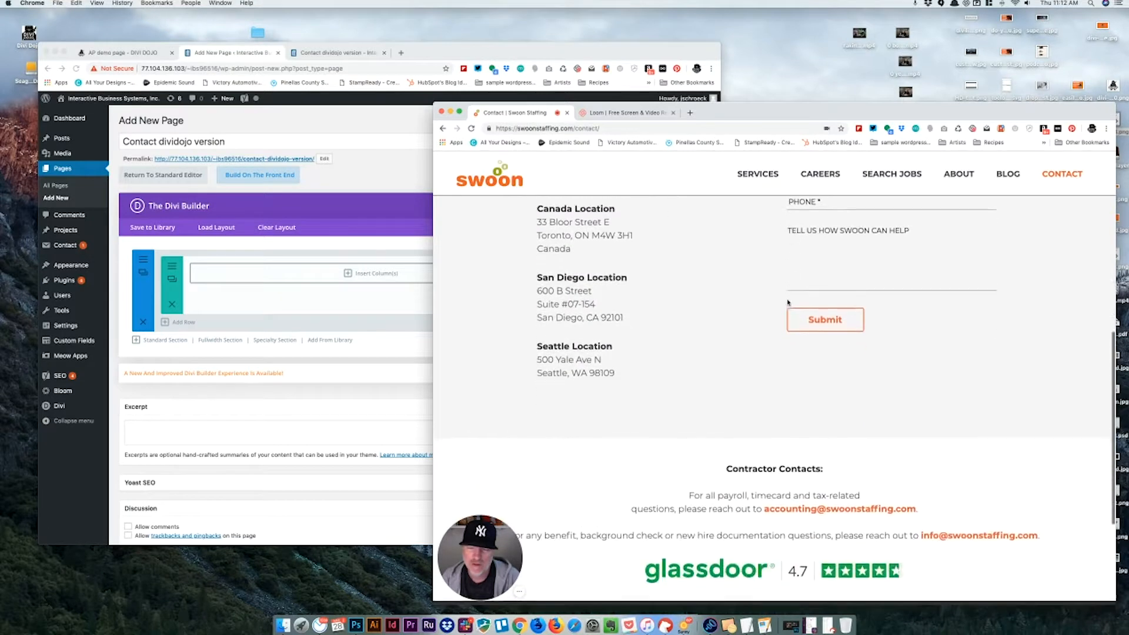
scroll(788, 303, up, 9)
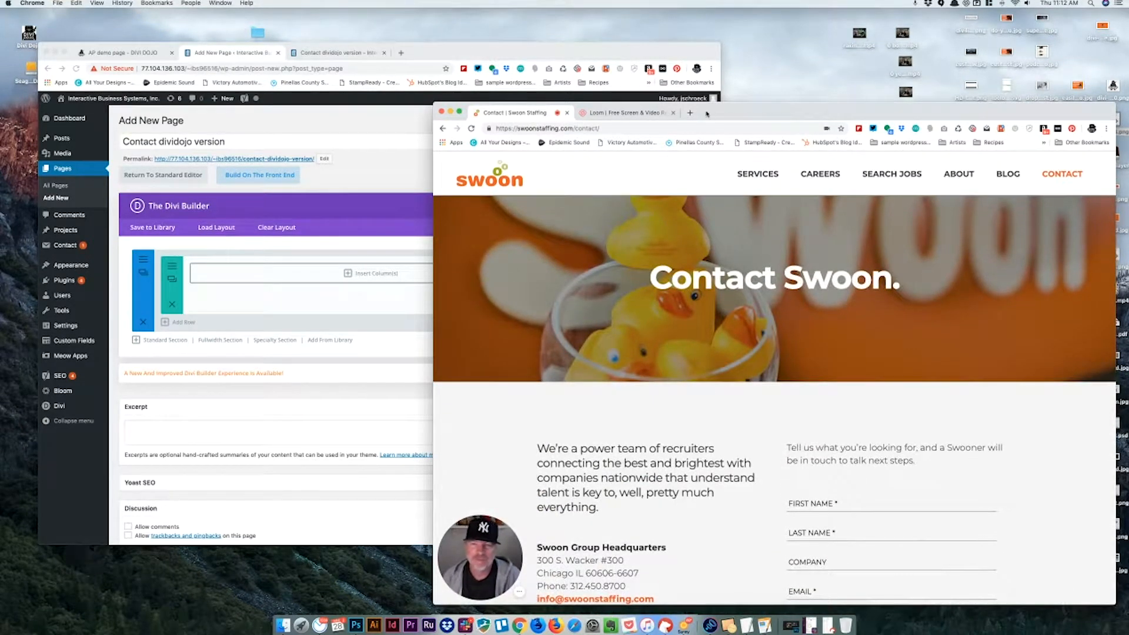
Step: Reposition the WordPress page editor window slightly up and to the left, with the Swoon reference page in front
click(617, 52)
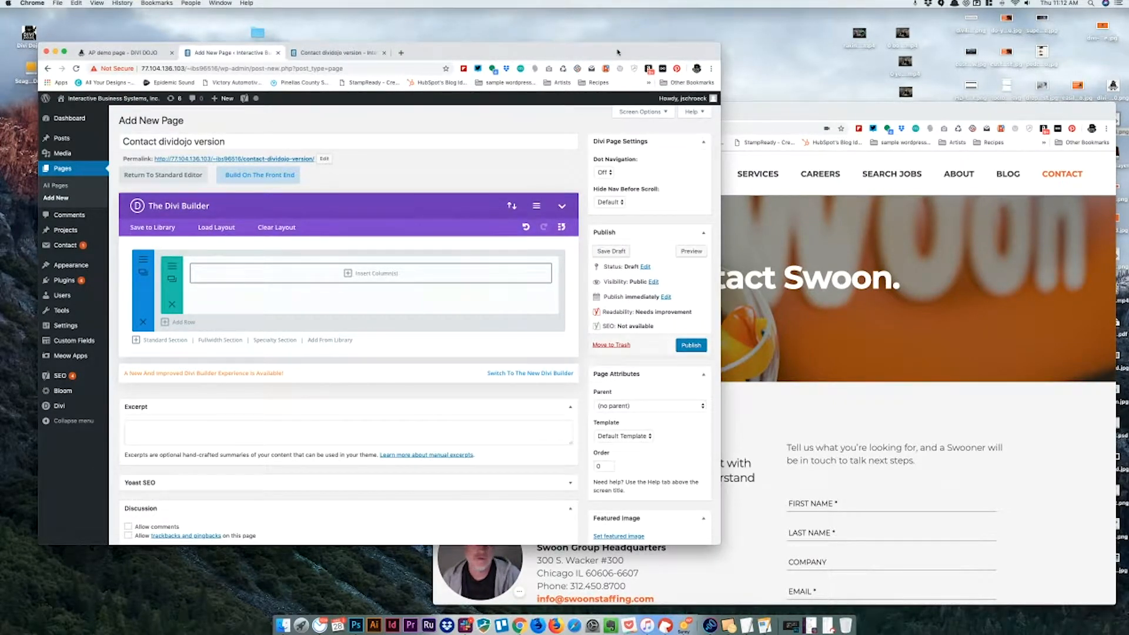
click(820, 114)
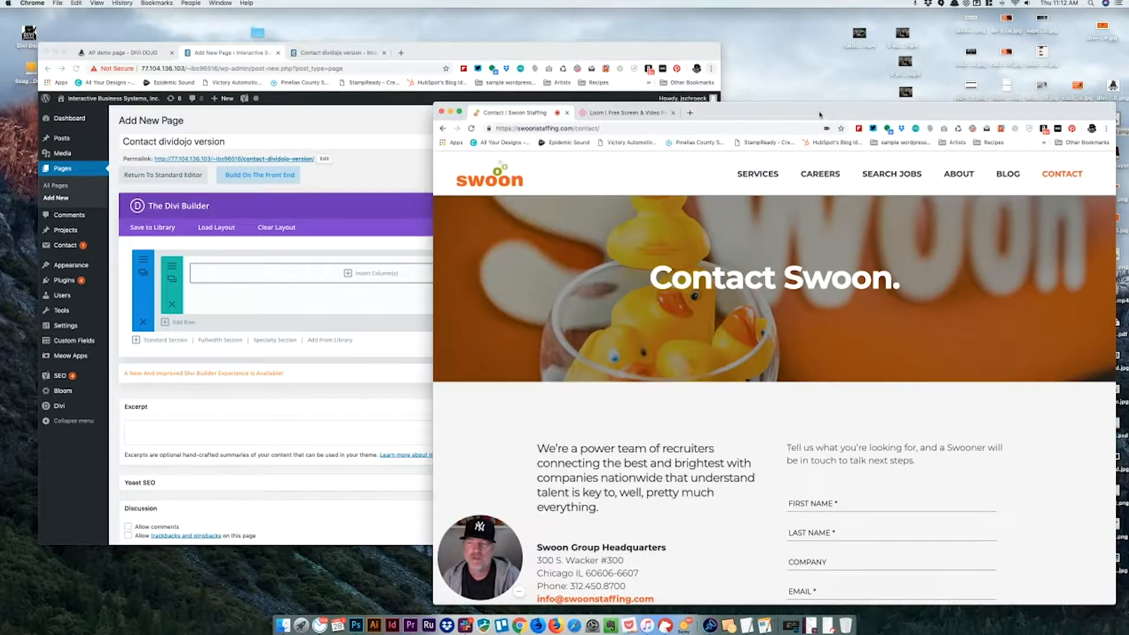
click(397, 50)
drag(620, 51, 593, 29)
click(841, 113)
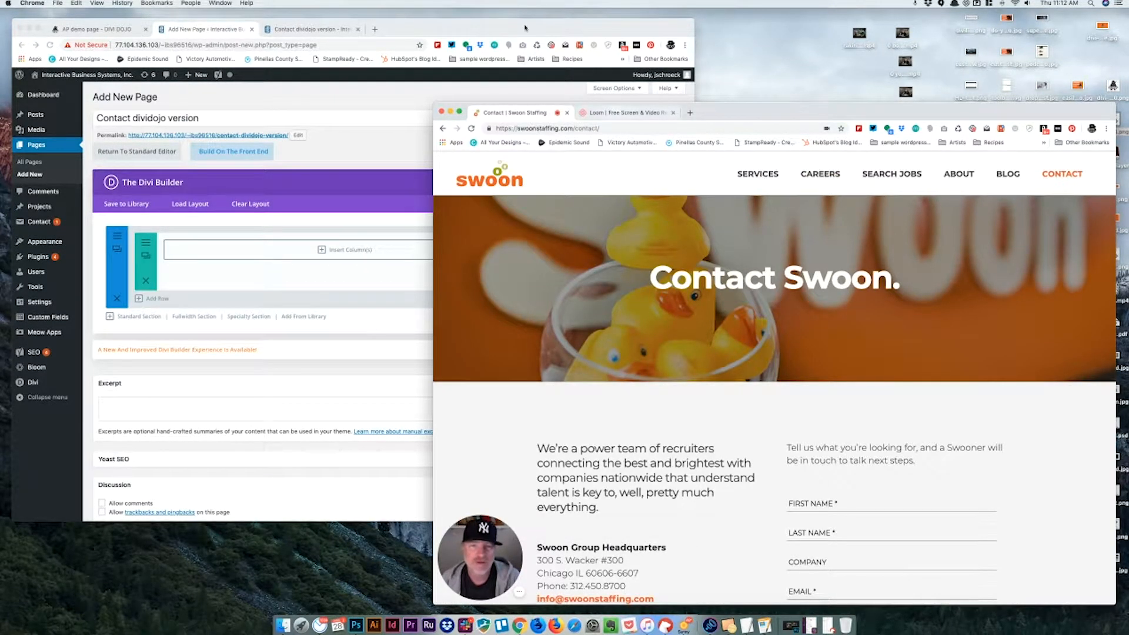
Step: Inspect the Swoon page's source files, checking the wp-content themes folder for its theme, and close the inspector
right_click(758, 205)
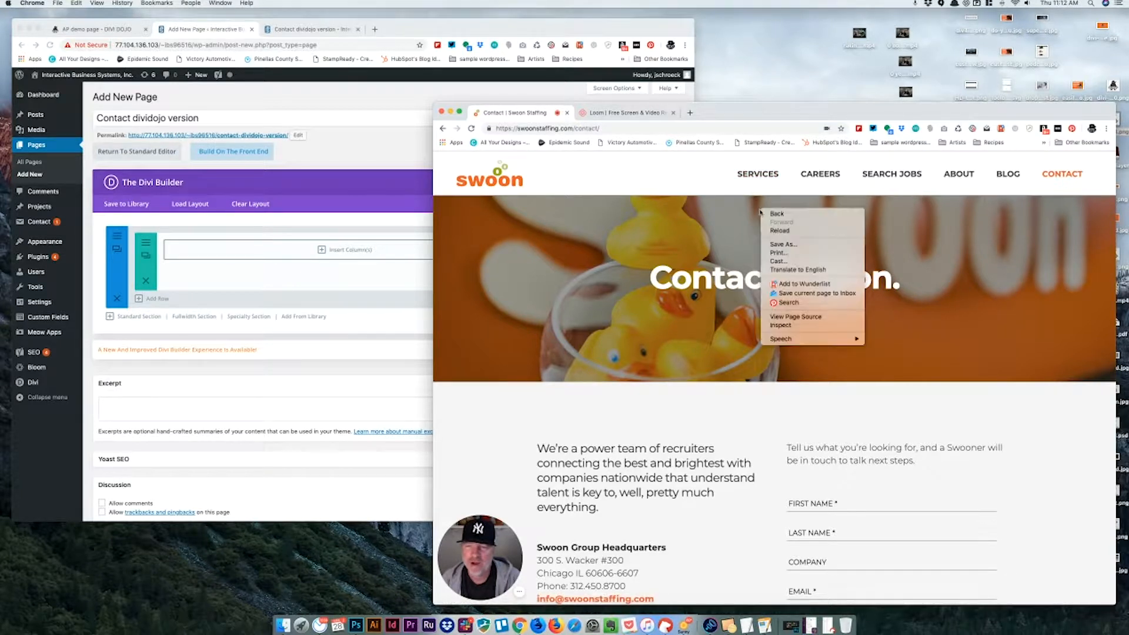
click(783, 325)
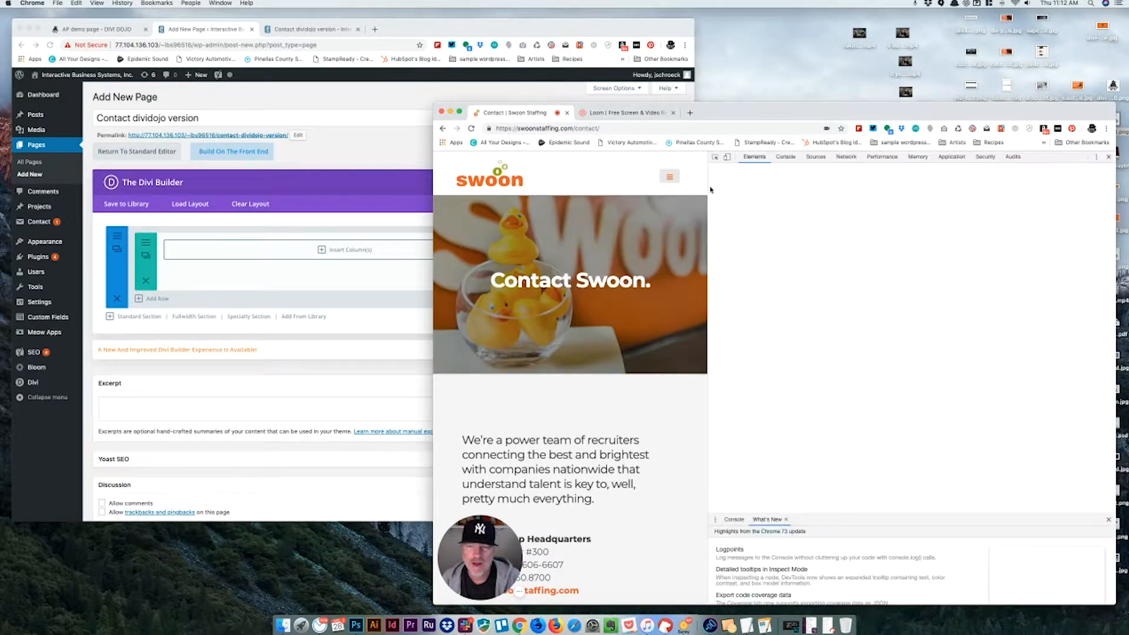
click(816, 157)
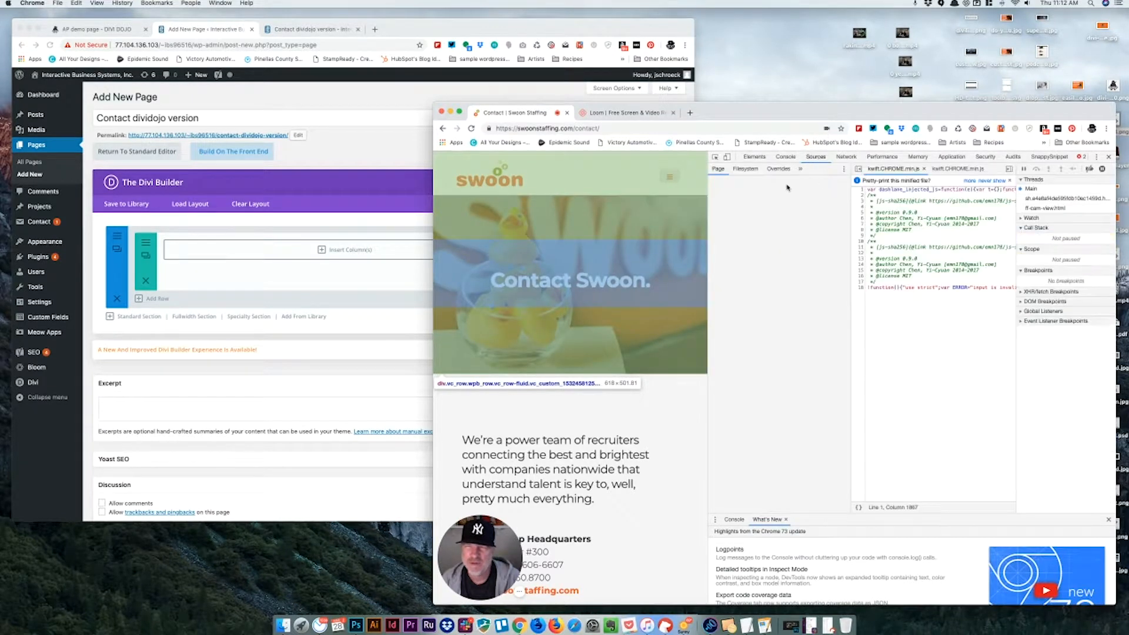
click(723, 216)
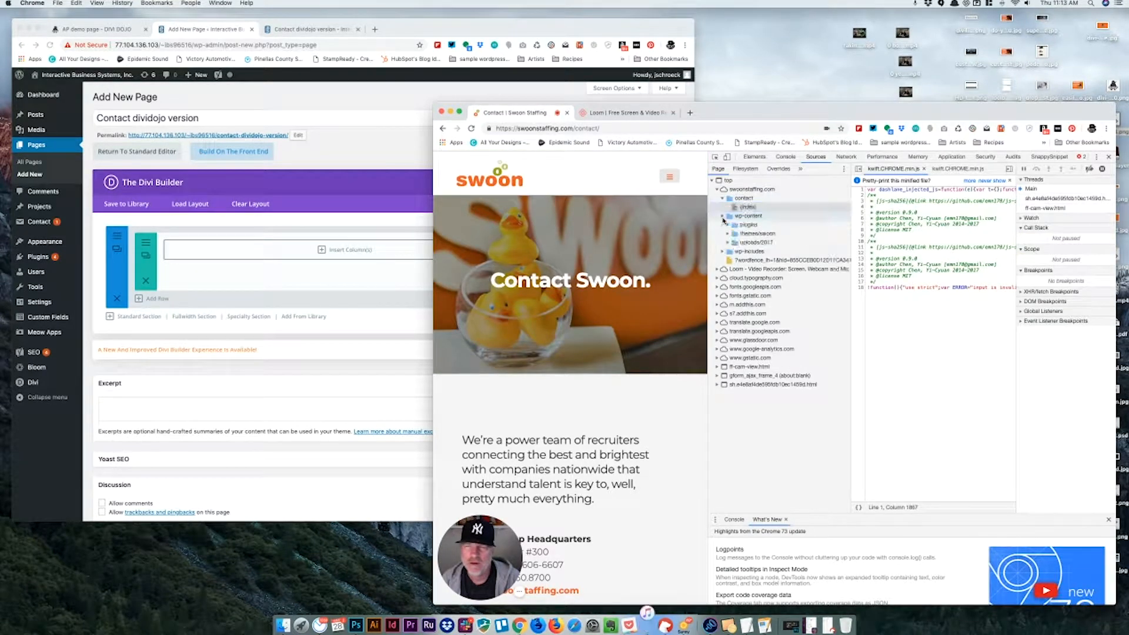
click(728, 234)
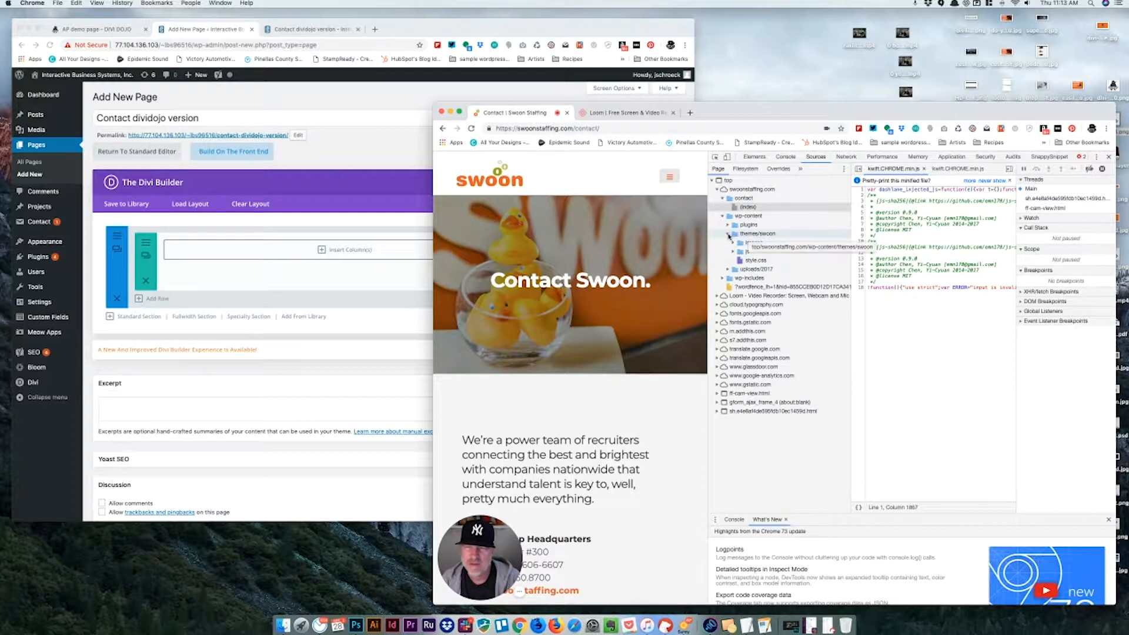
click(728, 234)
click(723, 216)
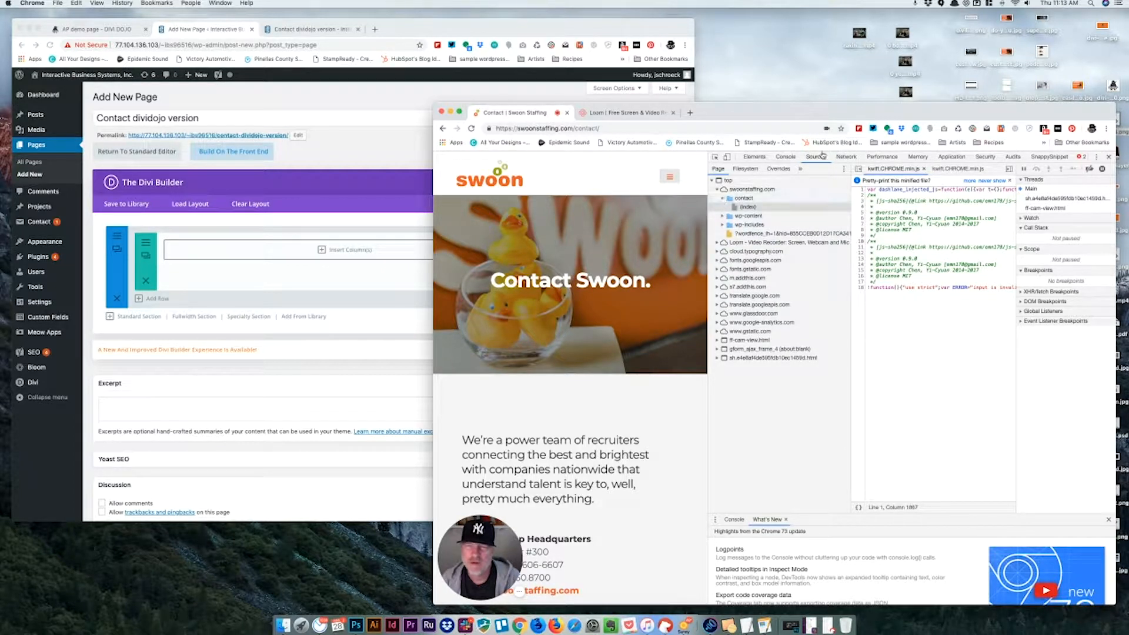
click(1108, 156)
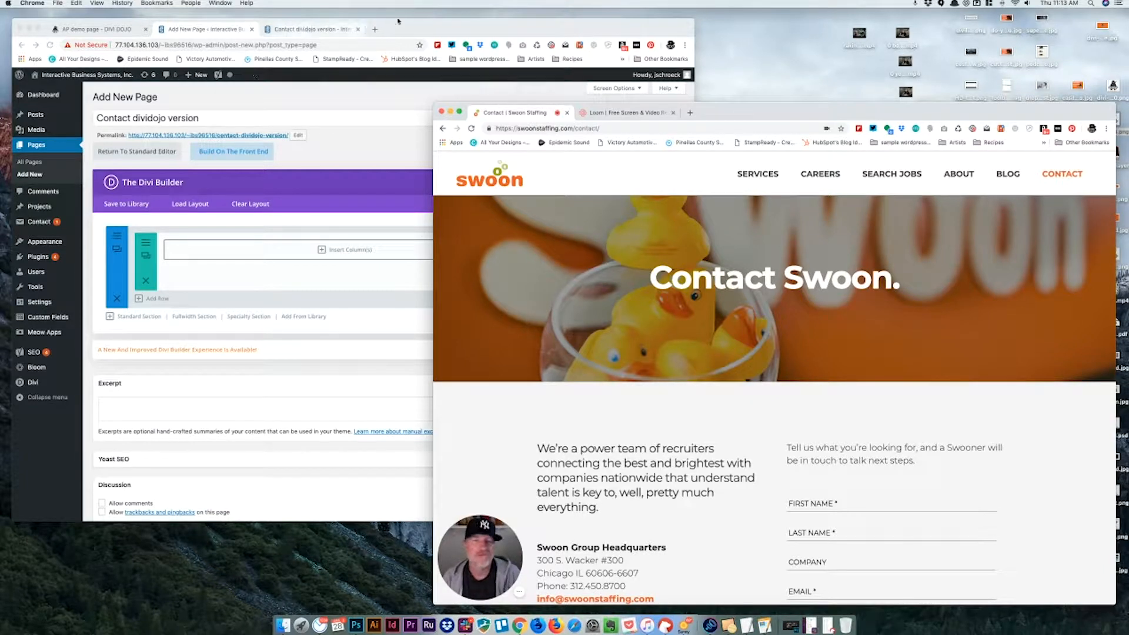
click(414, 27)
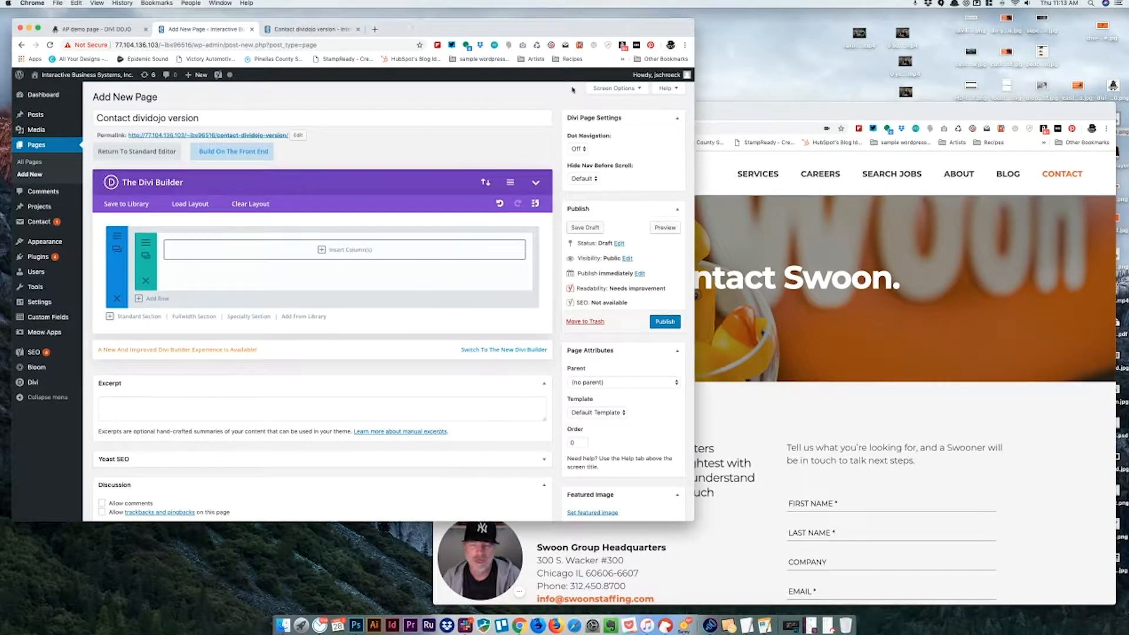
click(771, 110)
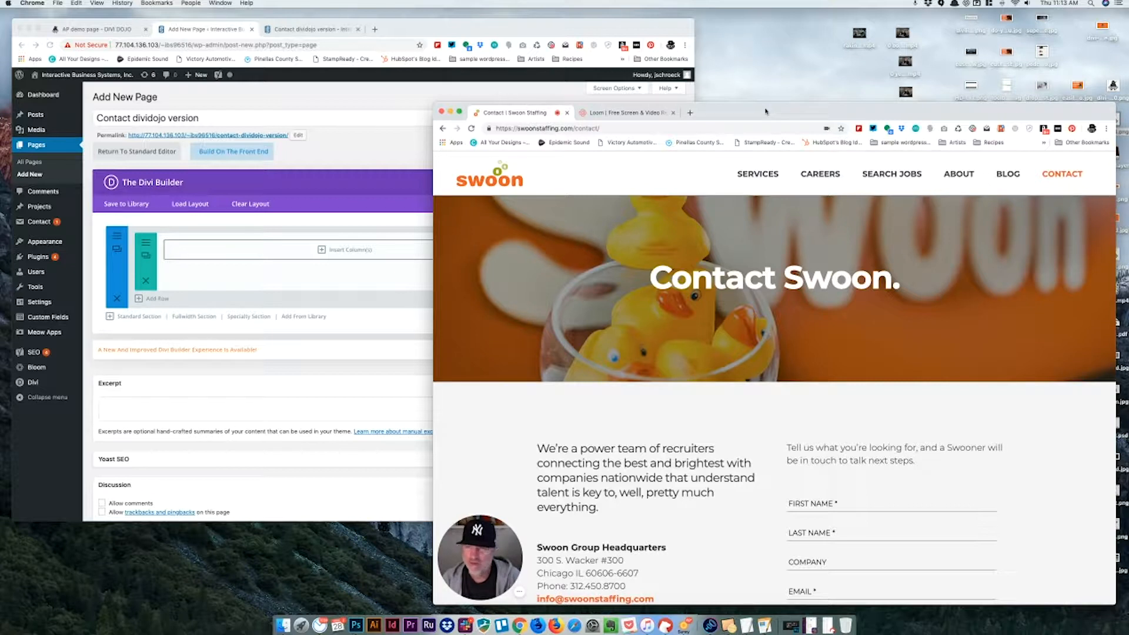
drag(766, 111, 772, 115)
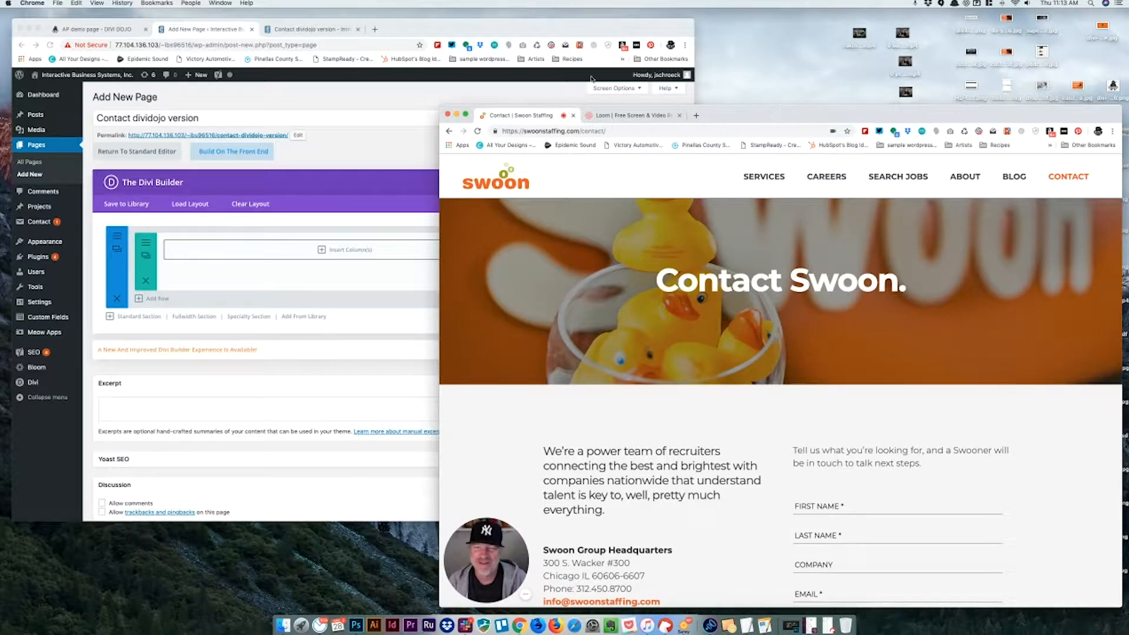
Step: Add a fullwidth section to the WordPress page and place it above the standard section
click(405, 28)
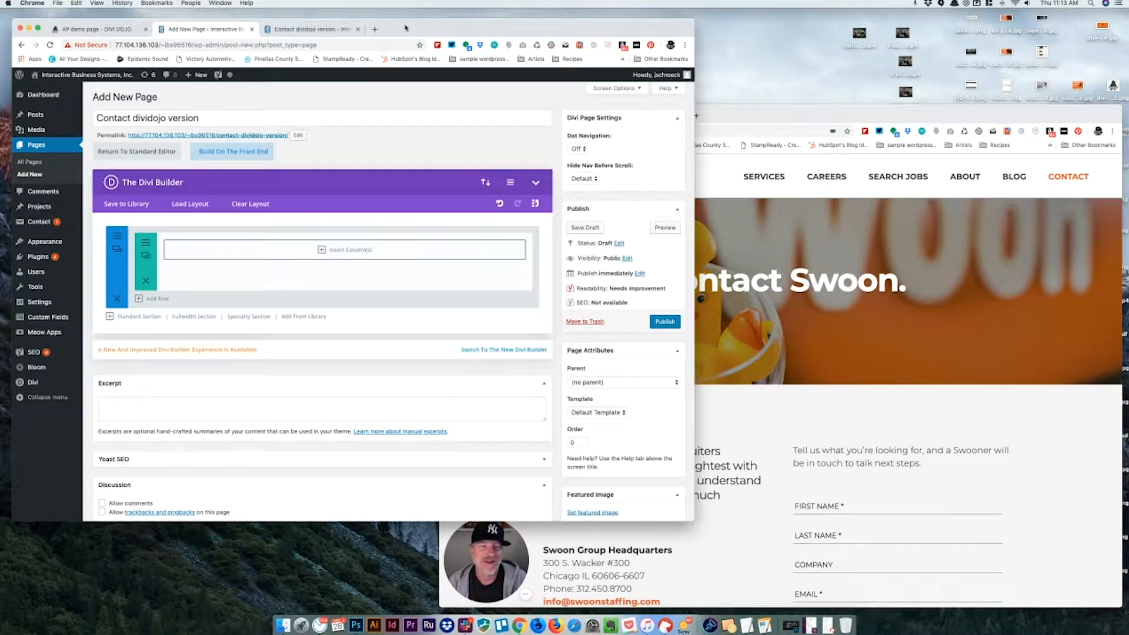
click(192, 317)
drag(127, 346, 130, 245)
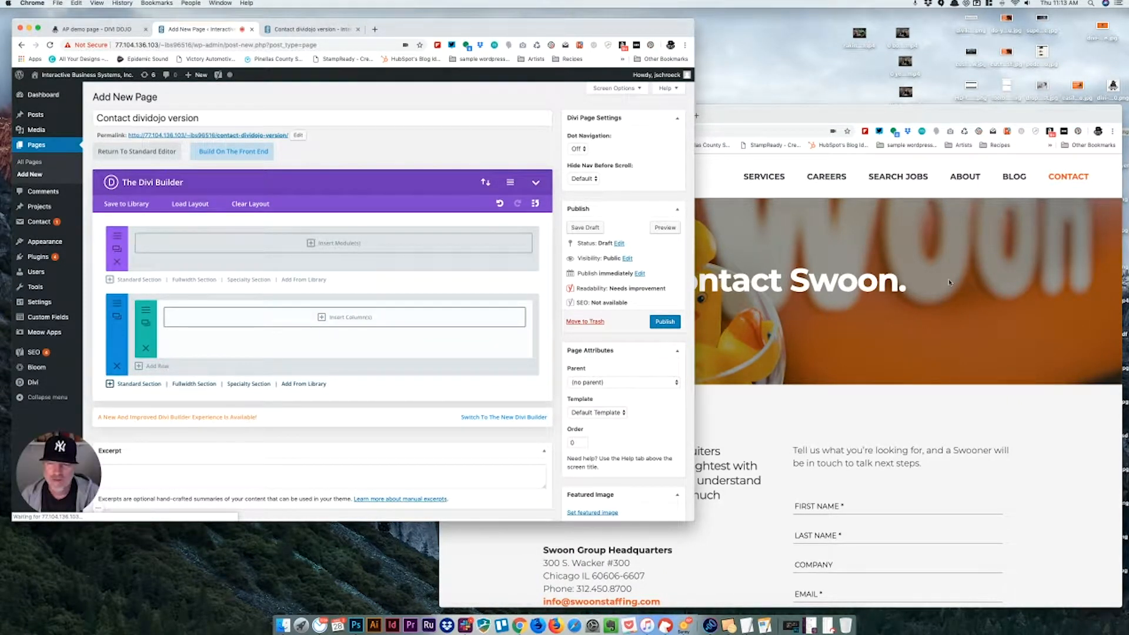
Step: Insert a Fullwidth Header module in the new fullwidth section and enter "Contact Ibs." as its title
click(311, 246)
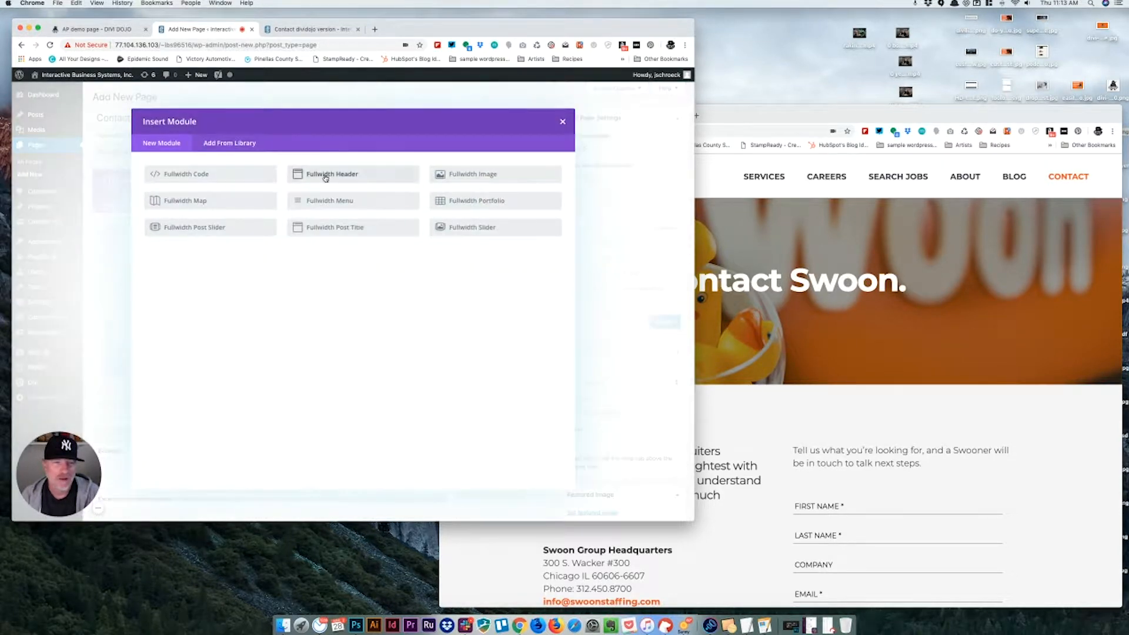
click(327, 175)
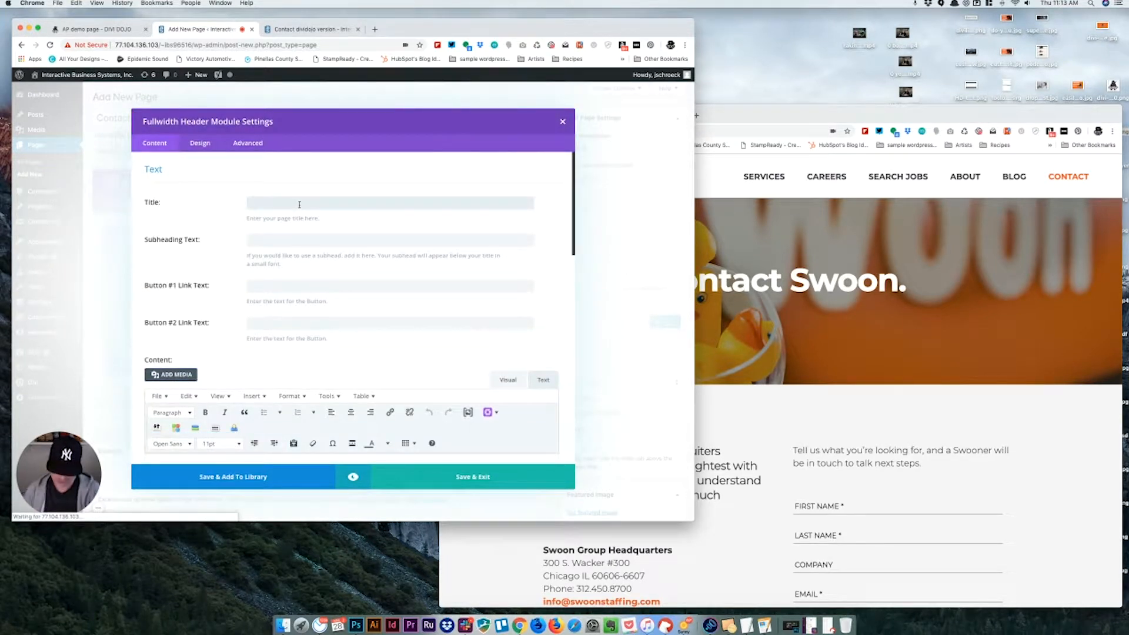
click(299, 205)
text(Contac)
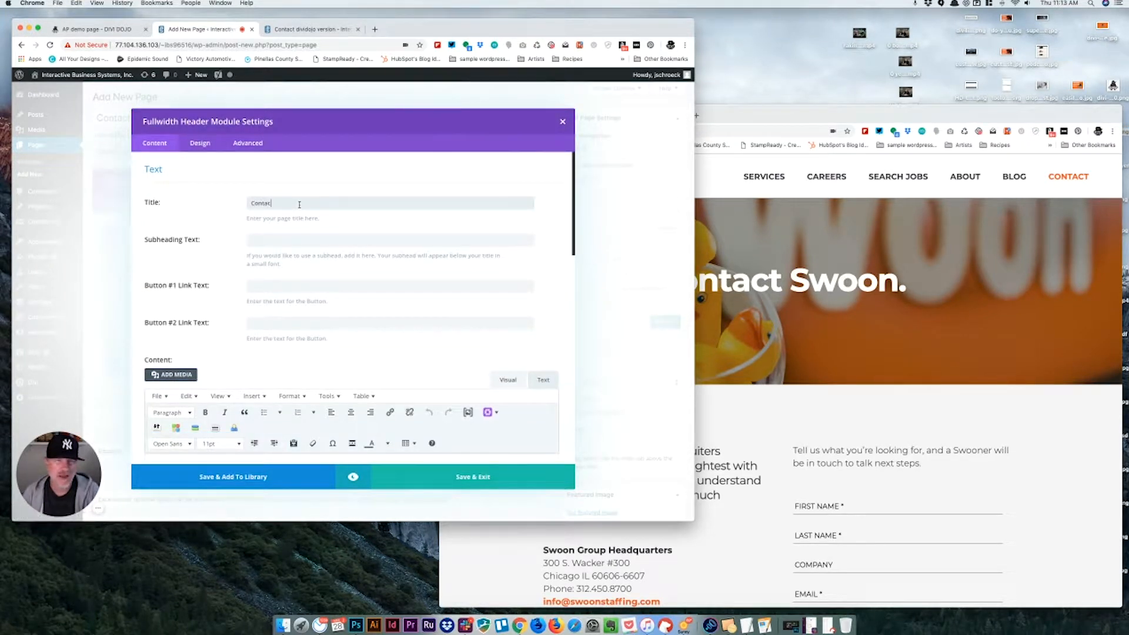
text(t Ibs.)
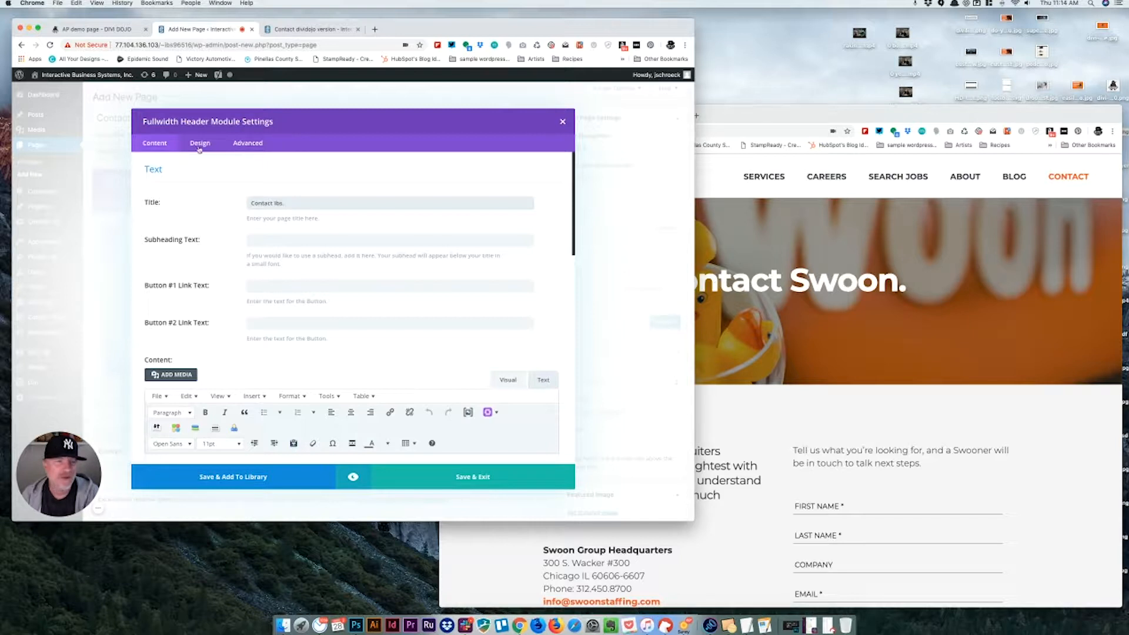
Step: Set the header module's title text size to 72px, using the Swoon page heading as reference
click(200, 144)
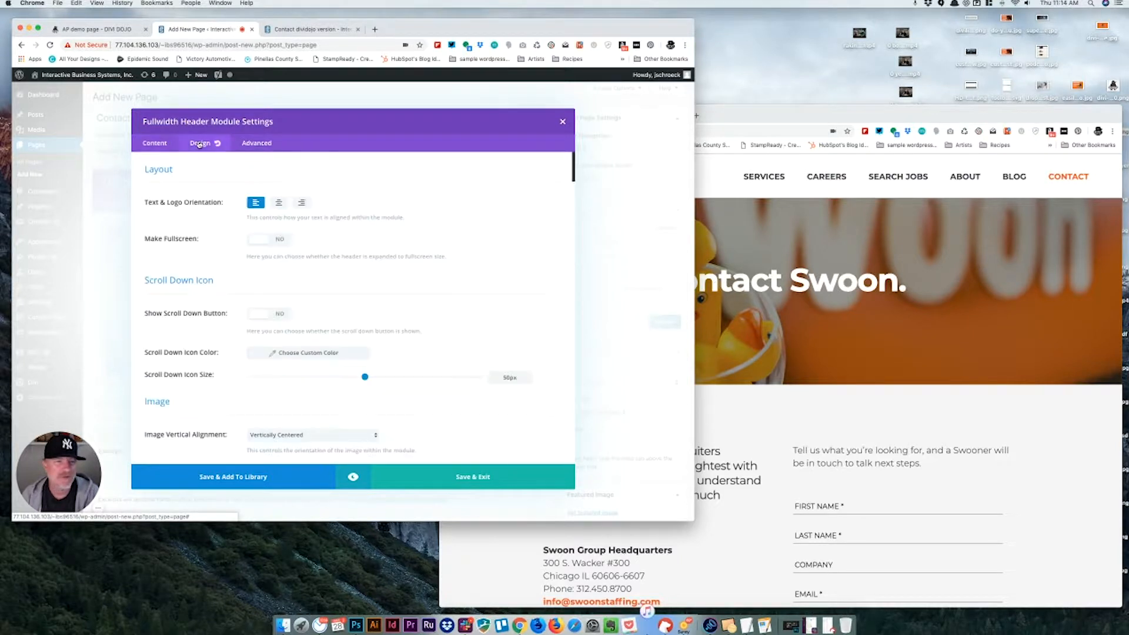
scroll(423, 283, down, 1)
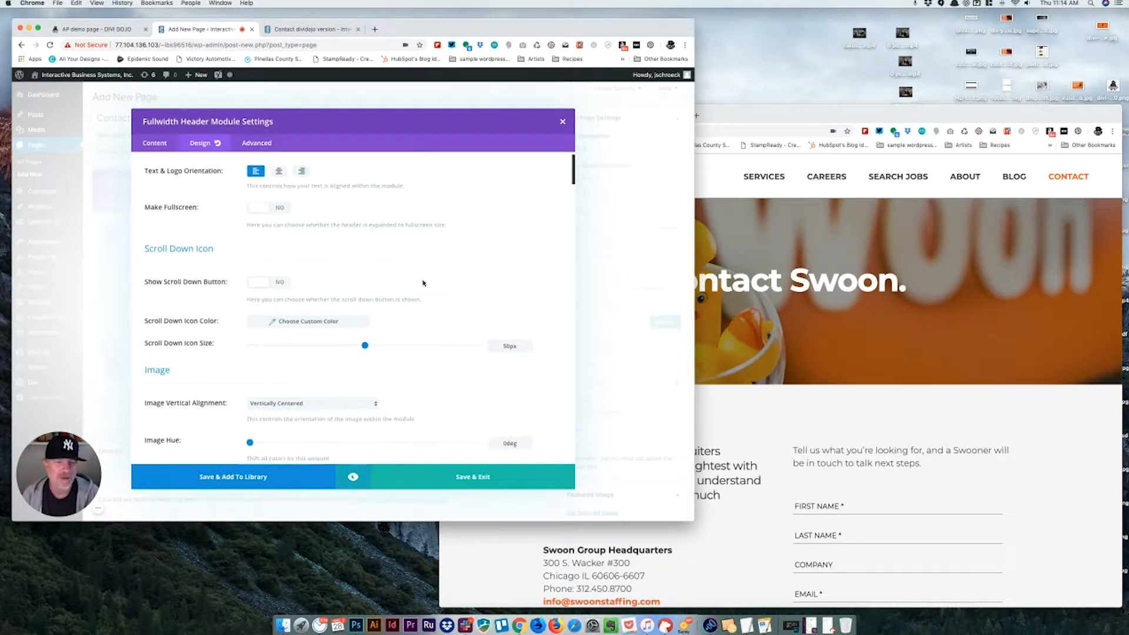
scroll(423, 282, down, 10)
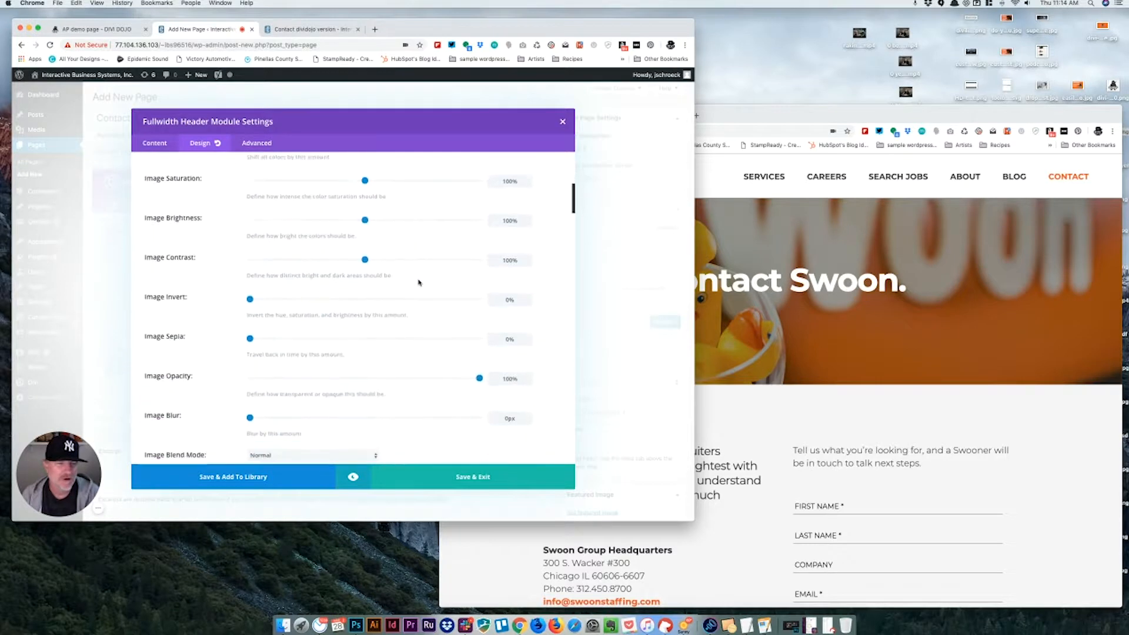
scroll(419, 283, down, 8)
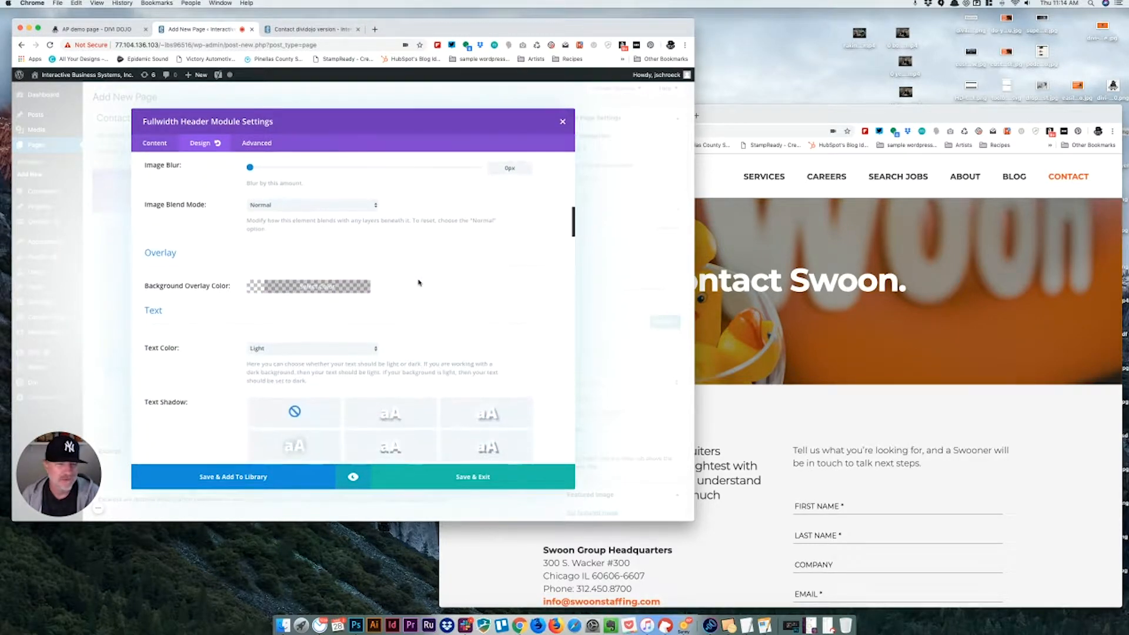
scroll(419, 283, down, 10)
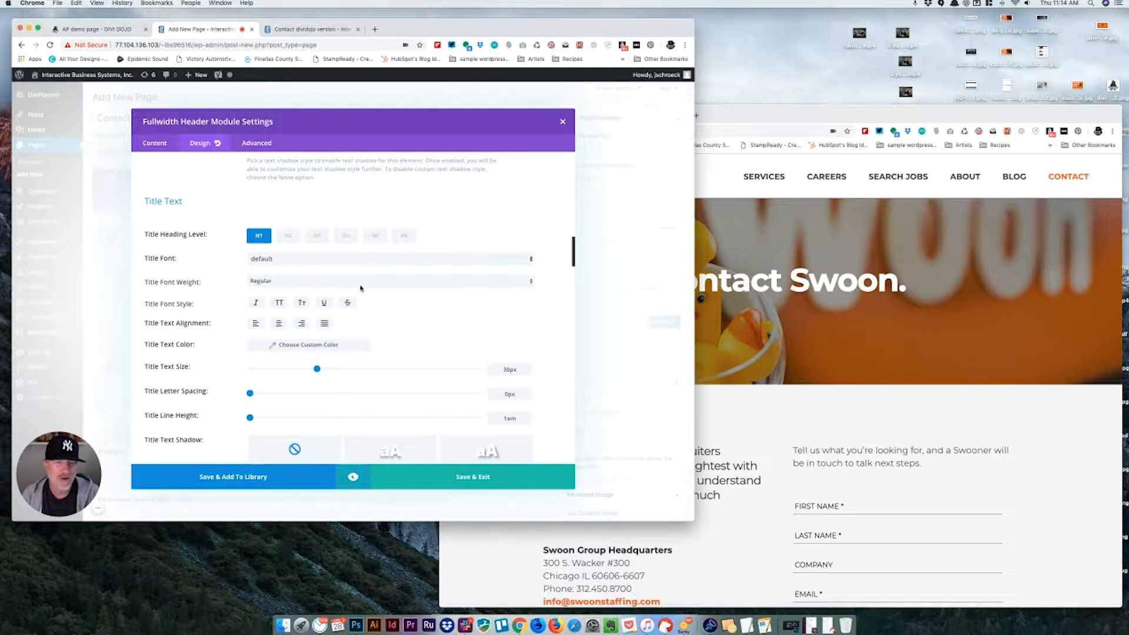
click(771, 287)
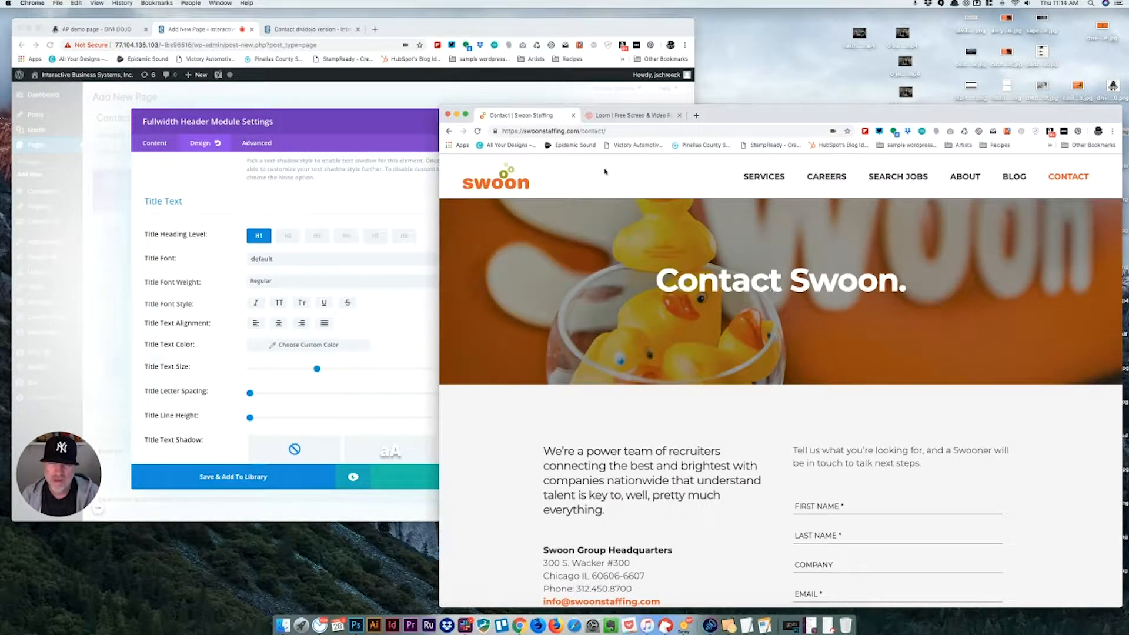
click(401, 114)
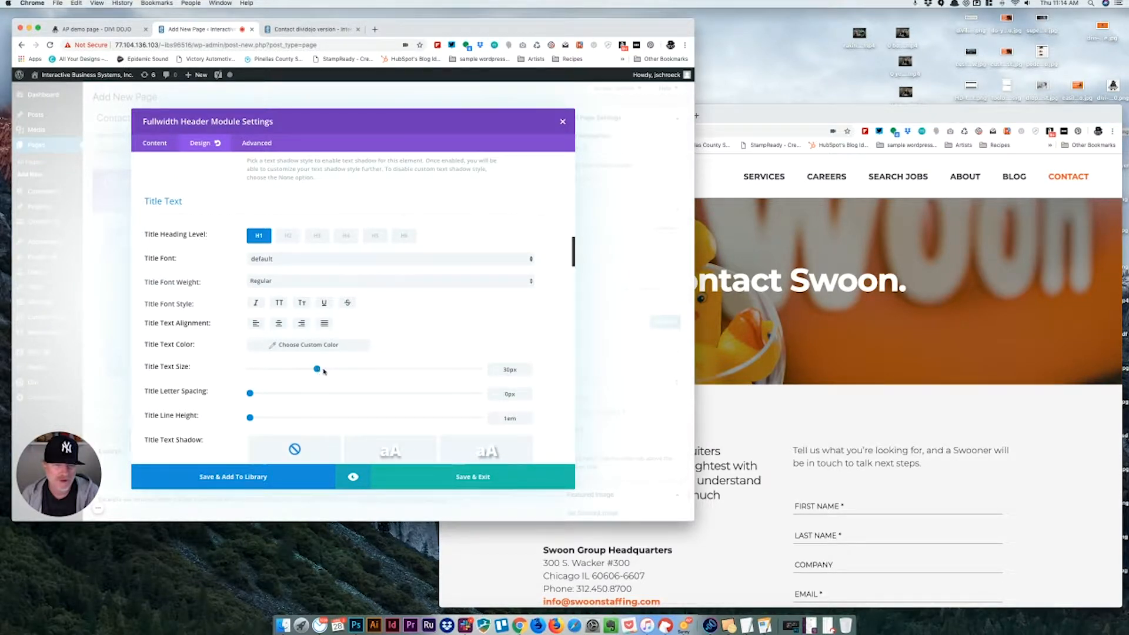
drag(318, 369, 415, 370)
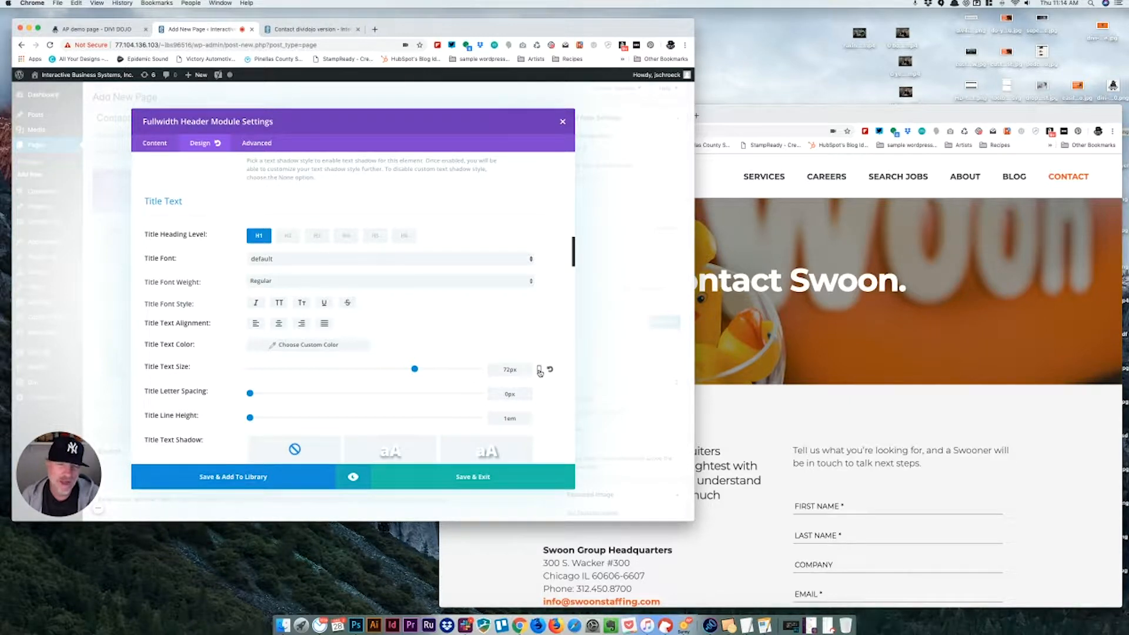
Step: Enable responsive values for the header's title text size and set the smartphone size to 48px
click(540, 370)
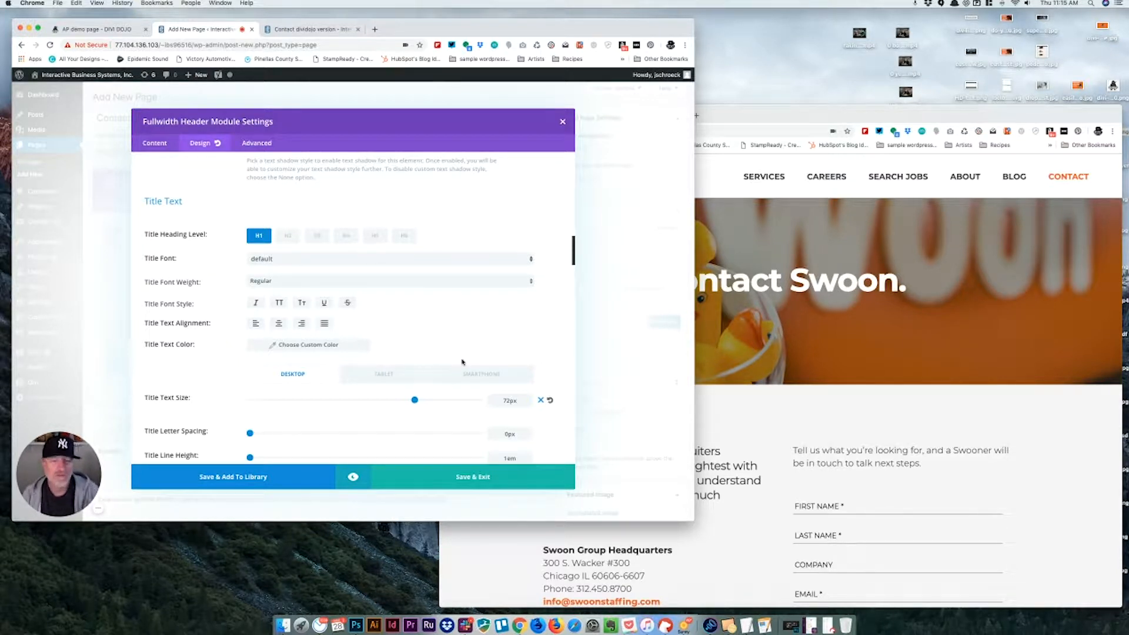
click(396, 375)
click(307, 375)
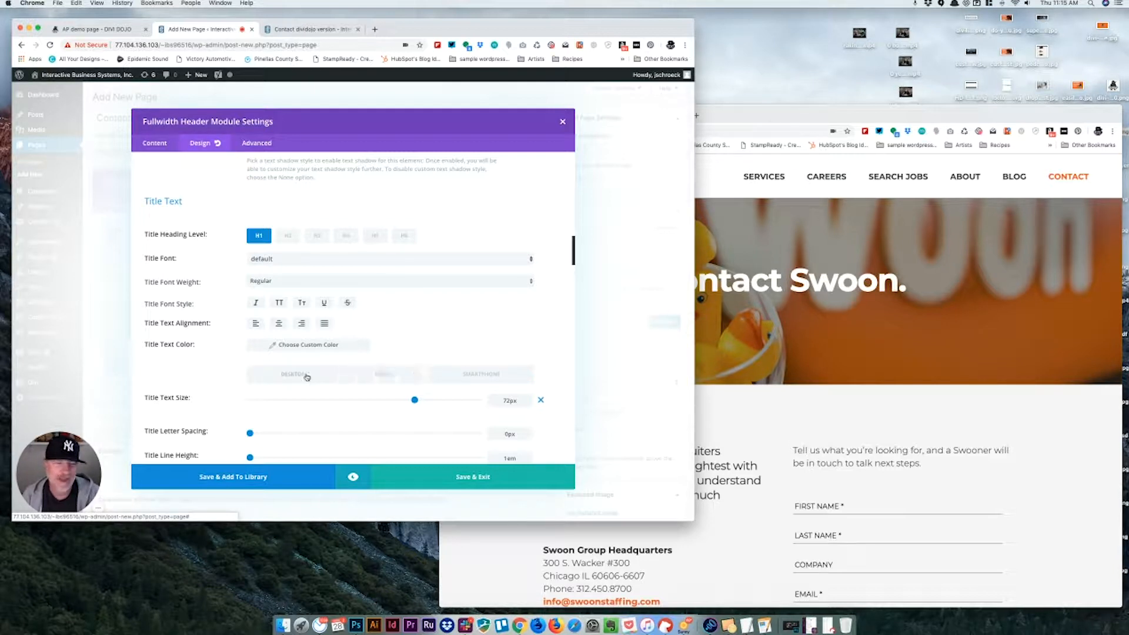
click(386, 375)
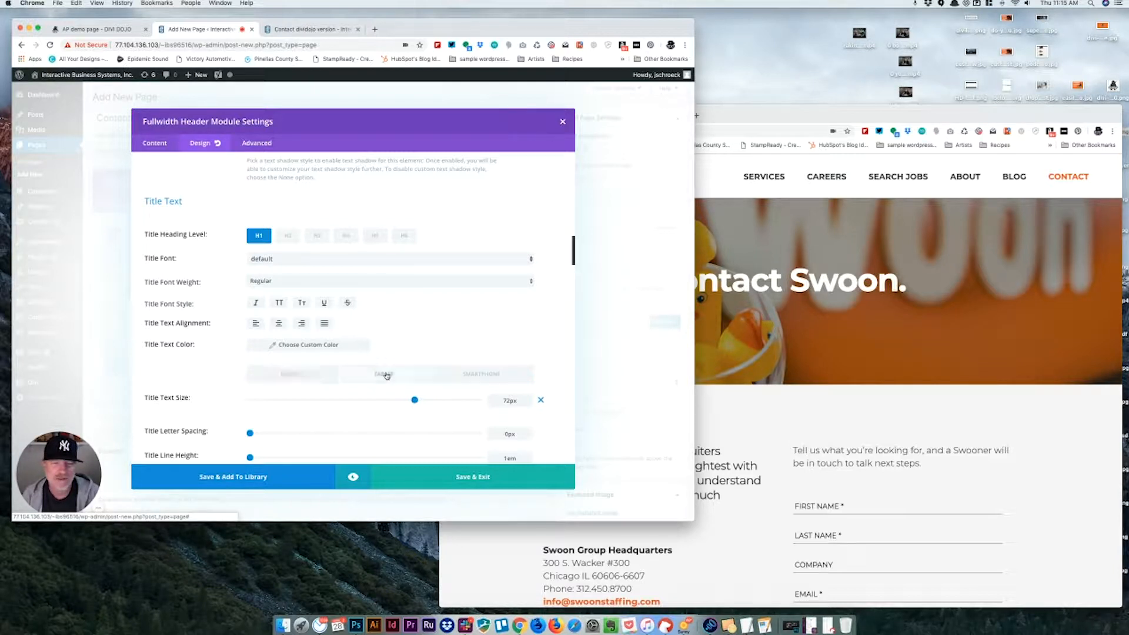
click(299, 374)
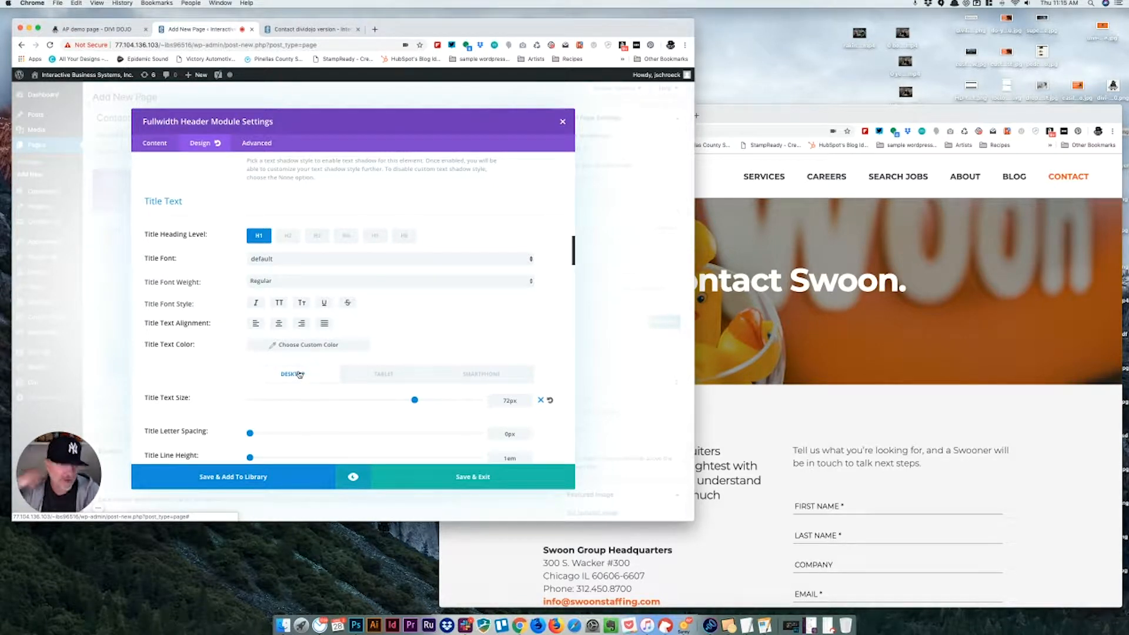
click(478, 376)
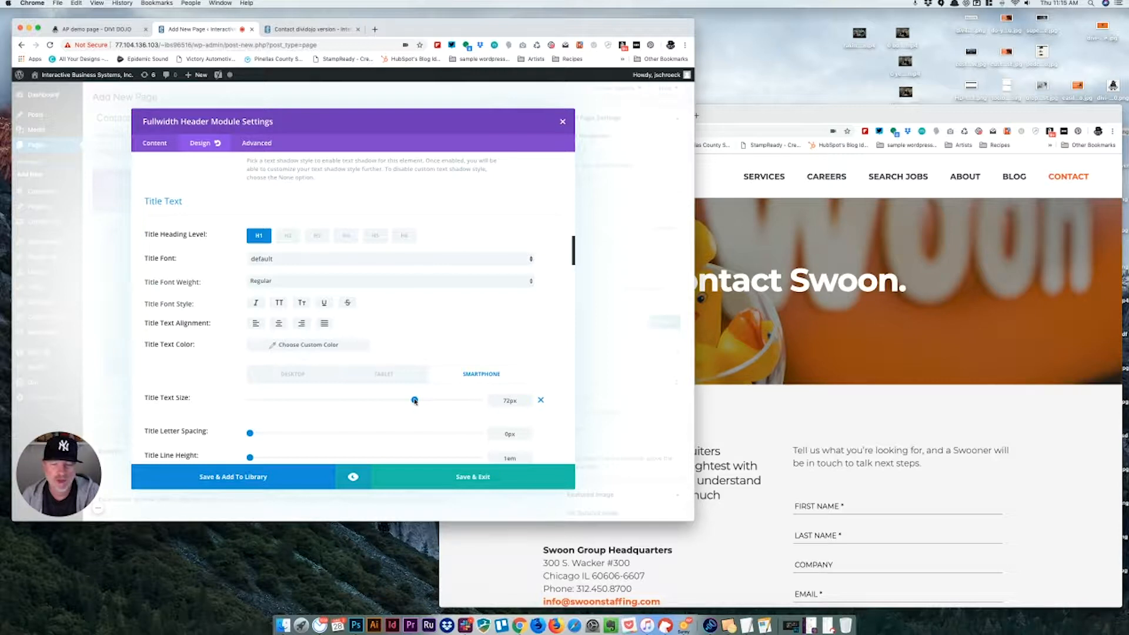
drag(415, 400, 358, 400)
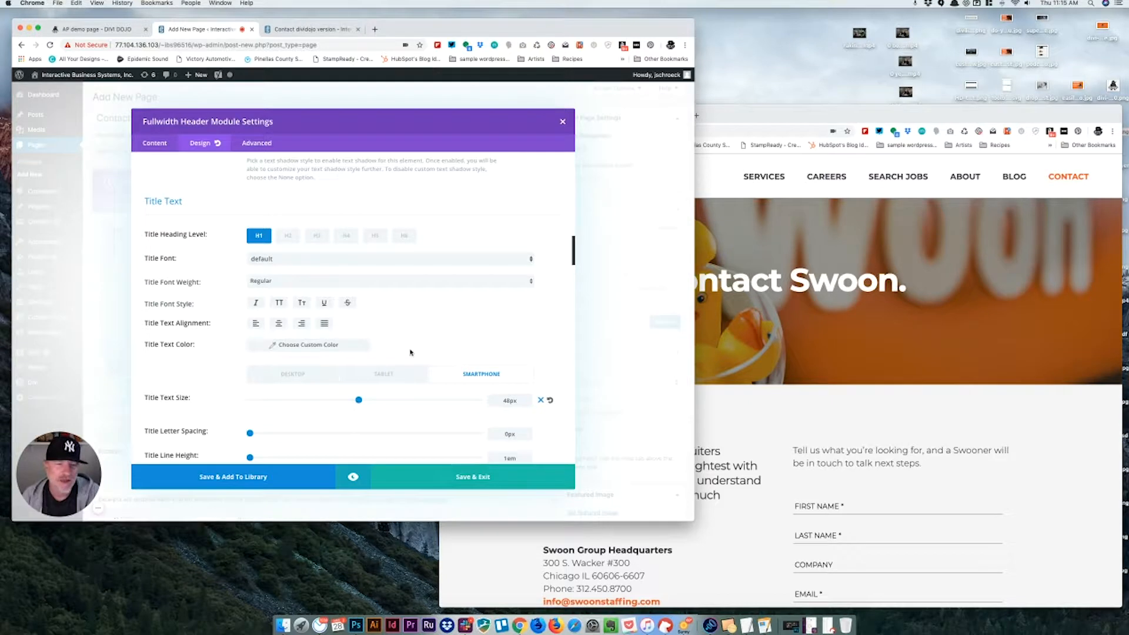
Step: Set the header module's custom padding to 100 at the top and bottom, using the Swoon page header as reference
scroll(410, 350, down, 5)
scroll(410, 350, down, 3)
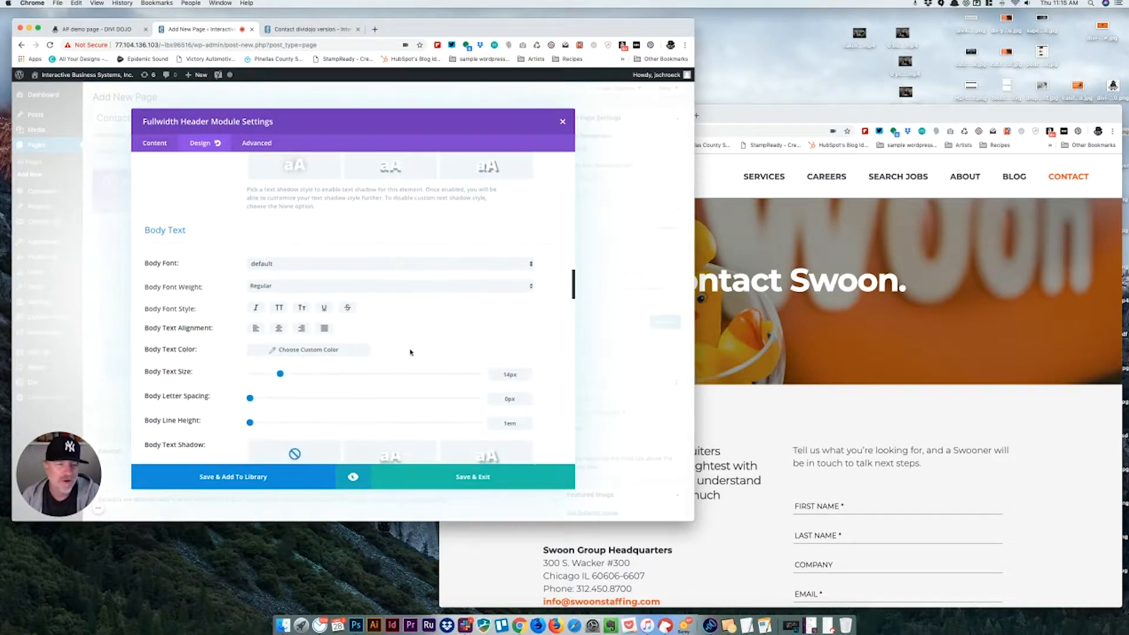
scroll(411, 351, down, 5)
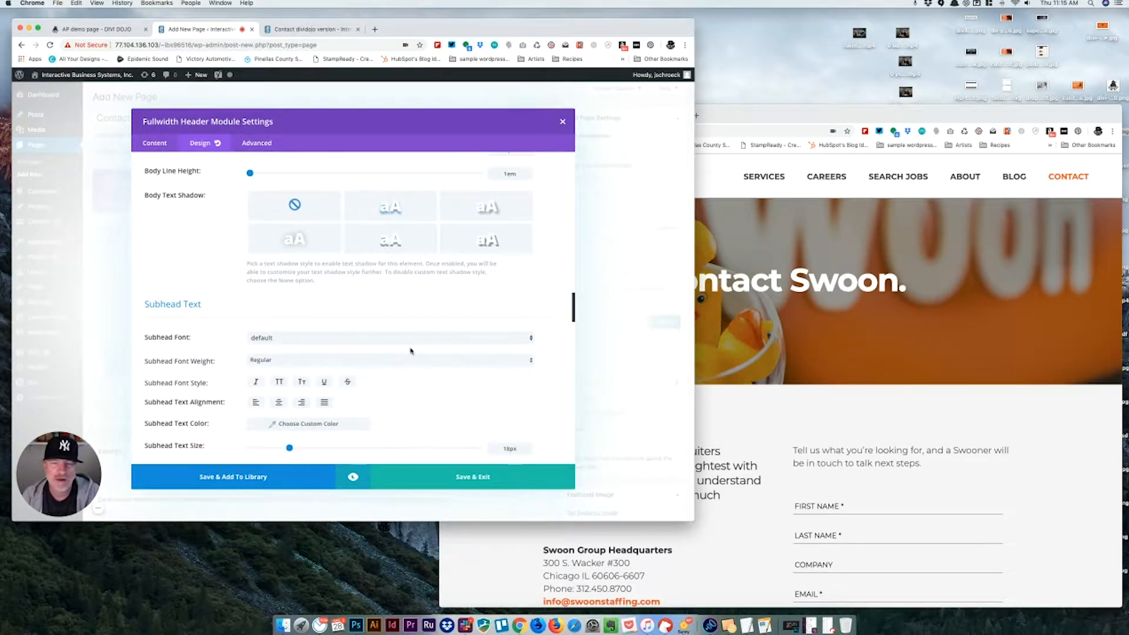
scroll(401, 340, down, 10)
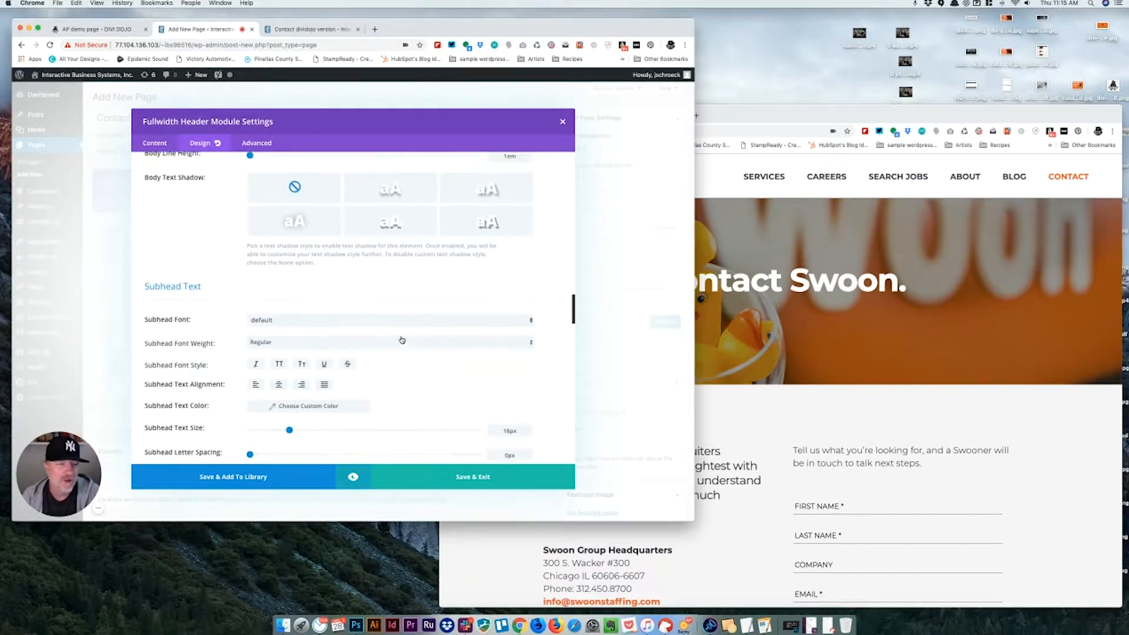
scroll(402, 340, down, 3)
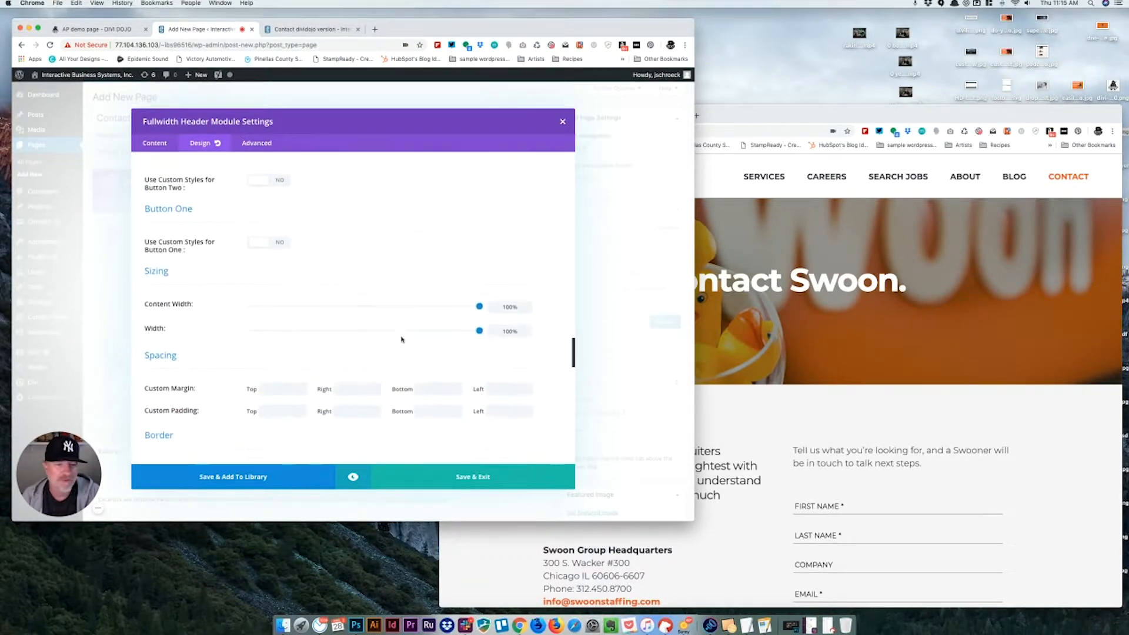
click(288, 350)
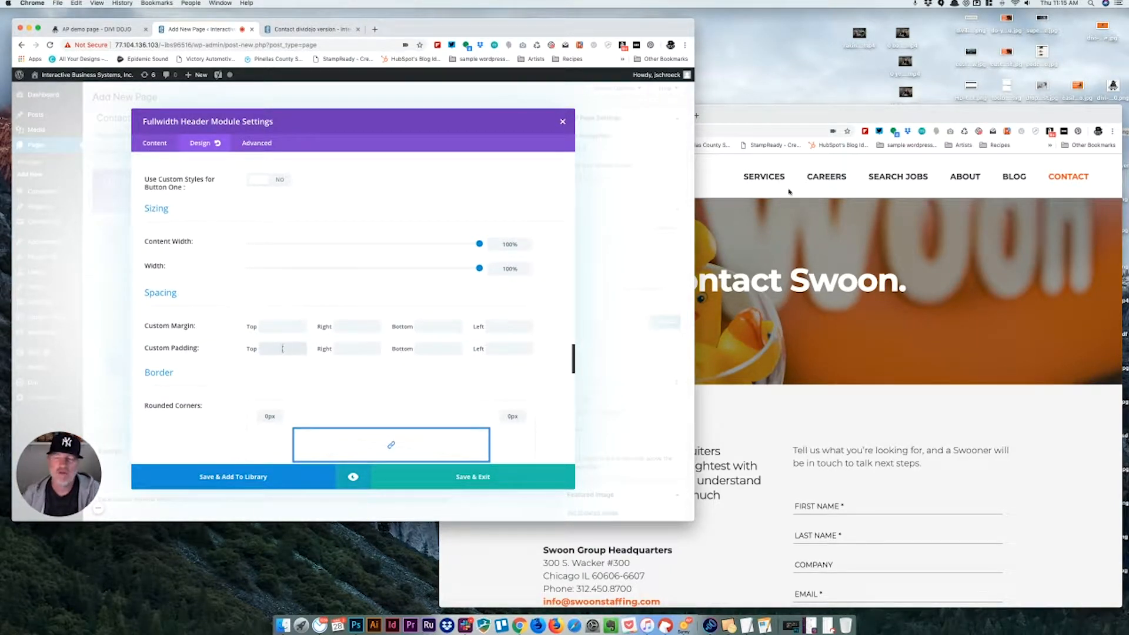
drag(817, 113, 752, 94)
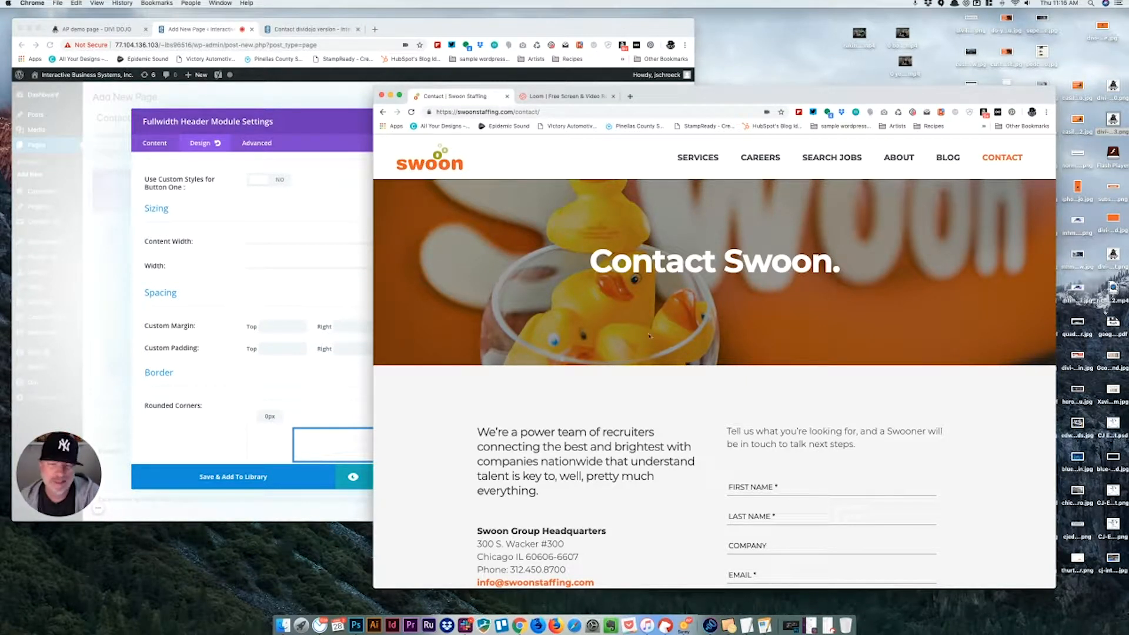
click(326, 121)
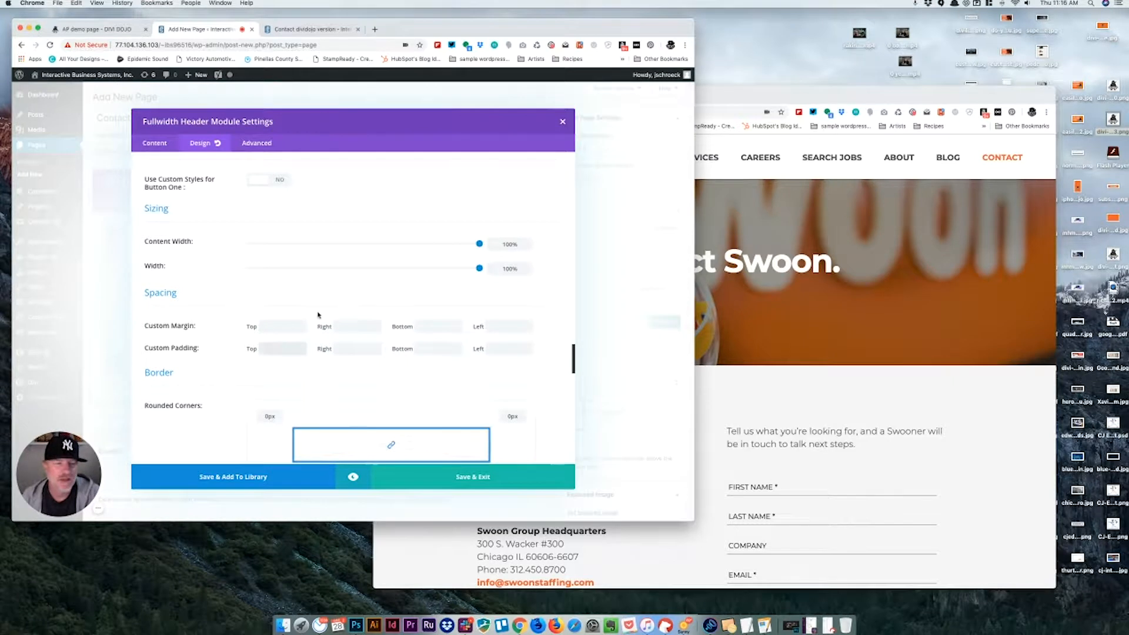
text(100)
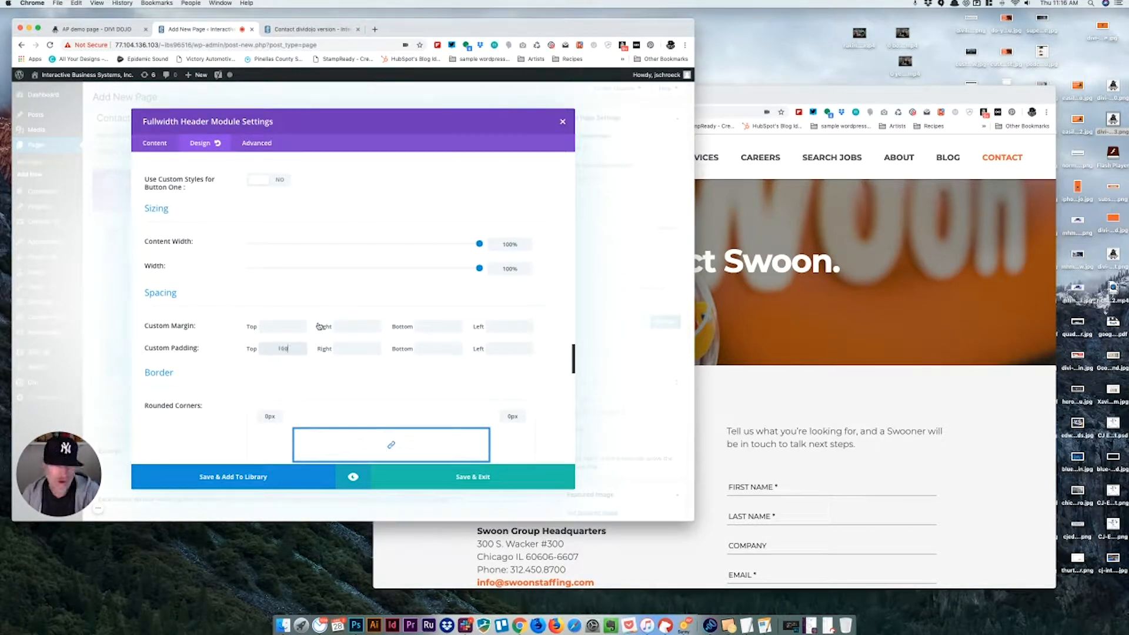
click(443, 349)
text(100)
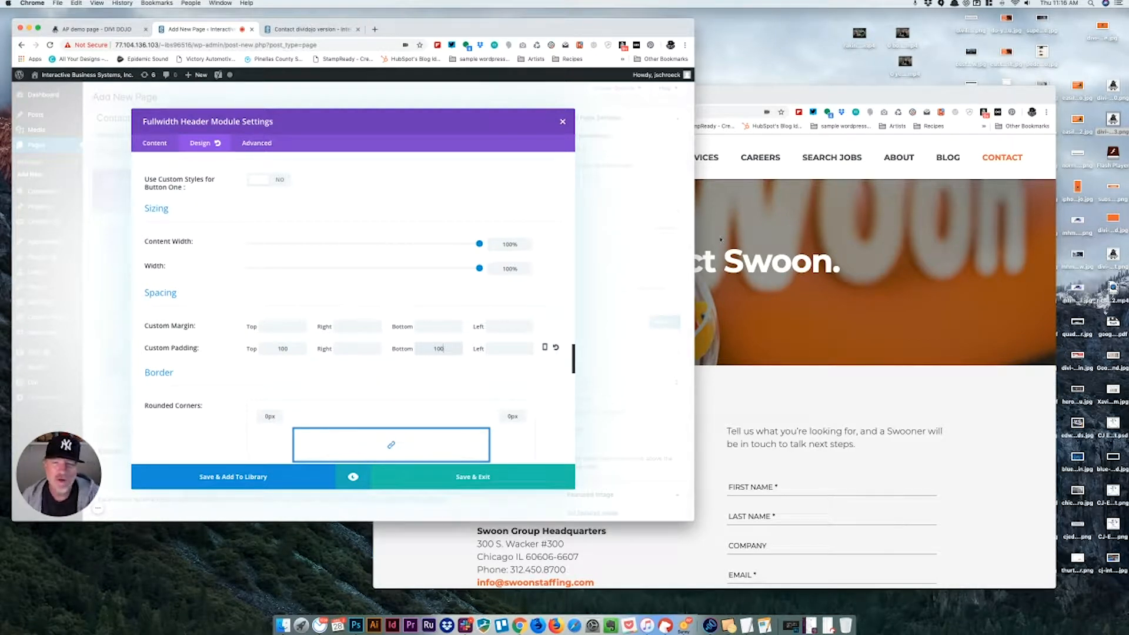
click(749, 96)
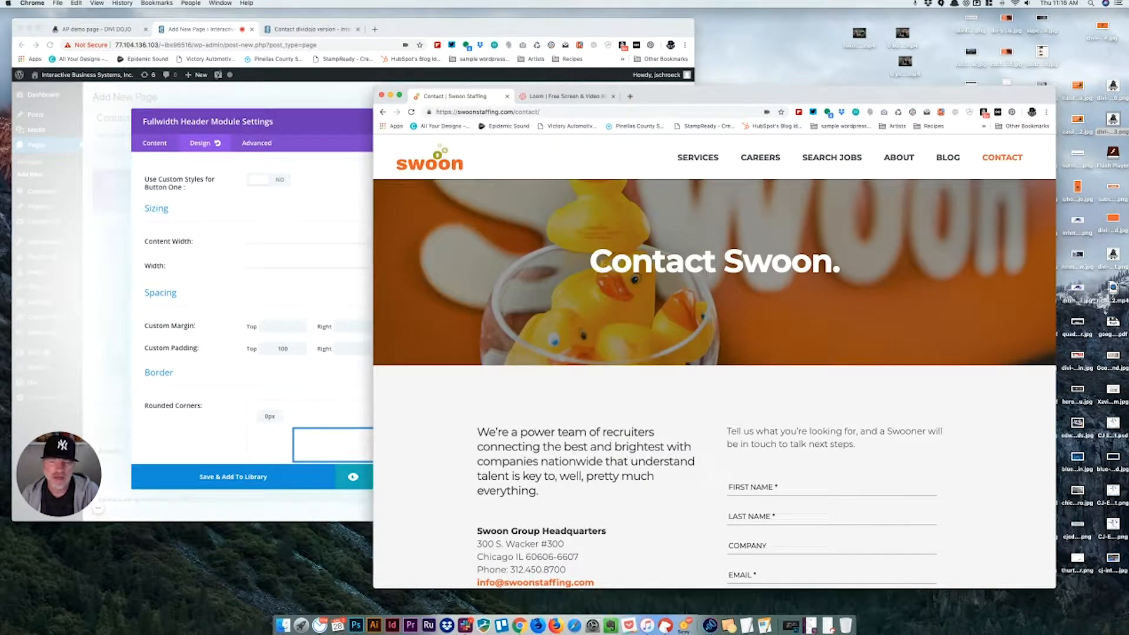
click(351, 118)
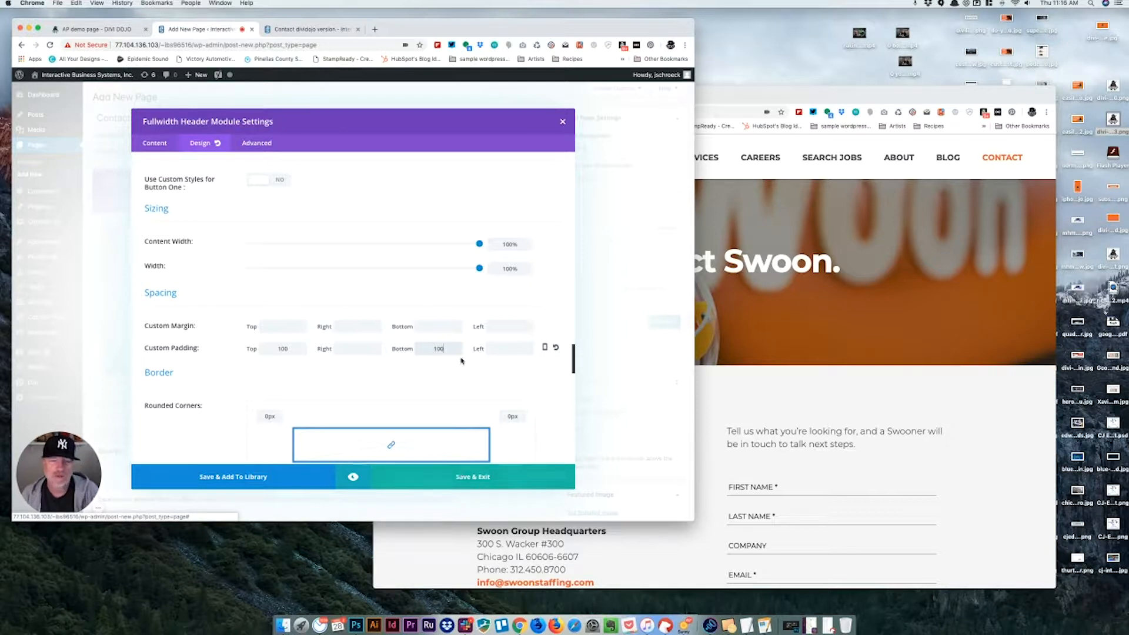
click(798, 233)
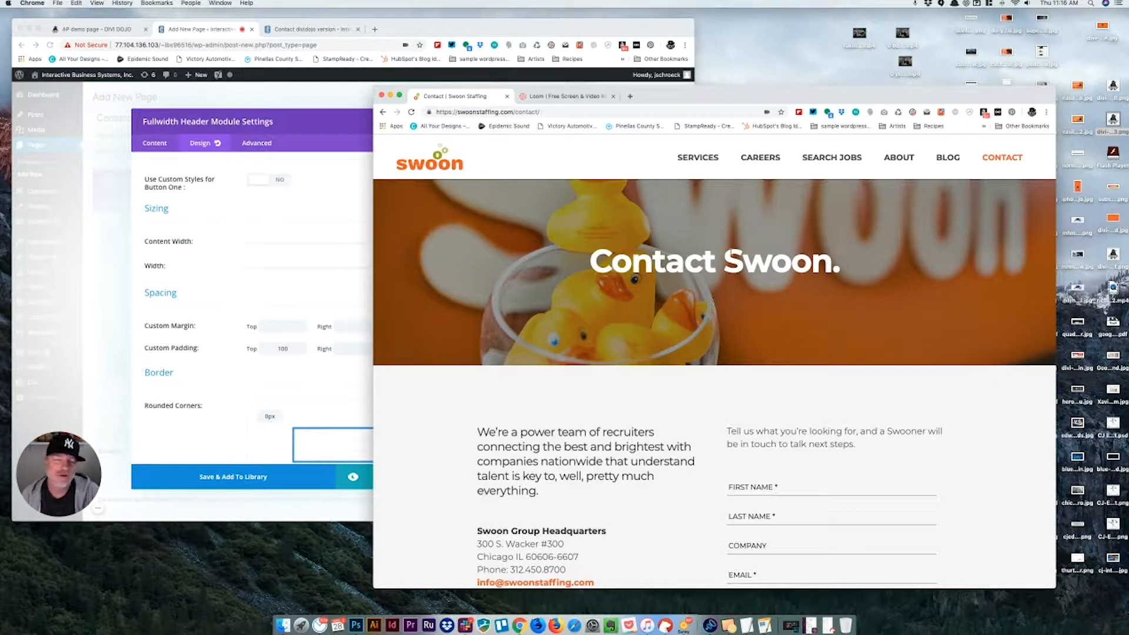
click(267, 164)
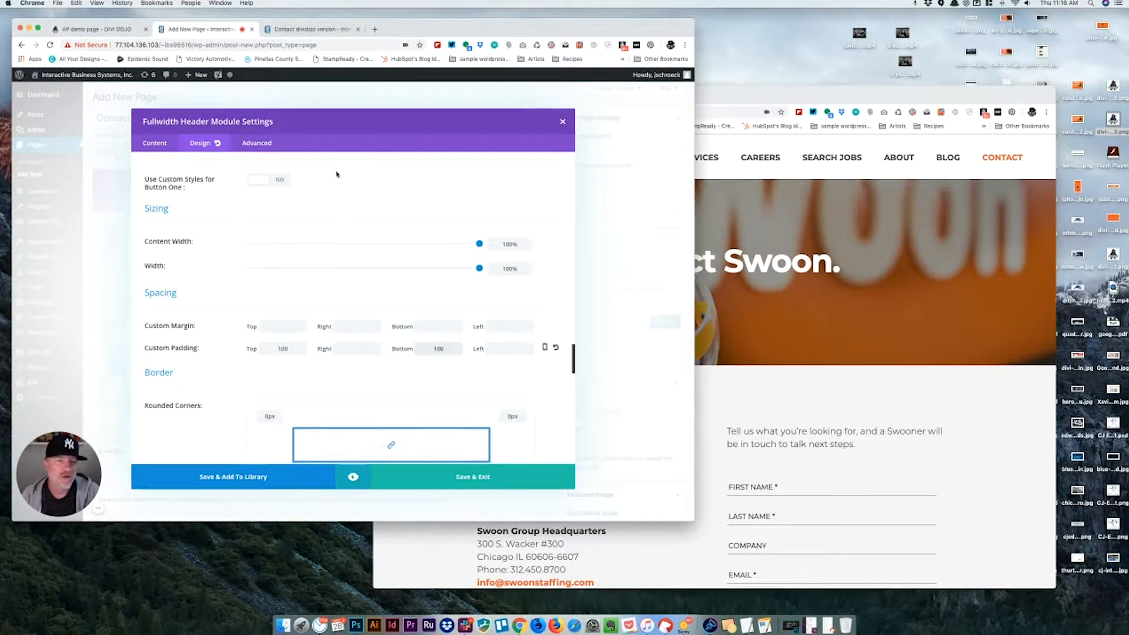
Step: Add a background gradient with the default colors to the Fullwidth Header module
scroll(342, 175, up, 5)
scroll(342, 174, up, 7)
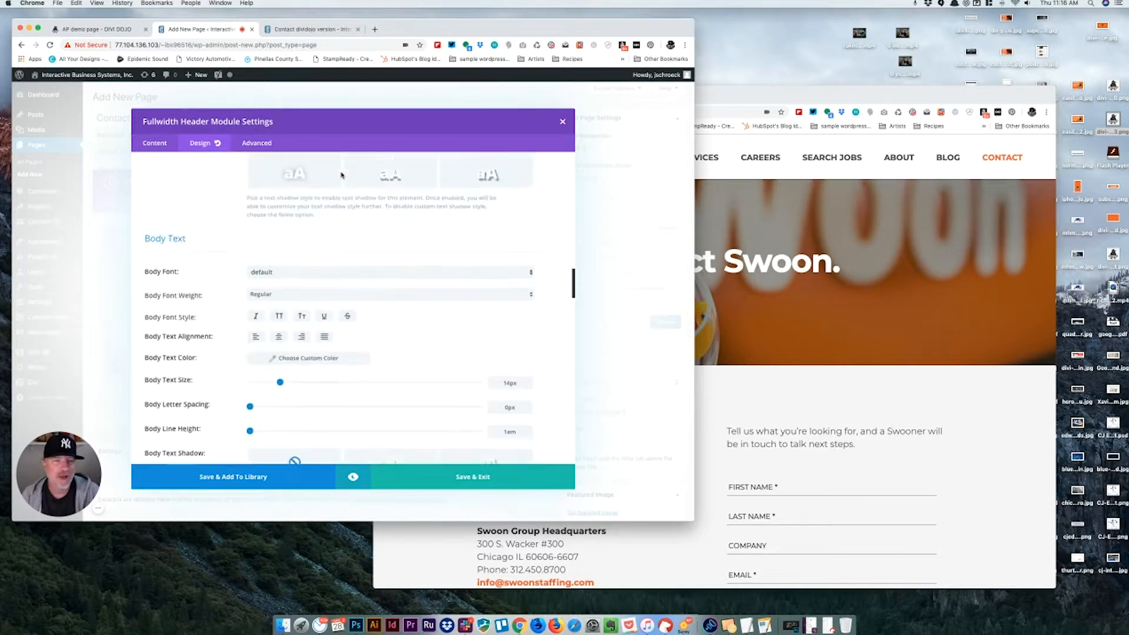
click(151, 143)
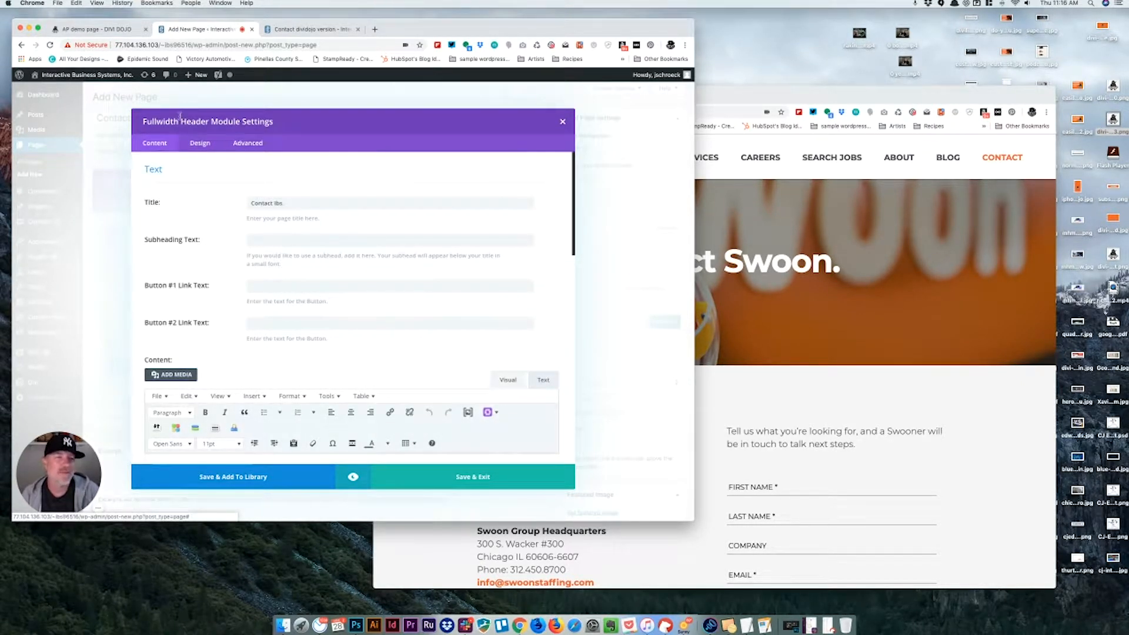
scroll(368, 297, down, 5)
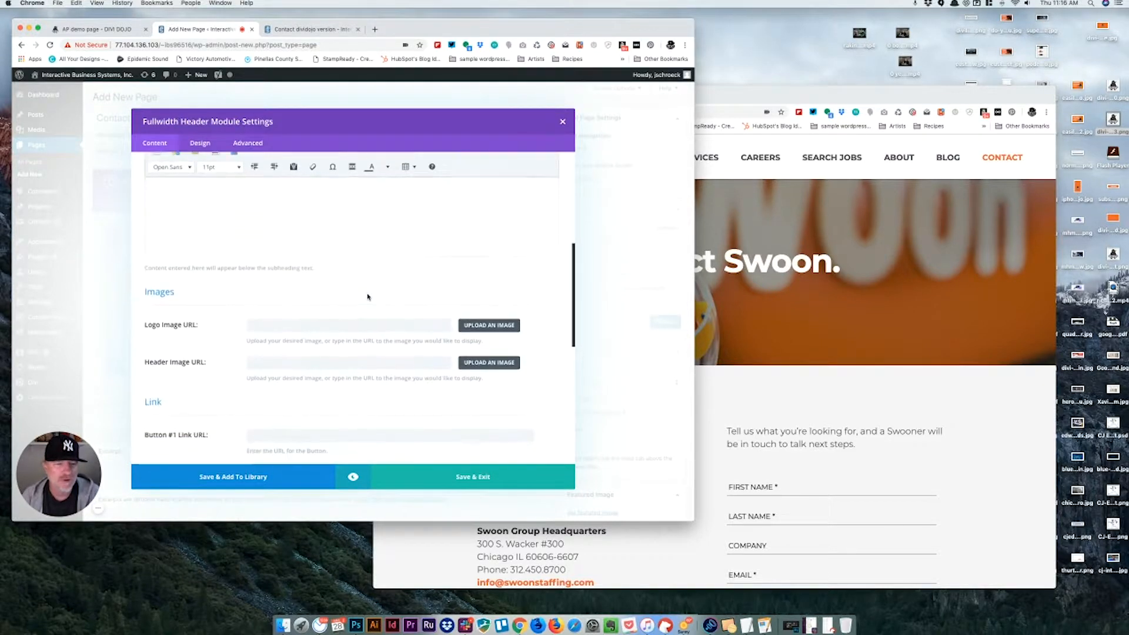
scroll(368, 296, up, 5)
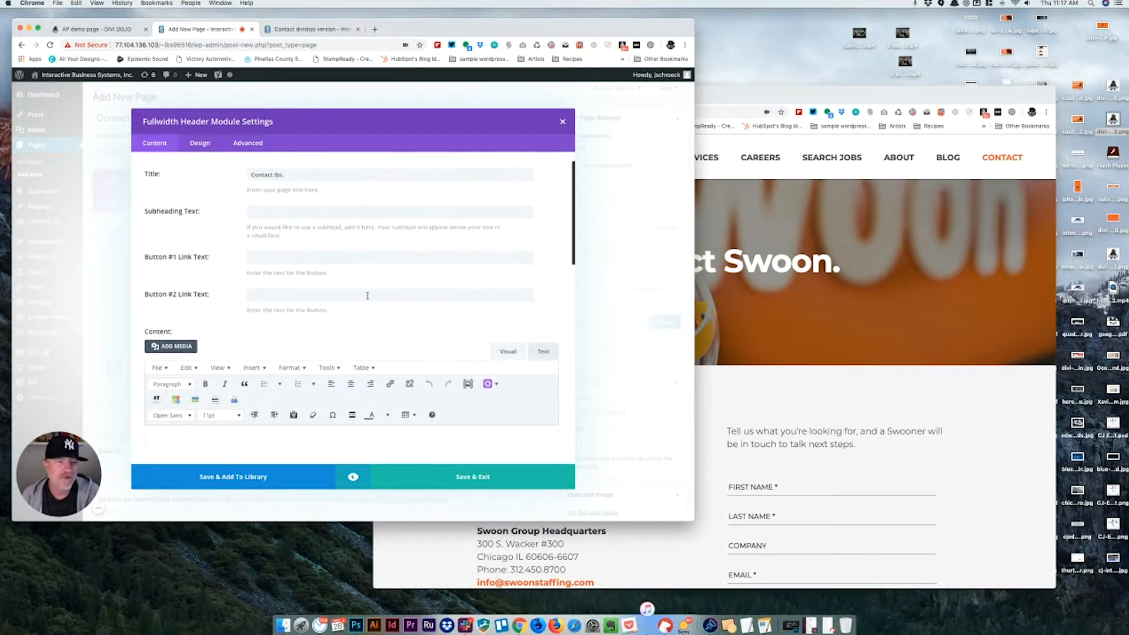
scroll(368, 296, down, 7)
scroll(368, 296, down, 7)
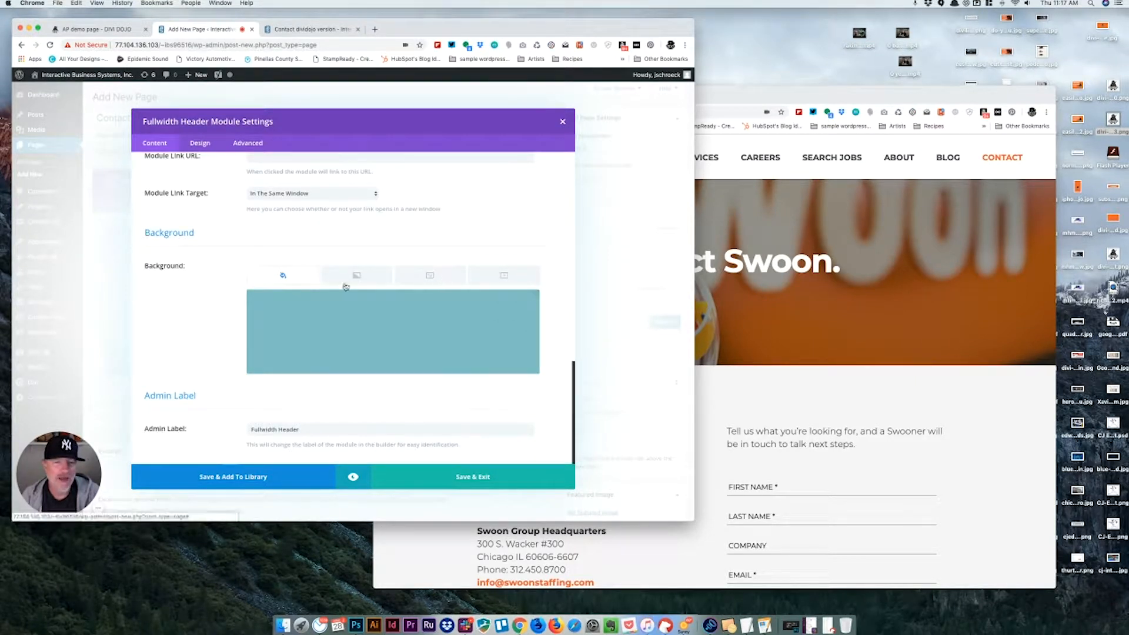
mouse_move(304, 316)
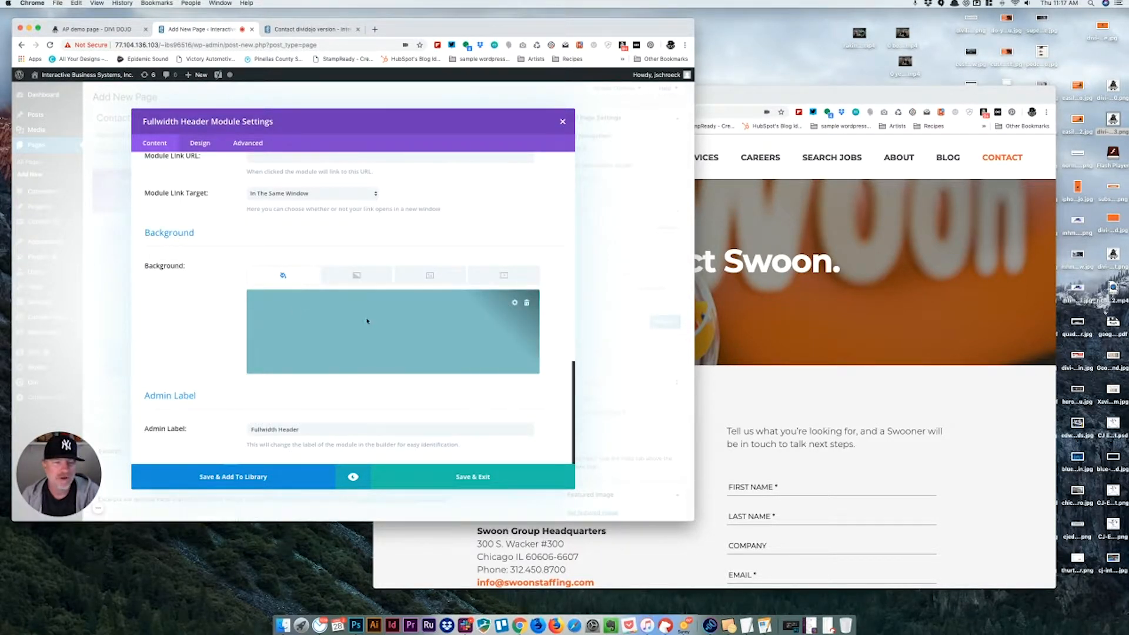
click(354, 276)
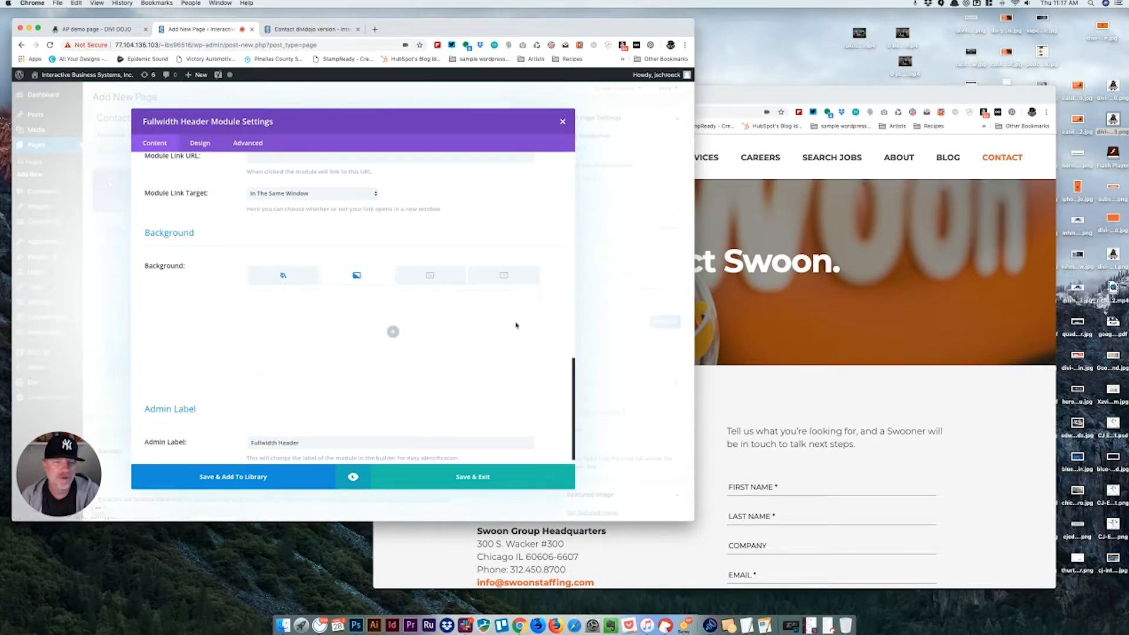
click(393, 332)
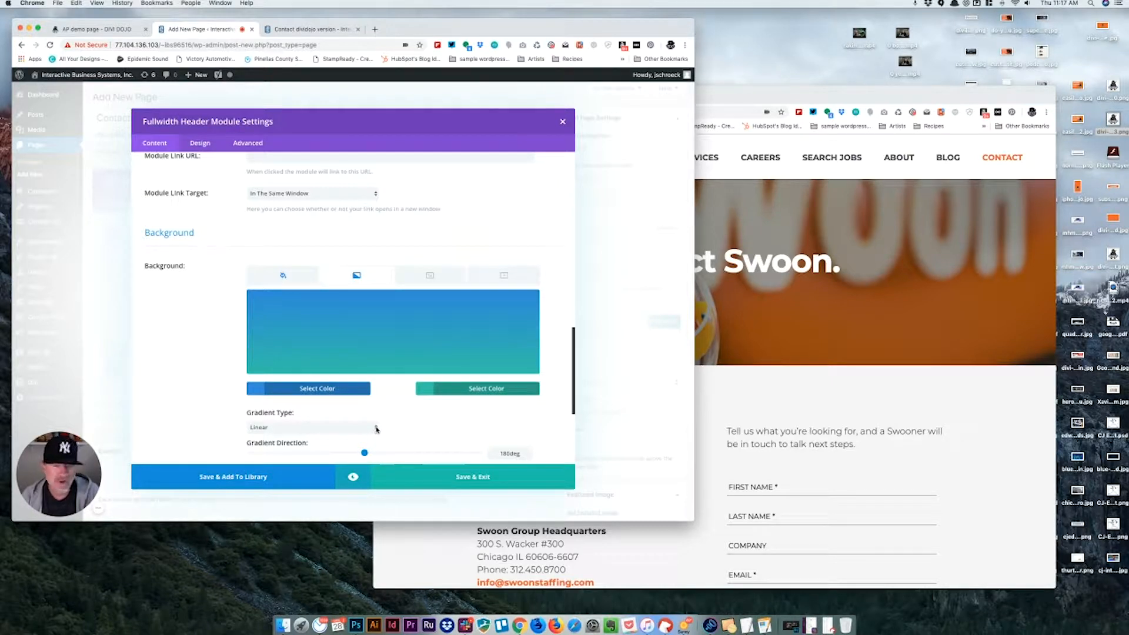
Step: Set office-hero.jpg from the media library as the header module's background image and review its image display options
click(412, 276)
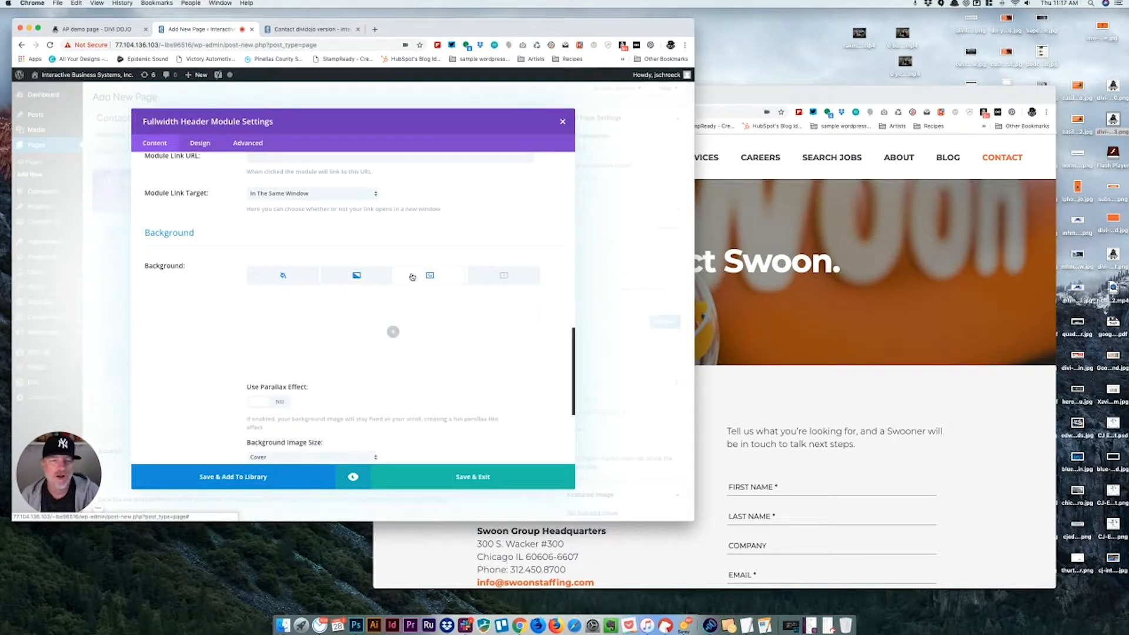
click(394, 336)
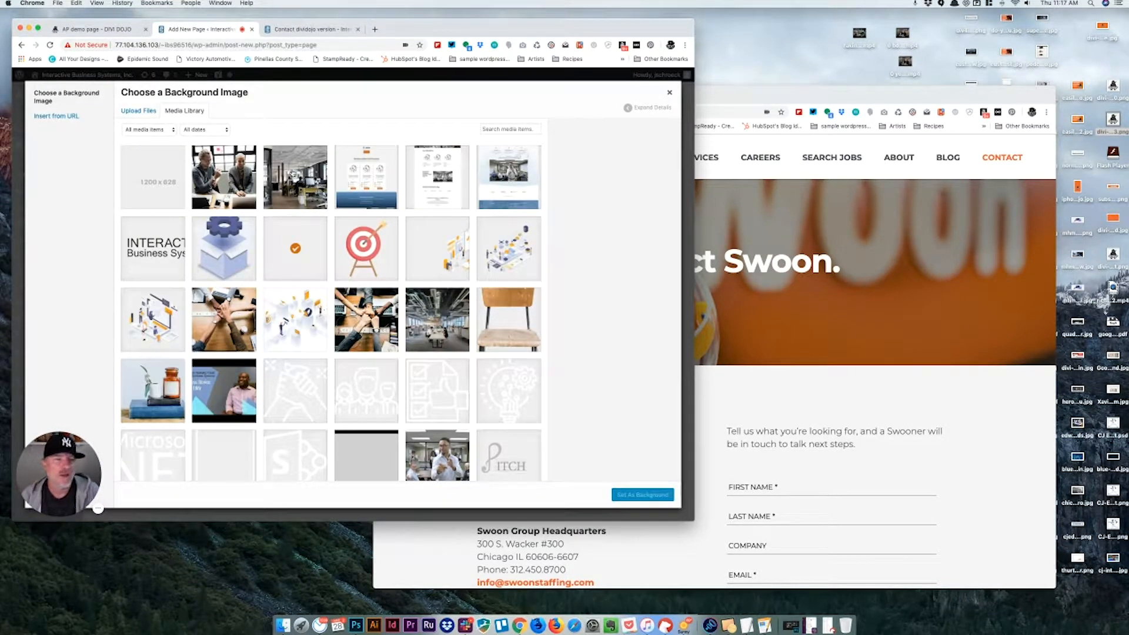
click(435, 324)
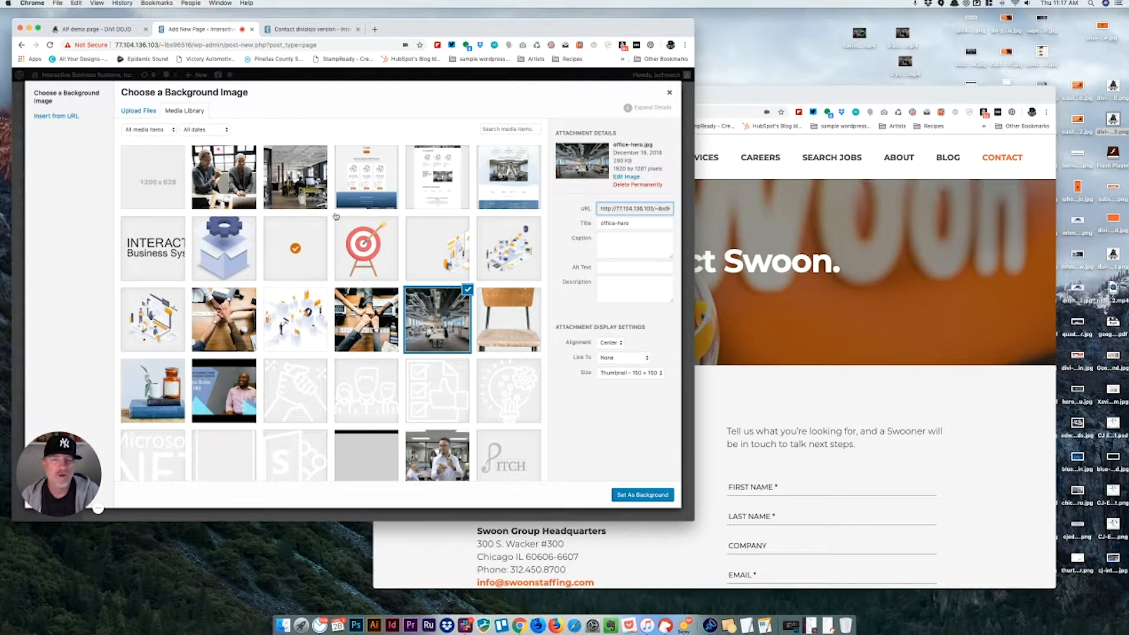
click(308, 188)
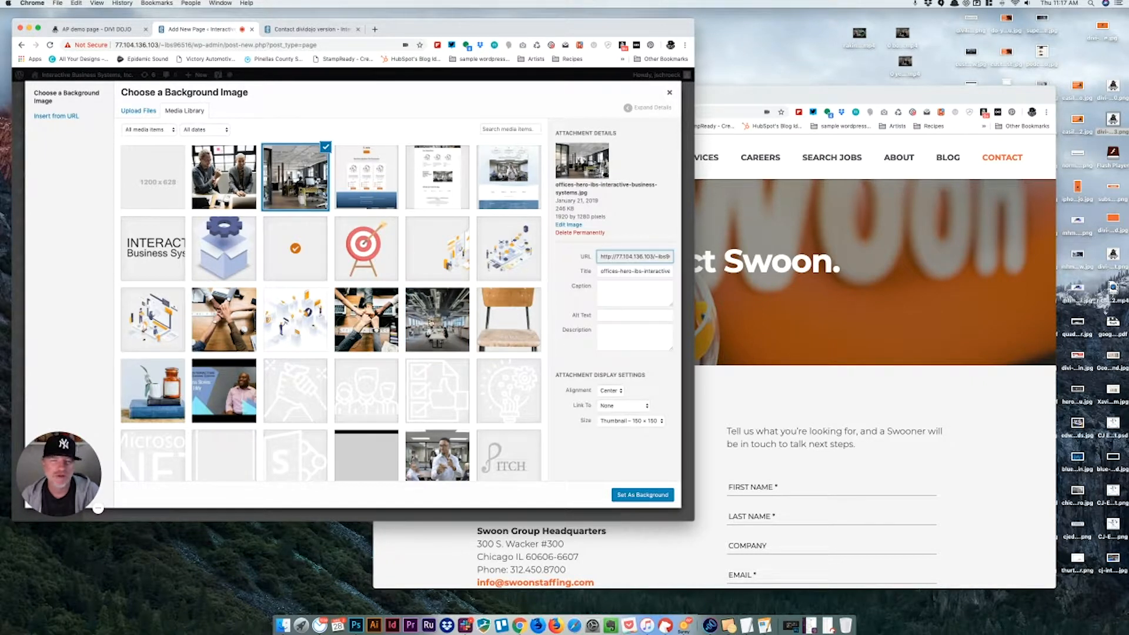
click(431, 321)
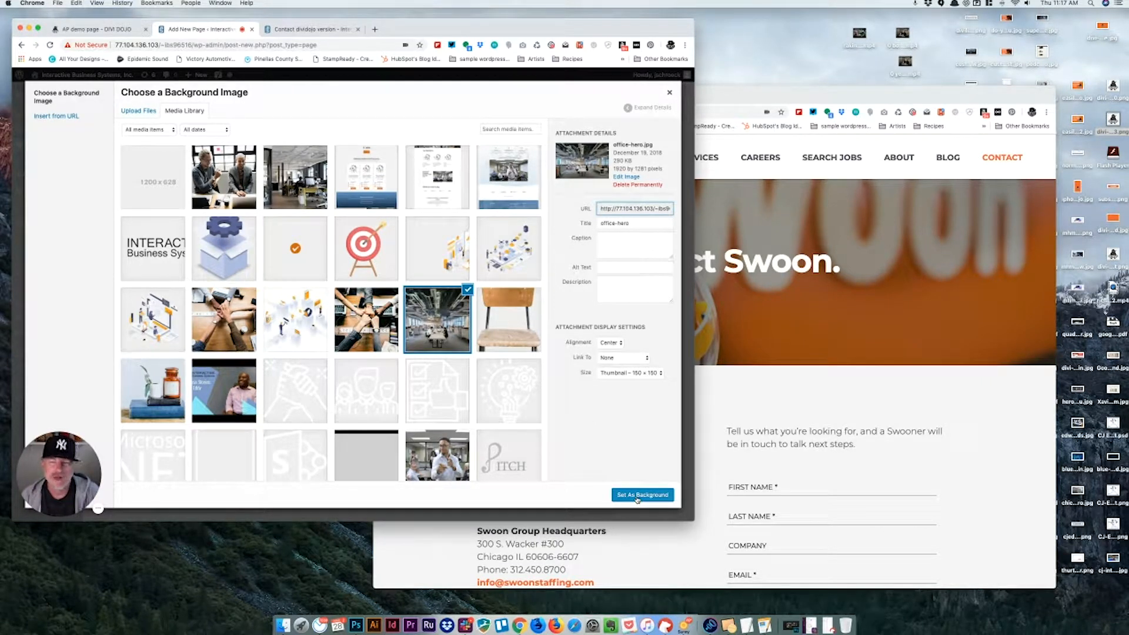
click(642, 496)
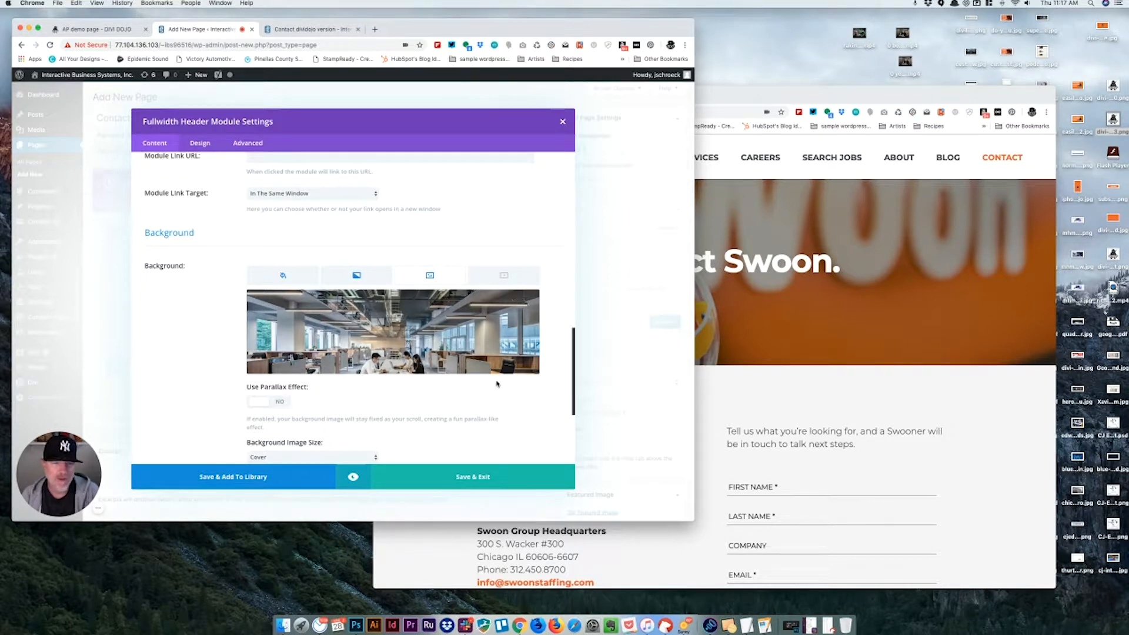
scroll(497, 386, down, 3)
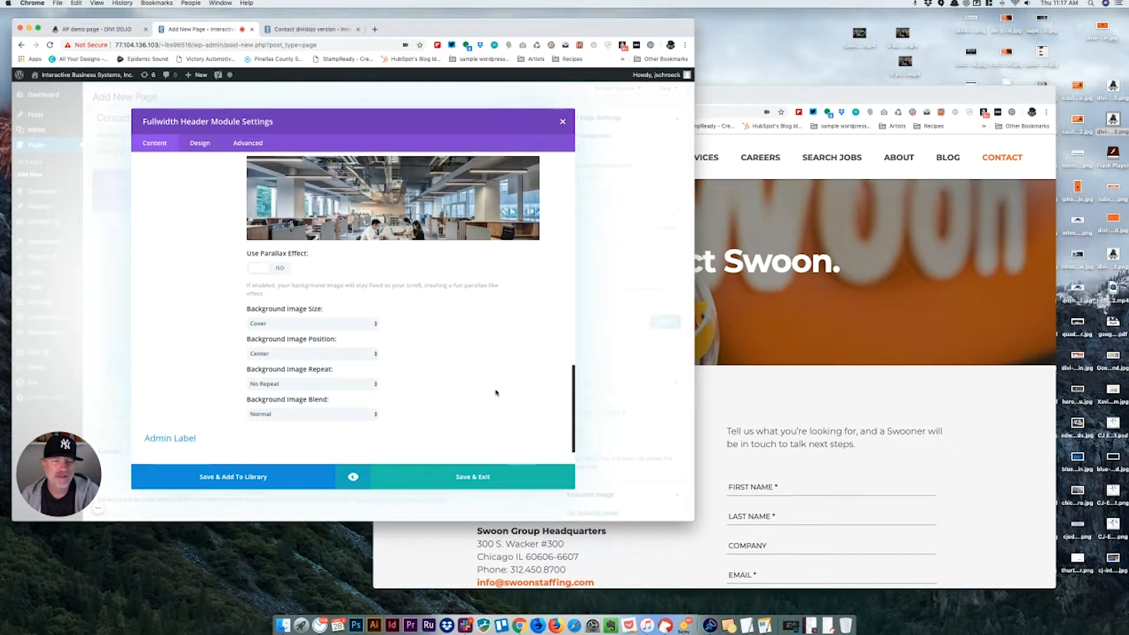
scroll(497, 391, down, 1)
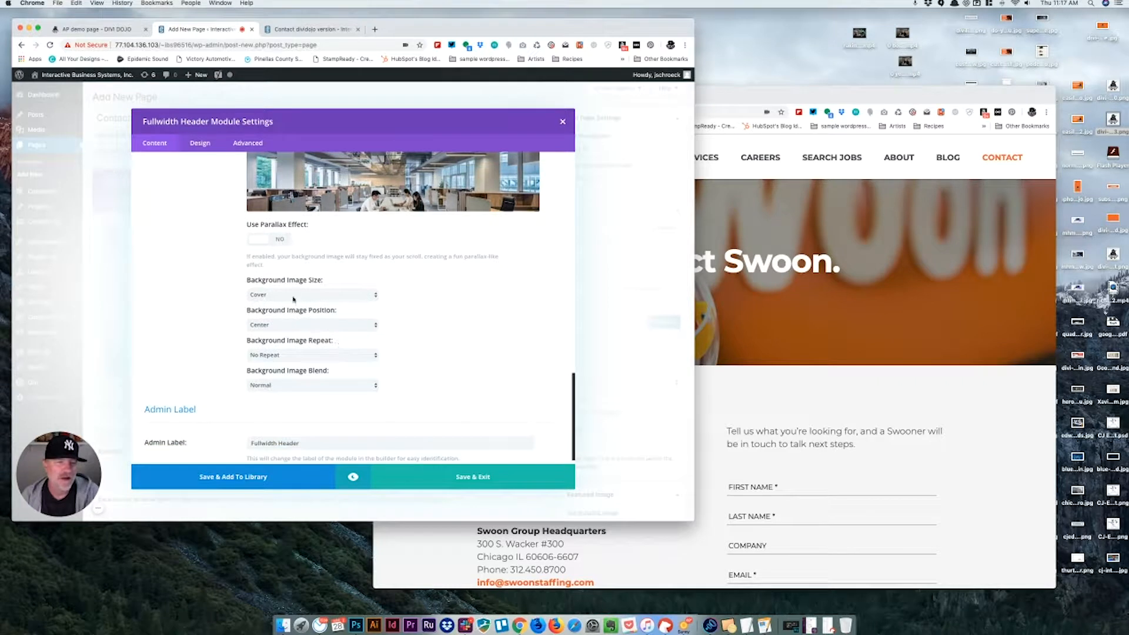
Step: Try the Fit size for the header's background image, and set it back to Cover
click(373, 295)
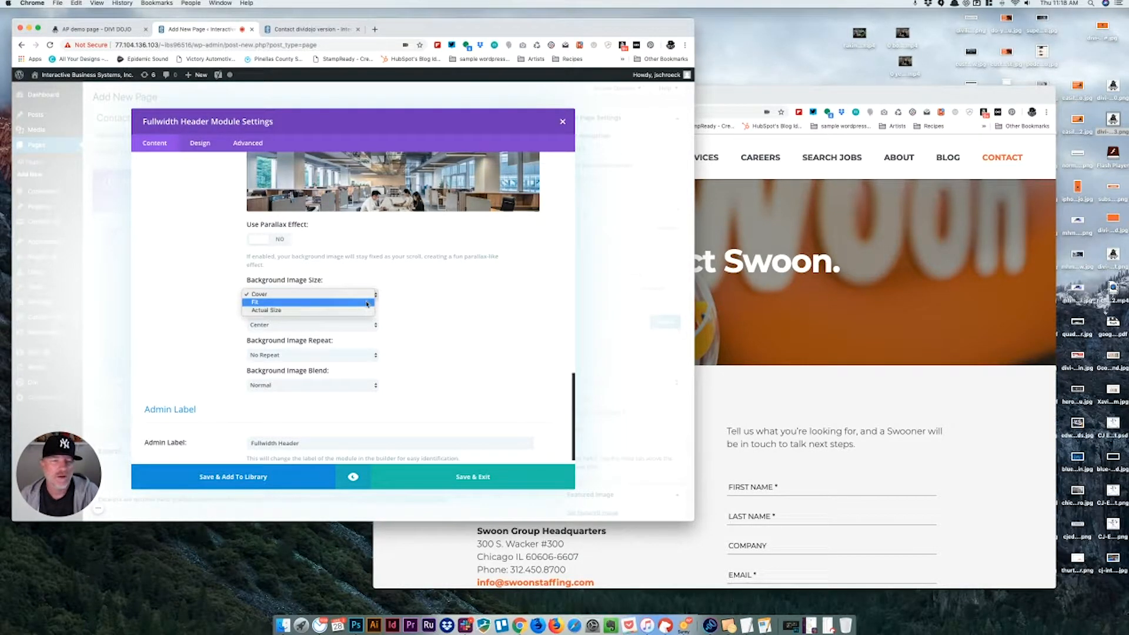
click(368, 302)
scroll(444, 276, up, 3)
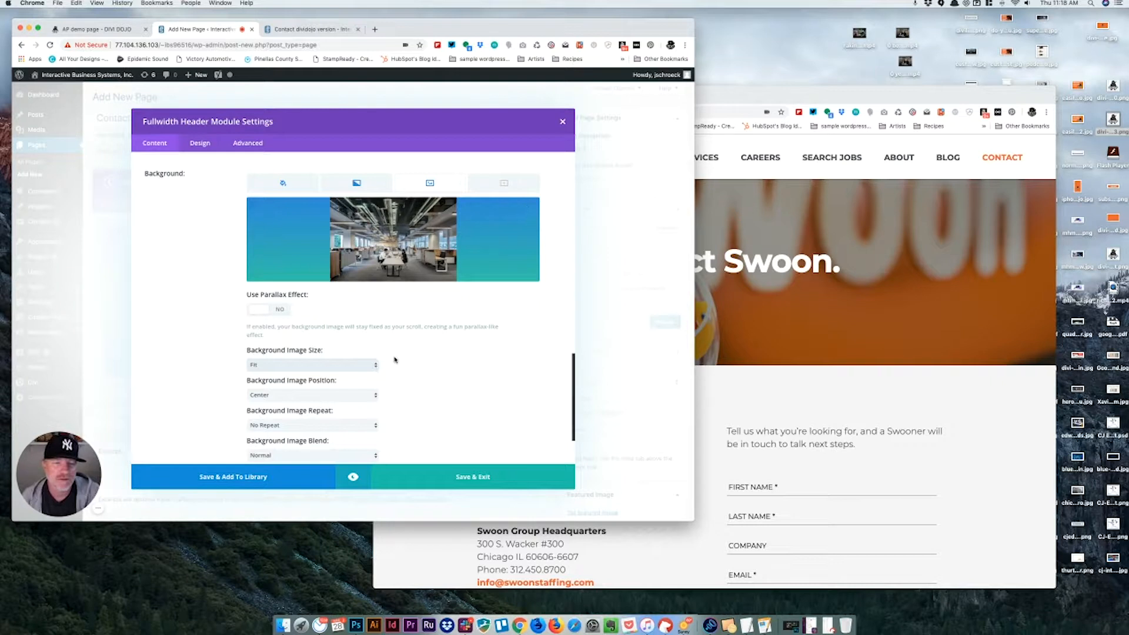
click(375, 366)
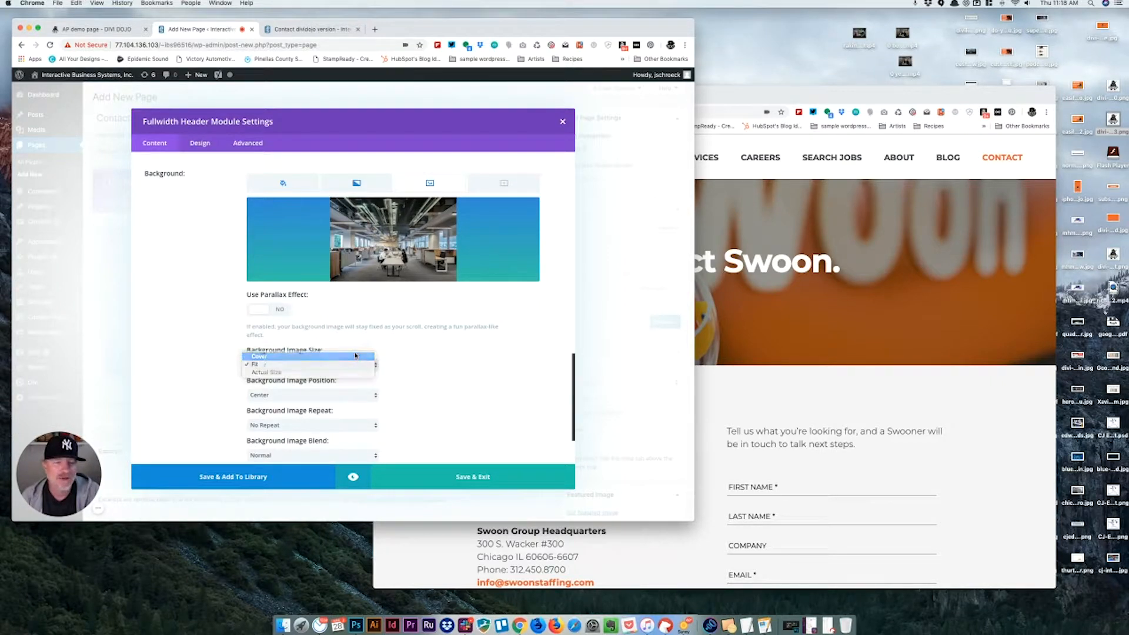
click(355, 356)
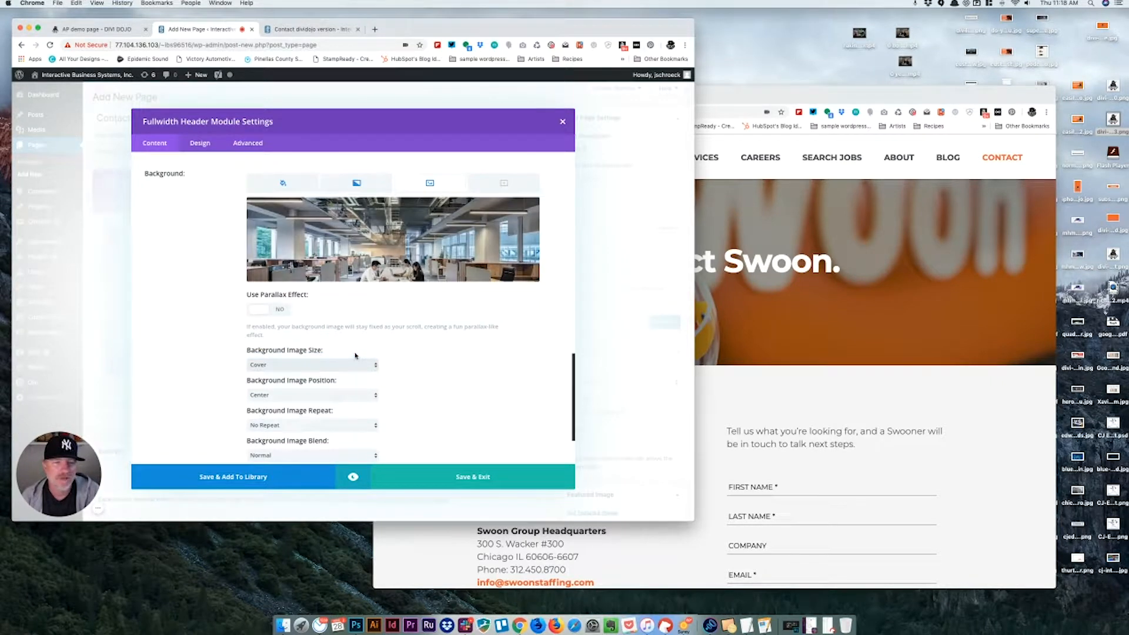
Step: Set the header's background image position to Bottom Center
click(376, 396)
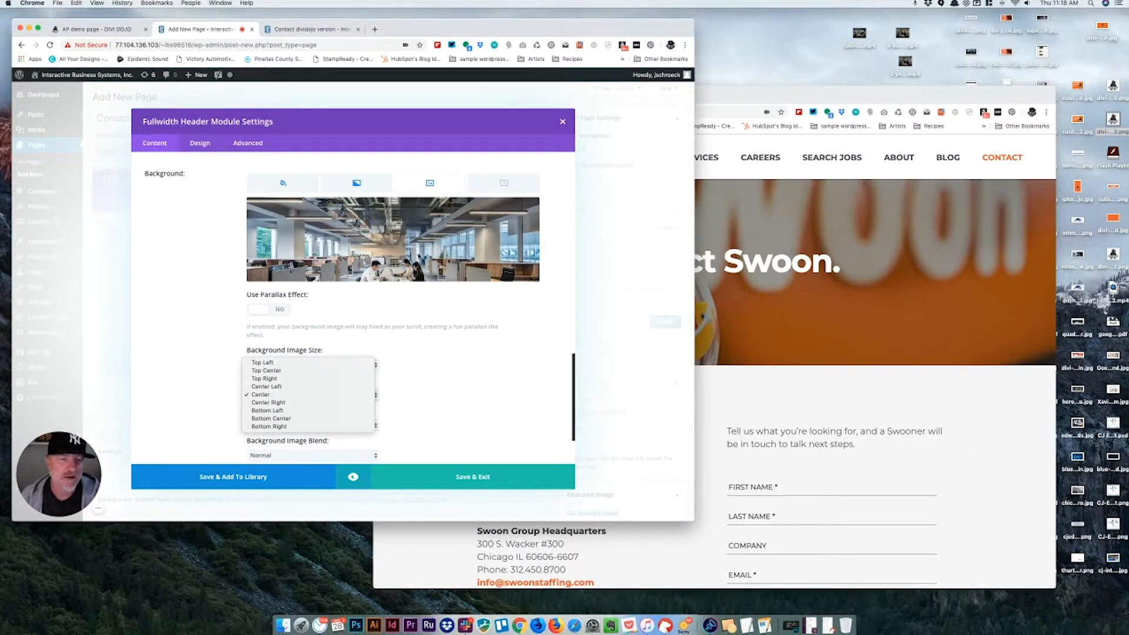
click(270, 419)
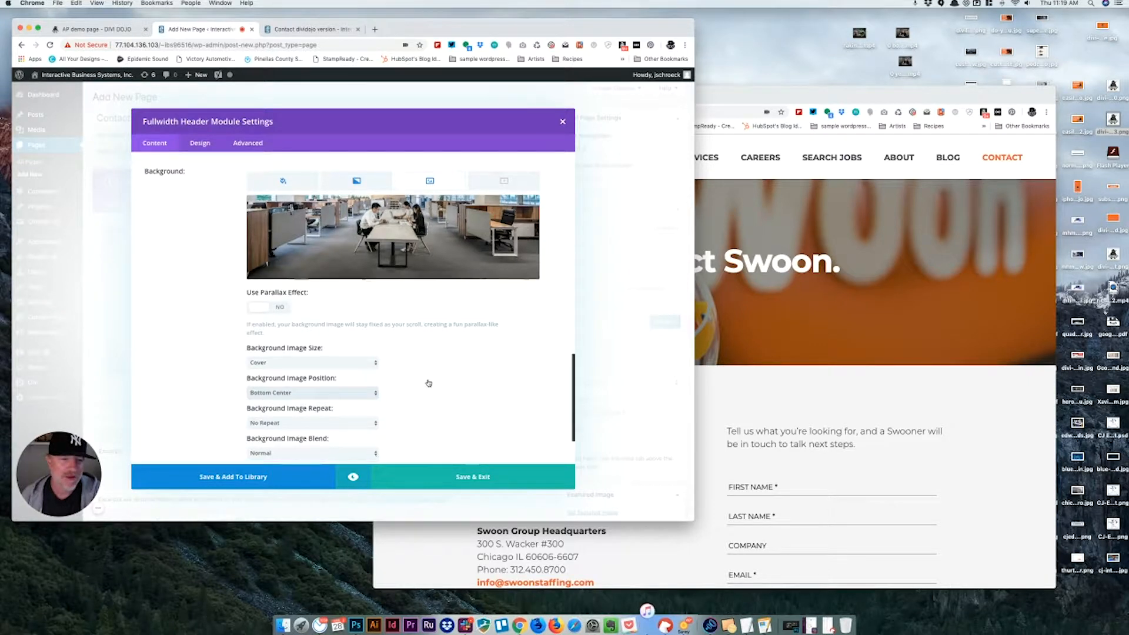
scroll(426, 382, down, 3)
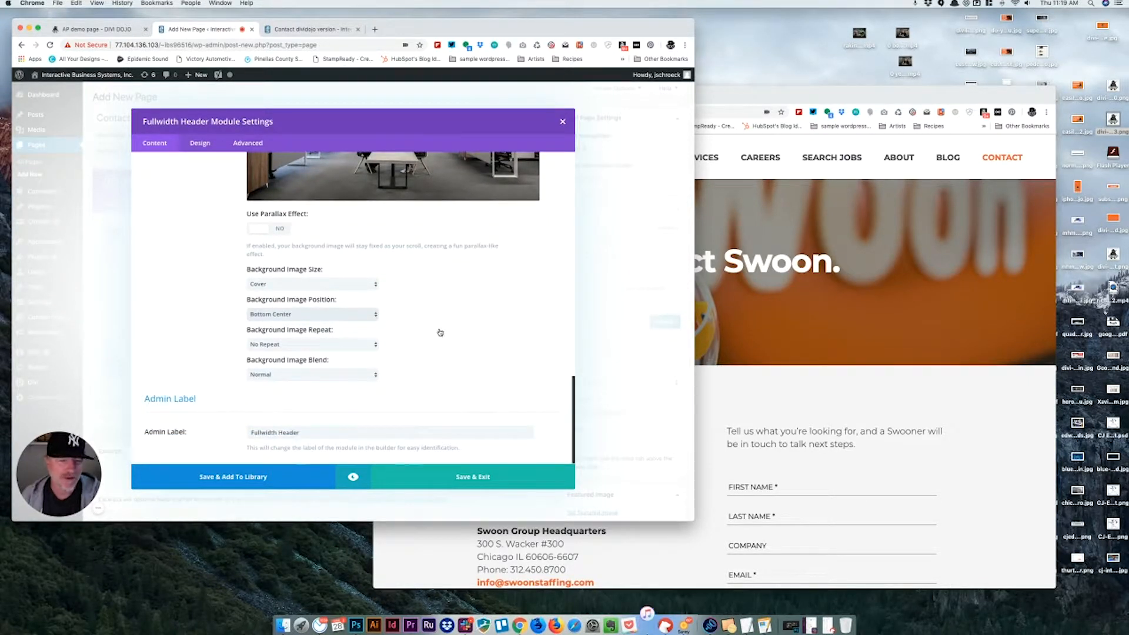
scroll(440, 331, down, 1)
Step: Set the header module's text and logo orientation to centered, using the Swoon contact page header as reference
scroll(440, 333, up, 15)
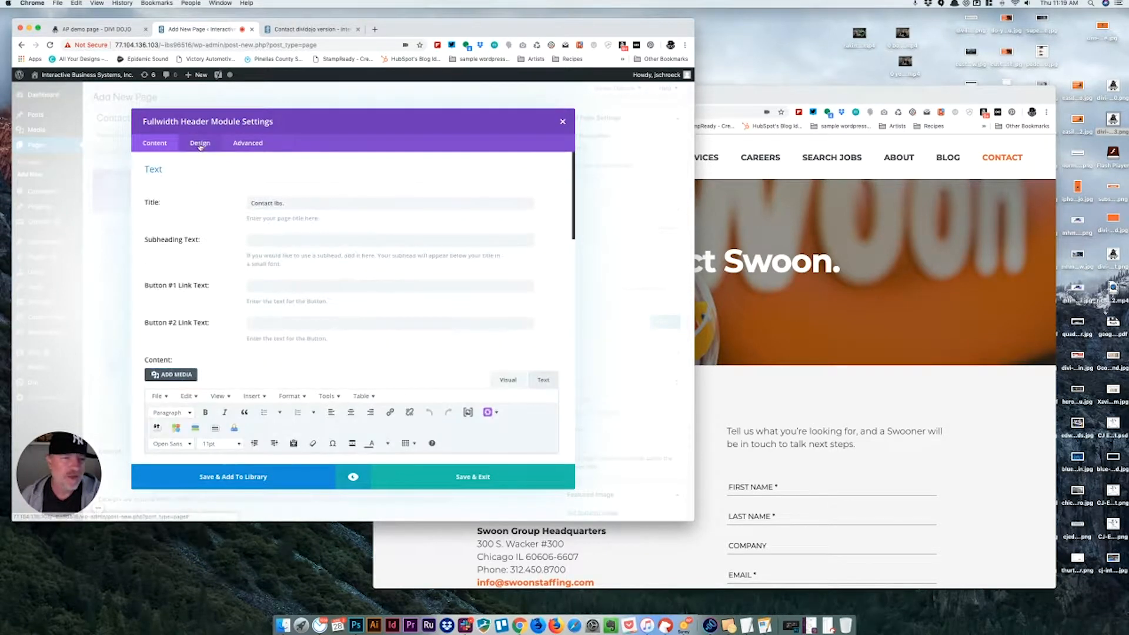
click(815, 93)
drag(814, 93, 702, 72)
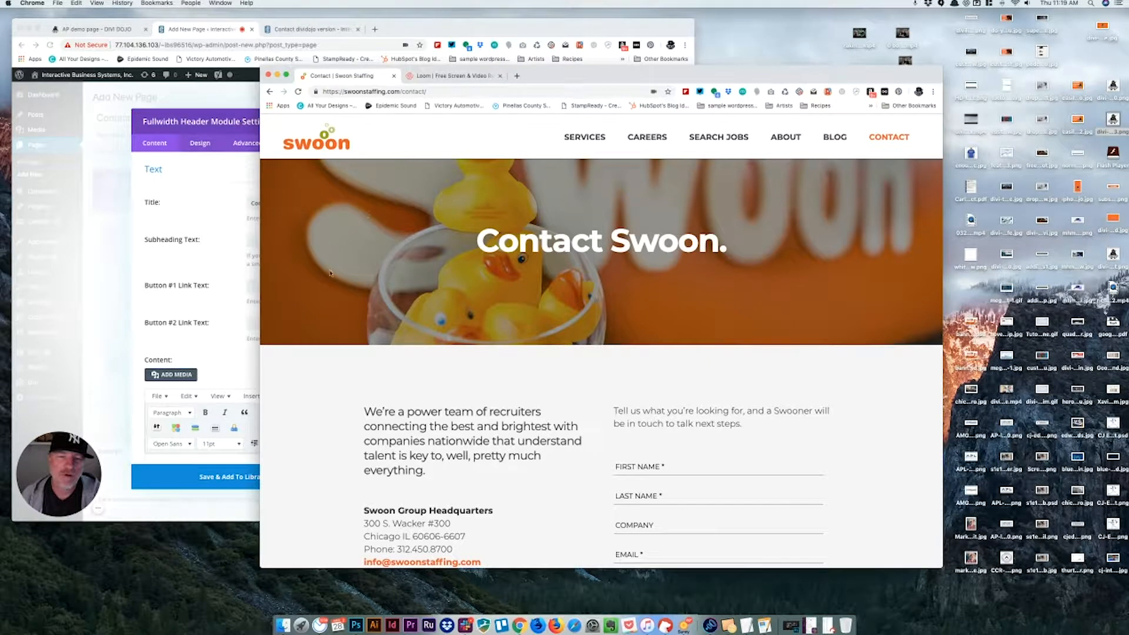
drag(567, 76, 704, 67)
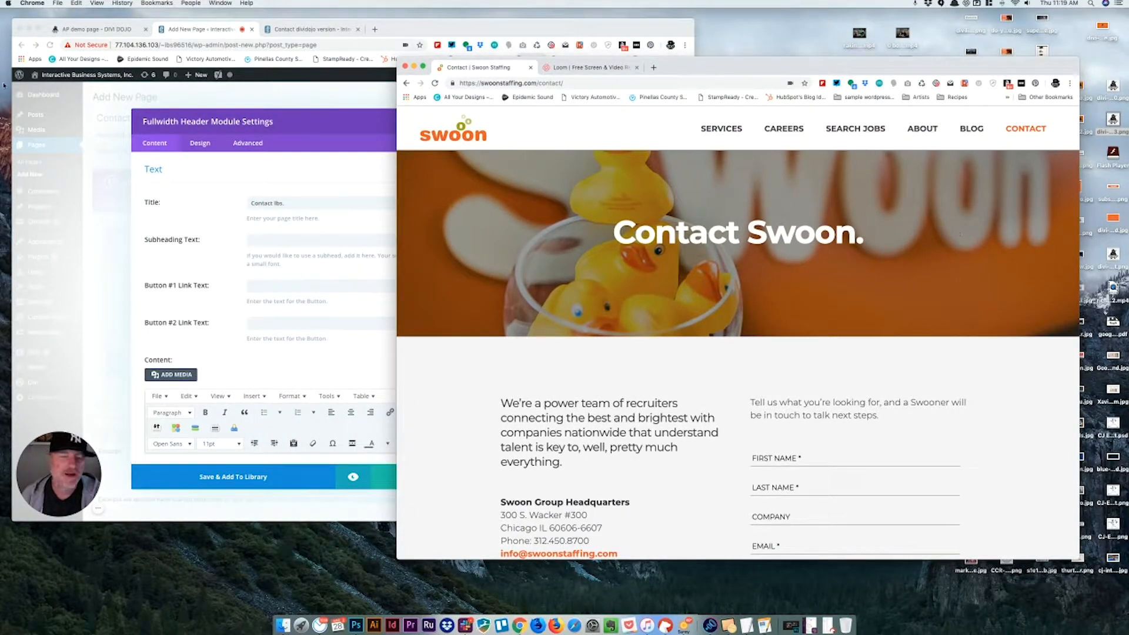
click(322, 108)
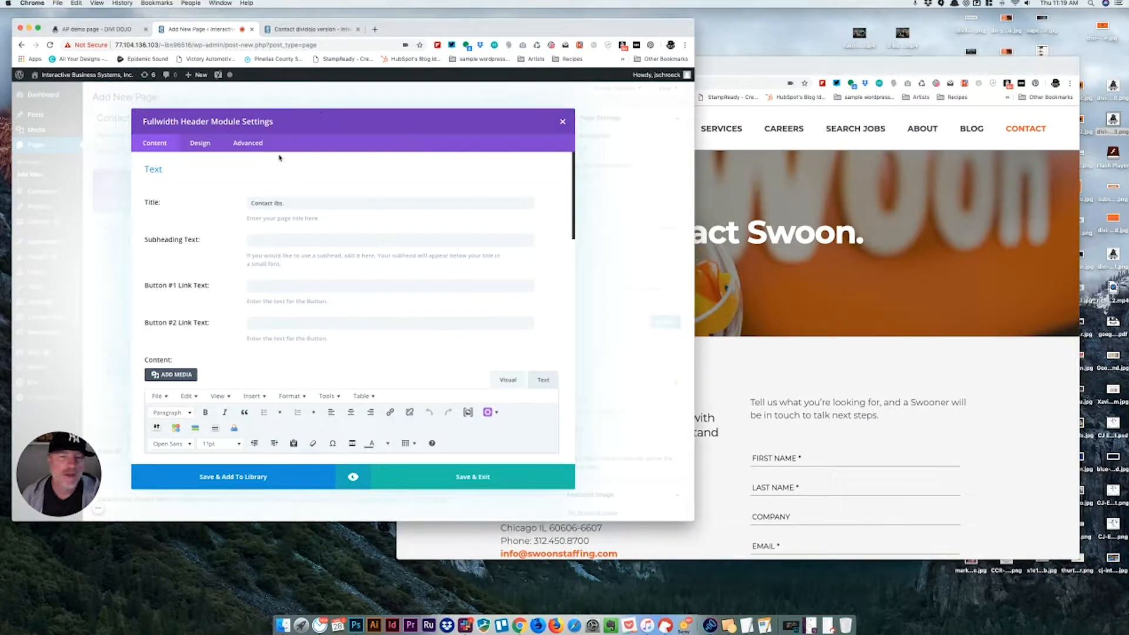
click(206, 144)
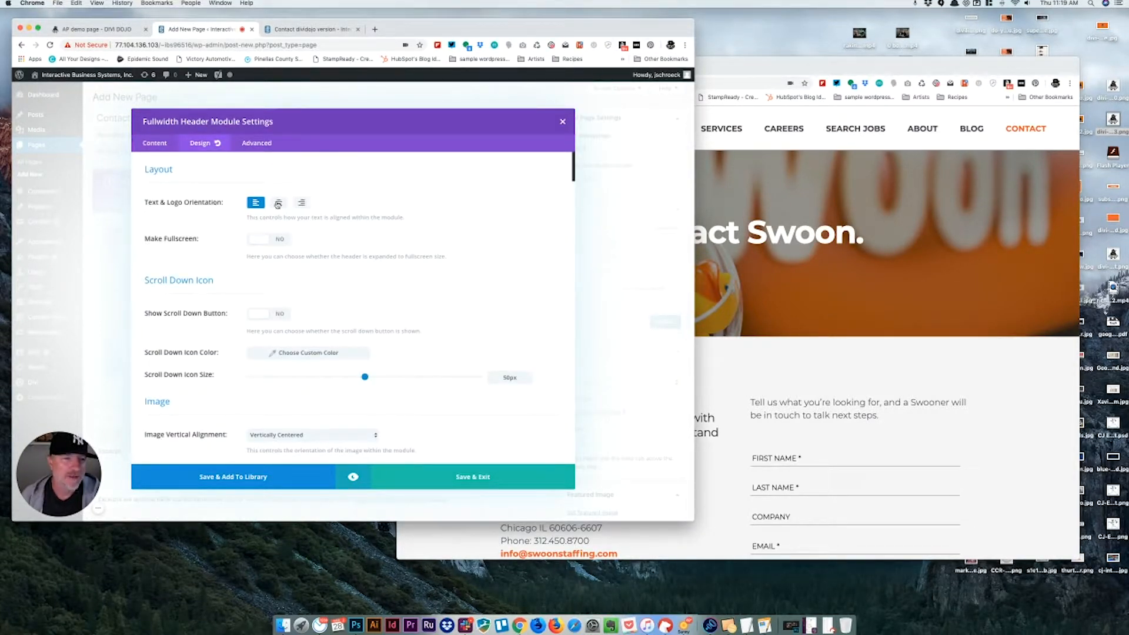
click(279, 203)
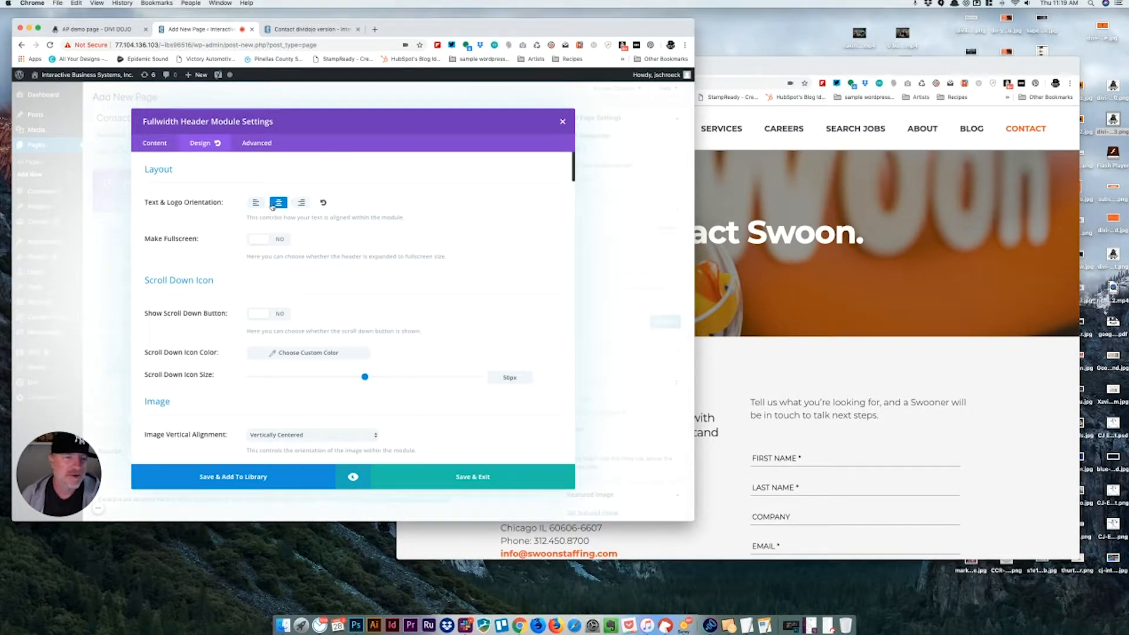
Step: Give the header a semi-transparent black background overlay color at about 0.3 opacity
scroll(302, 342, down, 10)
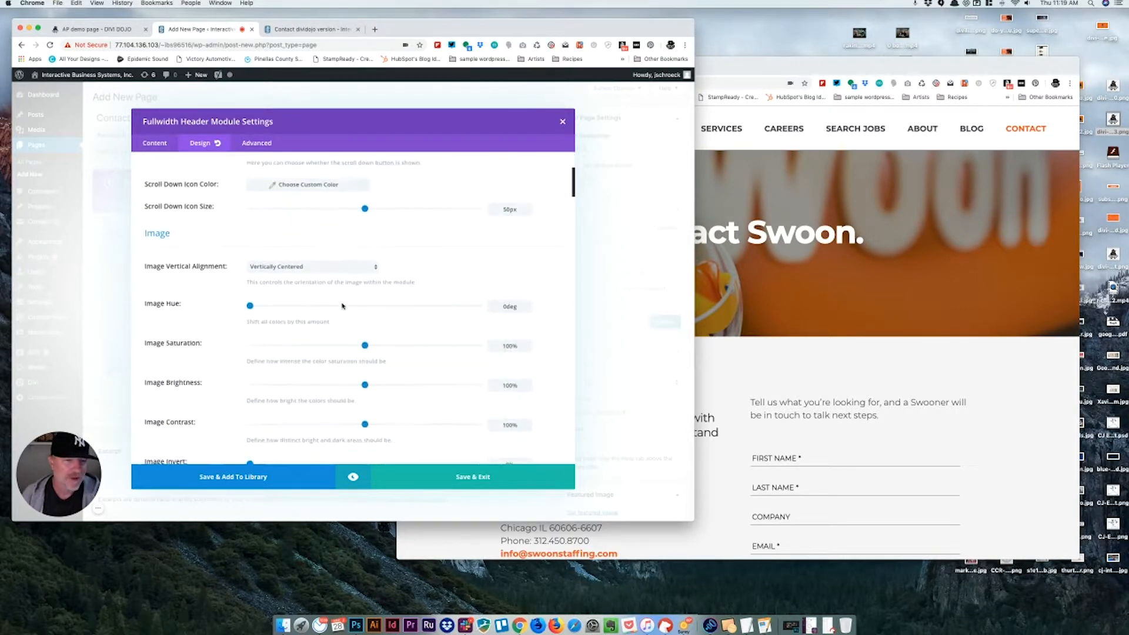
scroll(342, 306, down, 5)
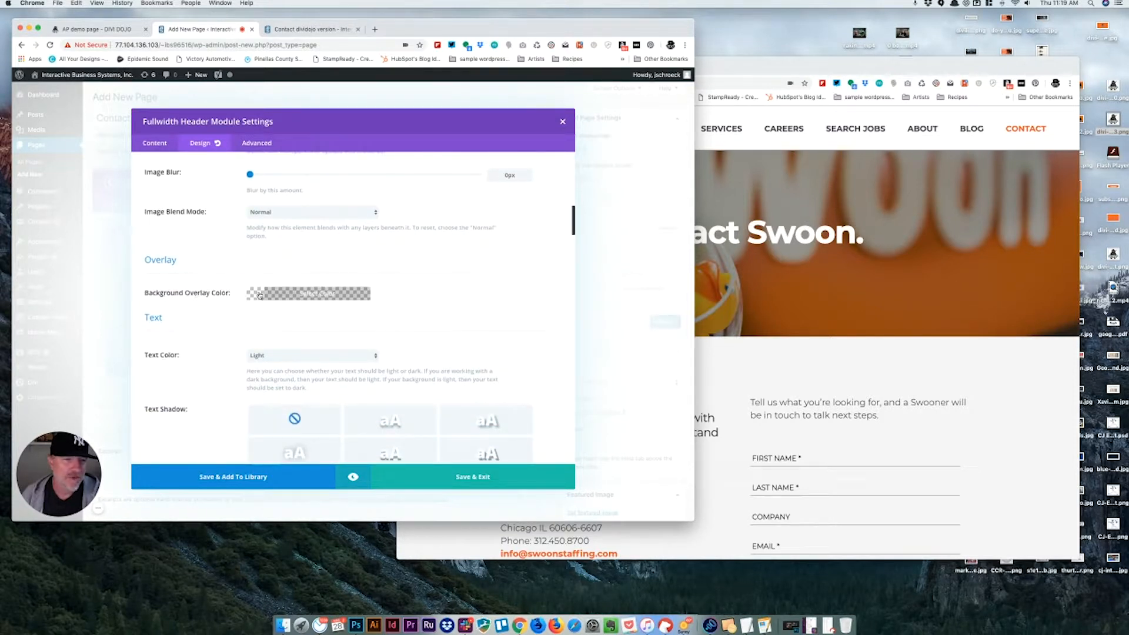
click(257, 295)
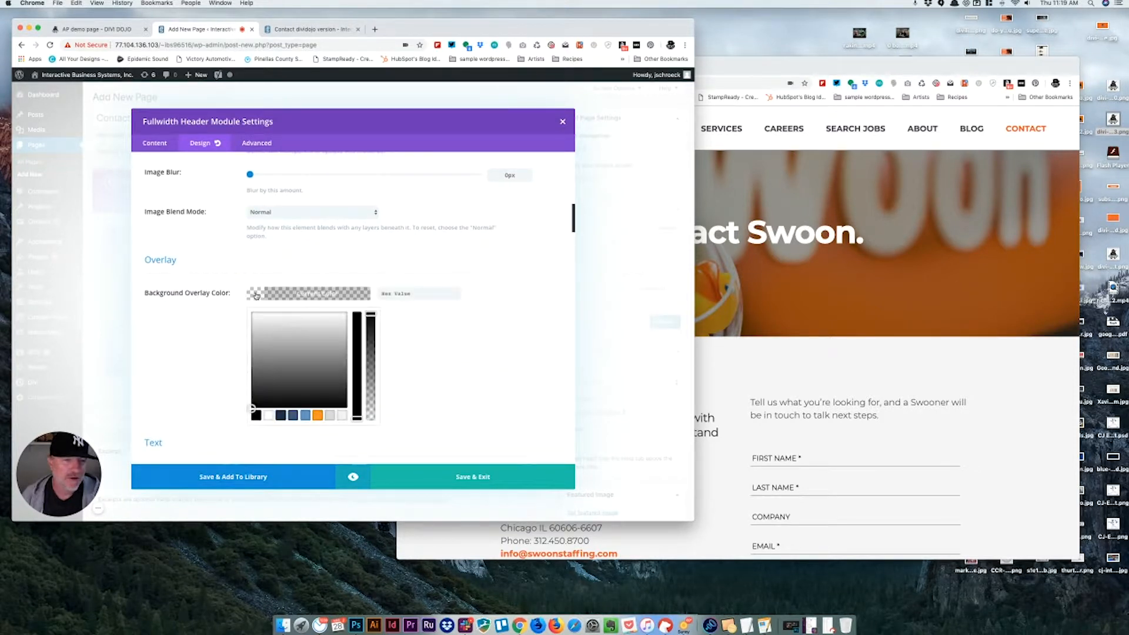
click(257, 415)
drag(372, 317, 371, 388)
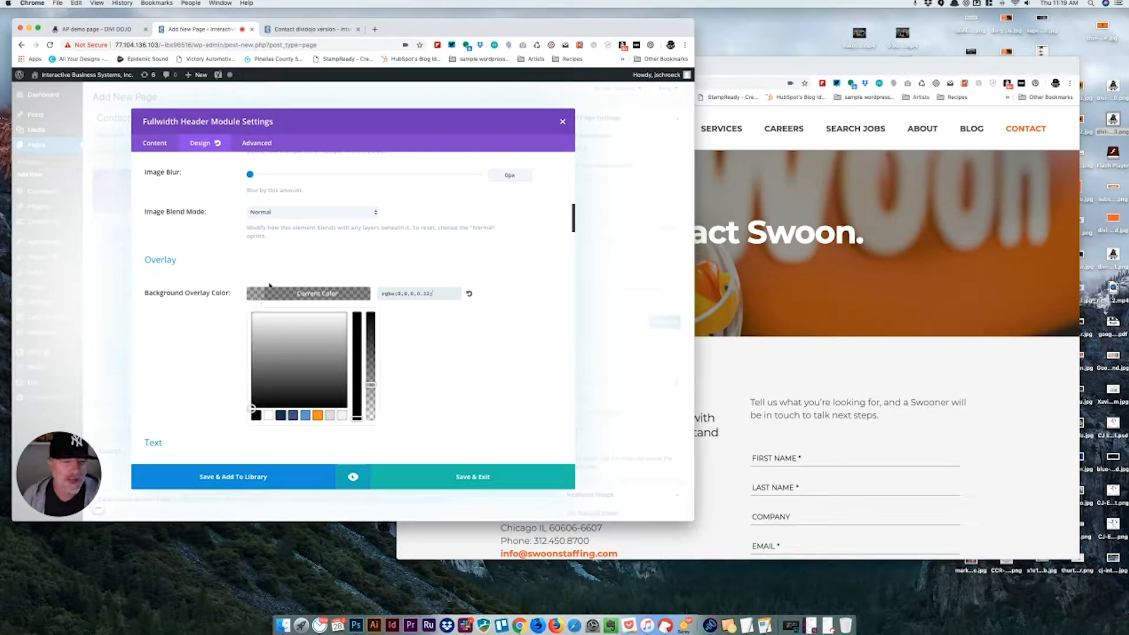
click(183, 338)
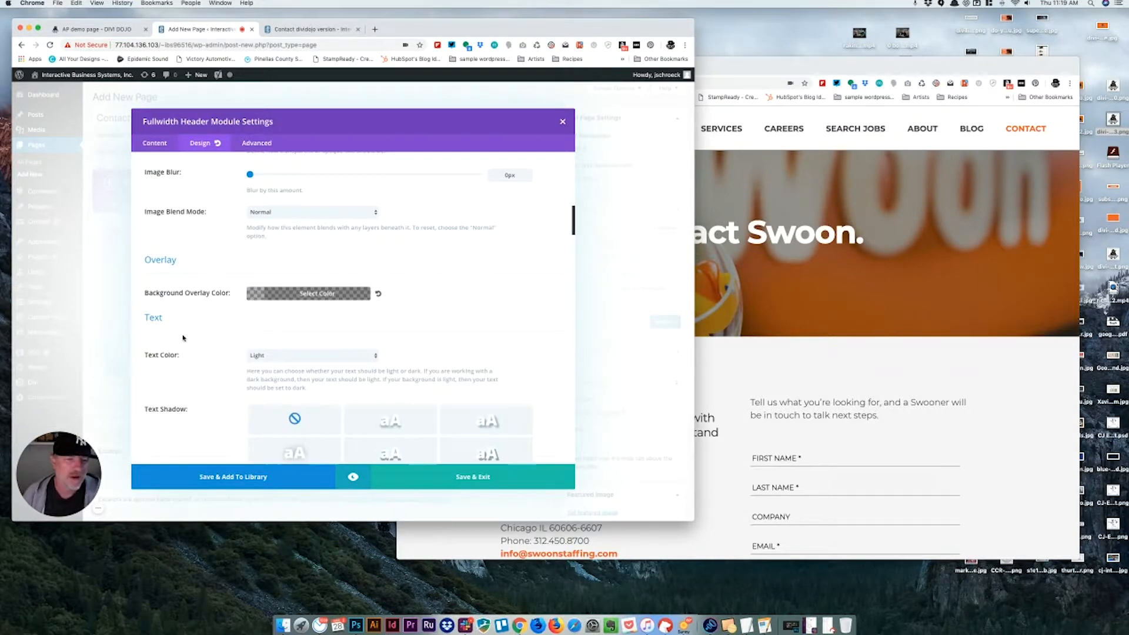
Step: Check the desktop title text size, save the header module's settings and preview the contact page
scroll(339, 393, down, 10)
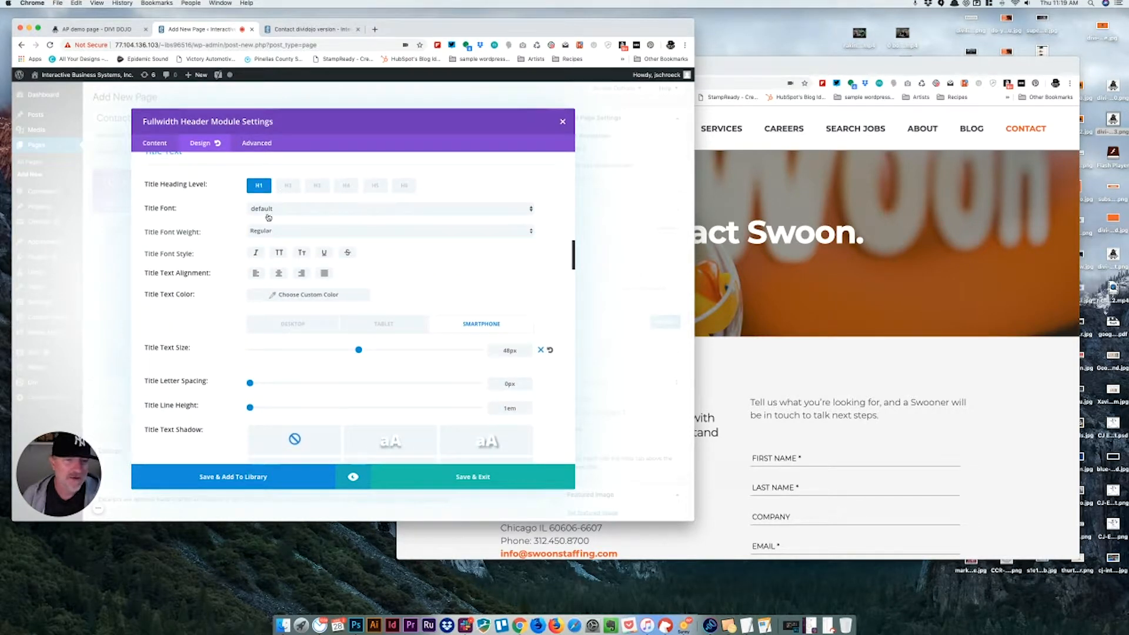
click(314, 328)
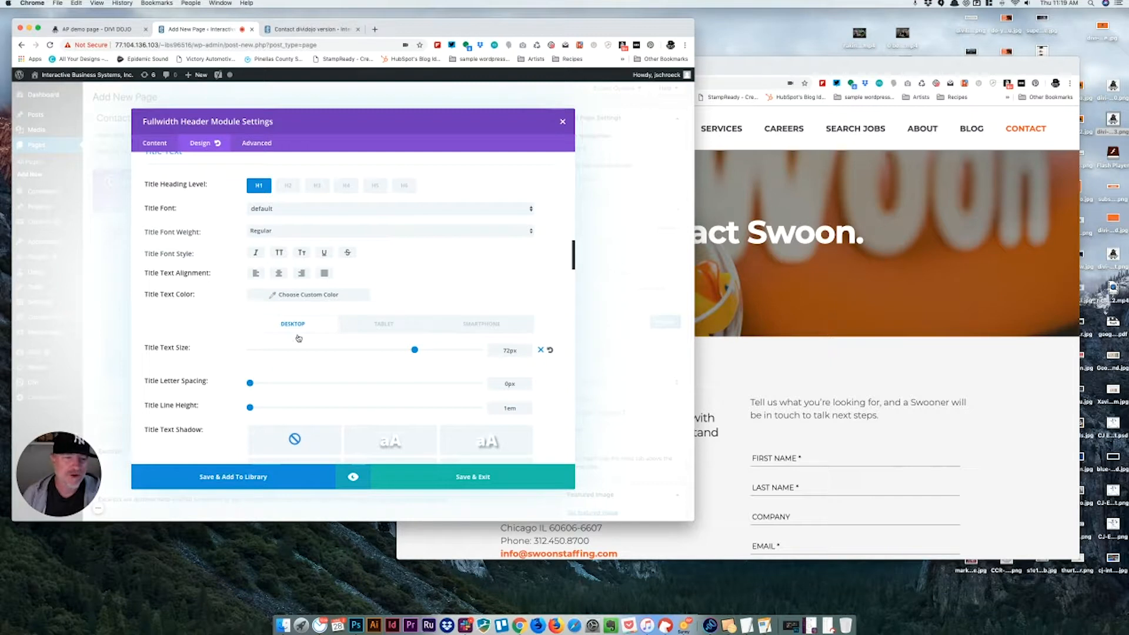
click(473, 477)
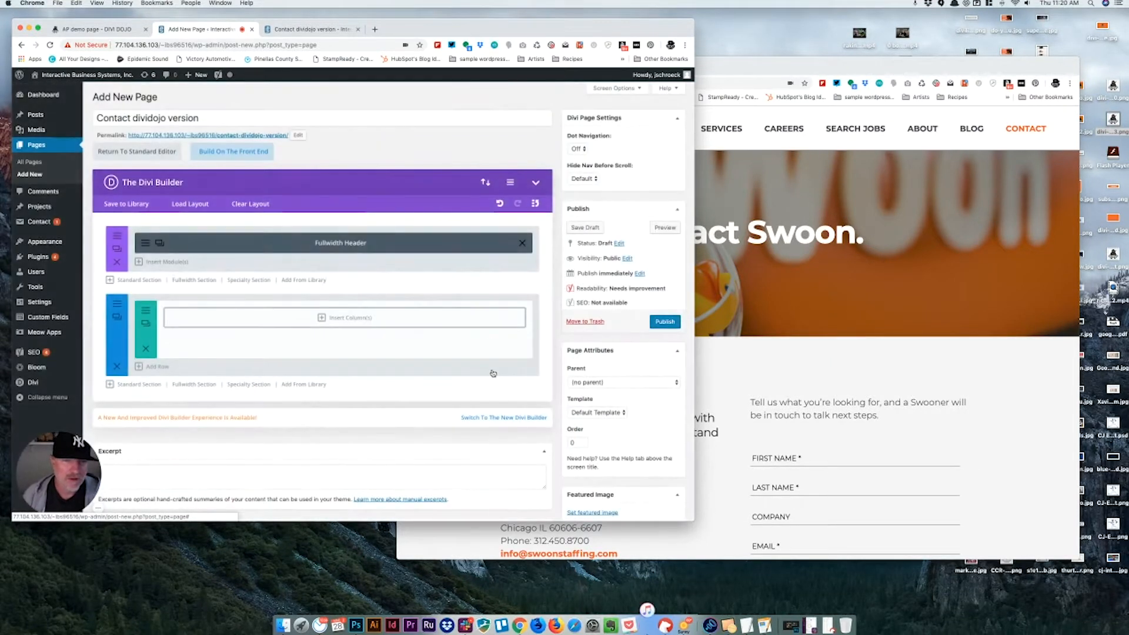
click(666, 229)
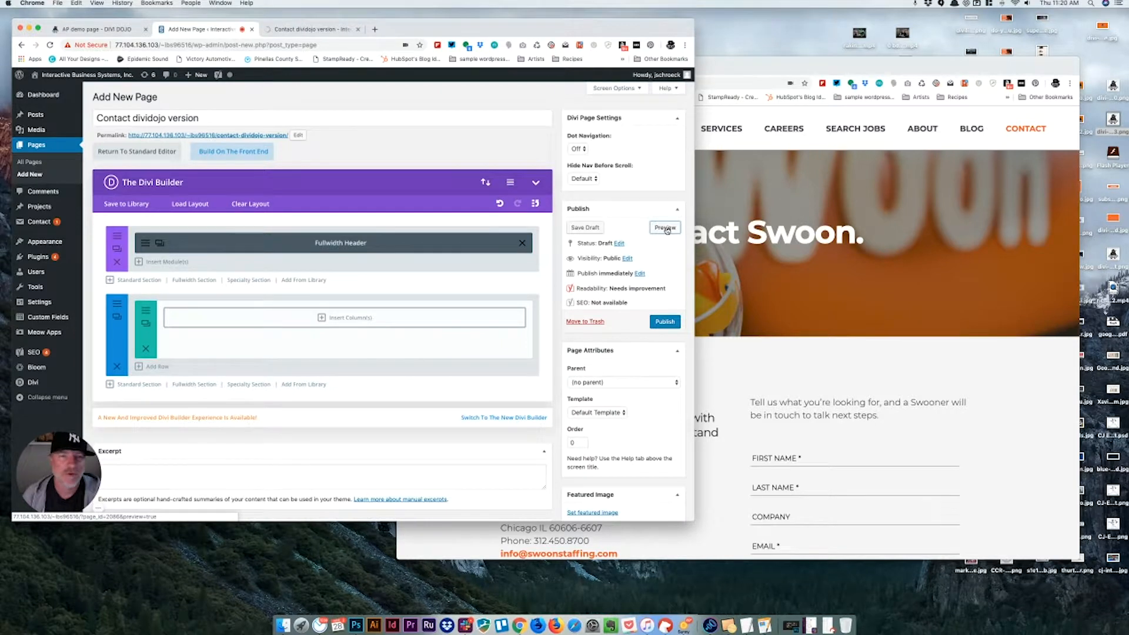
click(308, 29)
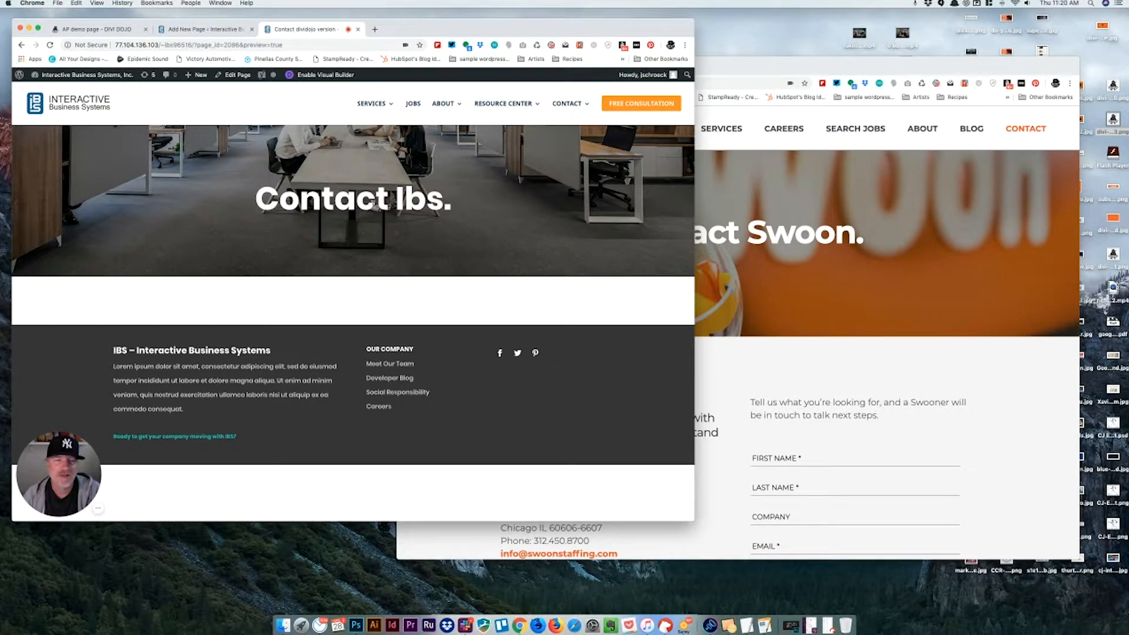
Step: Reopen the Fullwidth Header module's settings in the page editor and set the background image position to Center
click(205, 29)
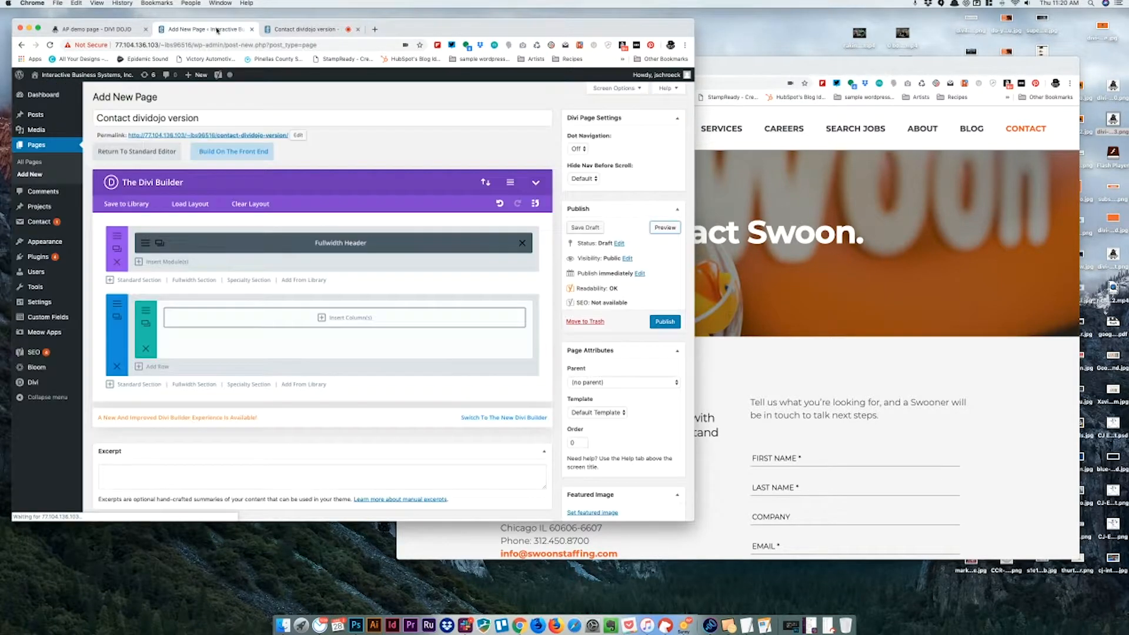
click(146, 245)
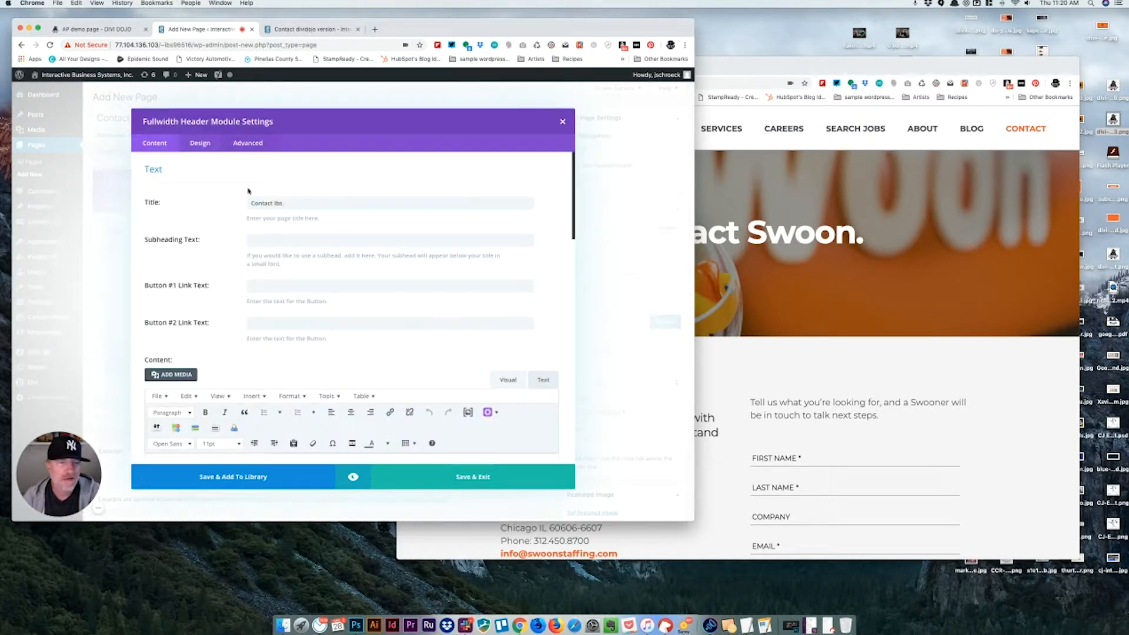
scroll(370, 267, down, 10)
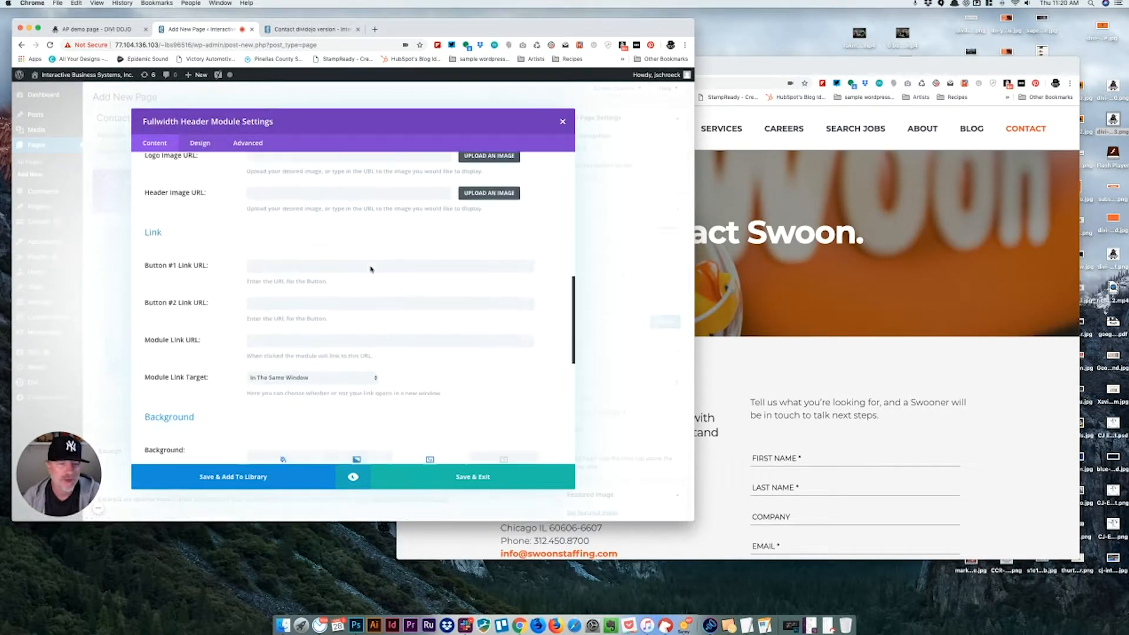
scroll(386, 339, down, 5)
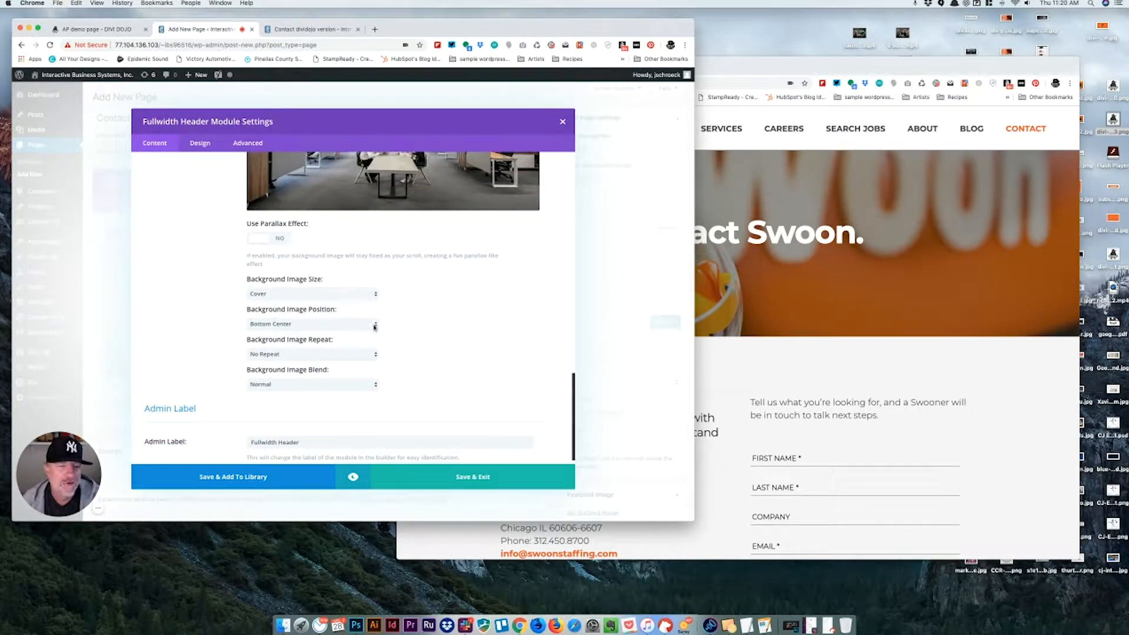
click(375, 325)
click(344, 300)
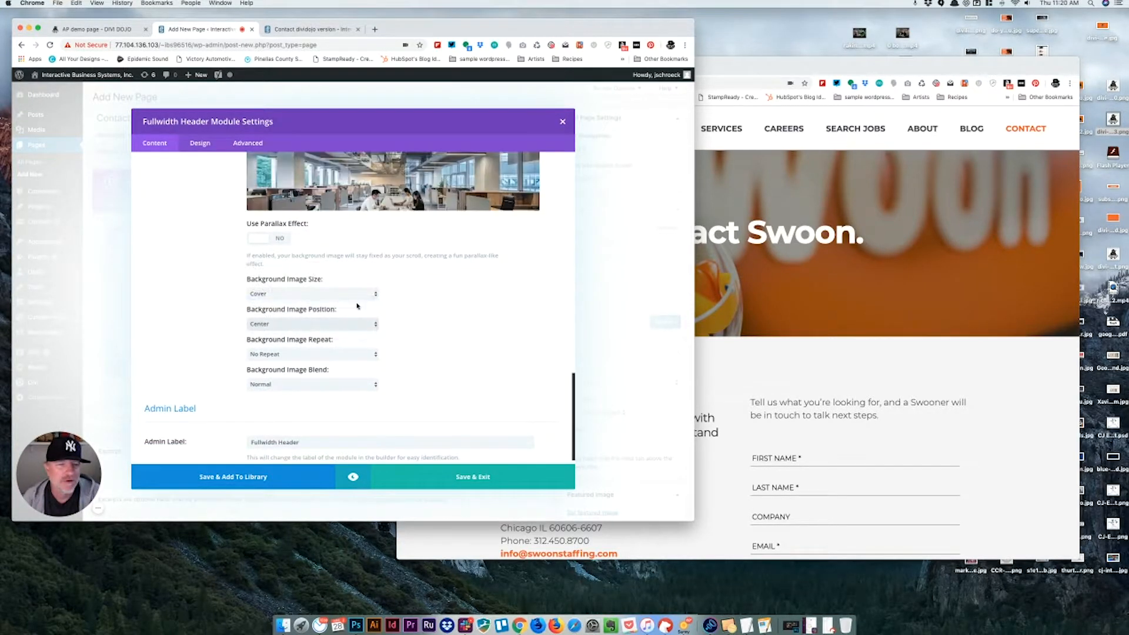
Step: Compare the header in the page preview with the Swoon reference and return to the module settings
click(296, 29)
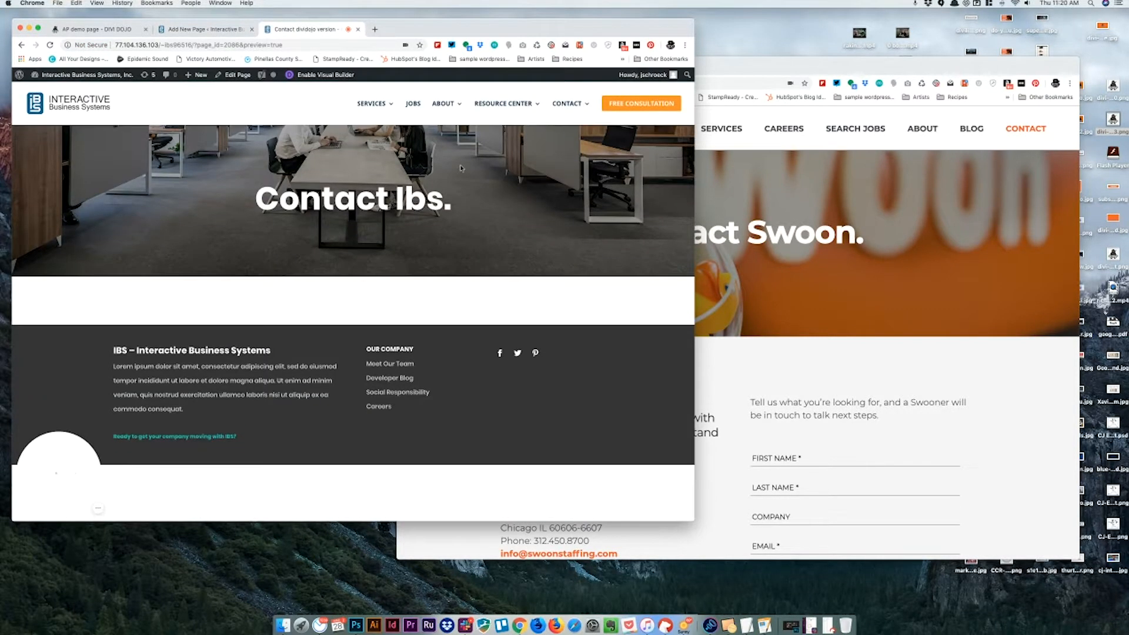
drag(592, 24, 588, 52)
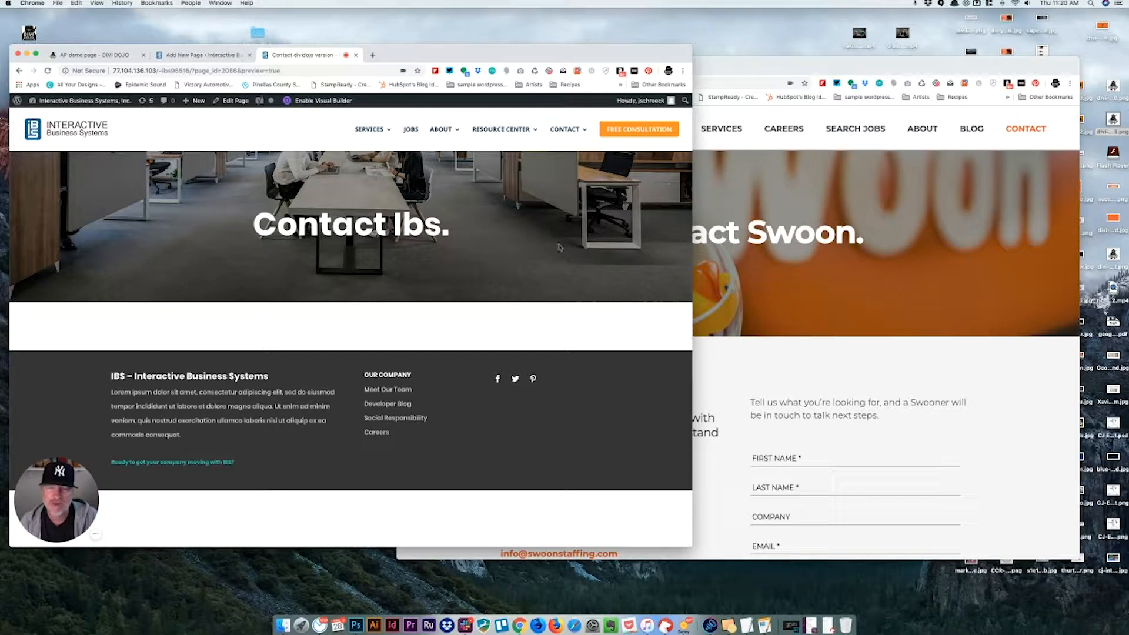
click(206, 55)
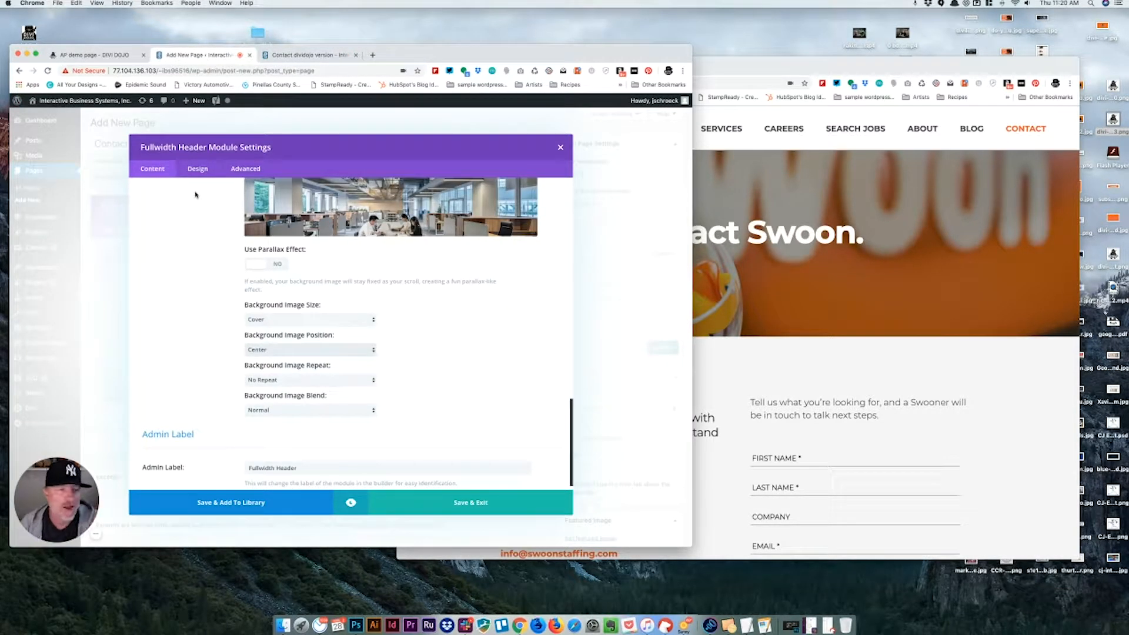
Step: Set the fullwidth header's top and bottom custom padding to 148px and save the module settings
click(197, 170)
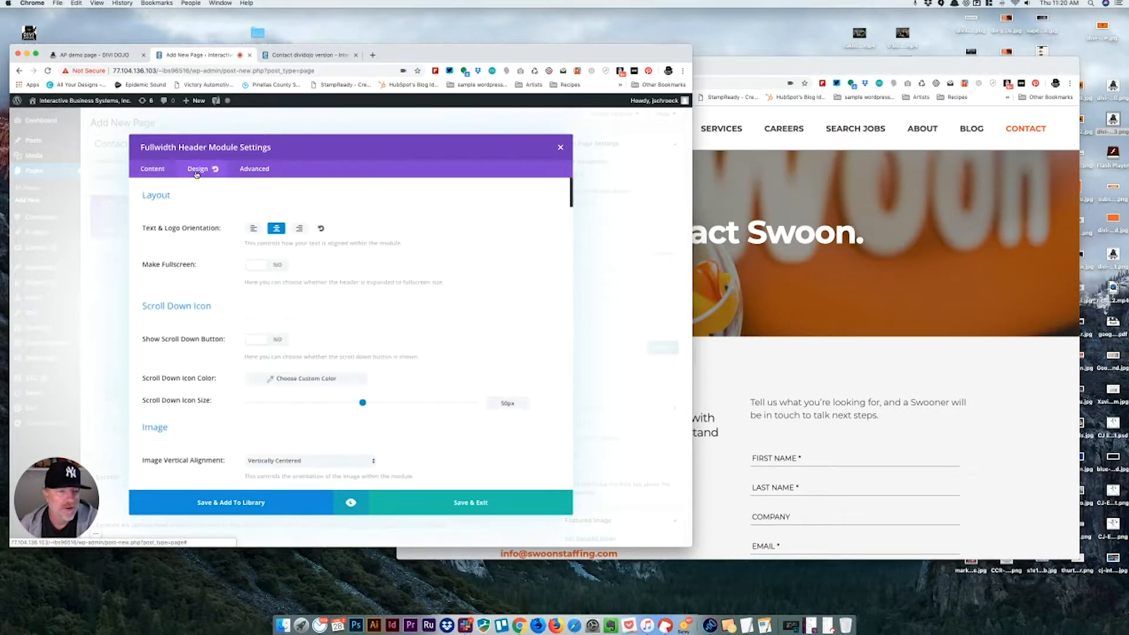
scroll(460, 344, down, 15)
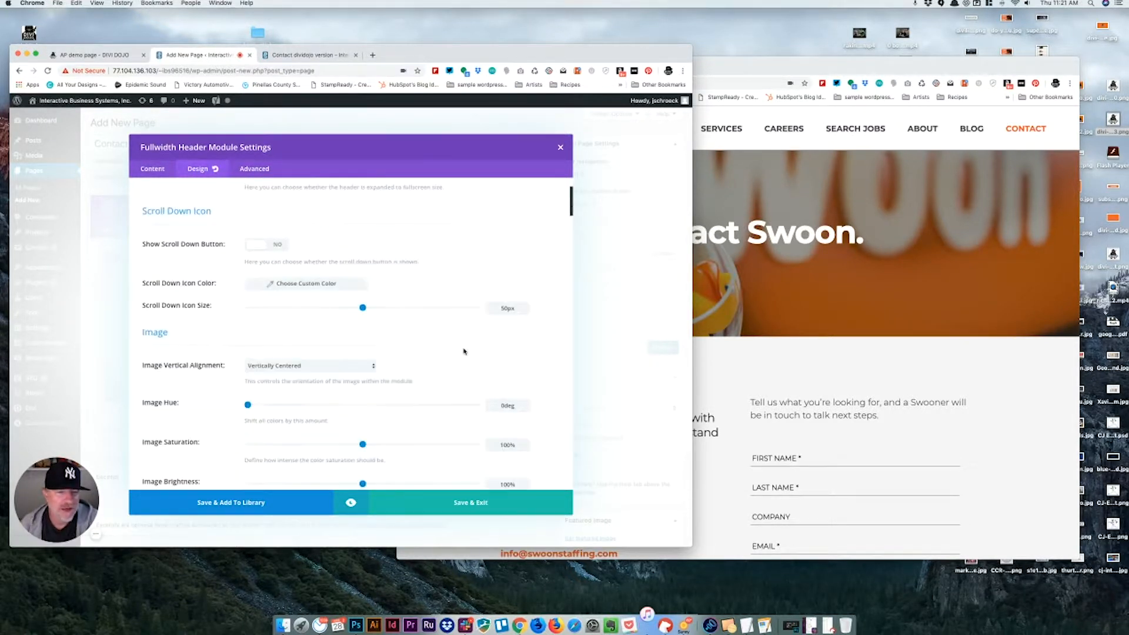
scroll(463, 352, down, 5)
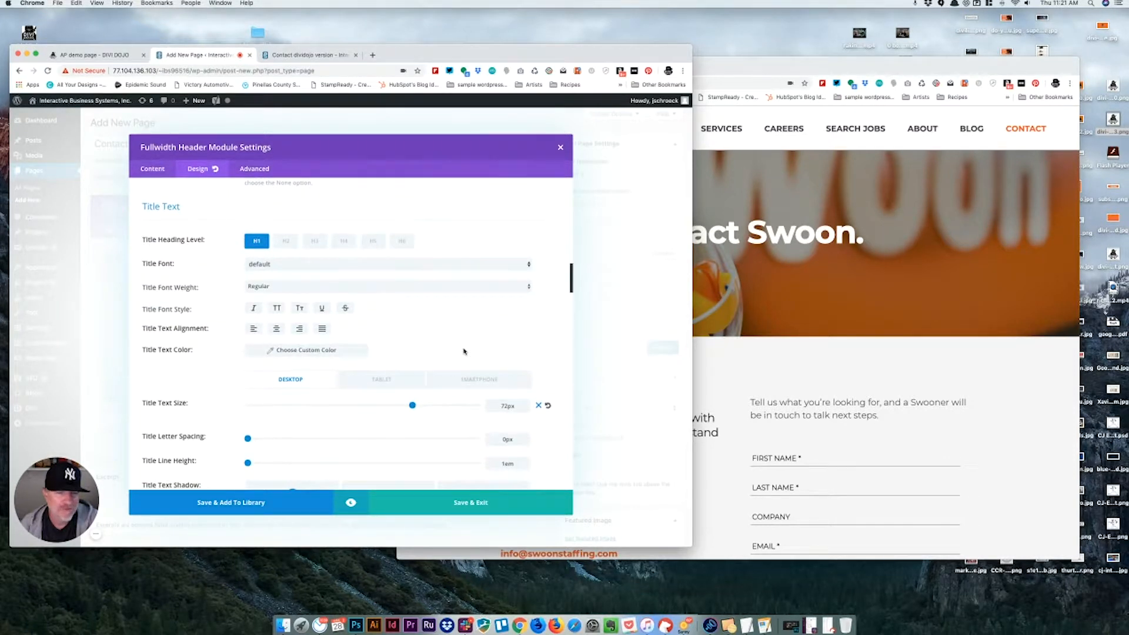
scroll(464, 352, down, 10)
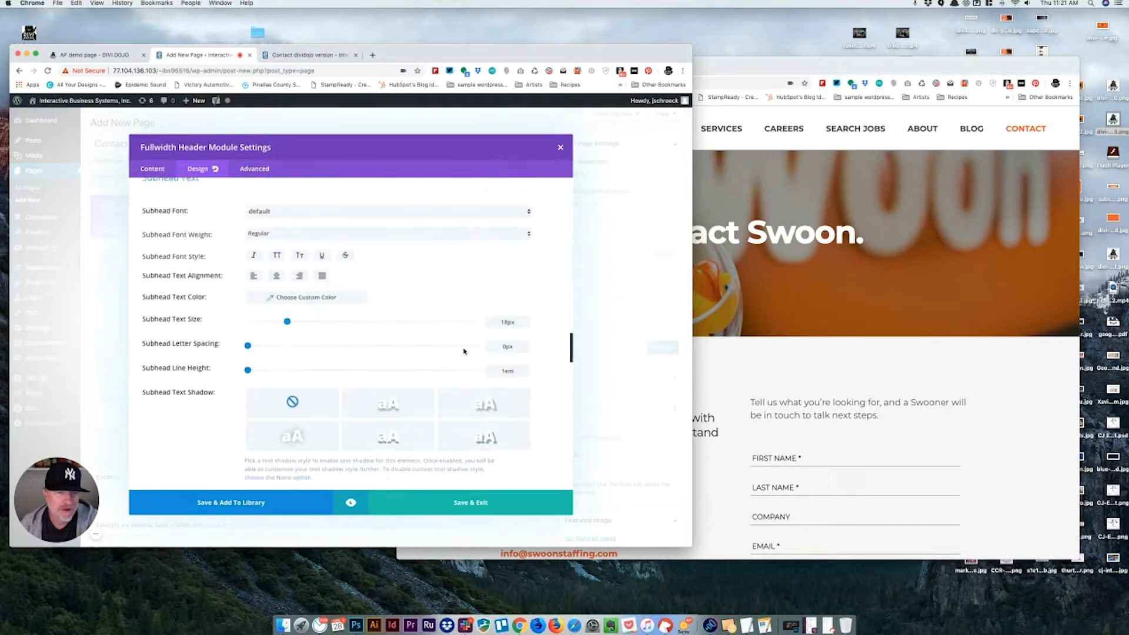
scroll(463, 352, down, 12)
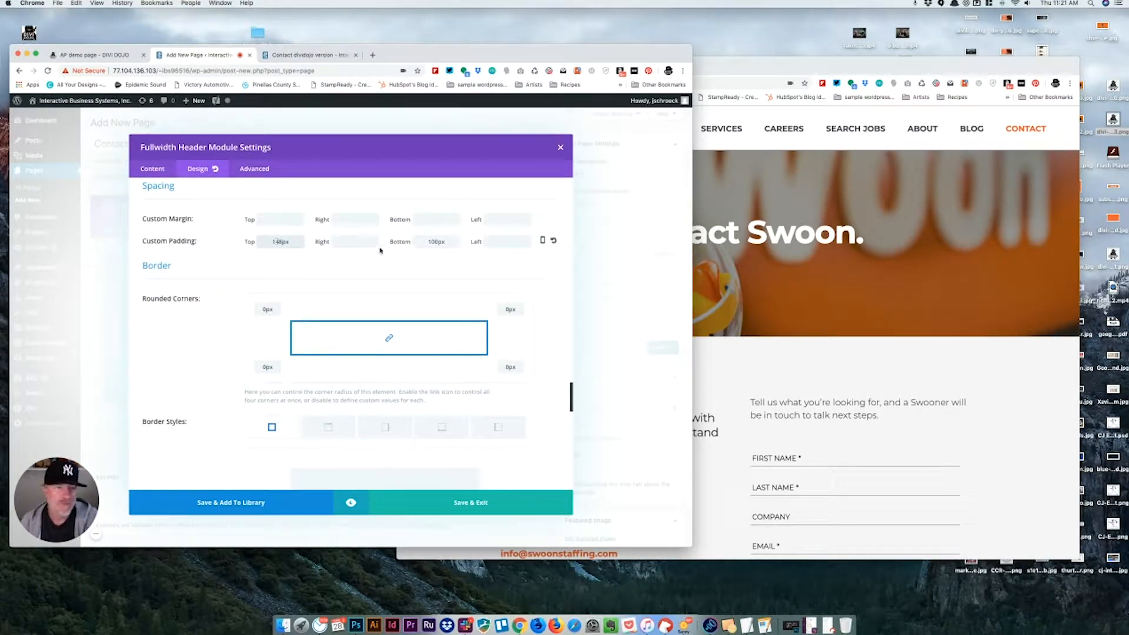
drag(438, 242, 431, 242)
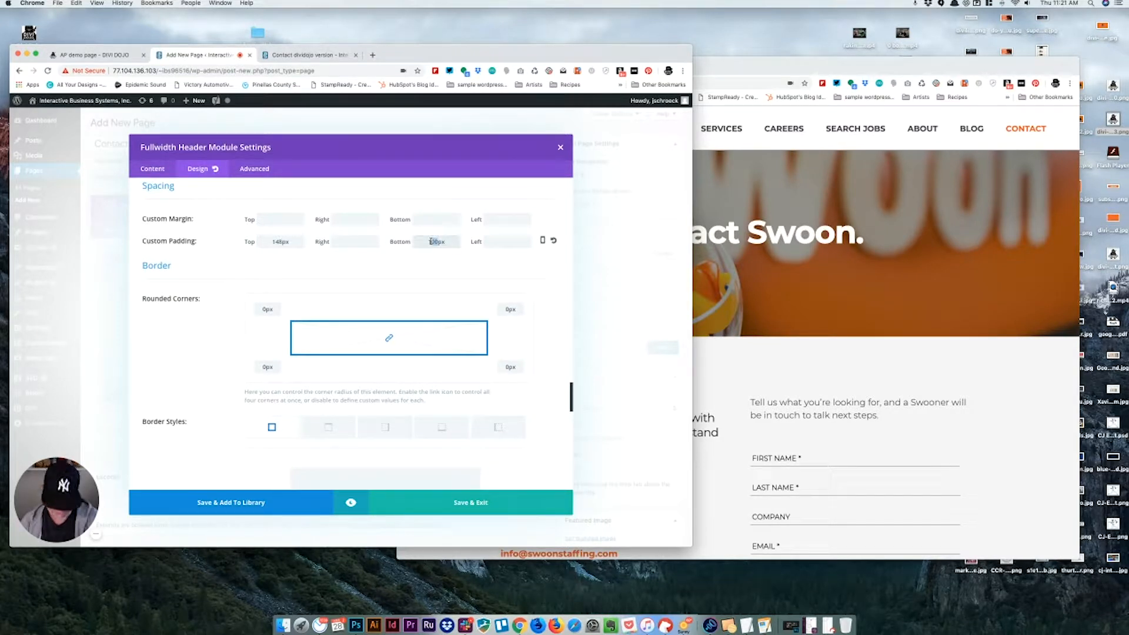
text(48)
click(474, 502)
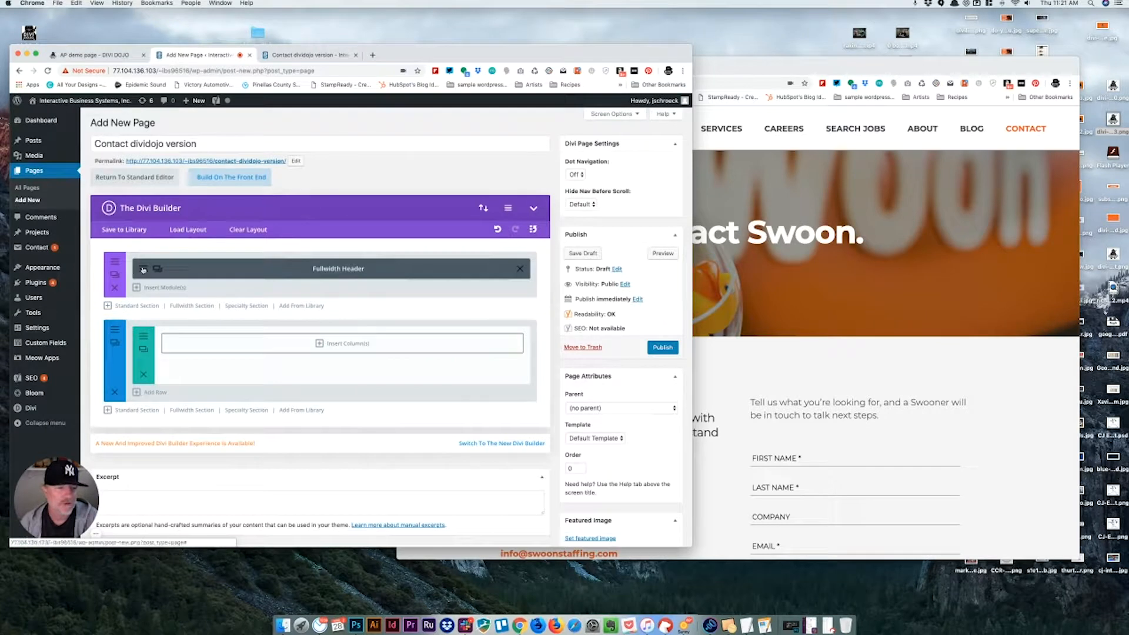
Step: Reopen the Fullwidth Header settings, lower the black background overlay's opacity to about 0.28 and save the module
click(143, 270)
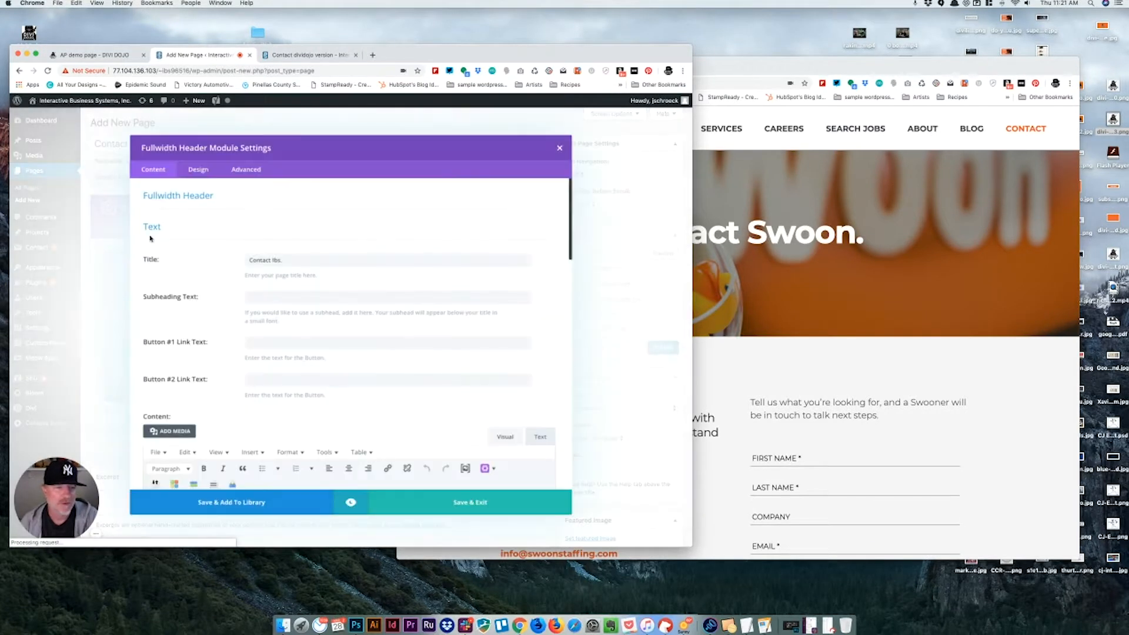
click(201, 170)
scroll(378, 280, down, 10)
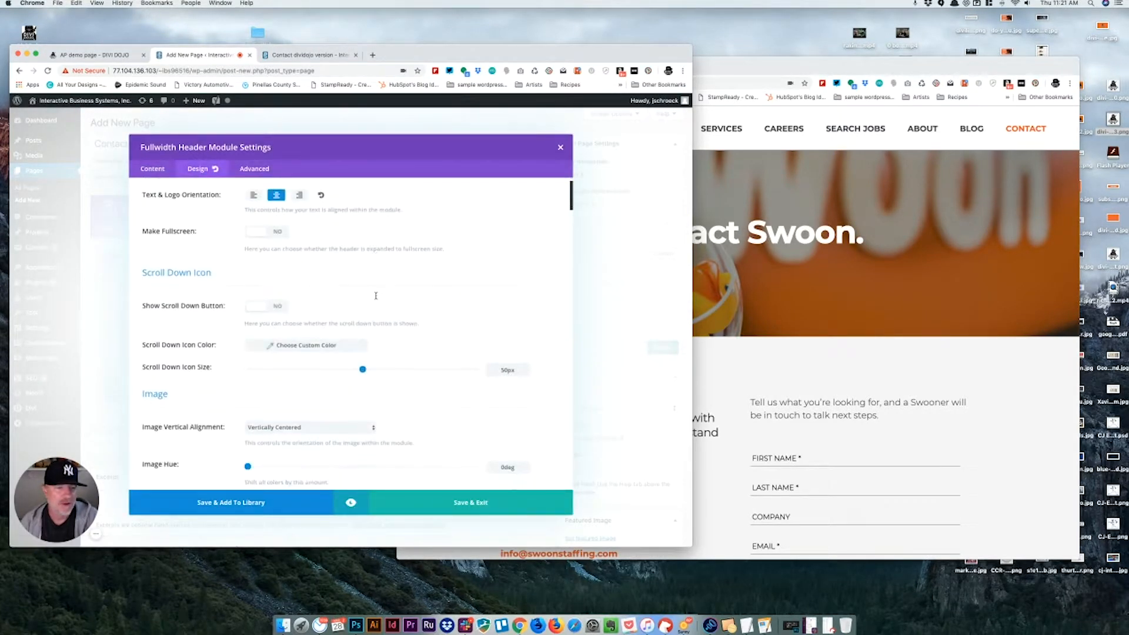
scroll(376, 296, down, 4)
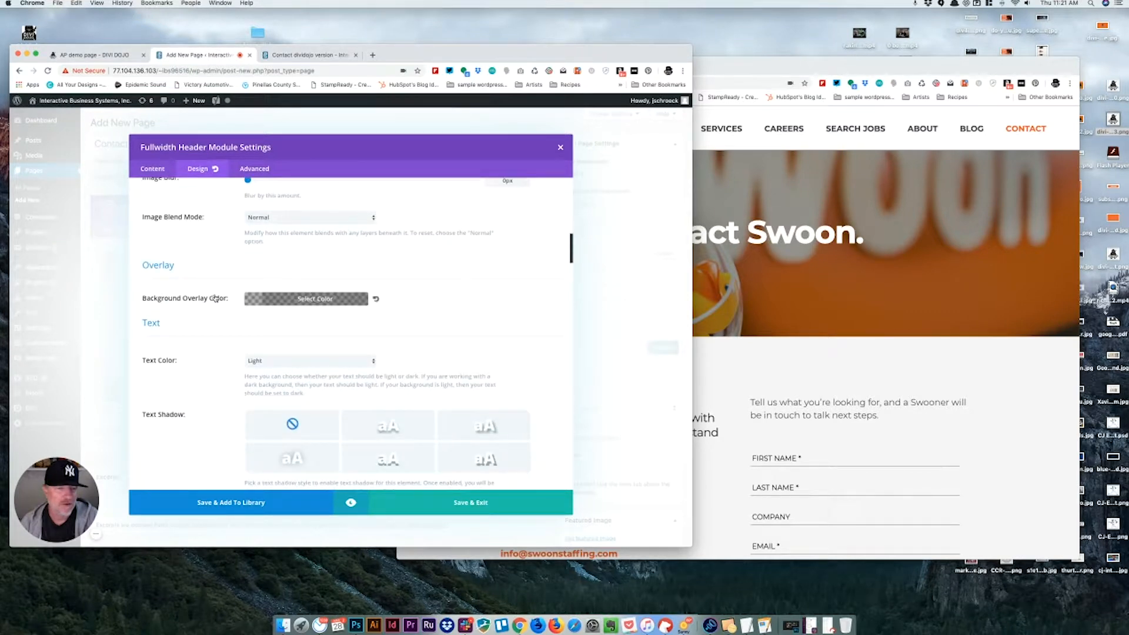
click(256, 299)
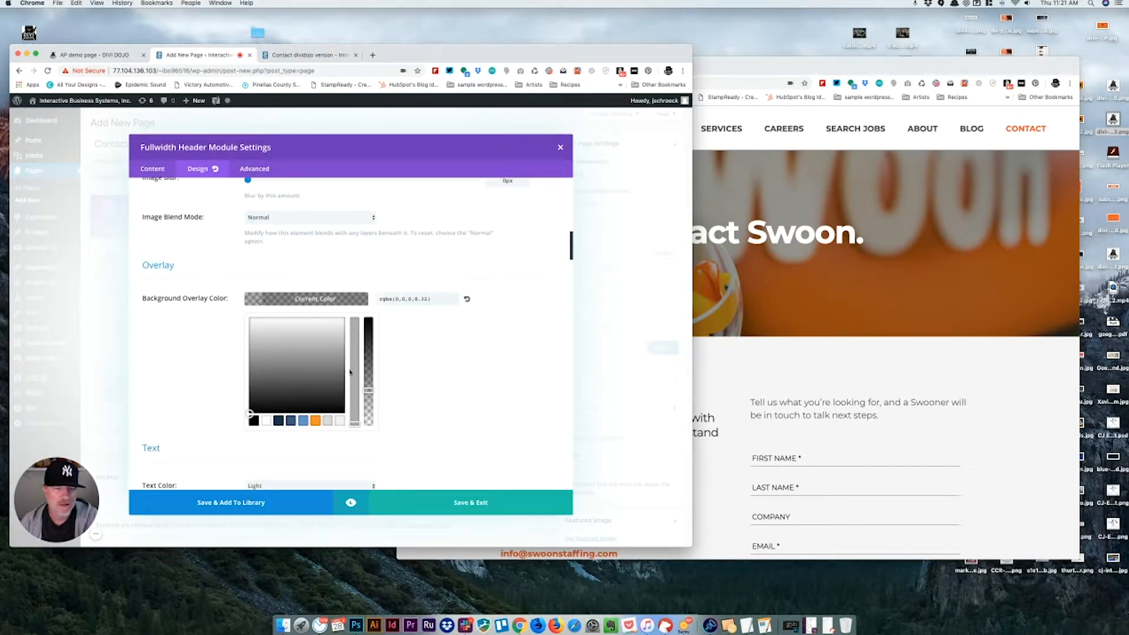
drag(368, 391, 368, 406)
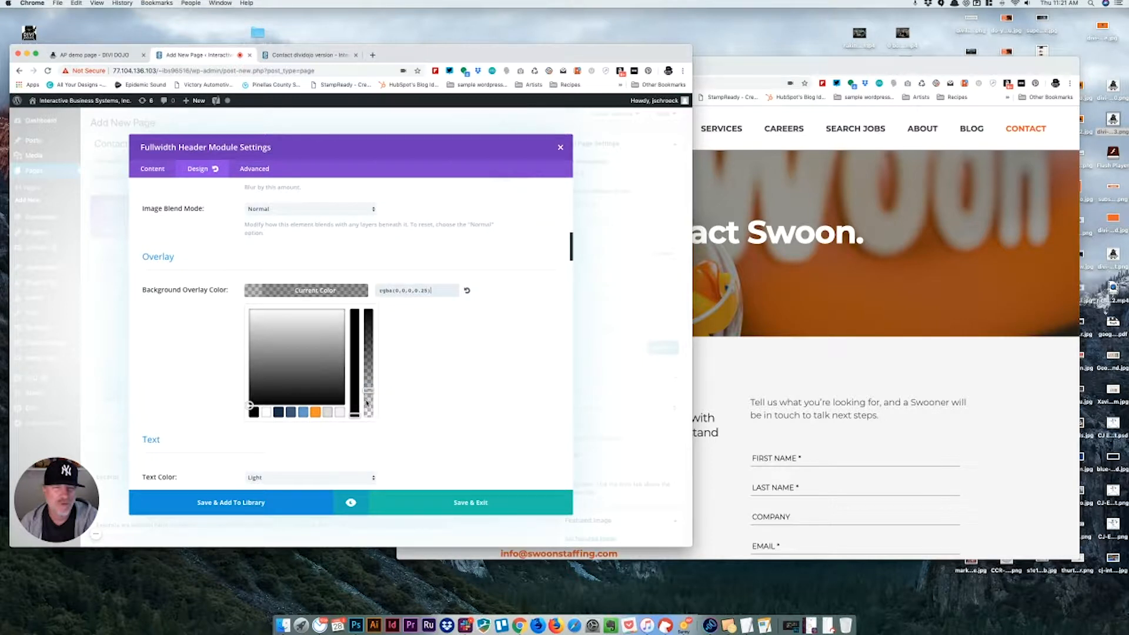
click(478, 507)
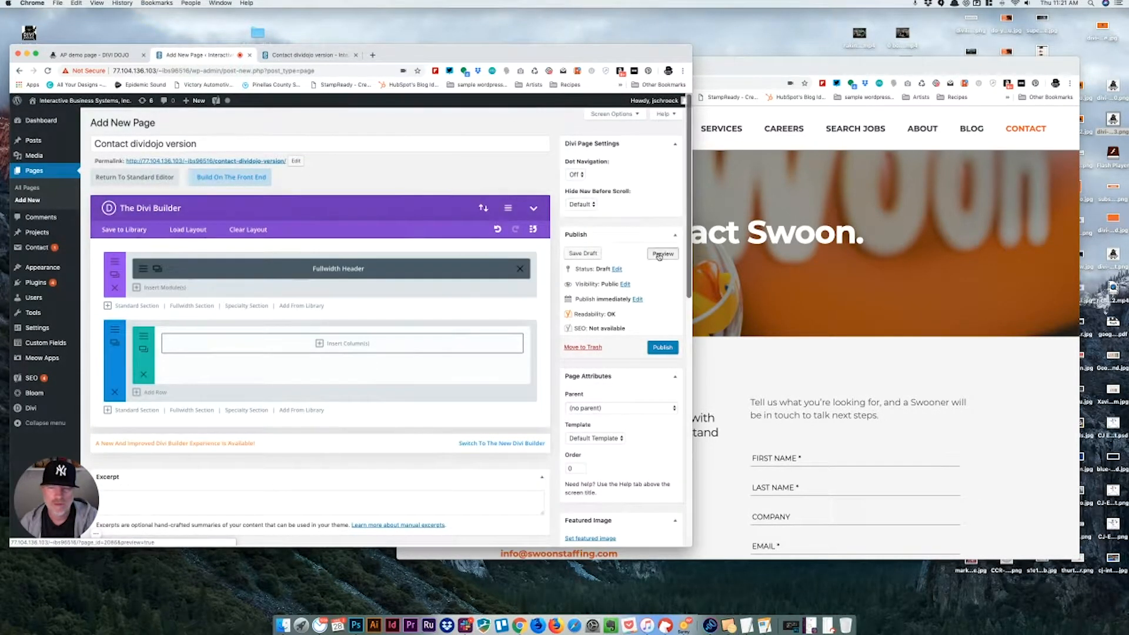
Step: Preview the contact page, check its header at phone width and restore the browser window to desktop width
click(661, 254)
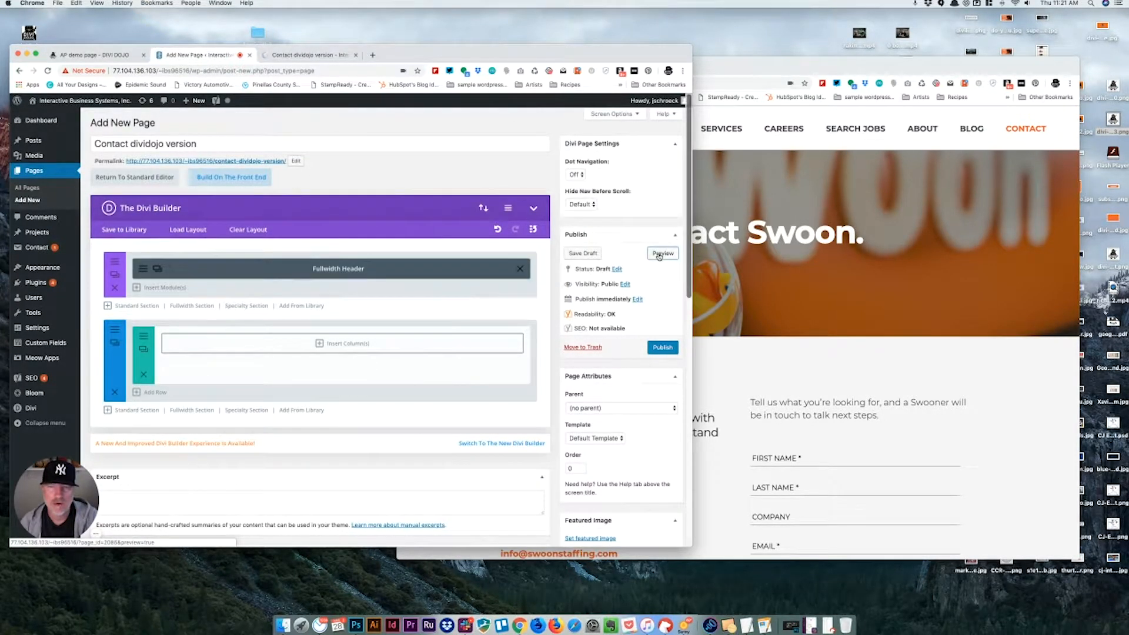
click(308, 54)
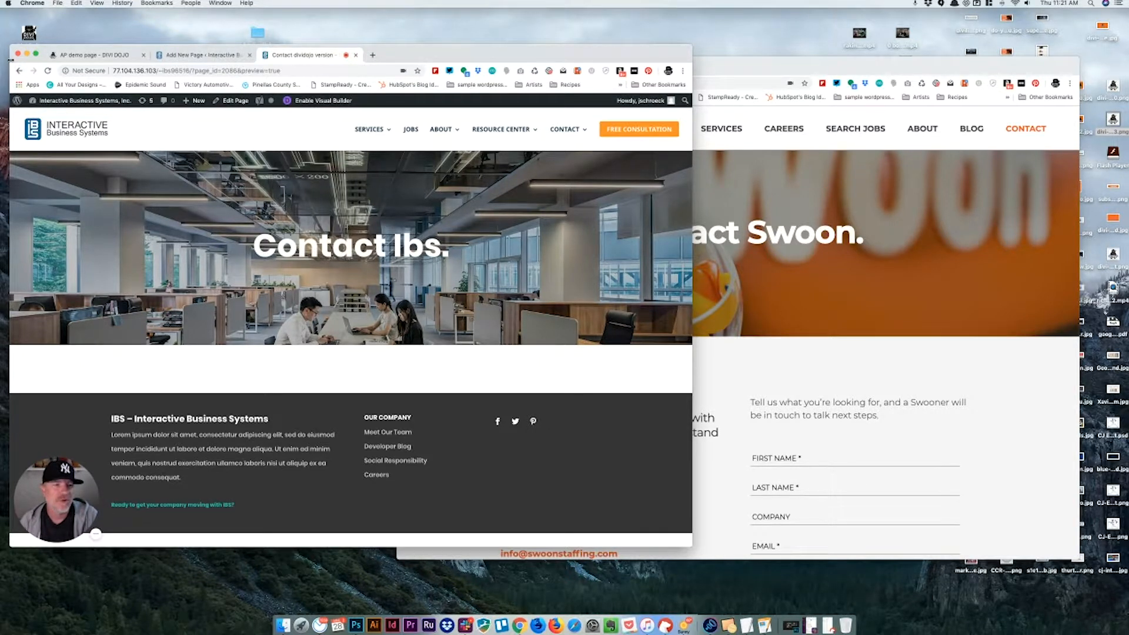
drag(10, 59, 462, 71)
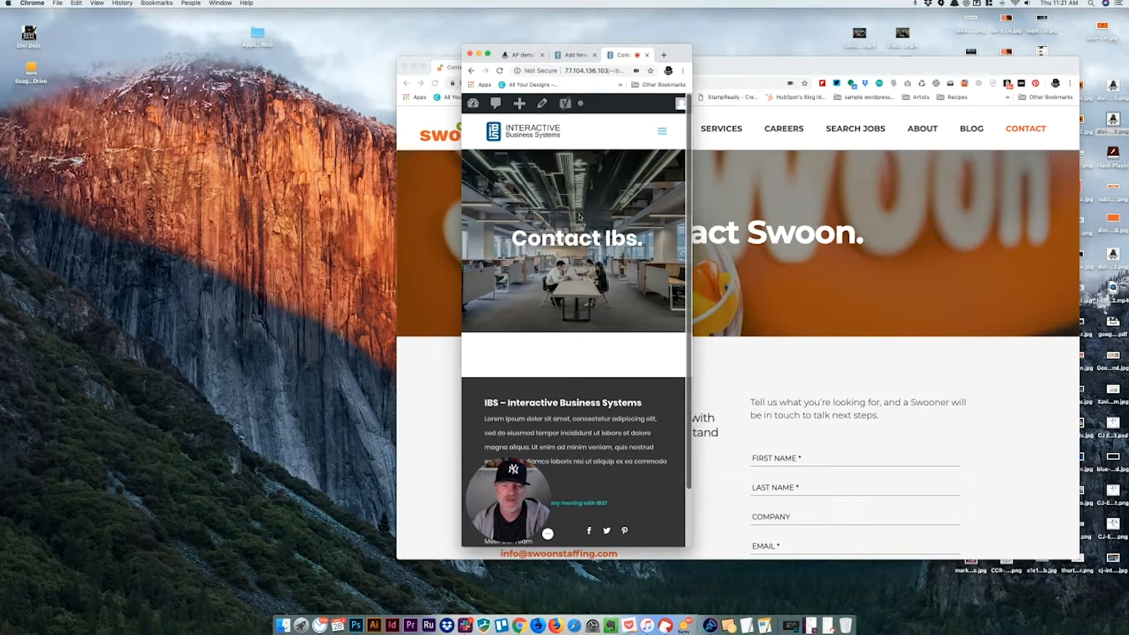
click(662, 132)
click(663, 133)
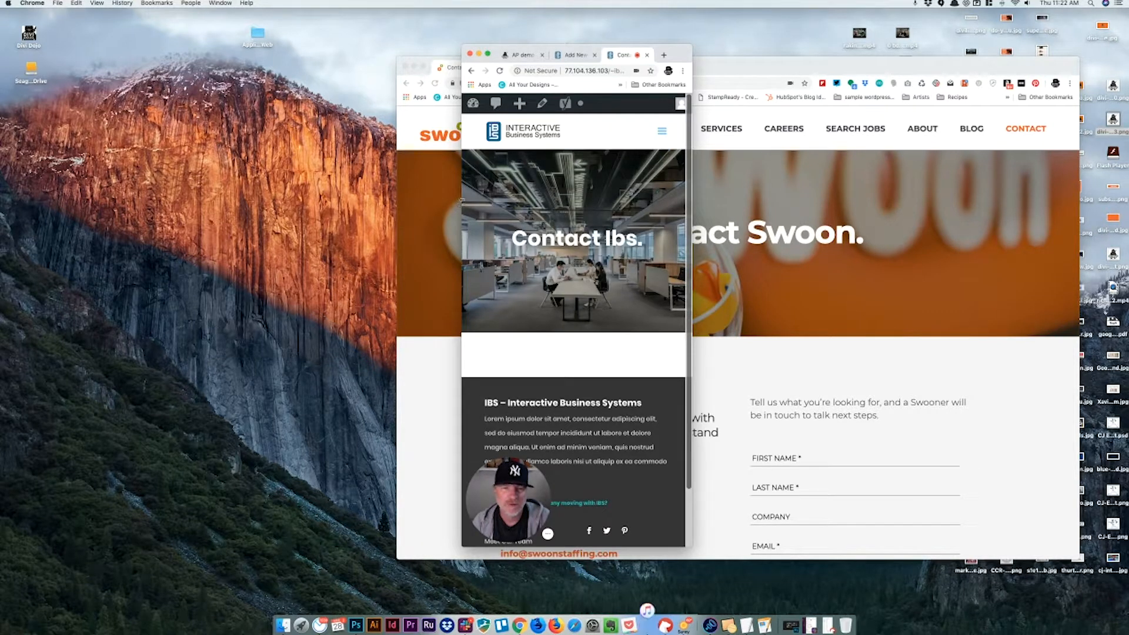
drag(457, 202, 60, 187)
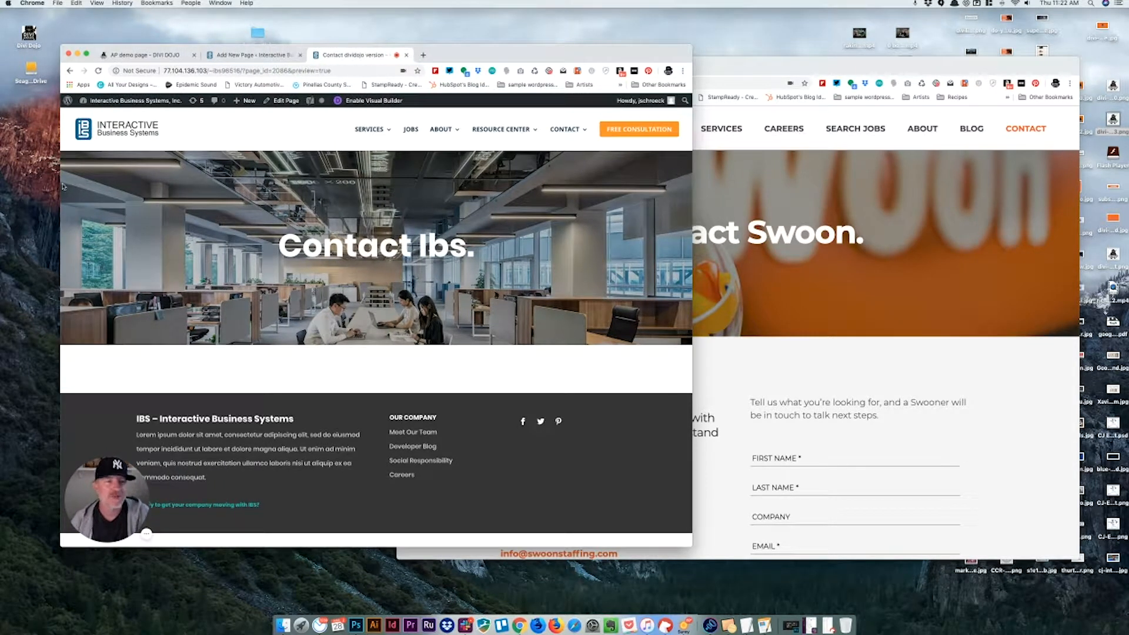
drag(52, 183, 52, 186)
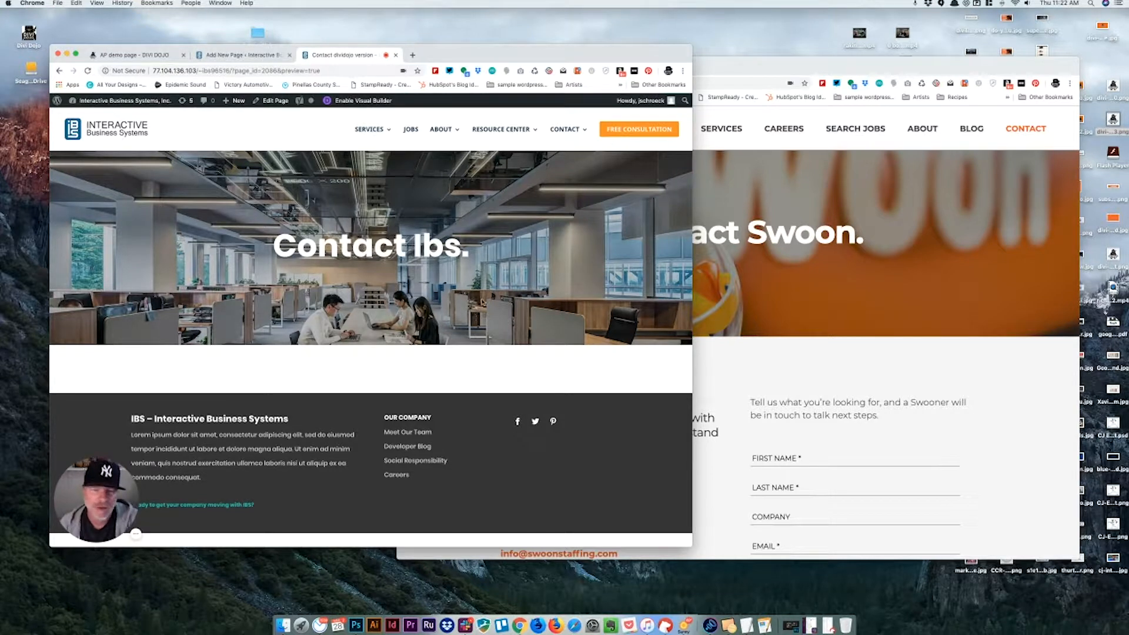
Step: Examine the Swoon reference page's two-column section with the intro text, office locations and contact form
click(724, 377)
scroll(699, 368, down, 3)
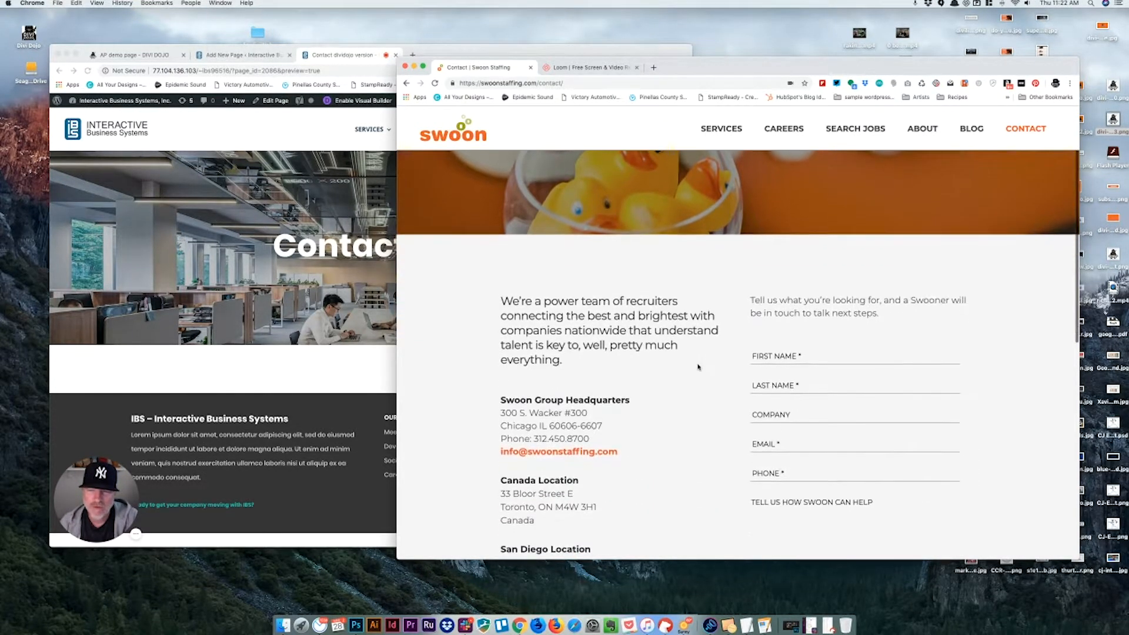
scroll(699, 368, down, 2)
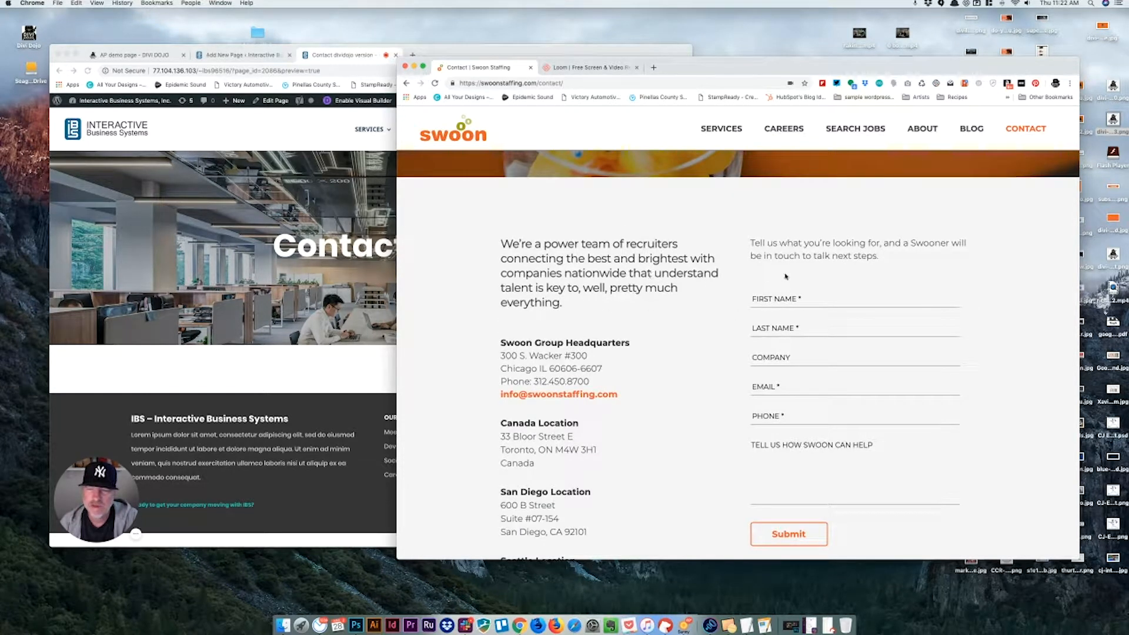
scroll(539, 262, down, 3)
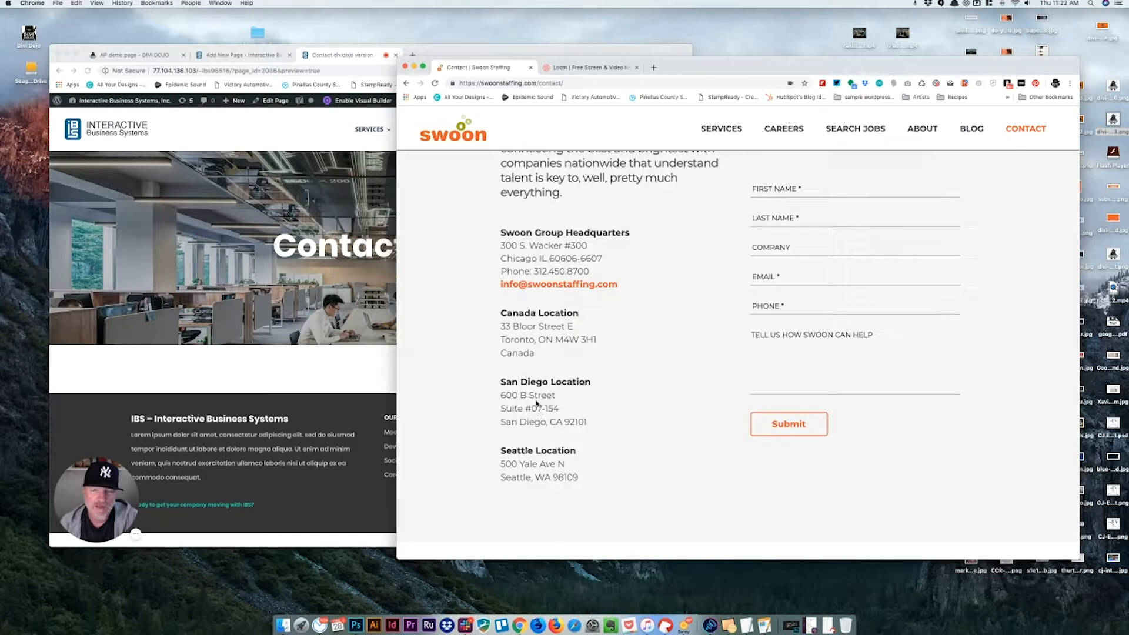
scroll(814, 216, up, 3)
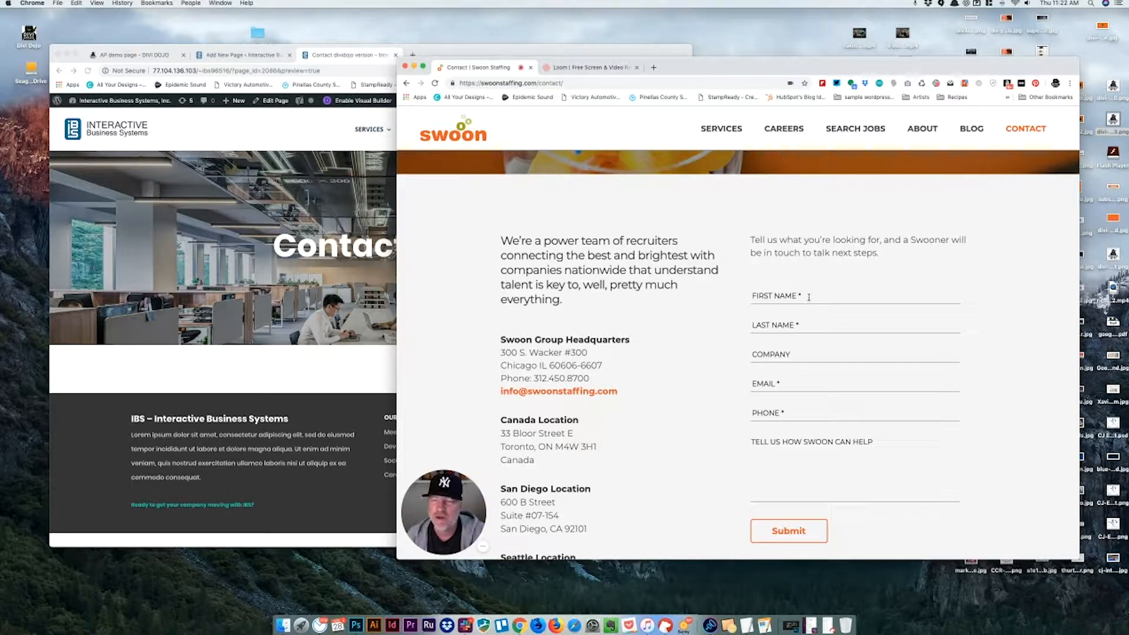
Step: Test the First Name field of the Swoon contact form with filler text and clear it again
click(808, 297)
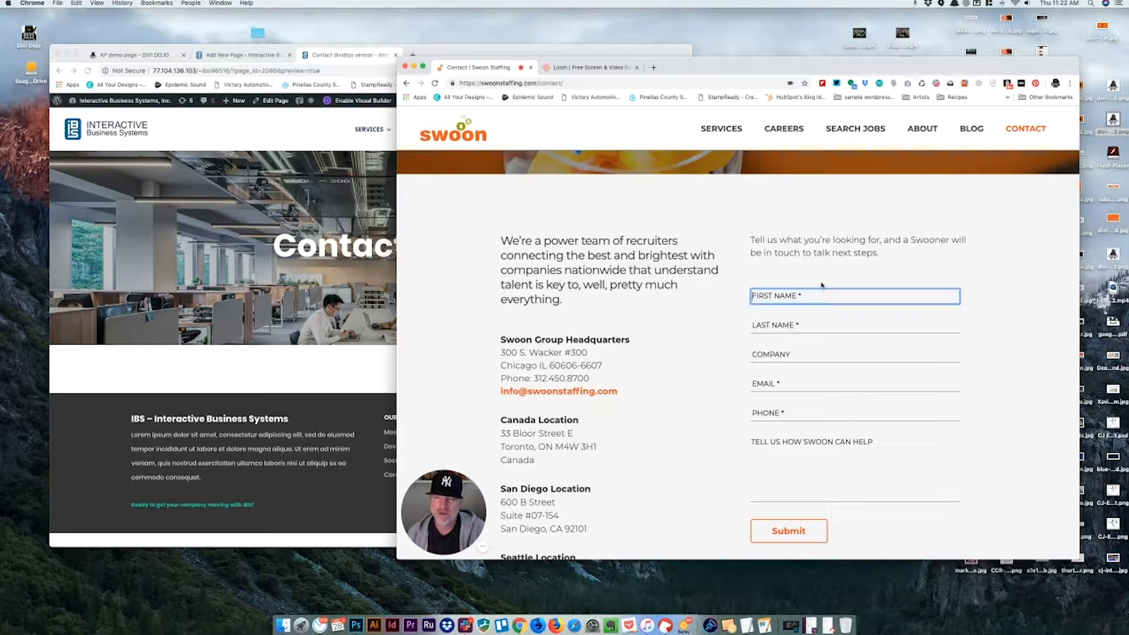
text(ffjdsifjdsfjsfdskfjdsklfjdsklf)
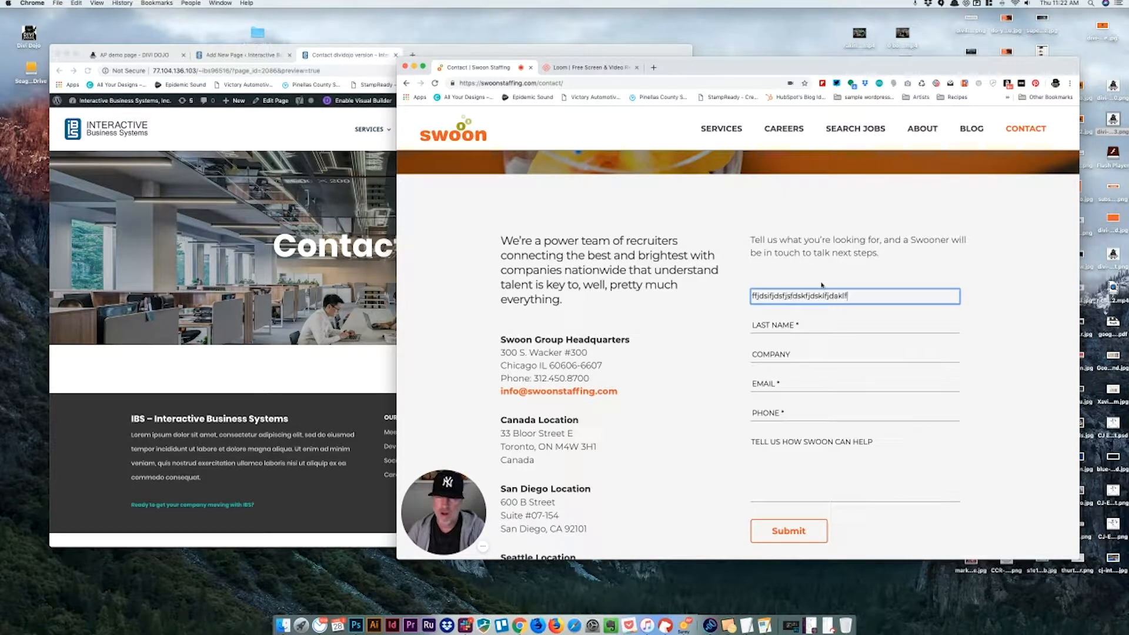
click(821, 283)
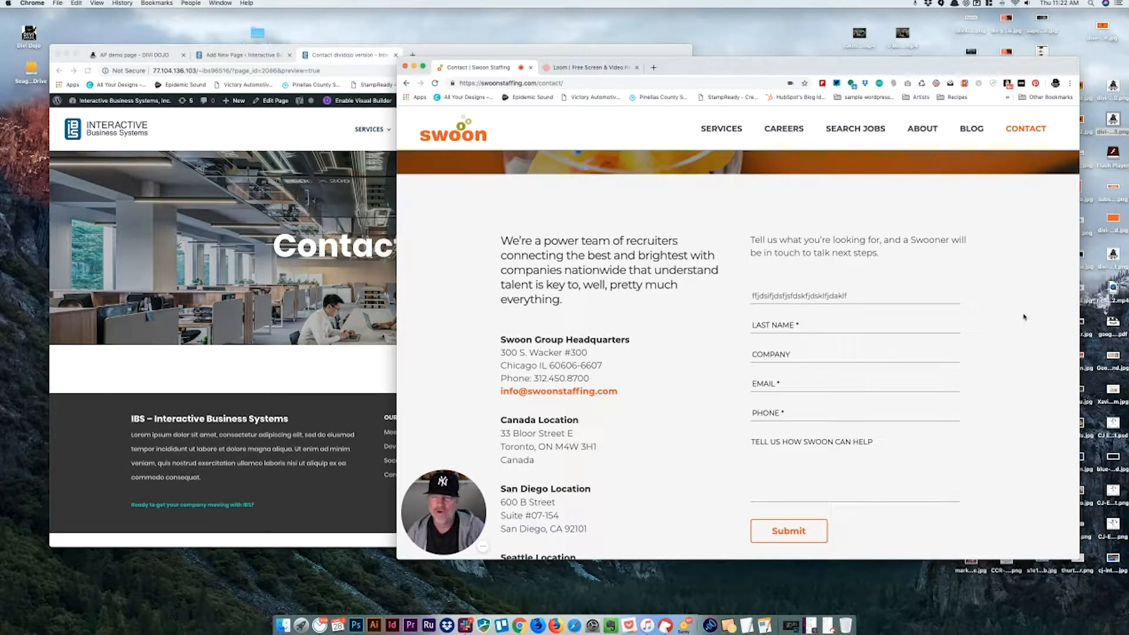
double_click(853, 293)
key(BackSpace)
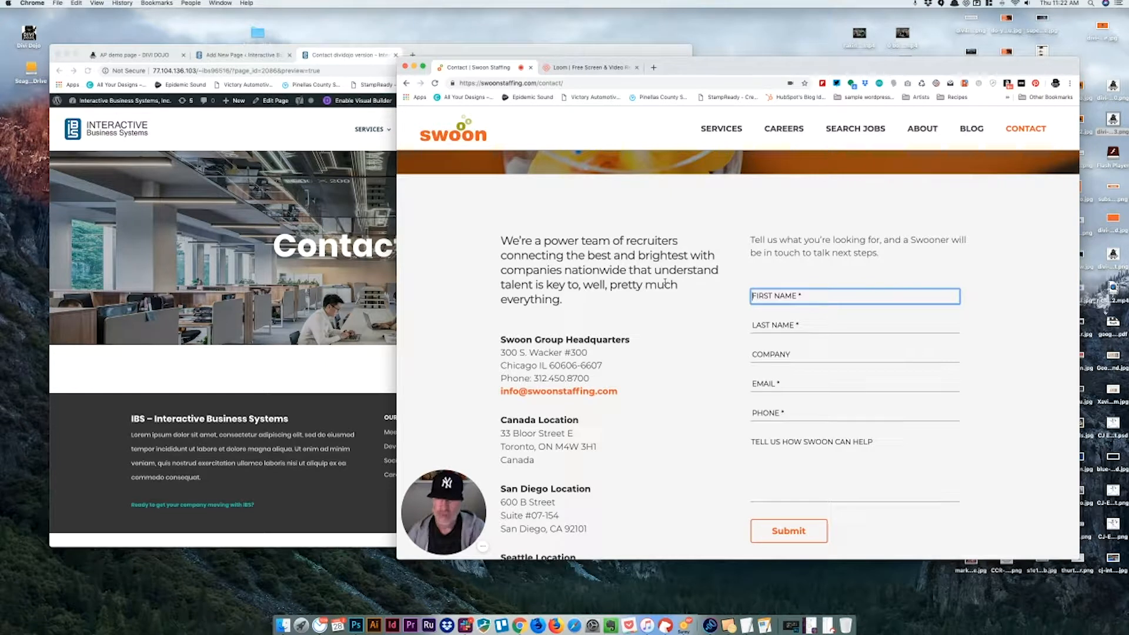
click(449, 285)
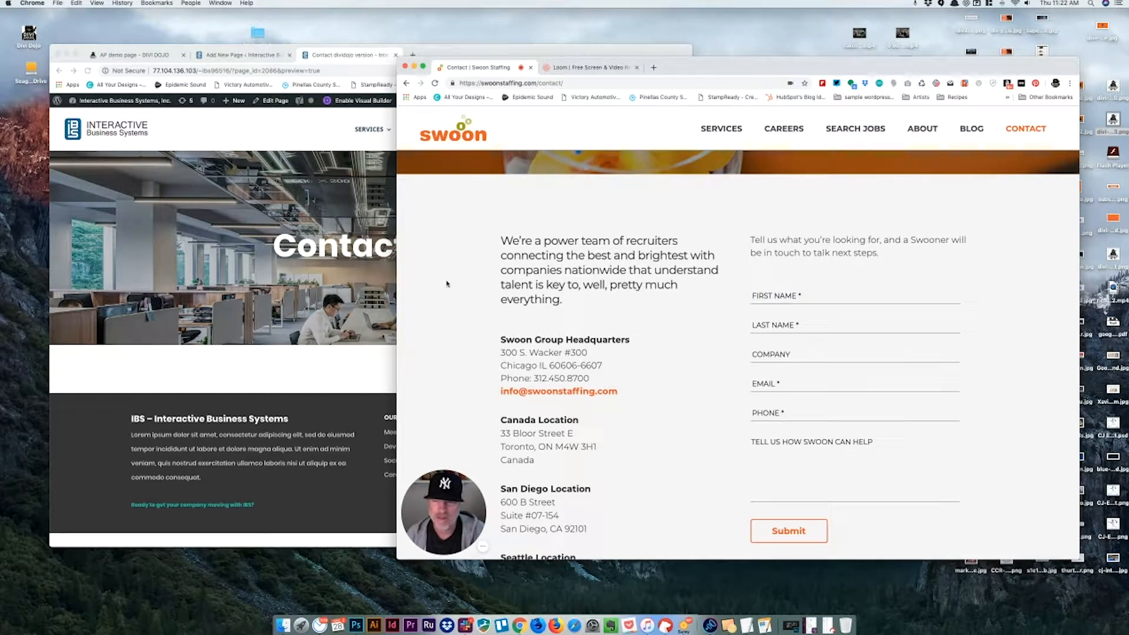
Step: Move the Swoon reference window aside and return to the contact page's Divi Builder editor
click(366, 49)
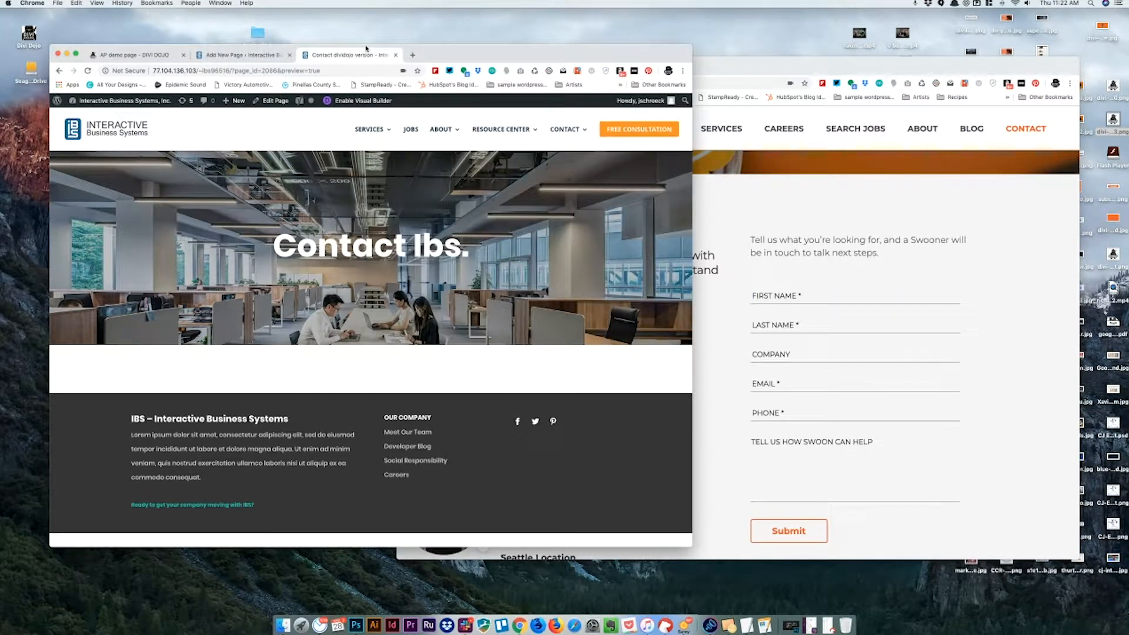
drag(736, 69, 775, 71)
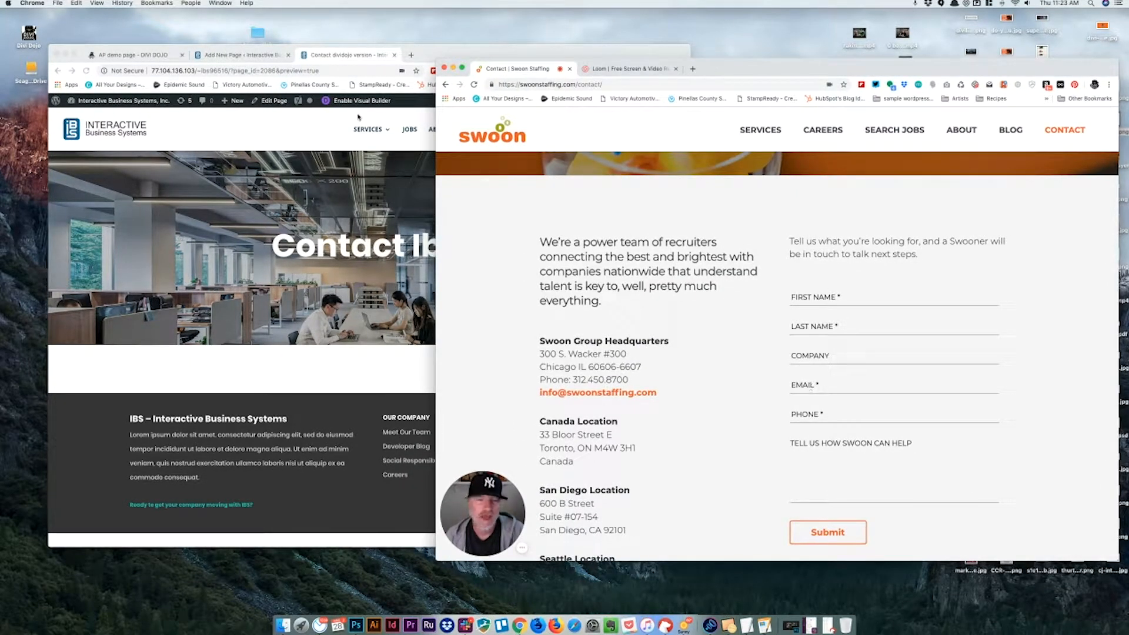
click(425, 47)
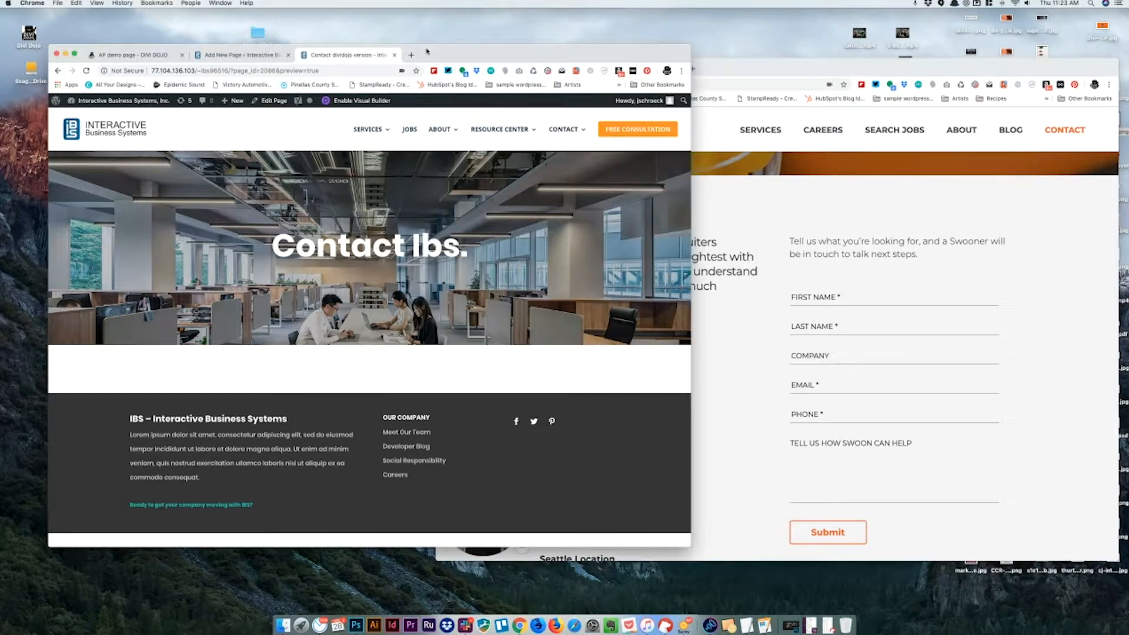
click(235, 56)
scroll(426, 282, down, 1)
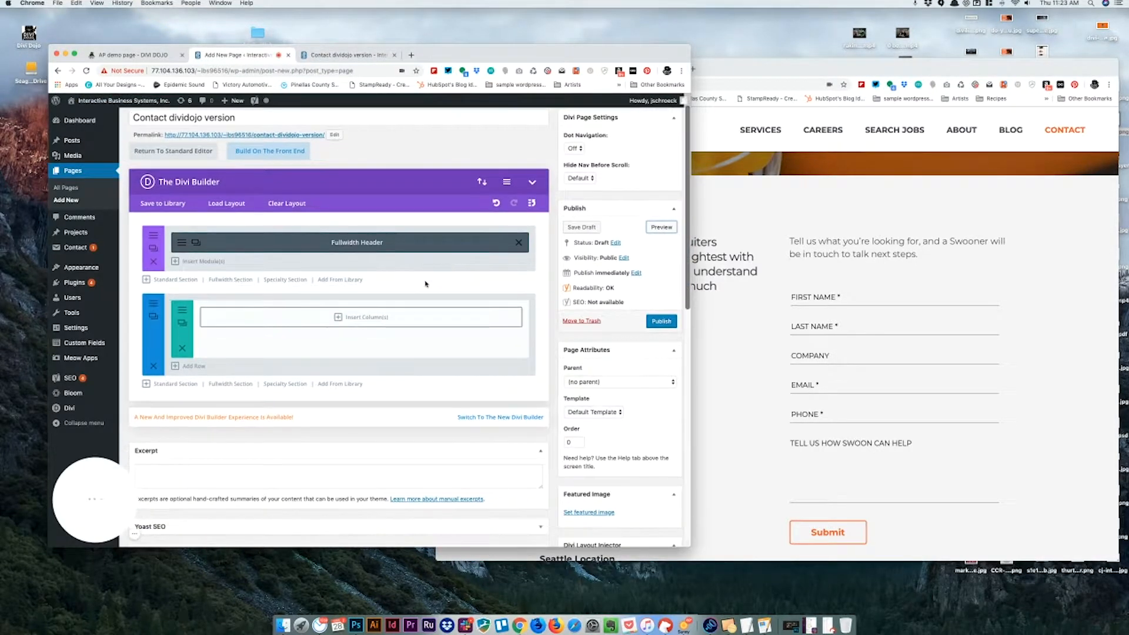
Step: Add a standard section with a 1/2 + 1/2 column row under the fullwidth header and delete the empty section below it
click(167, 281)
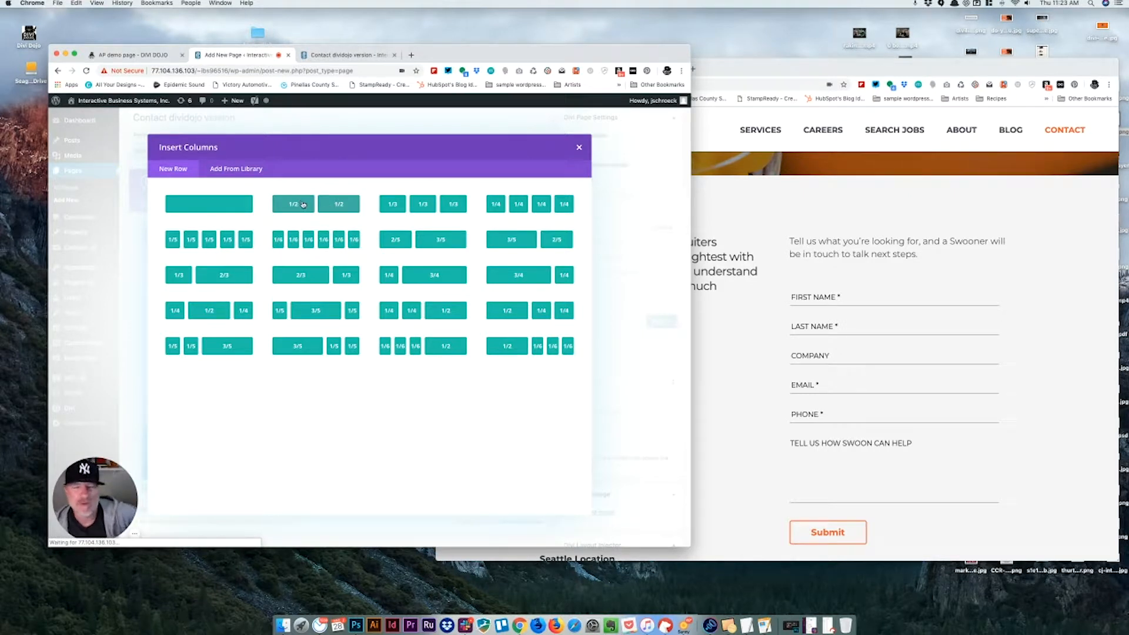
click(304, 205)
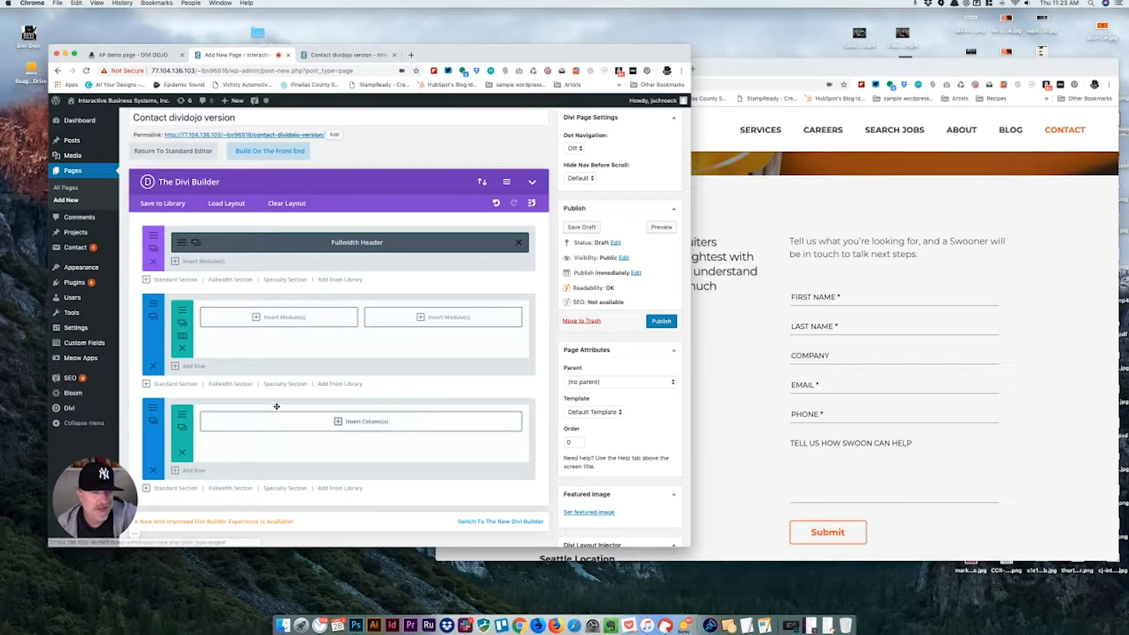
click(152, 470)
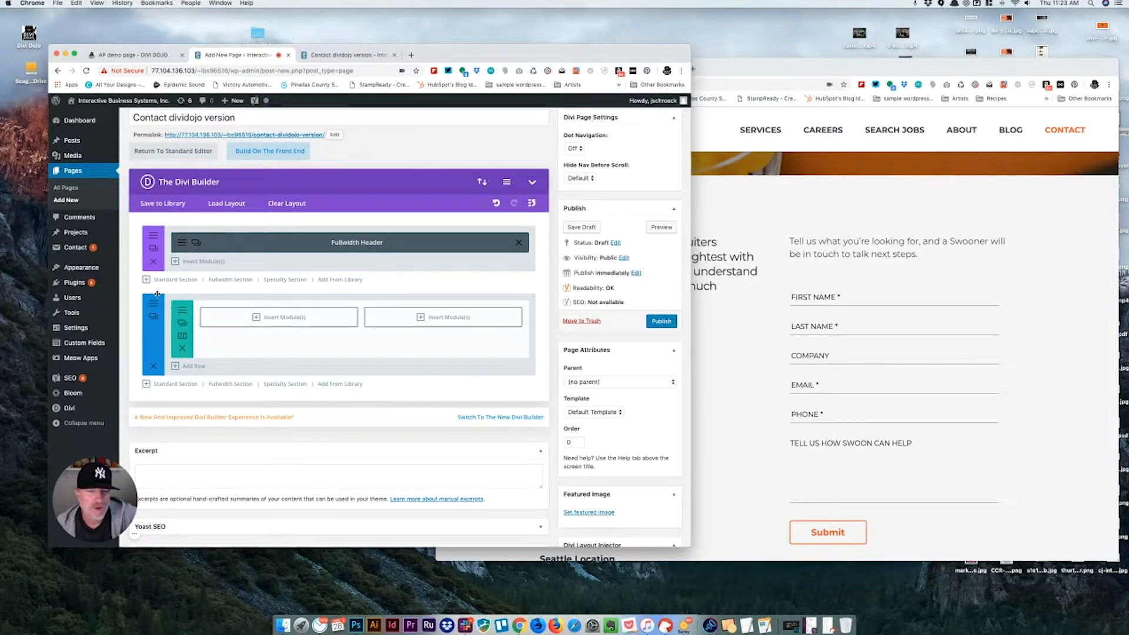
Step: Insert a Text module into the left column of the two-column row
click(727, 335)
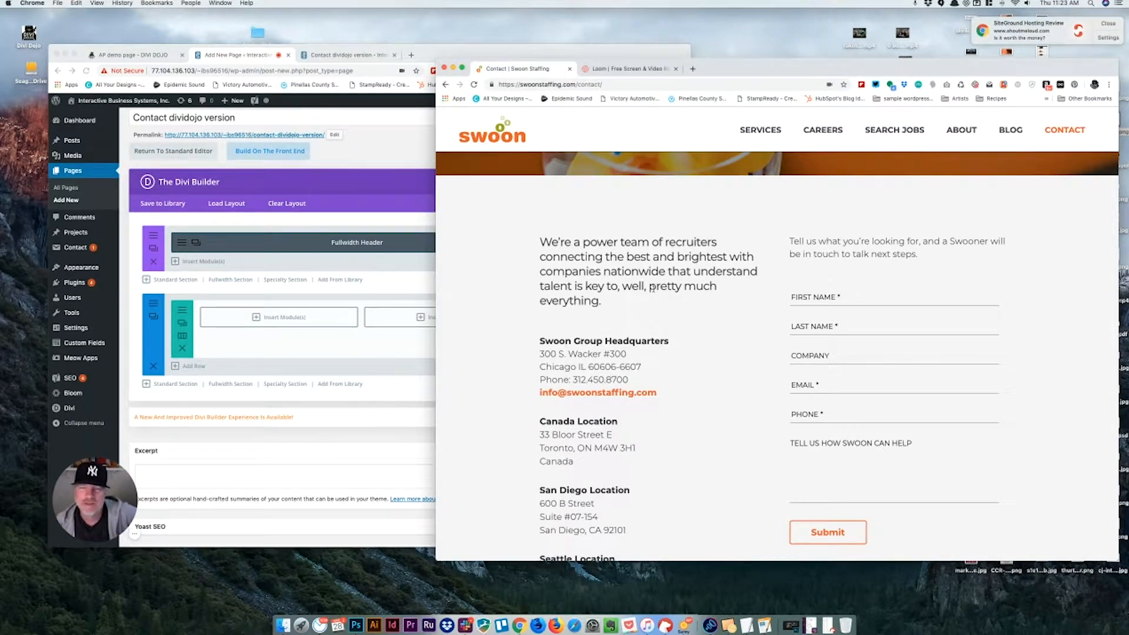
click(332, 350)
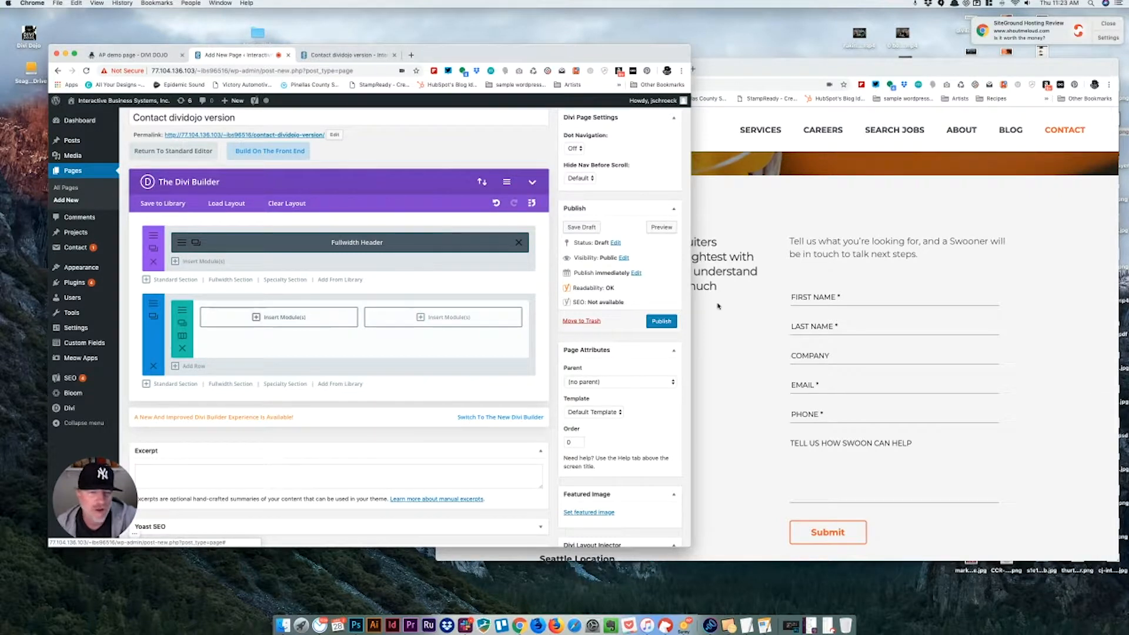
click(730, 334)
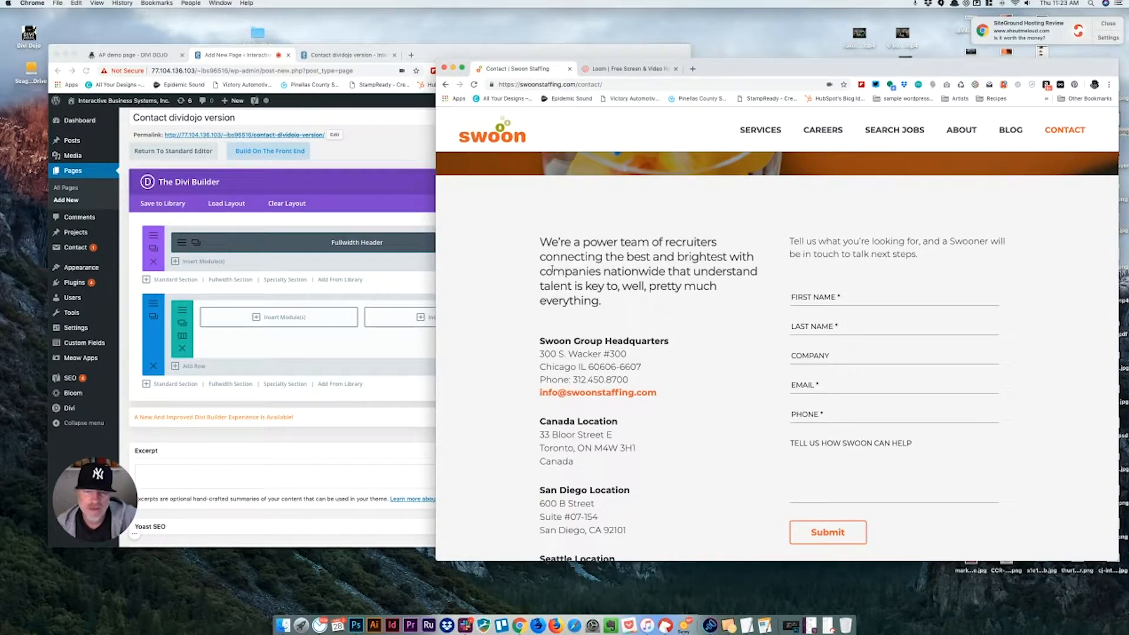
click(247, 343)
click(259, 321)
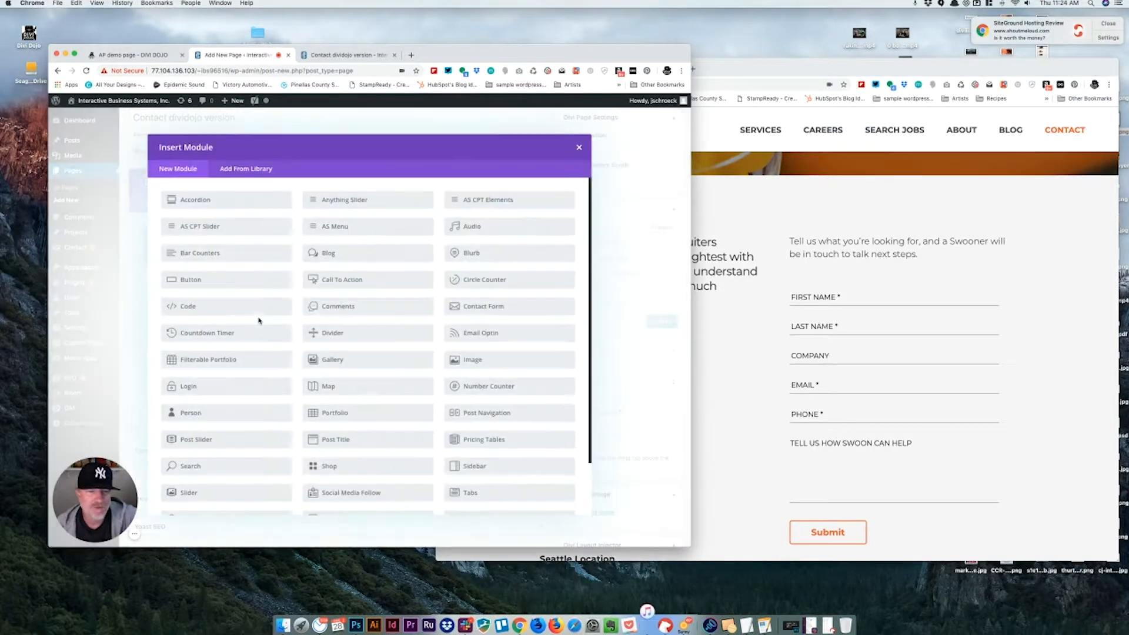
scroll(338, 431, down, 2)
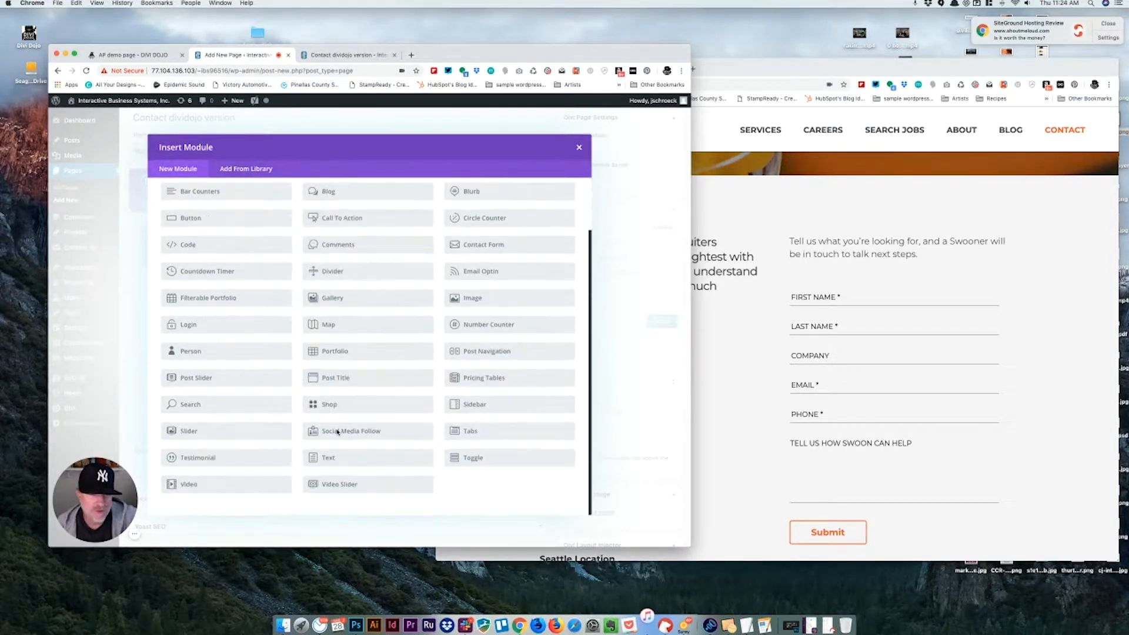
click(324, 458)
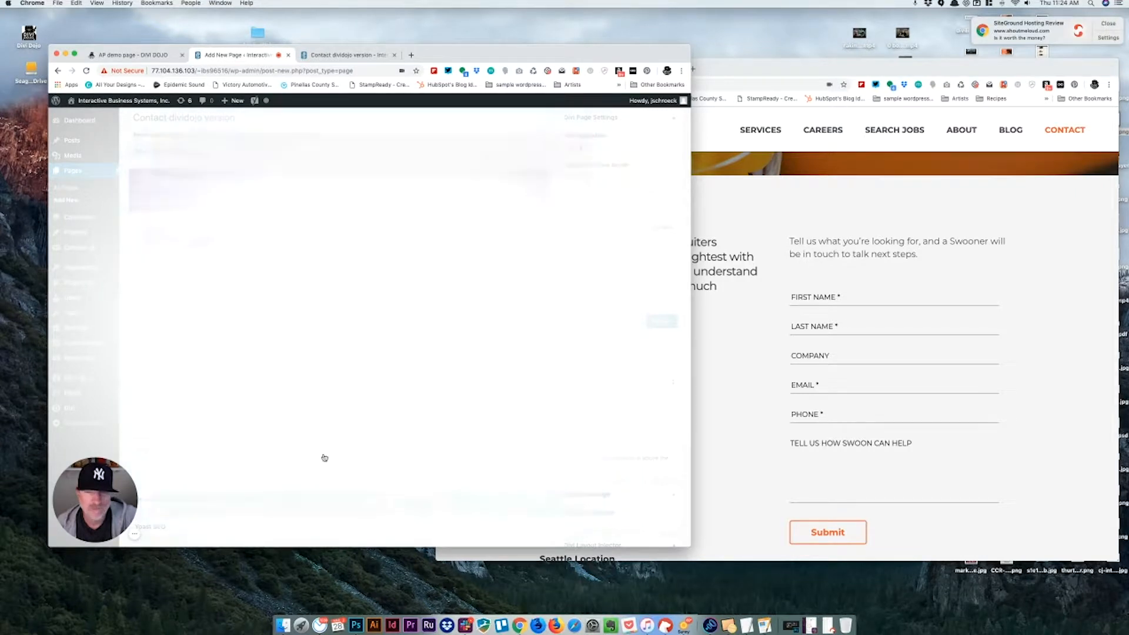
Step: Copy the Swoon page's "We're a power team of recruiters" intro paragraph into the Text module's content
click(703, 244)
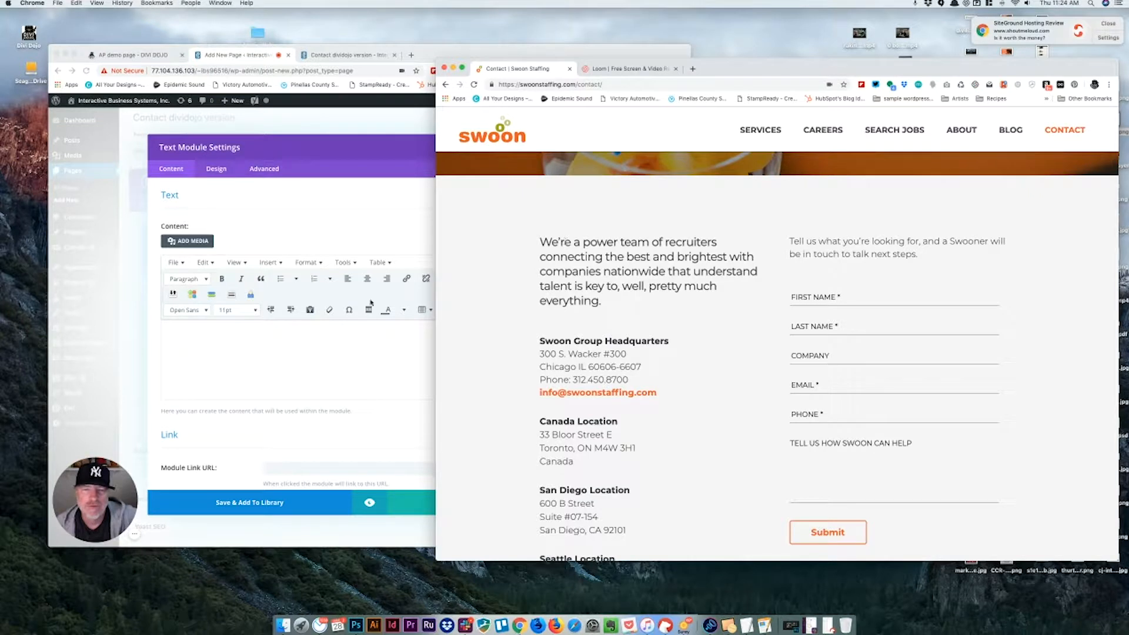
click(280, 332)
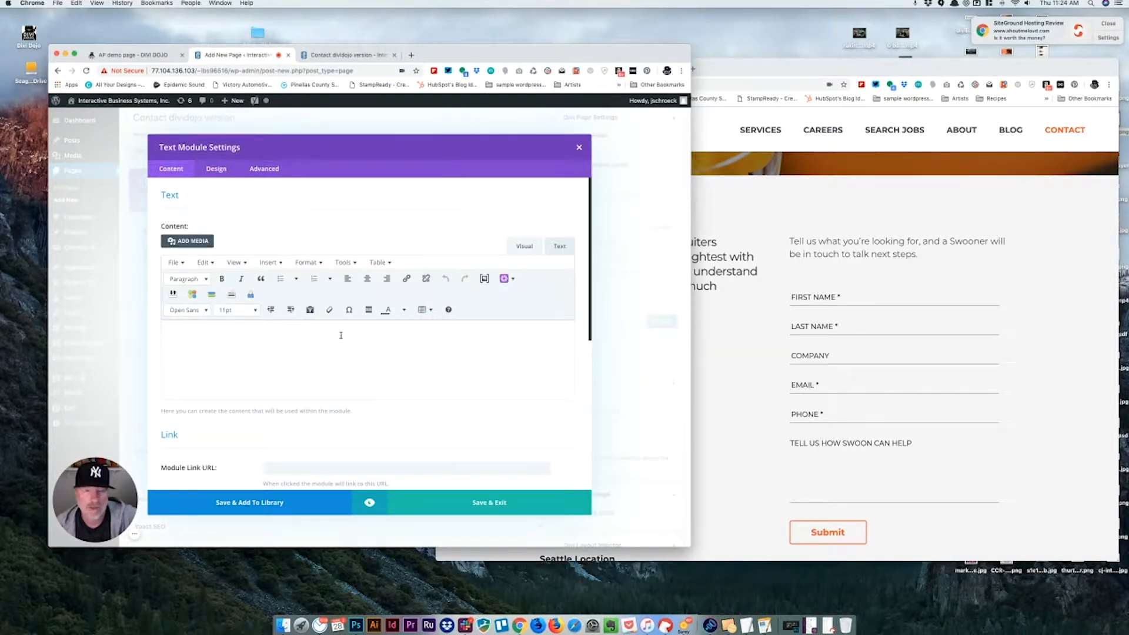
click(736, 320)
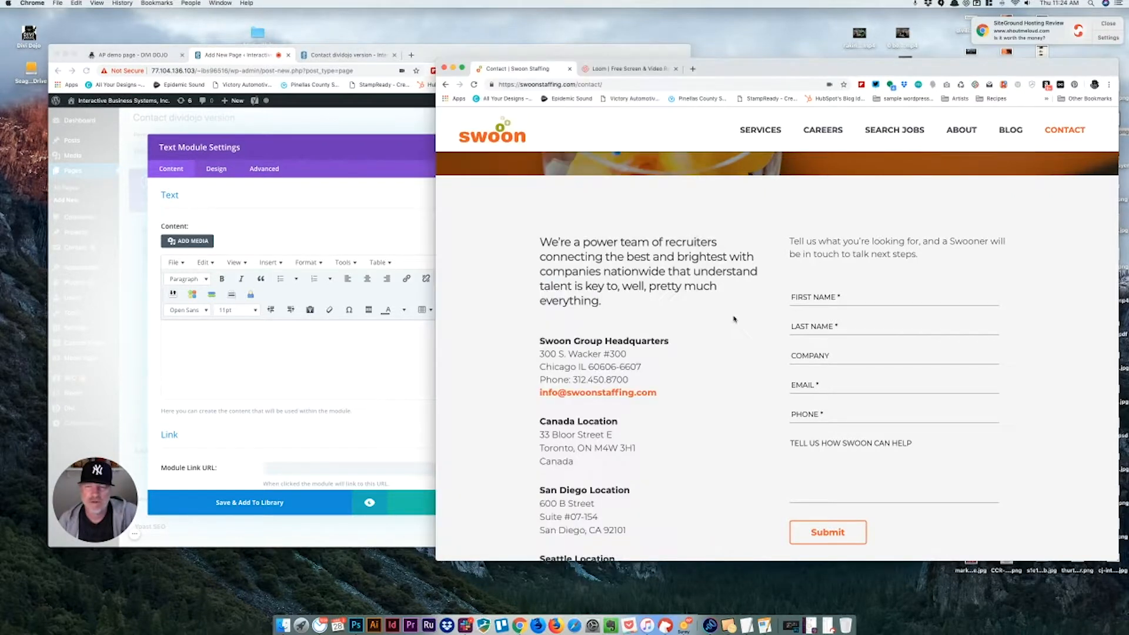
drag(601, 303, 542, 243)
key(super+c)
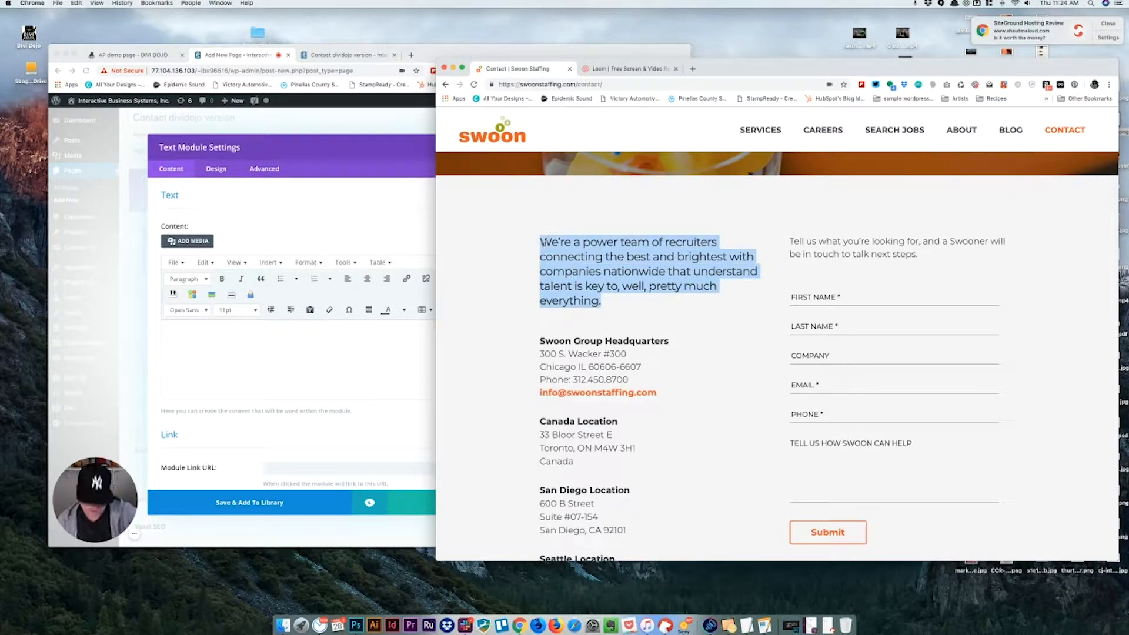
click(329, 331)
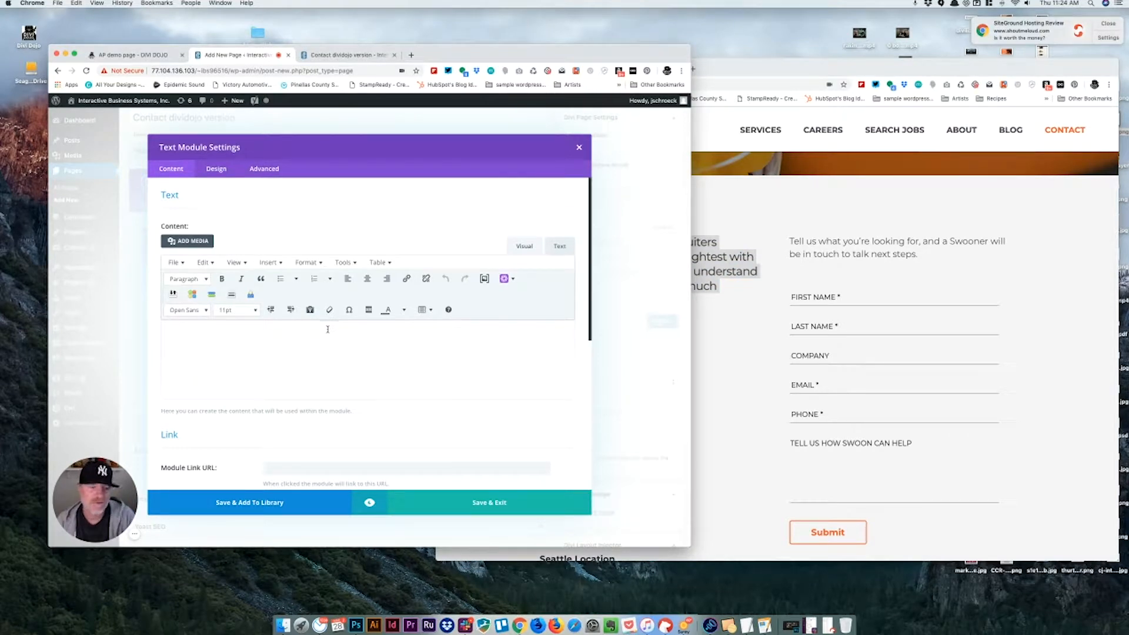
key(super+v)
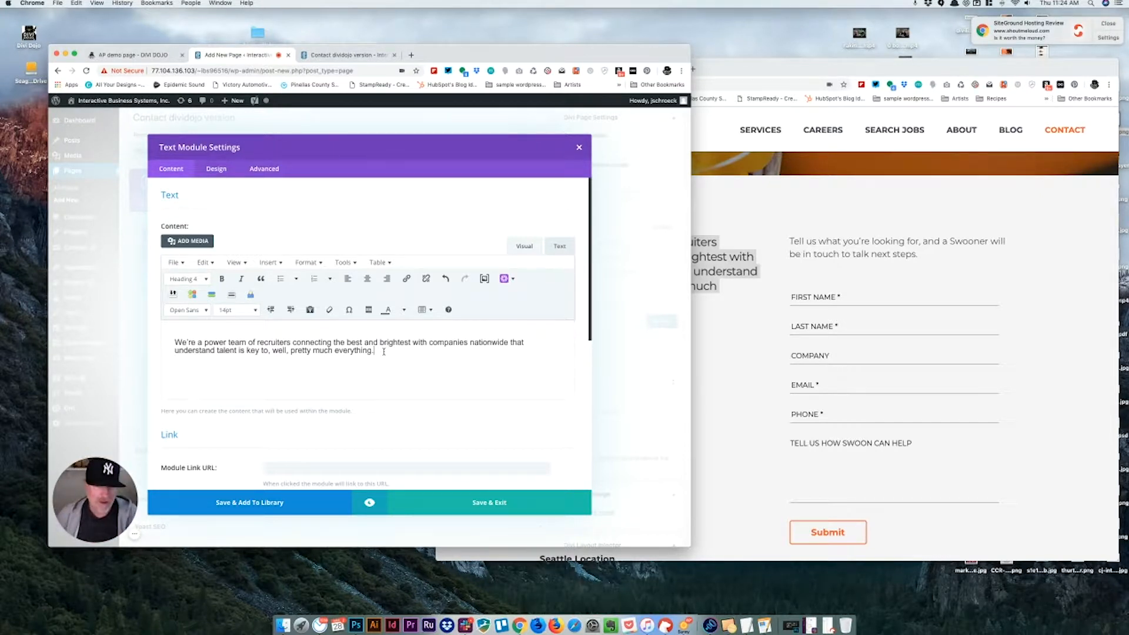
Step: Compare the pasted intro text and its heading format with the Swoon page's hero and intro paragraph
drag(383, 351, 132, 327)
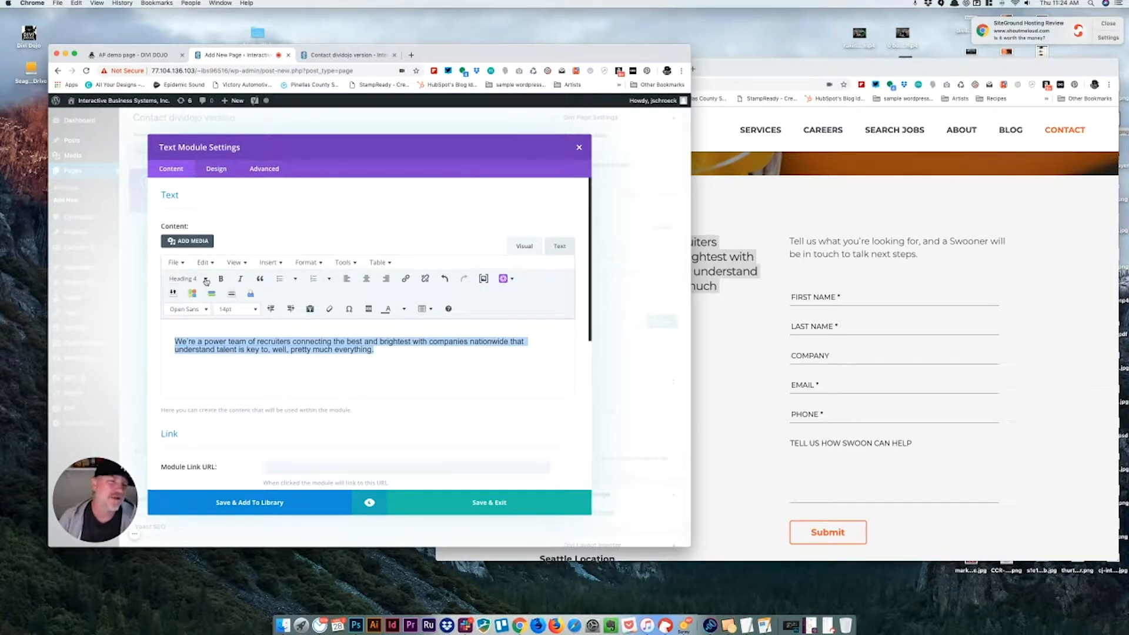
click(381, 353)
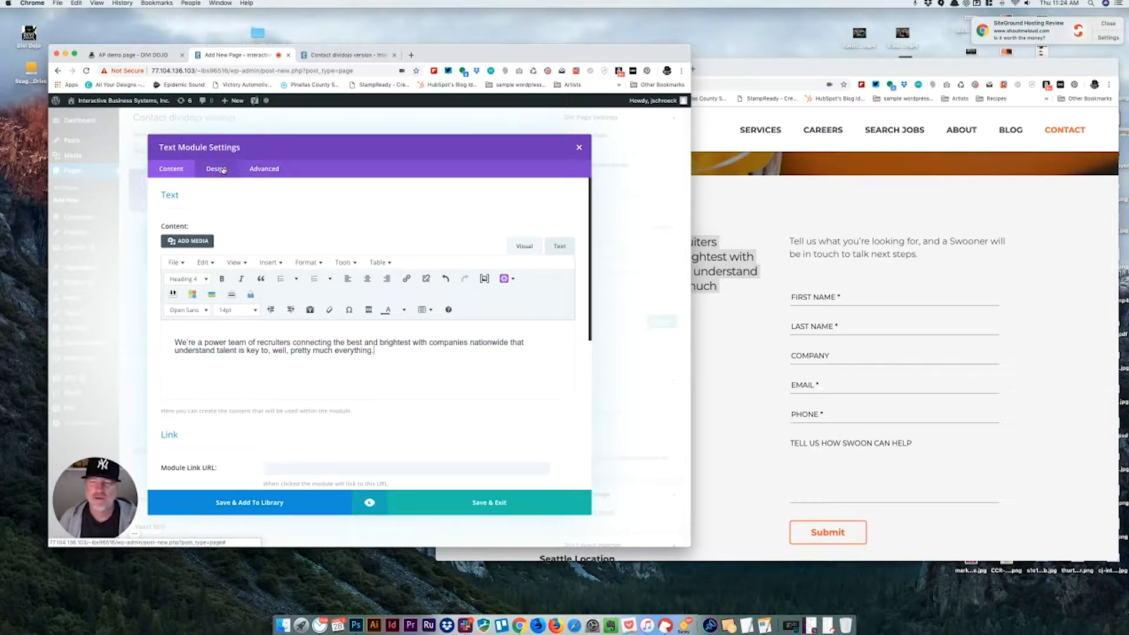
click(739, 346)
scroll(711, 248, up, 5)
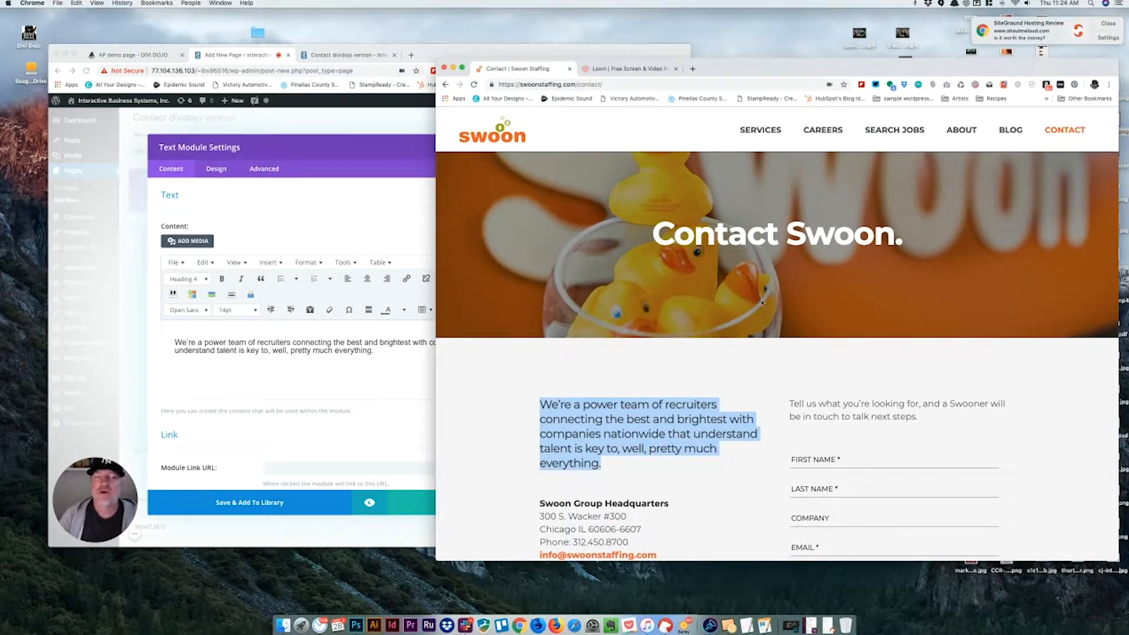
click(377, 364)
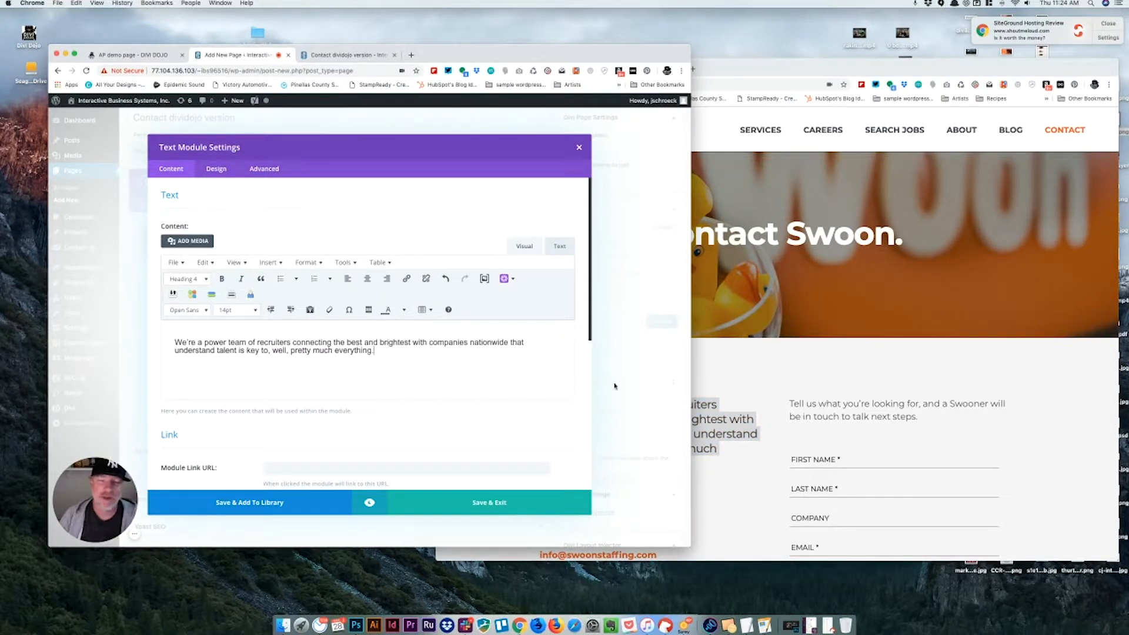
drag(387, 360, 166, 335)
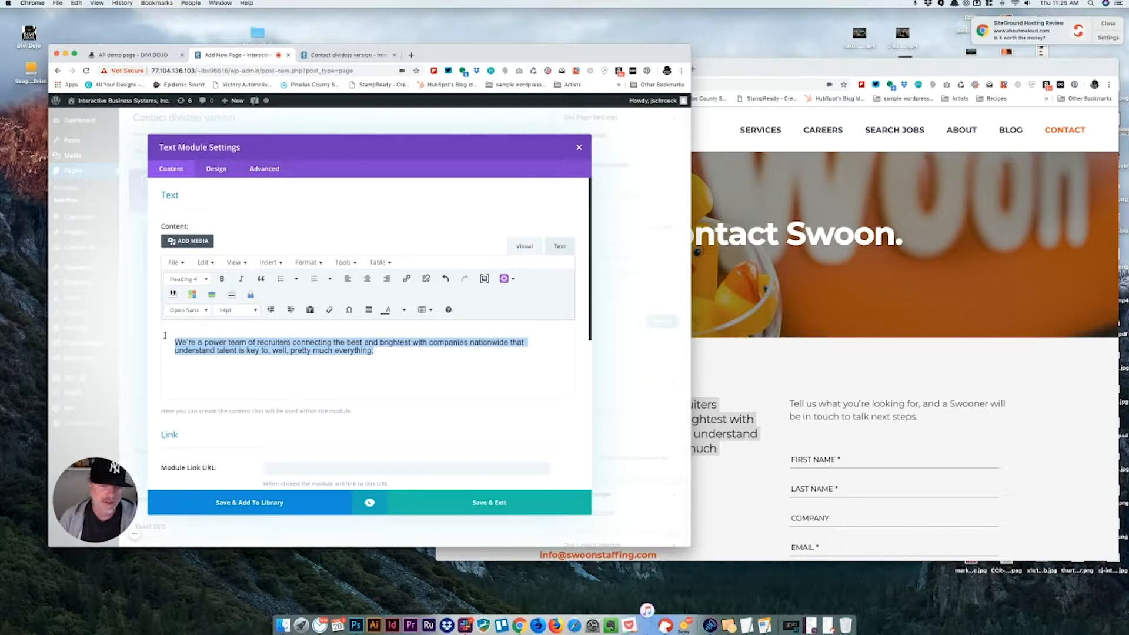
click(383, 351)
drag(383, 352, 136, 330)
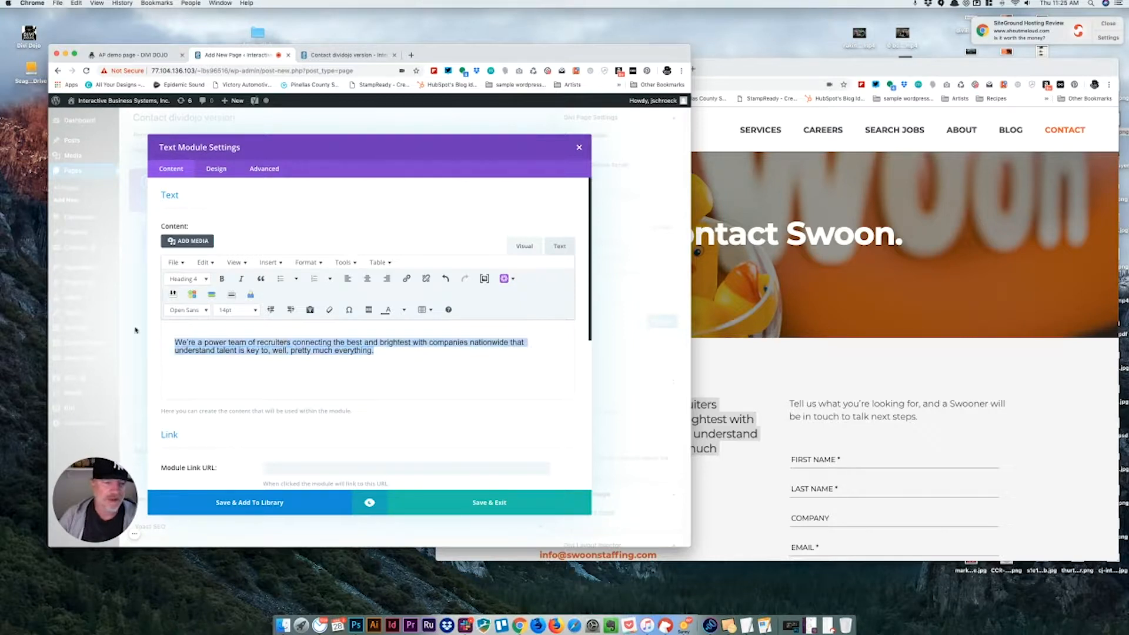
Step: Set the Text module's Heading 4 text size to 24px in its design settings
click(217, 168)
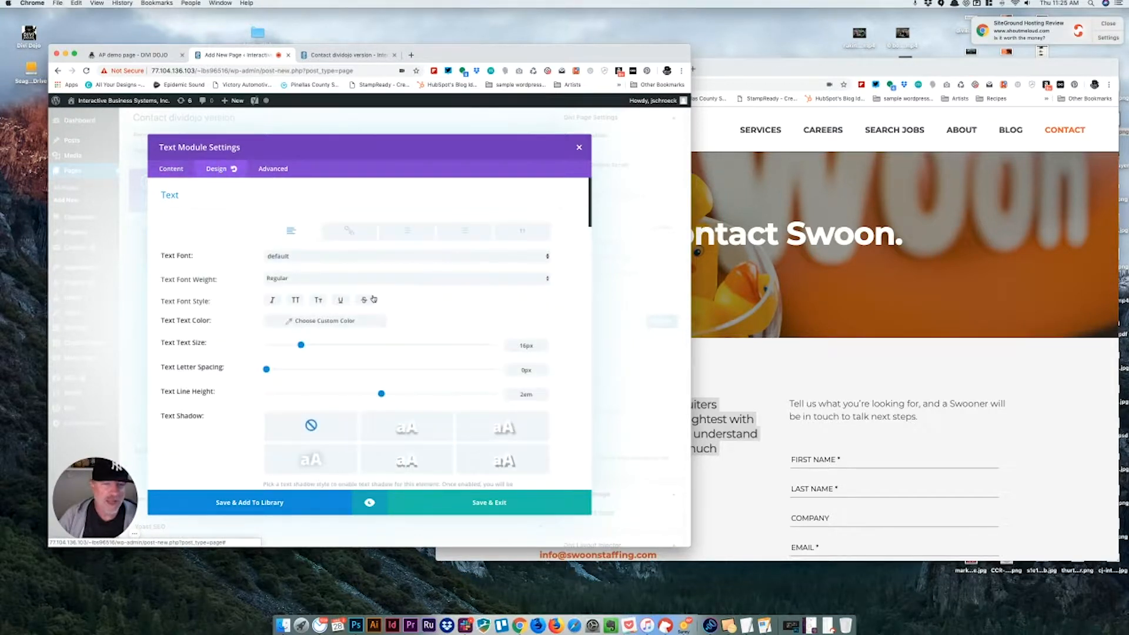
scroll(410, 309, down, 10)
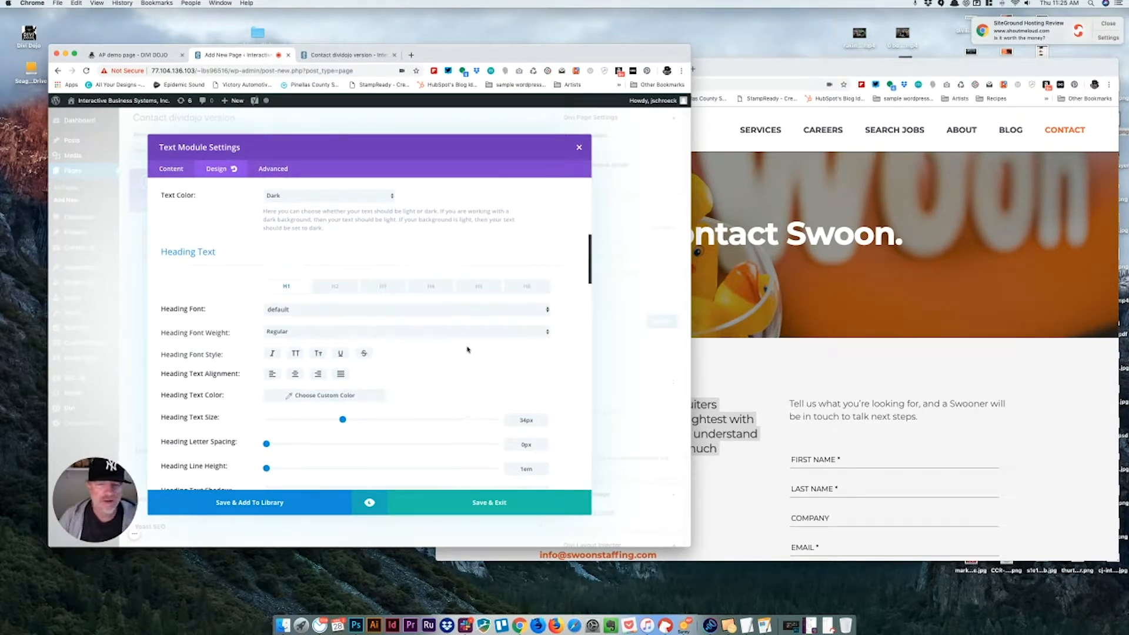
scroll(465, 349, down, 3)
scroll(357, 322, up, 2)
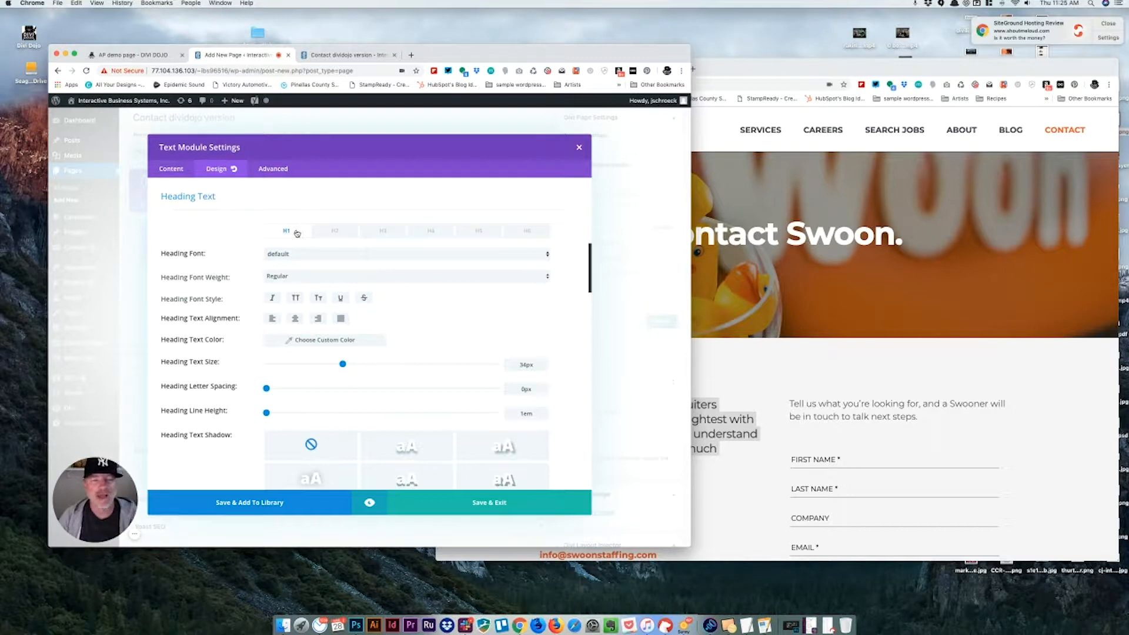
click(436, 232)
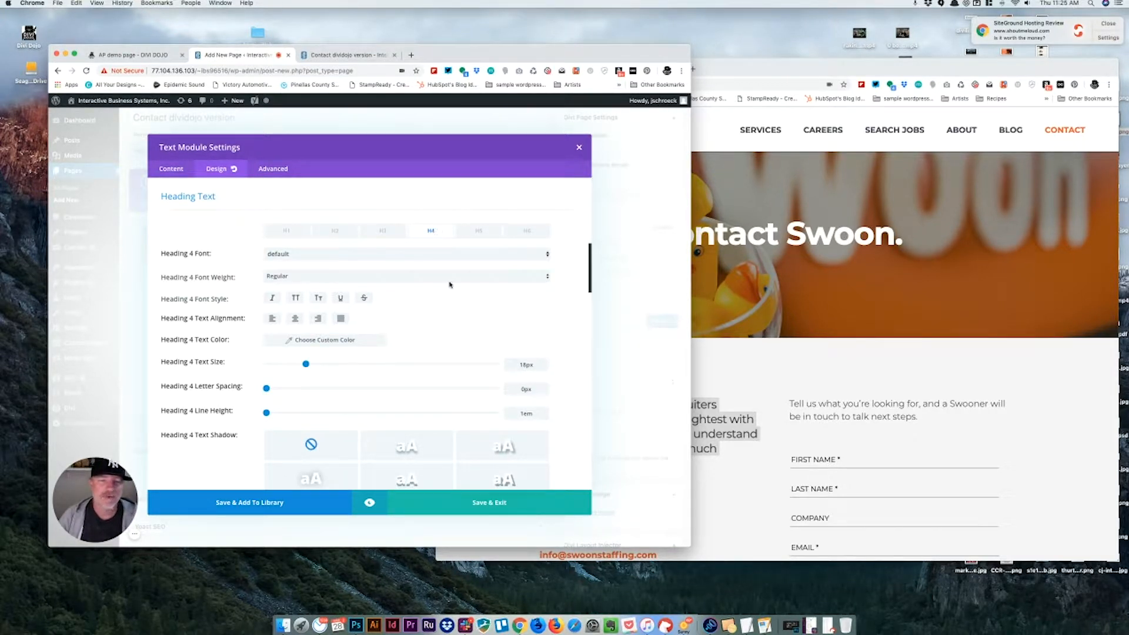
click(171, 169)
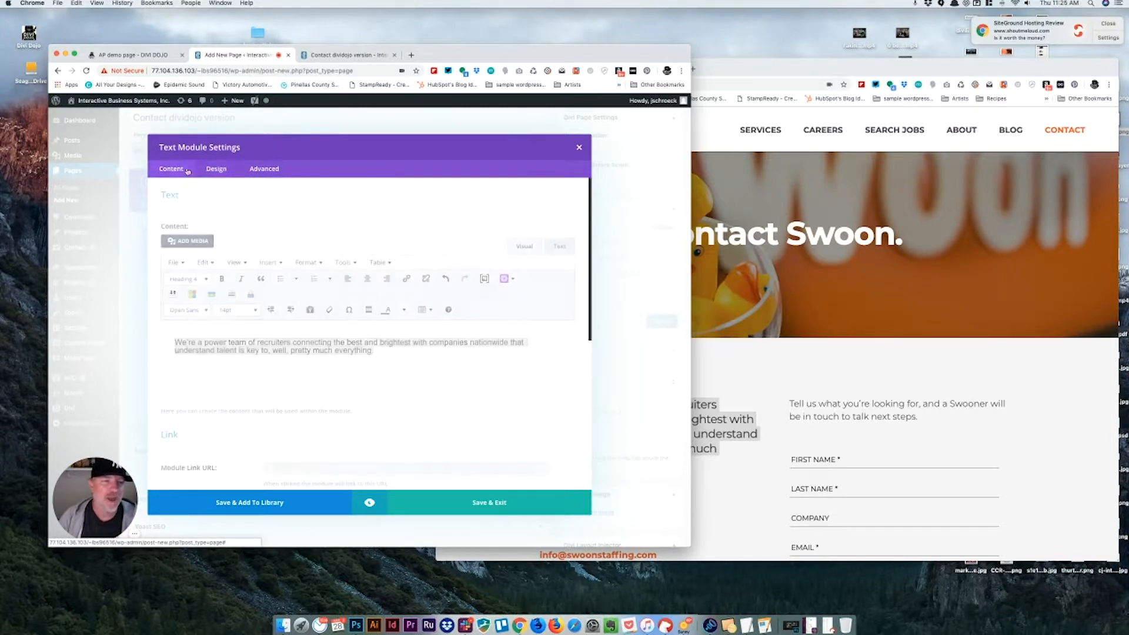
click(216, 168)
scroll(438, 338, down, 3)
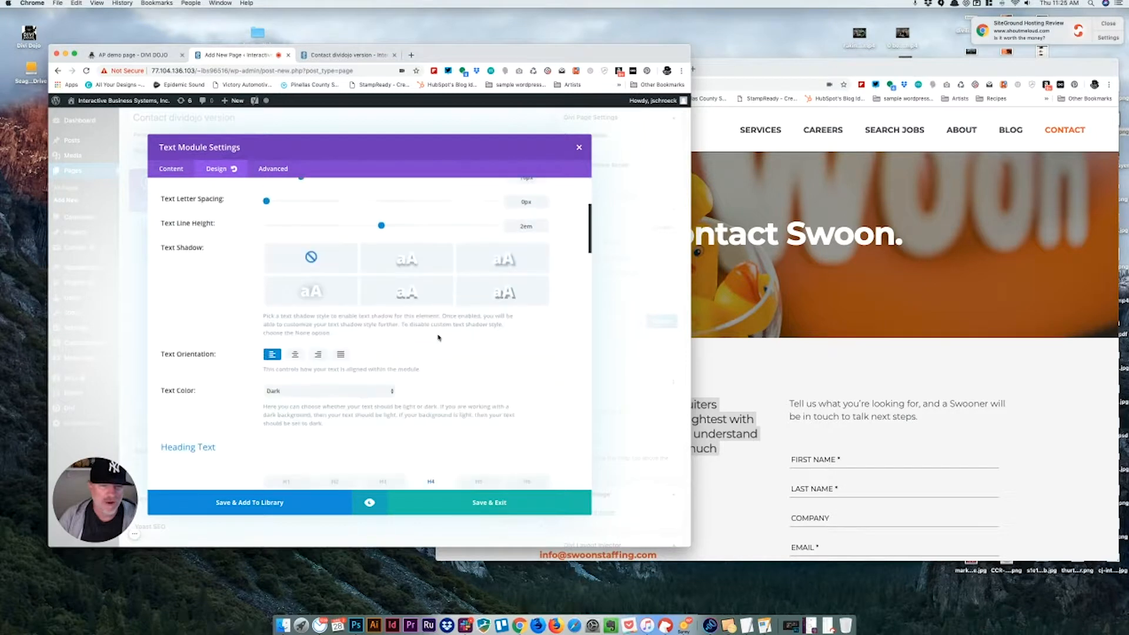
scroll(439, 338, down, 10)
scroll(437, 335, up, 3)
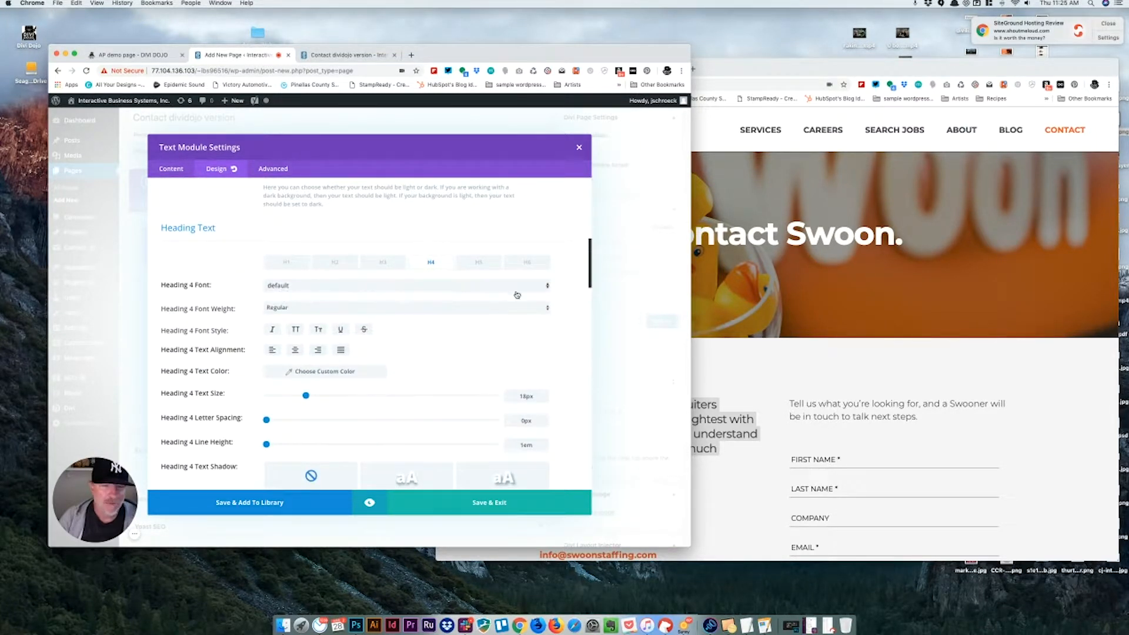
drag(306, 396, 320, 398)
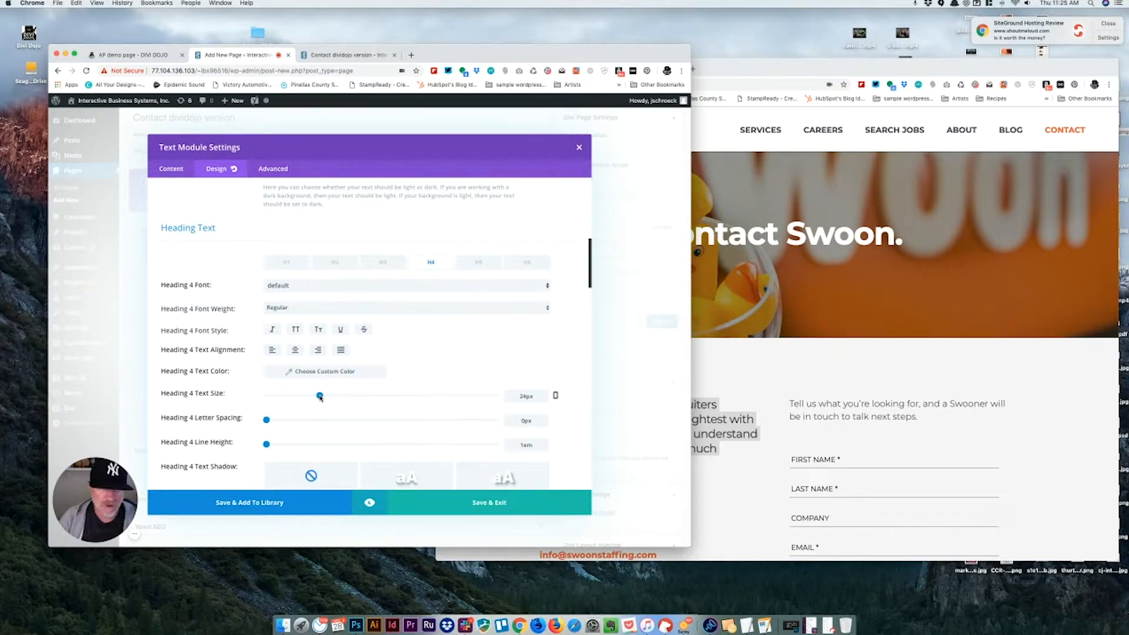
Step: Enable responsive values for the Heading 4 text size and set the smartphone size to 18px
scroll(420, 368, down, 5)
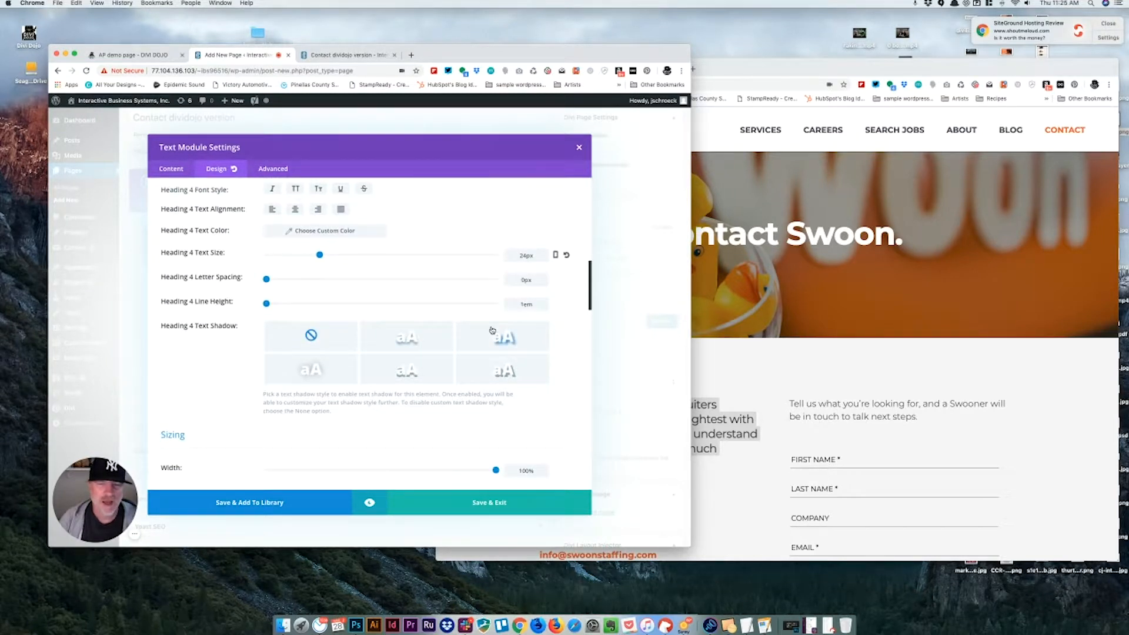
scroll(490, 247, up, 1)
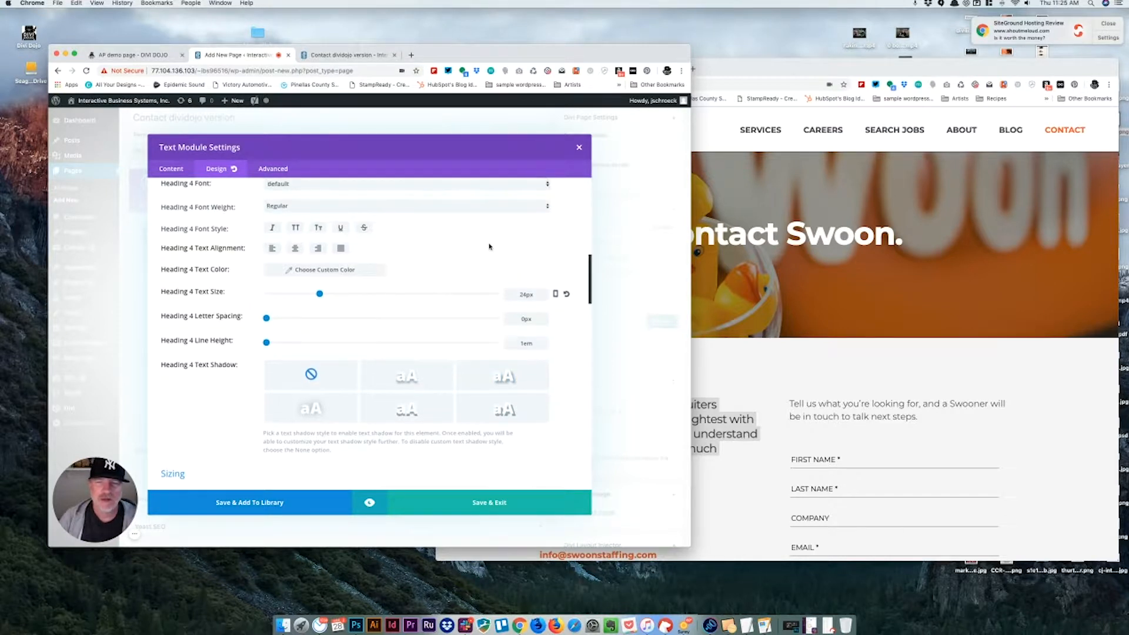
click(556, 296)
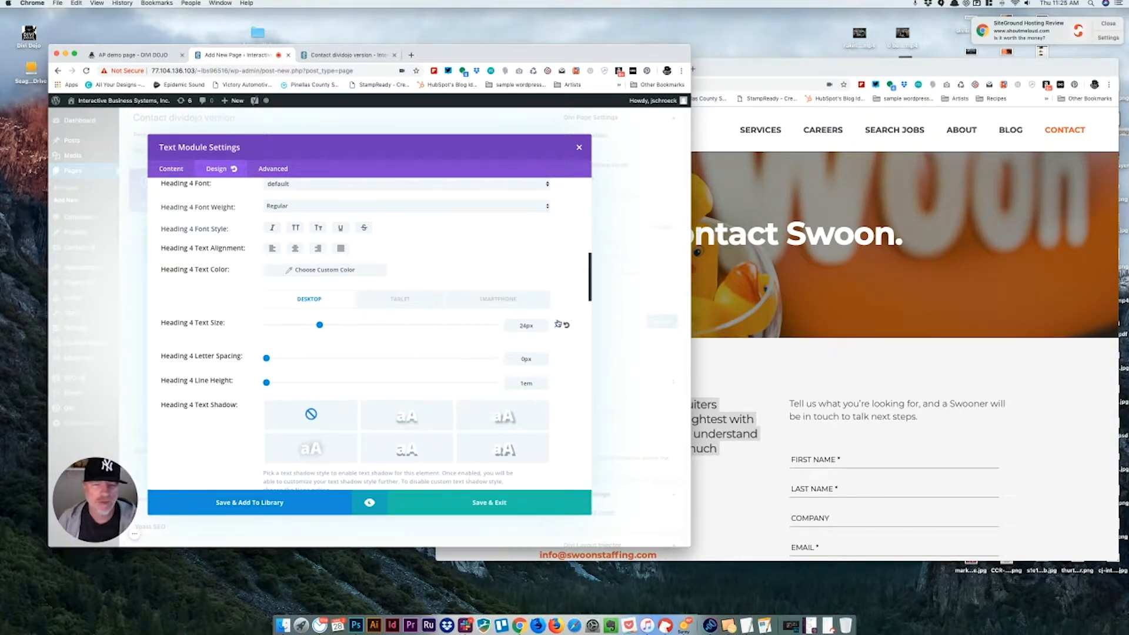
click(464, 301)
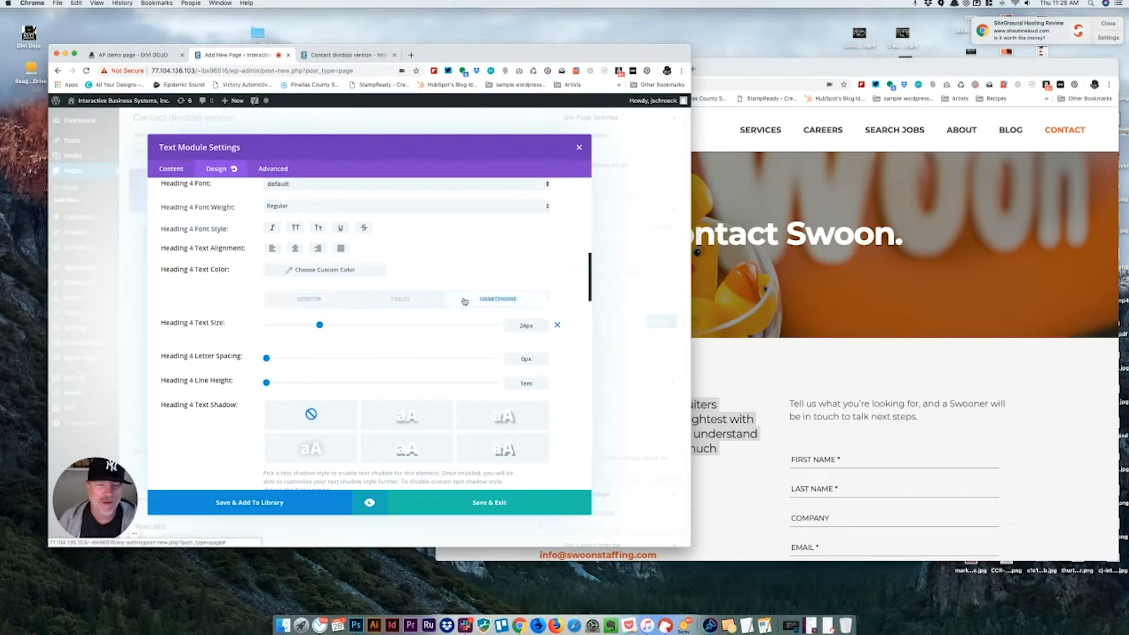
drag(320, 327, 307, 328)
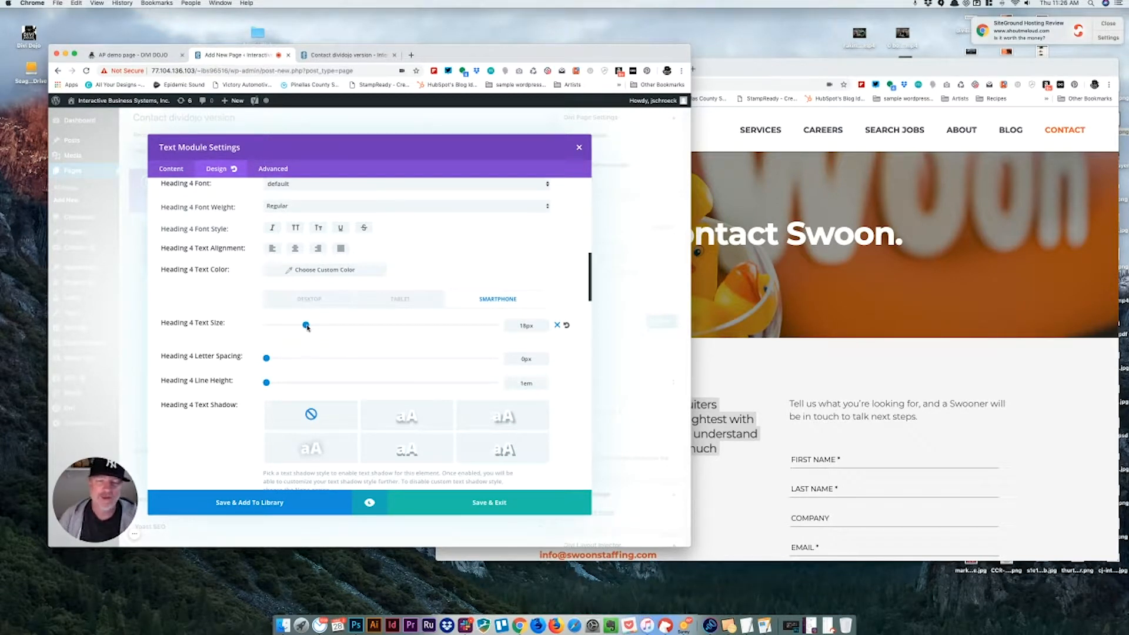
click(338, 301)
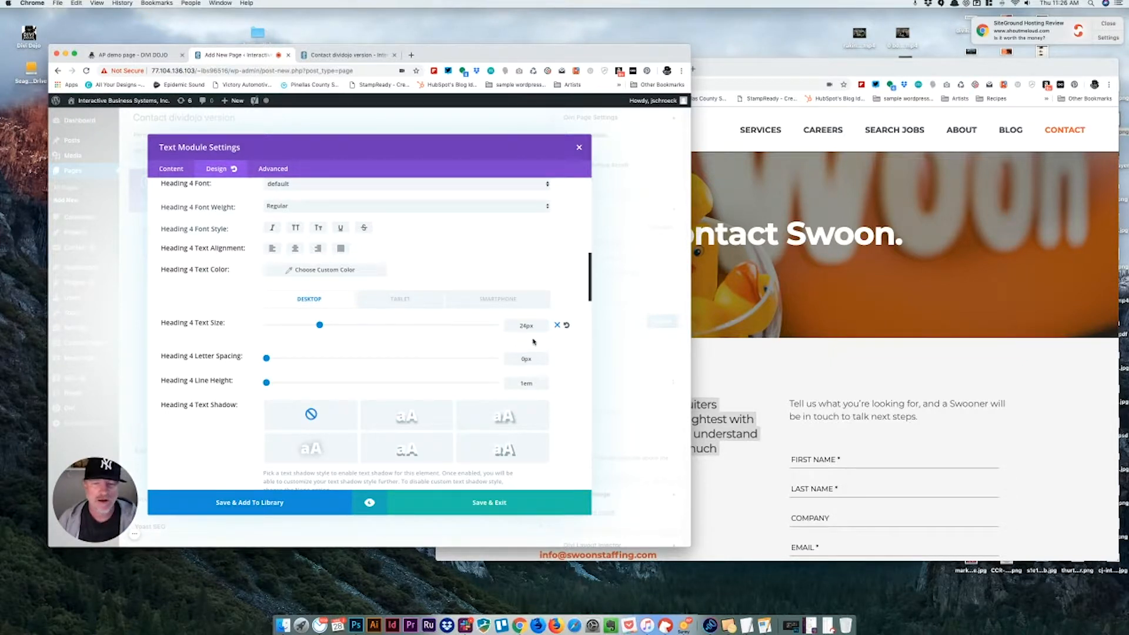
Step: Change the smartphone Heading 4 text size to 20px and return to the desktop values
click(502, 300)
click(502, 302)
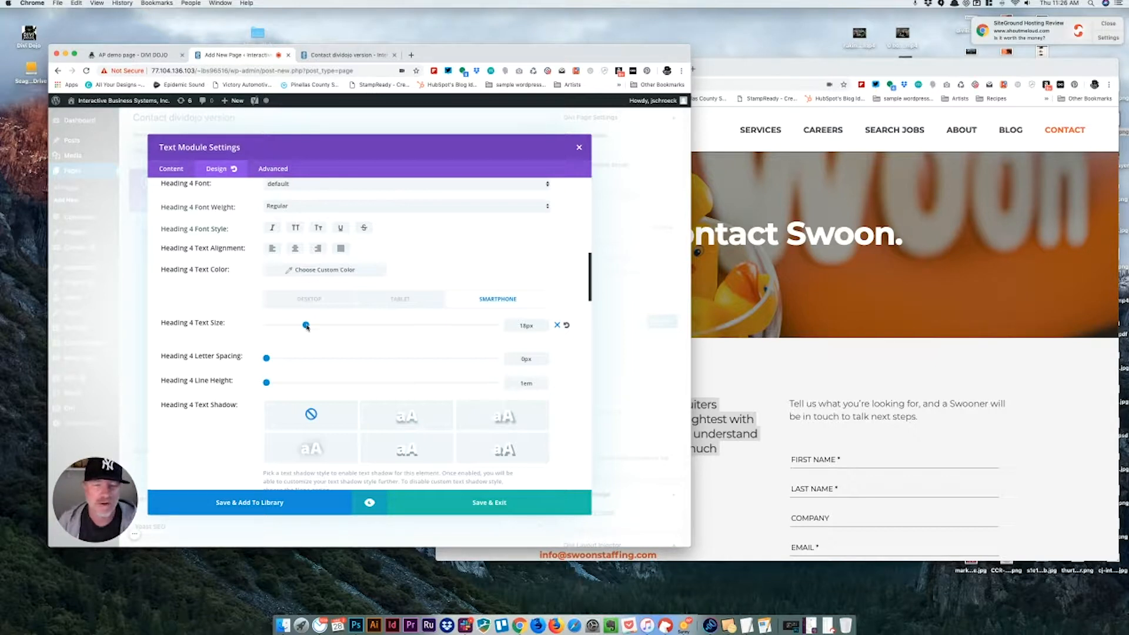
drag(306, 326, 310, 327)
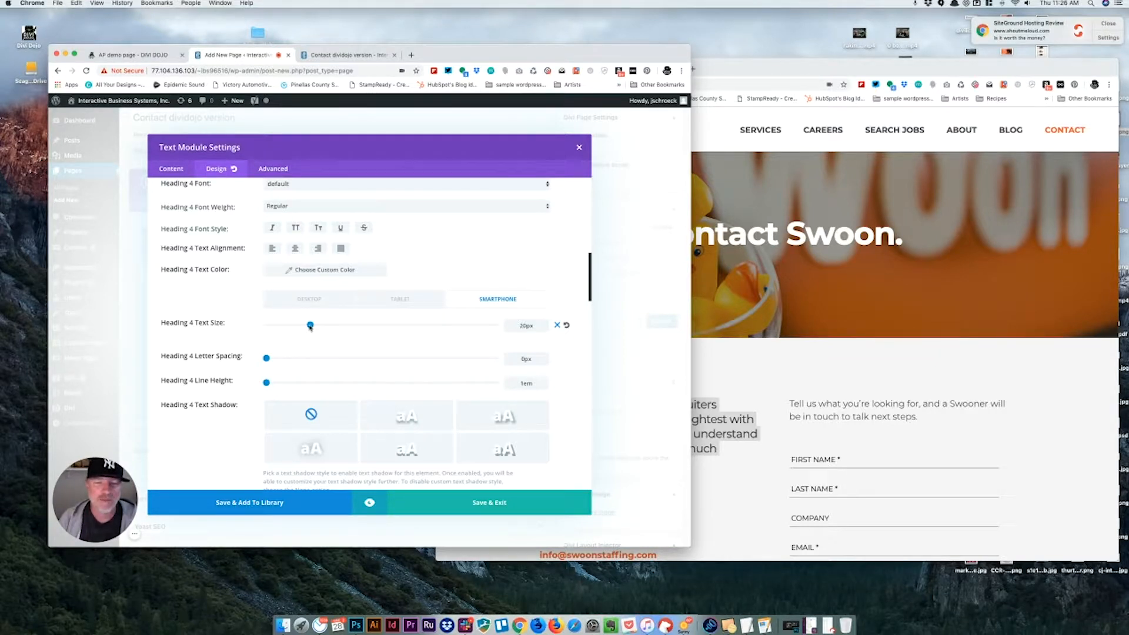
click(329, 299)
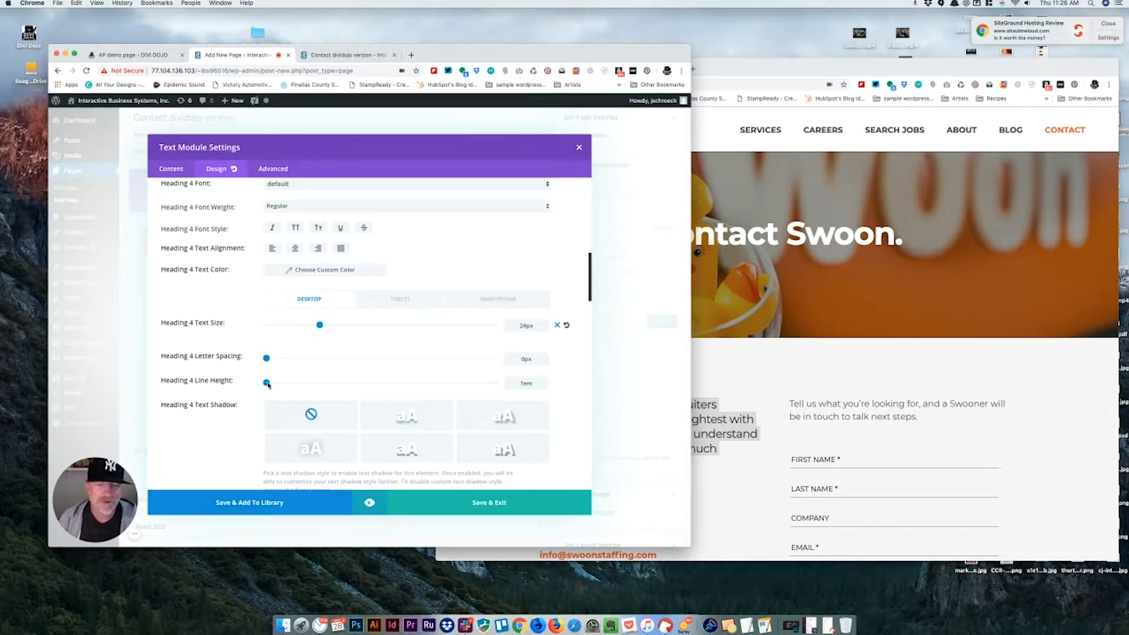
Step: Set the Text module's Heading 4 line height to 1.5em and save the module
drag(270, 384, 327, 385)
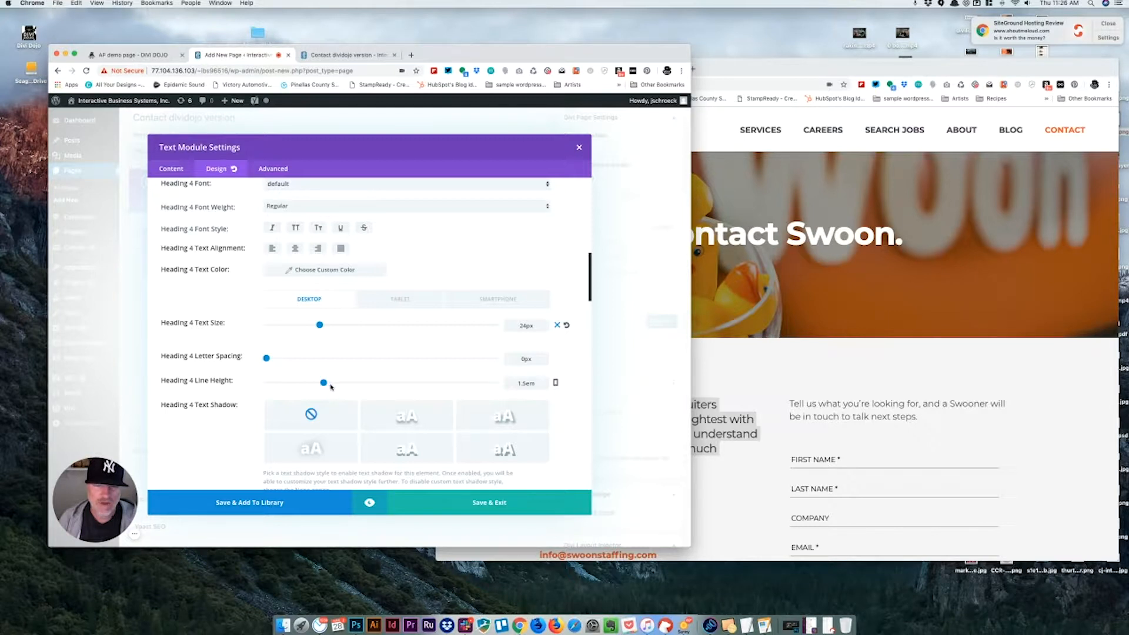
click(501, 504)
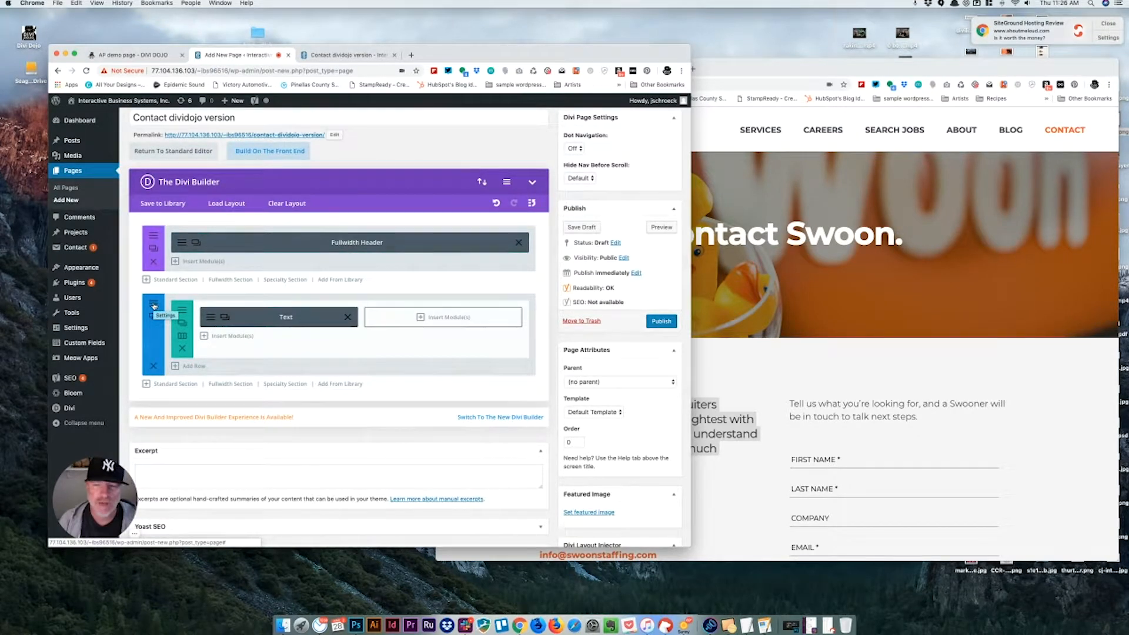
click(806, 369)
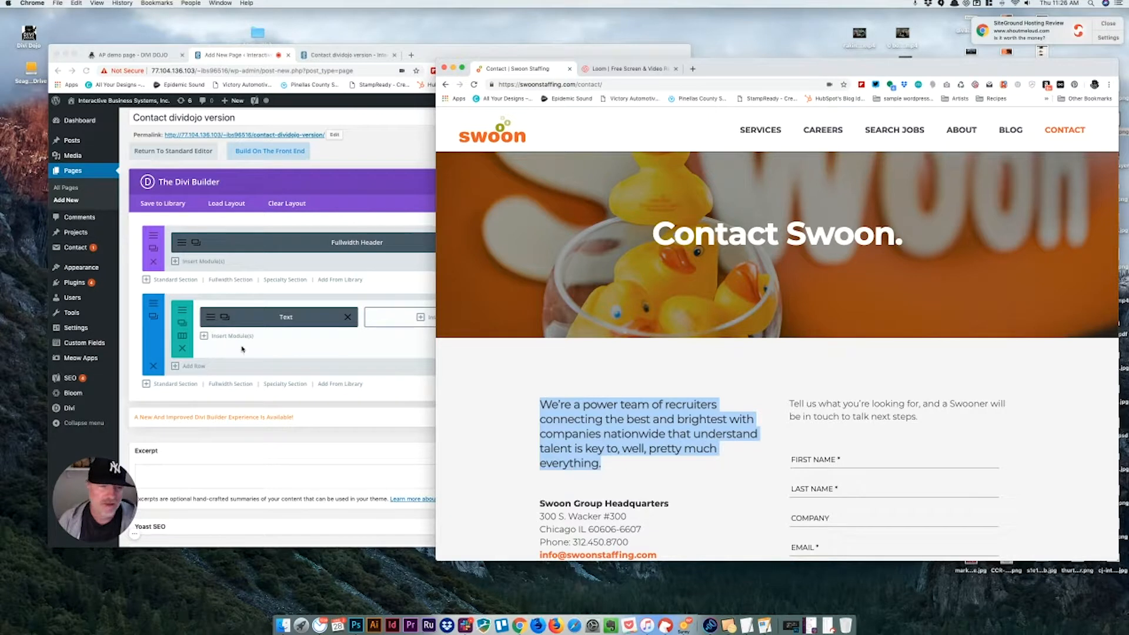
click(242, 350)
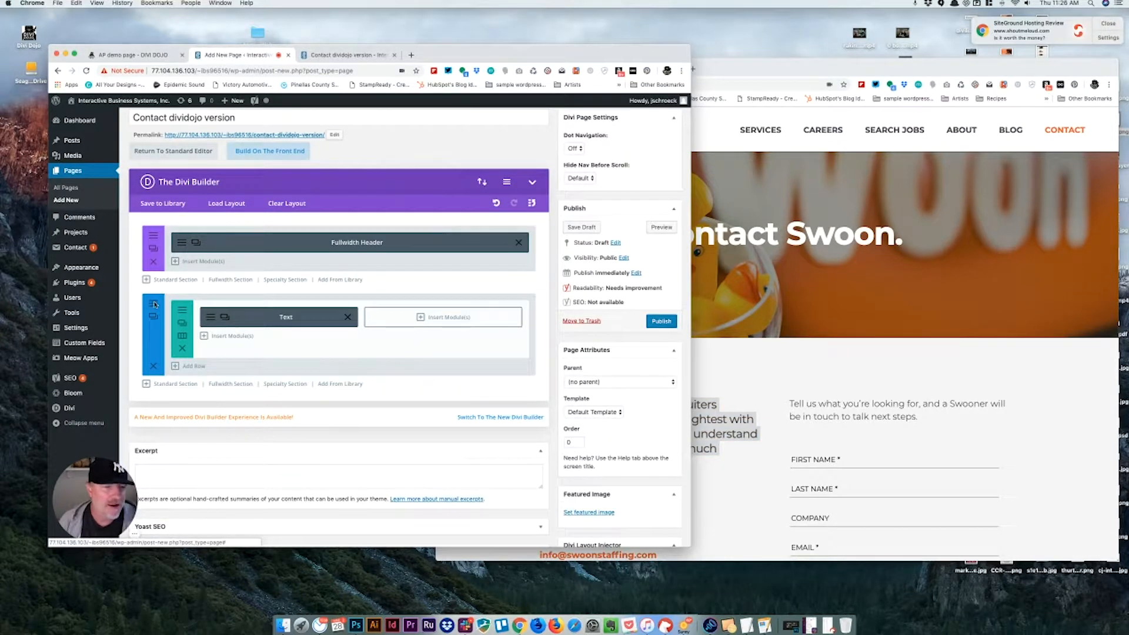
click(154, 304)
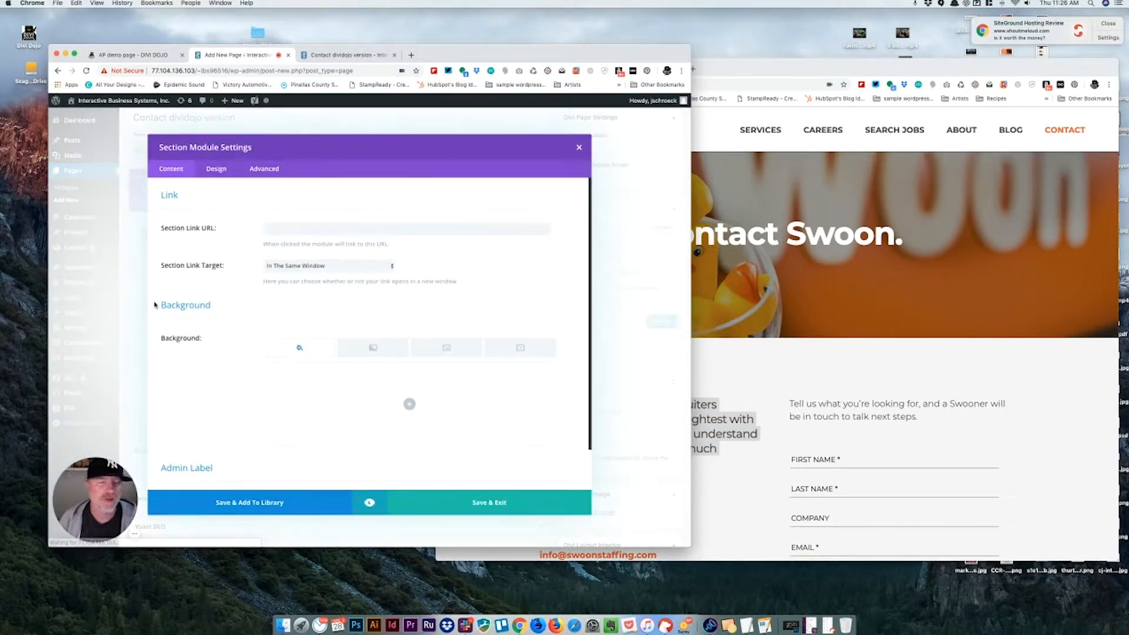
click(215, 169)
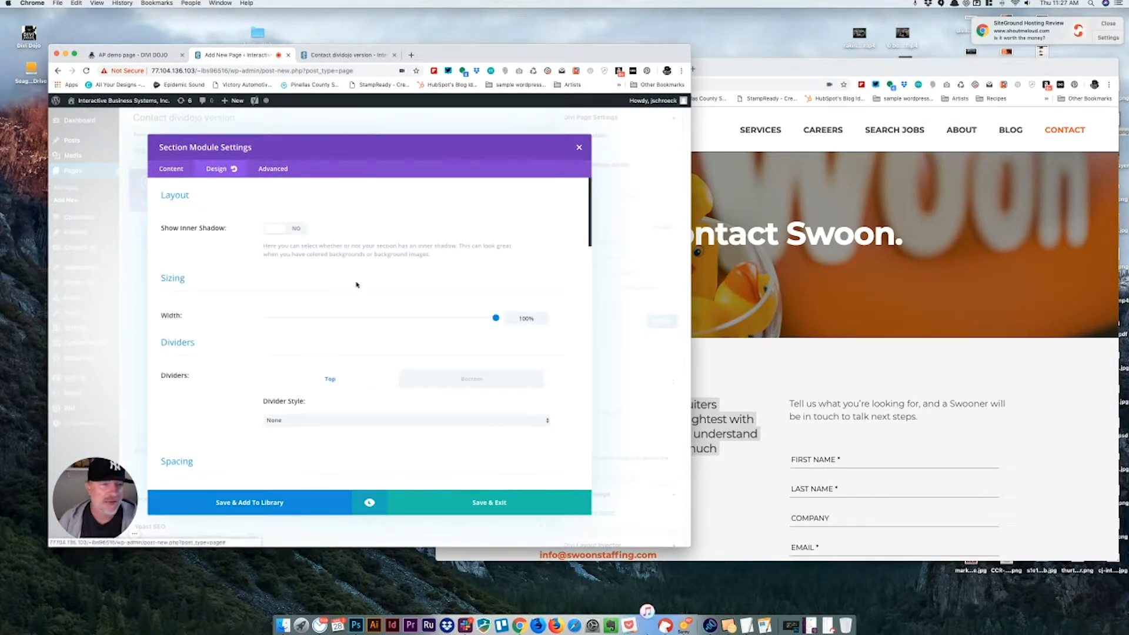
scroll(372, 291, down, 5)
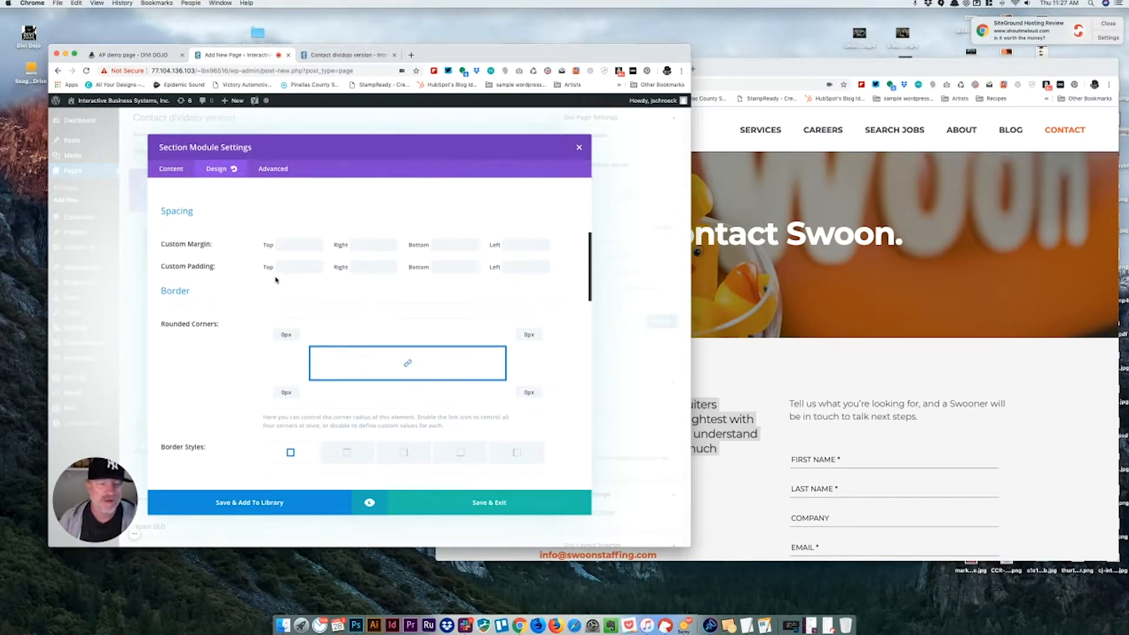
click(579, 148)
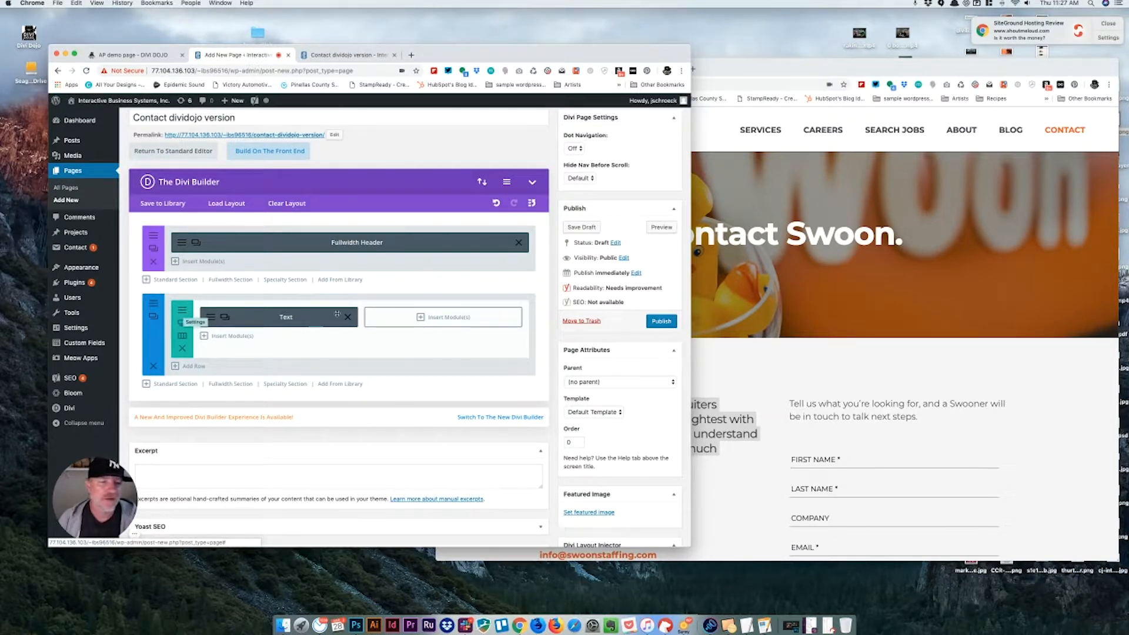
Step: Set the contact section's custom padding to 100 at the top and 100 at the bottom, and save the section
click(152, 305)
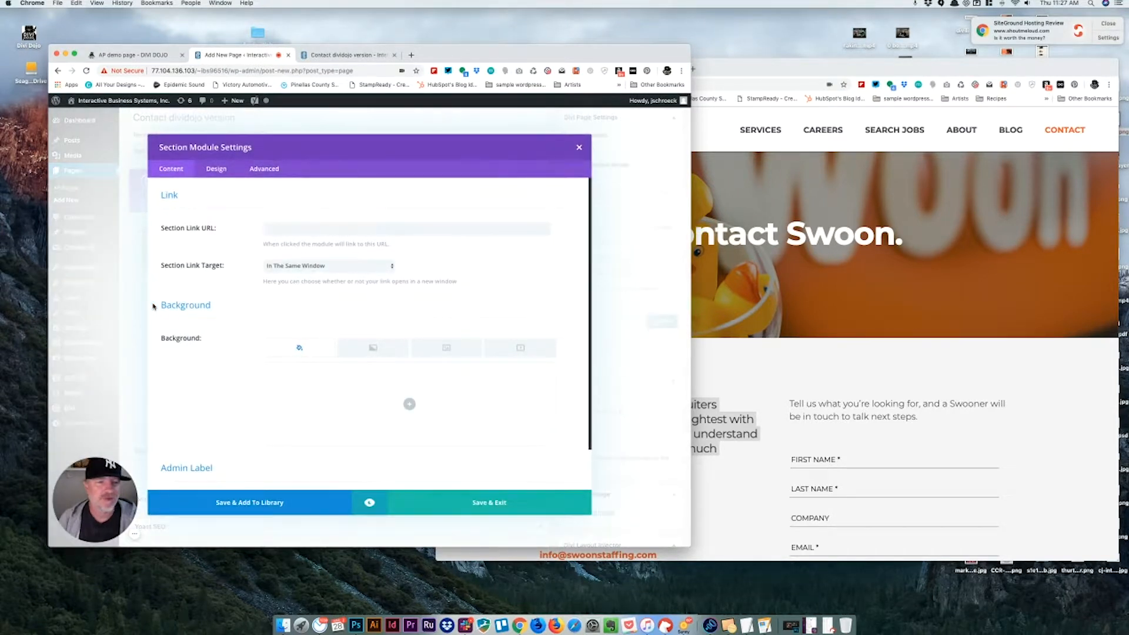
click(217, 169)
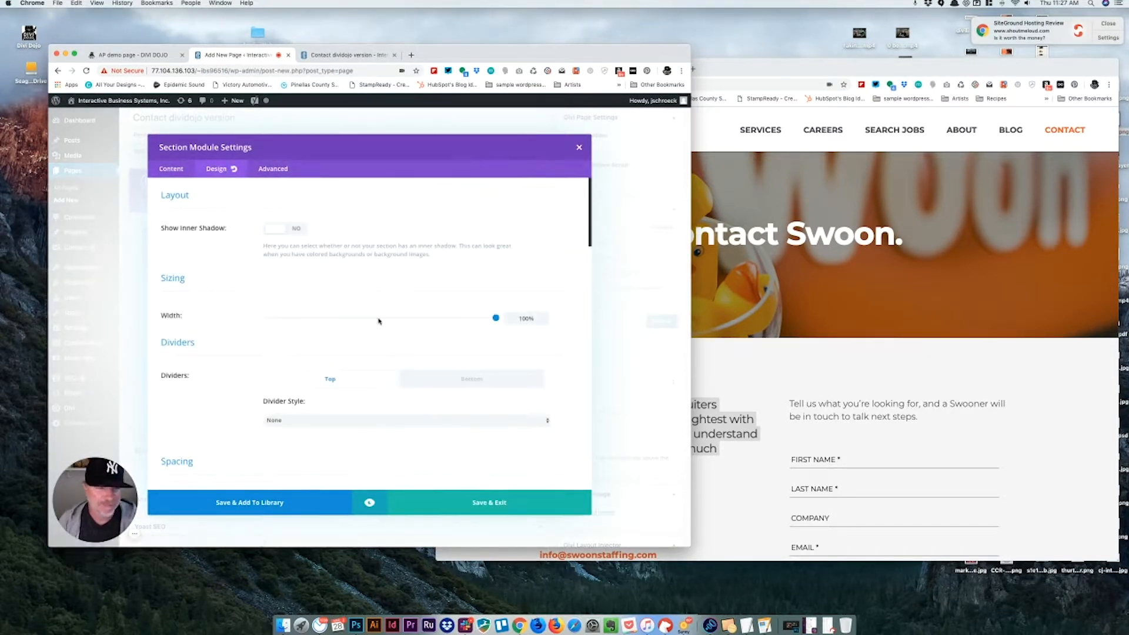
scroll(379, 321, down, 5)
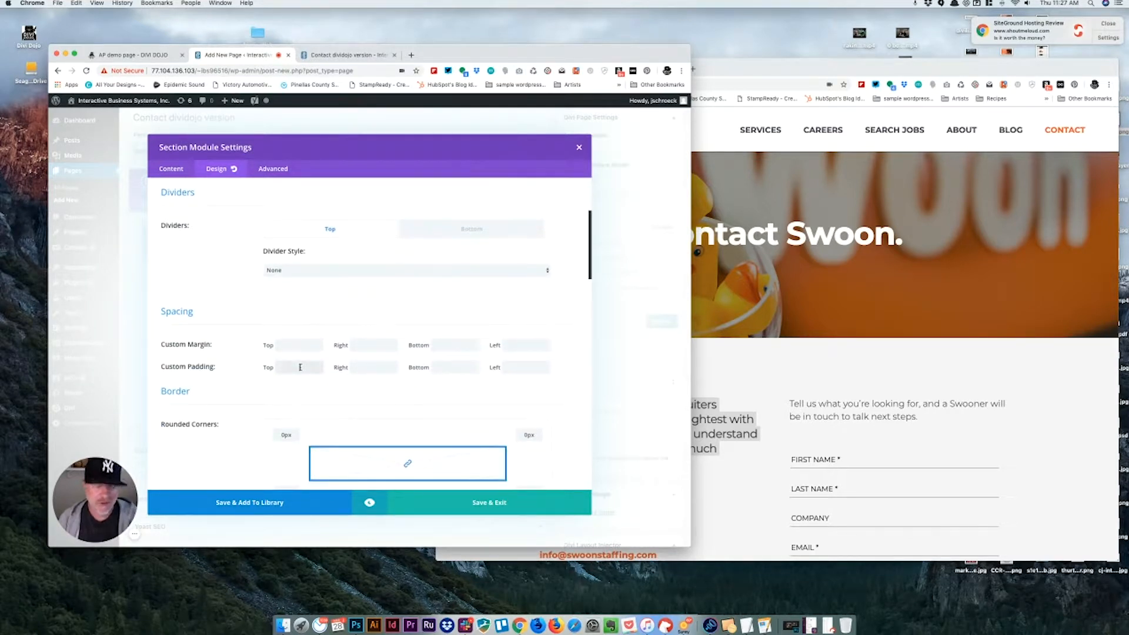
click(300, 367)
text(100)
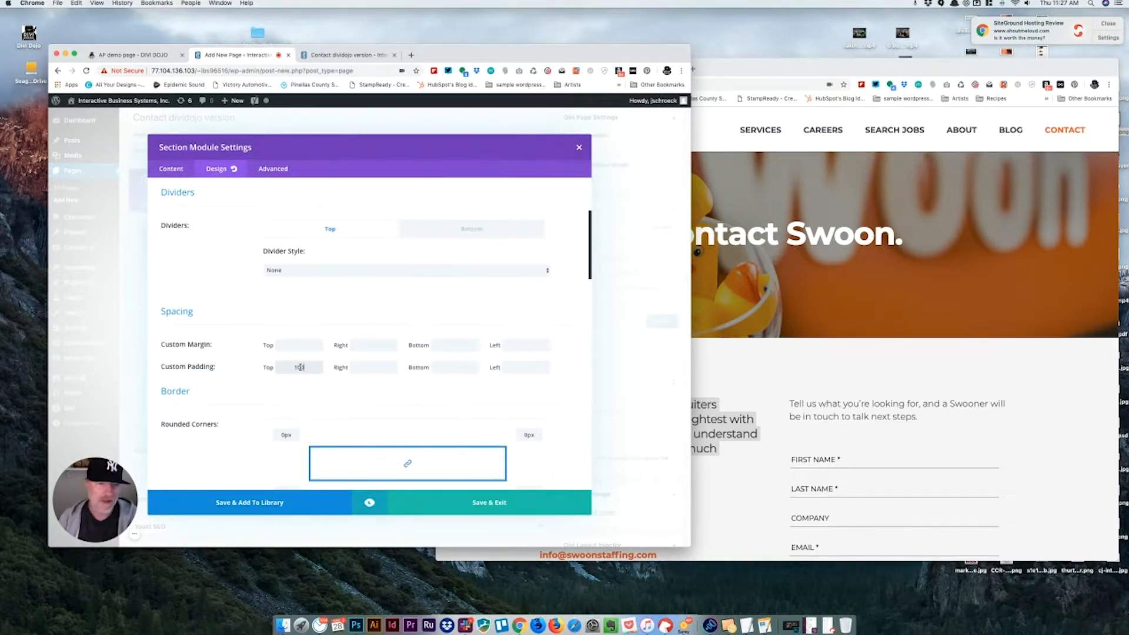
click(456, 369)
text(100)
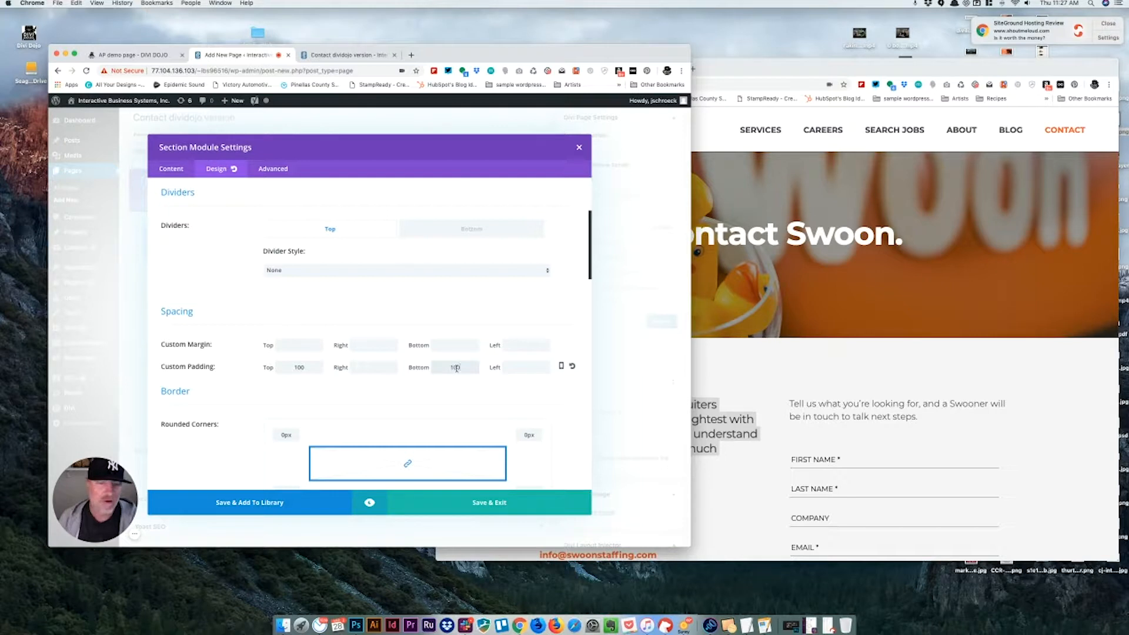
click(485, 503)
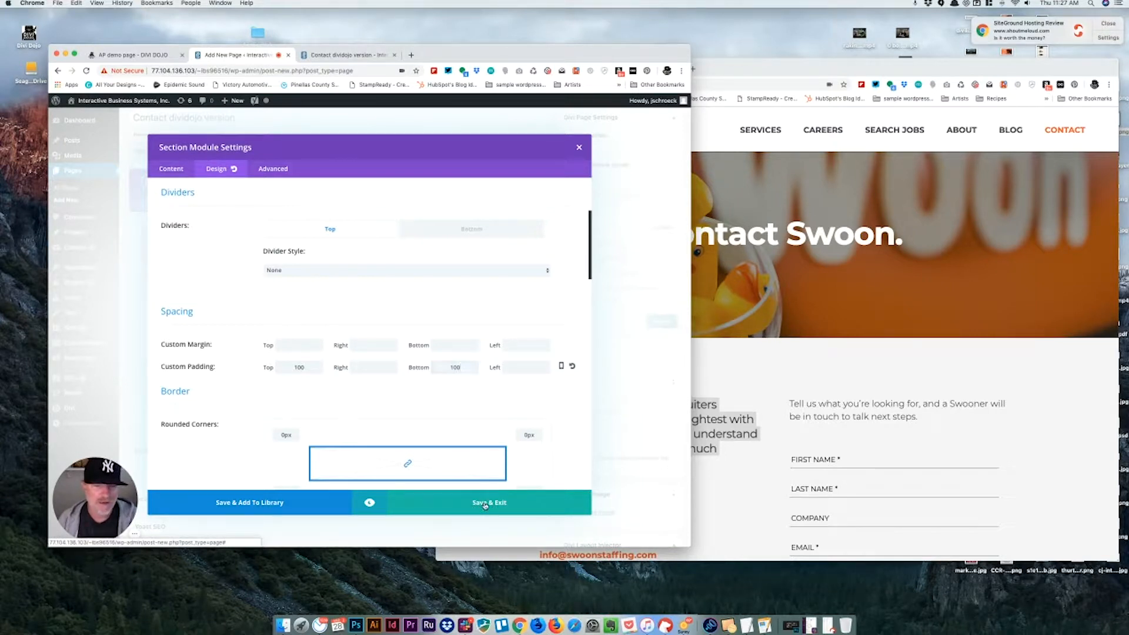
Step: Preview the draft contact page and compare its intro text and spacing with the Swoon page
click(661, 227)
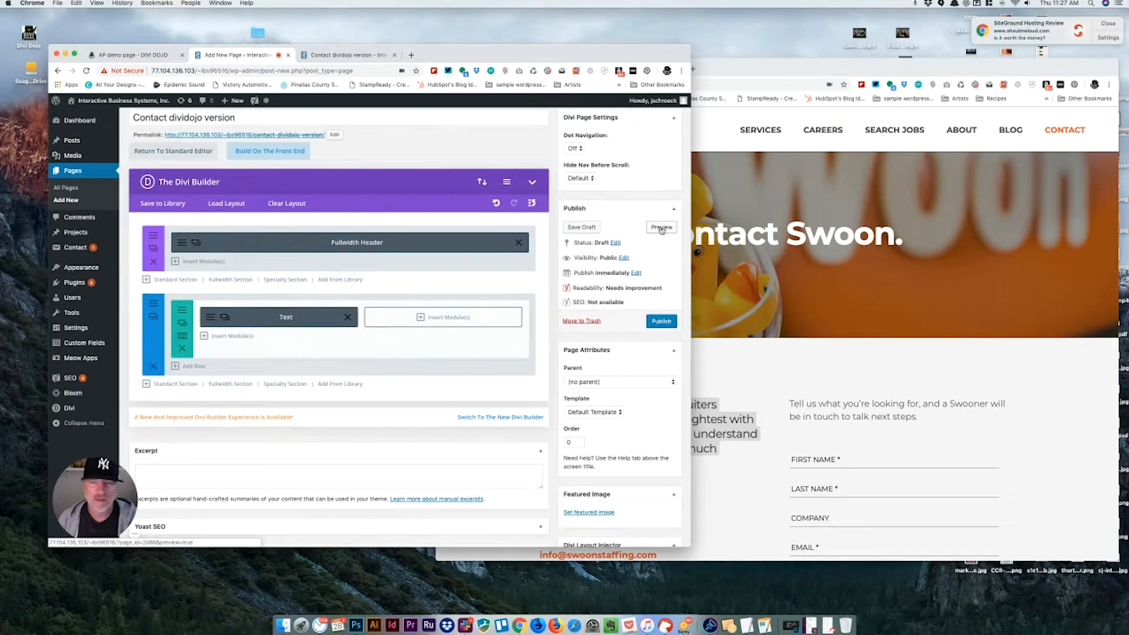
click(353, 56)
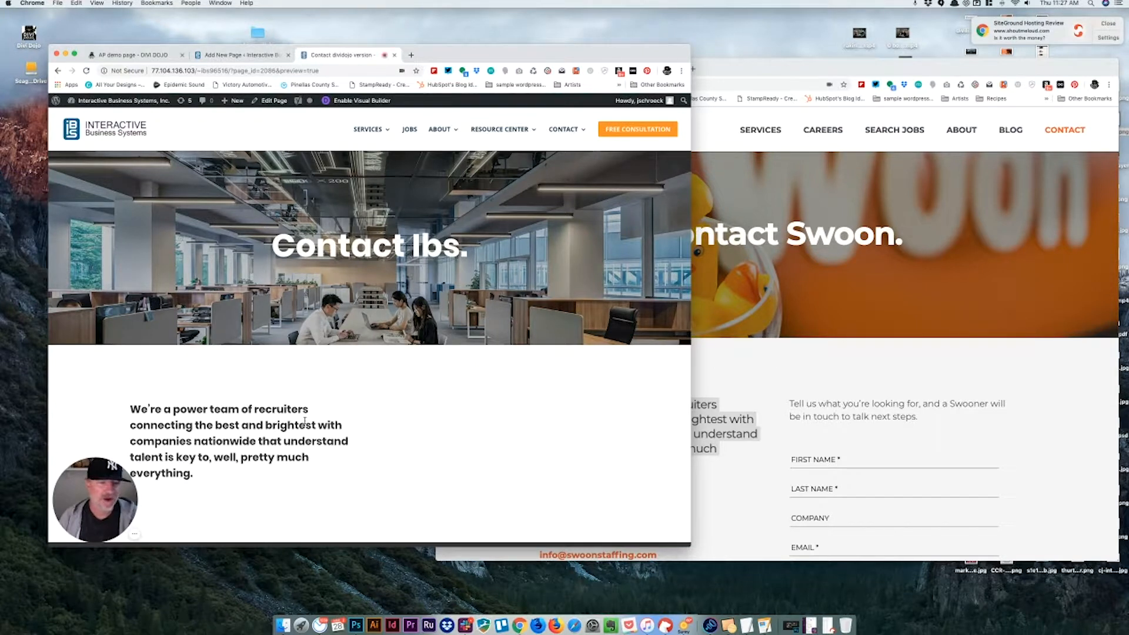
click(771, 377)
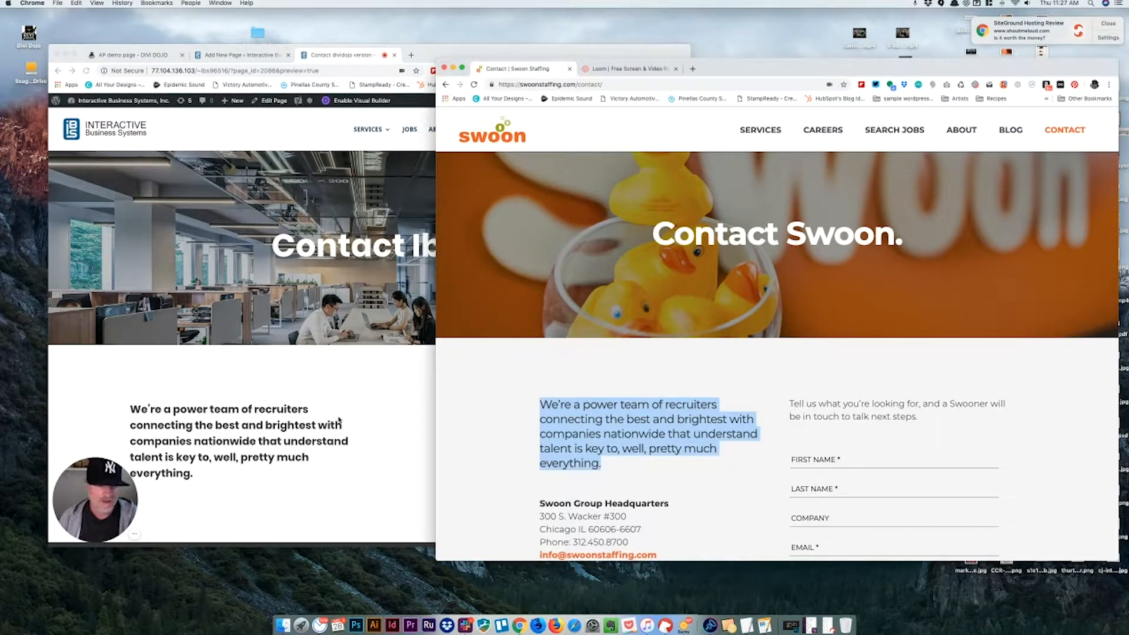
Step: Narrow the Swoon browser window and place it beside the draft preview, keeping the preview in front
drag(705, 68, 572, 75)
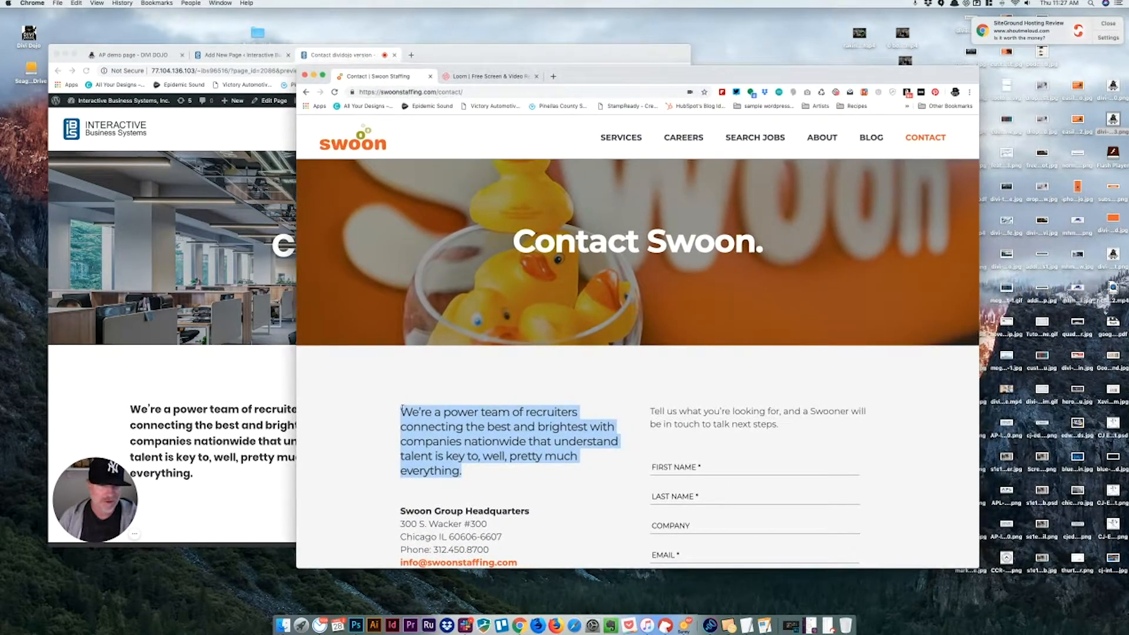
click(374, 407)
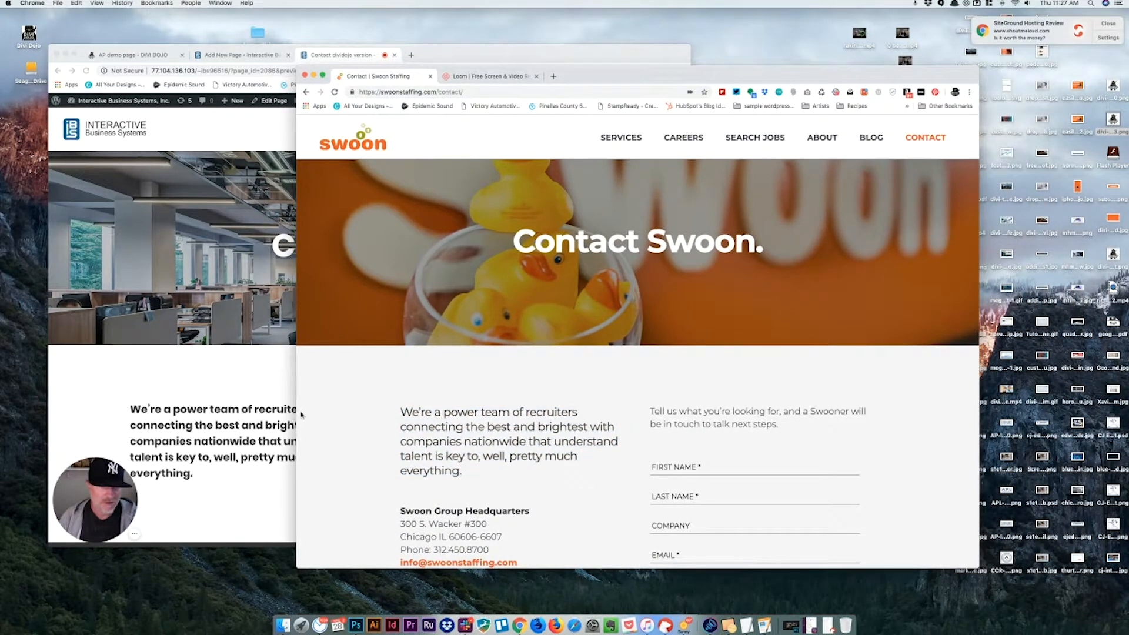
drag(299, 410, 473, 410)
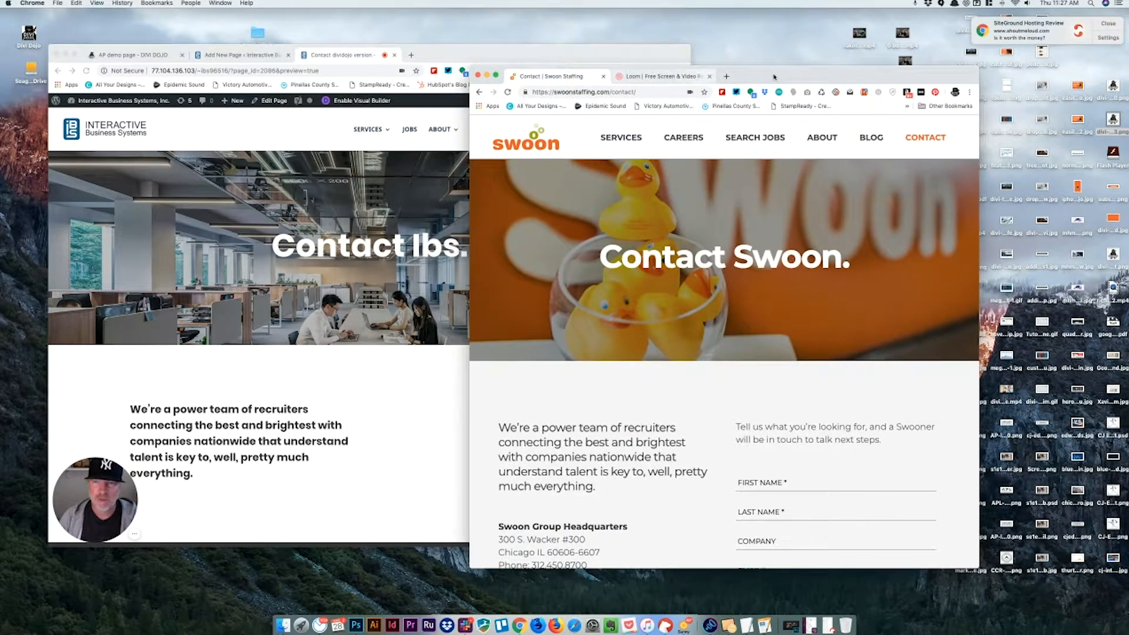
drag(775, 77, 639, 58)
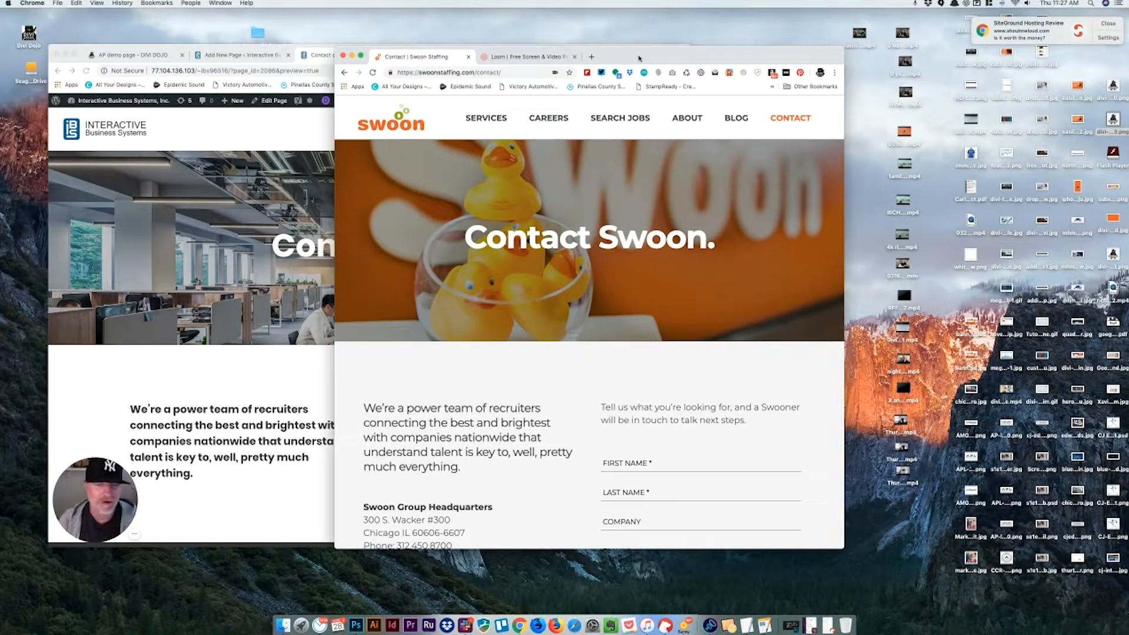
drag(639, 58, 861, 56)
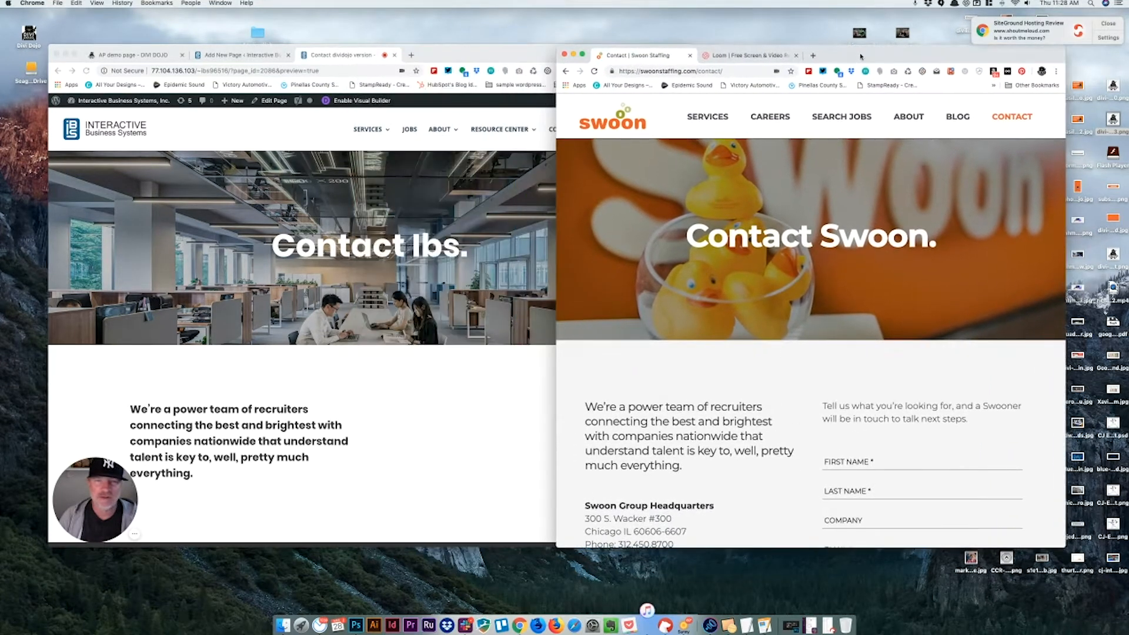
click(462, 53)
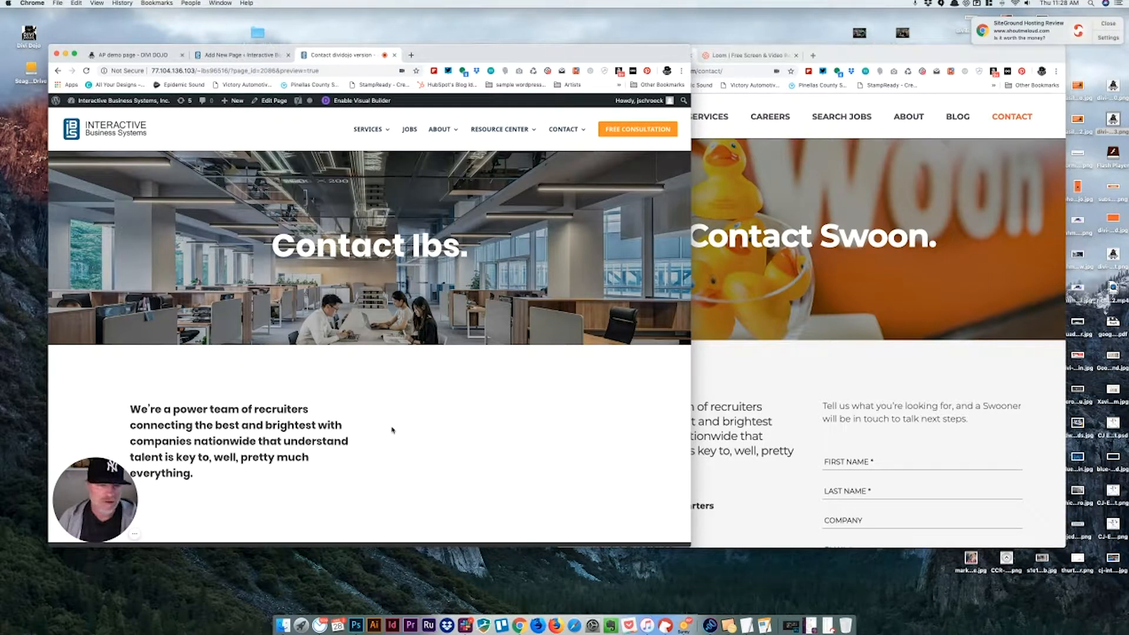
Step: Examine the Swoon page's office addresses and contact form, with the draft's page editor open for comparison
click(922, 402)
scroll(647, 286, down, 5)
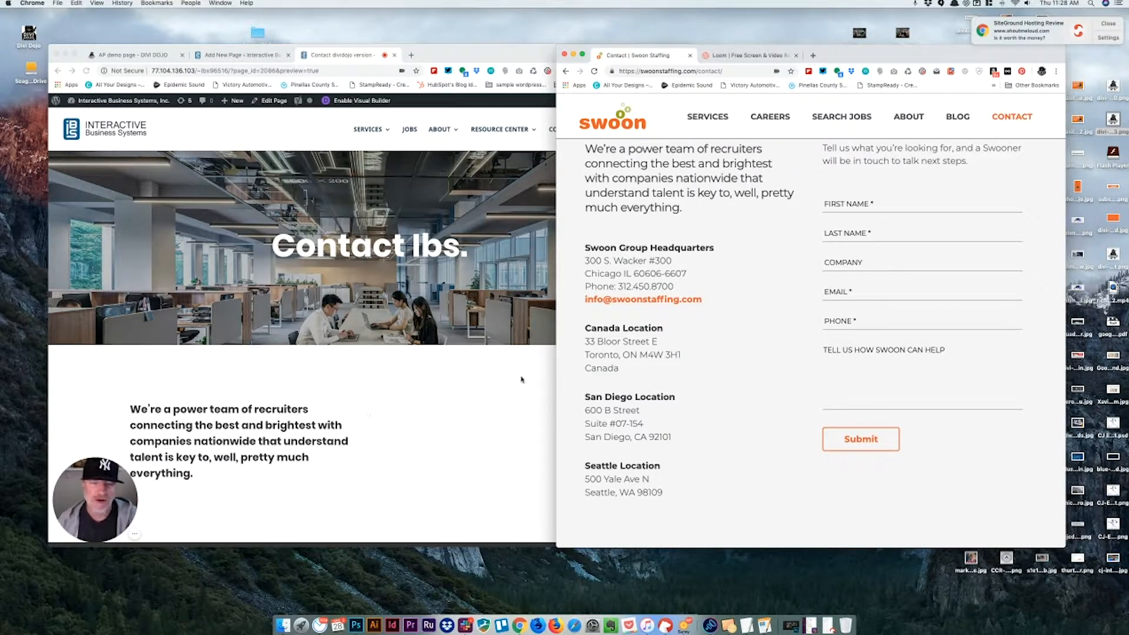
click(471, 376)
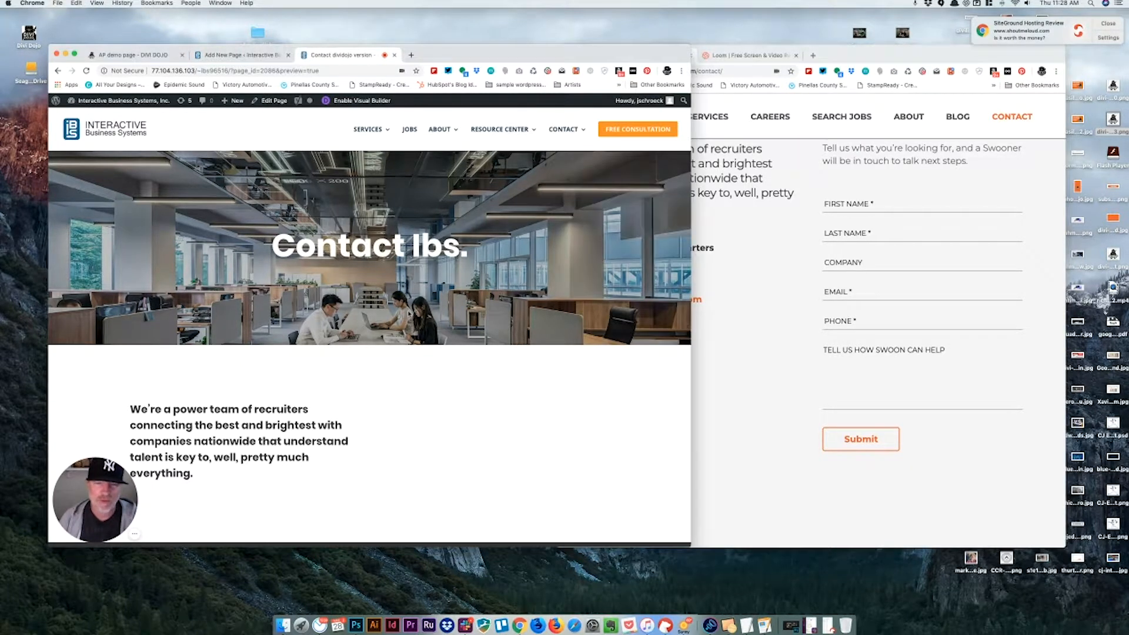
click(250, 54)
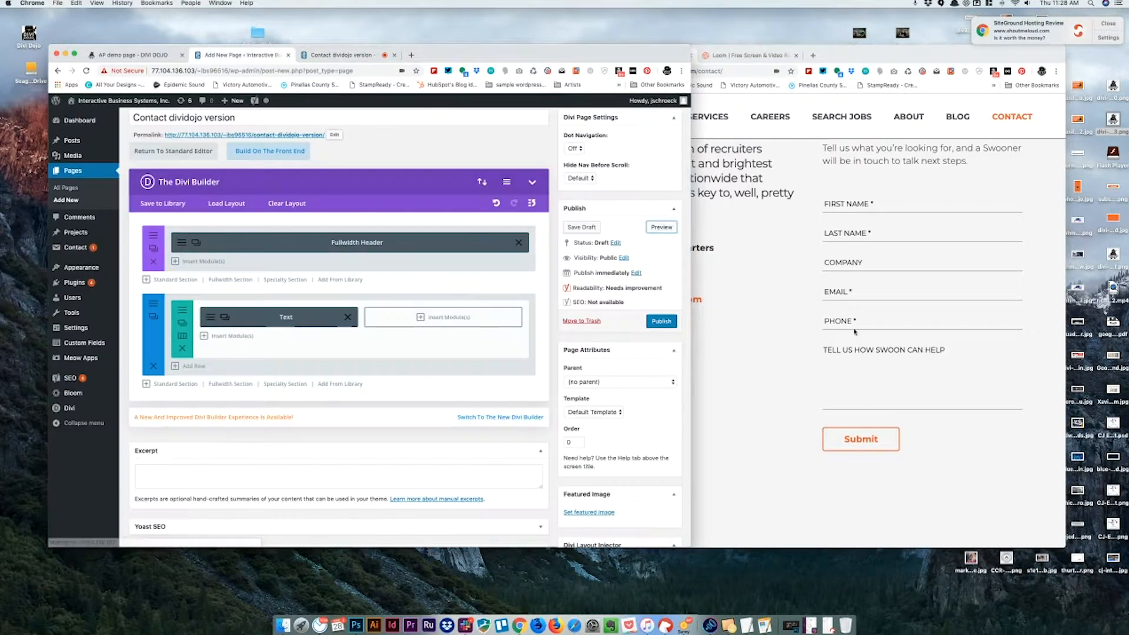
click(749, 306)
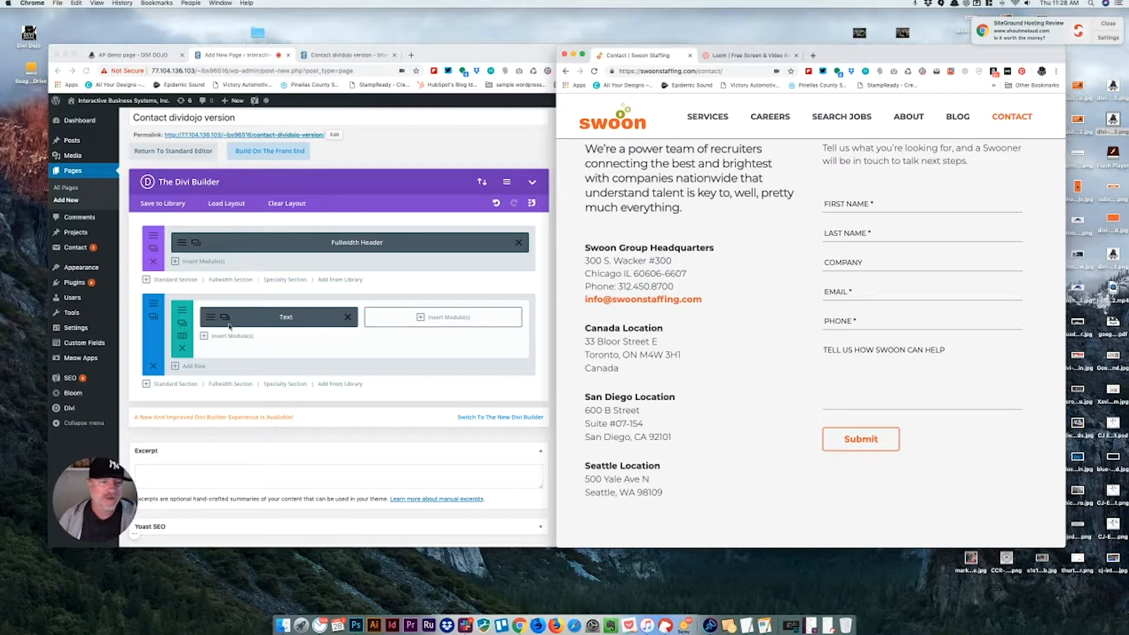
Step: Set the intro Text module's admin label to its opening words, "We're a power team of recruiters connecting the best and brightest", and save
click(212, 319)
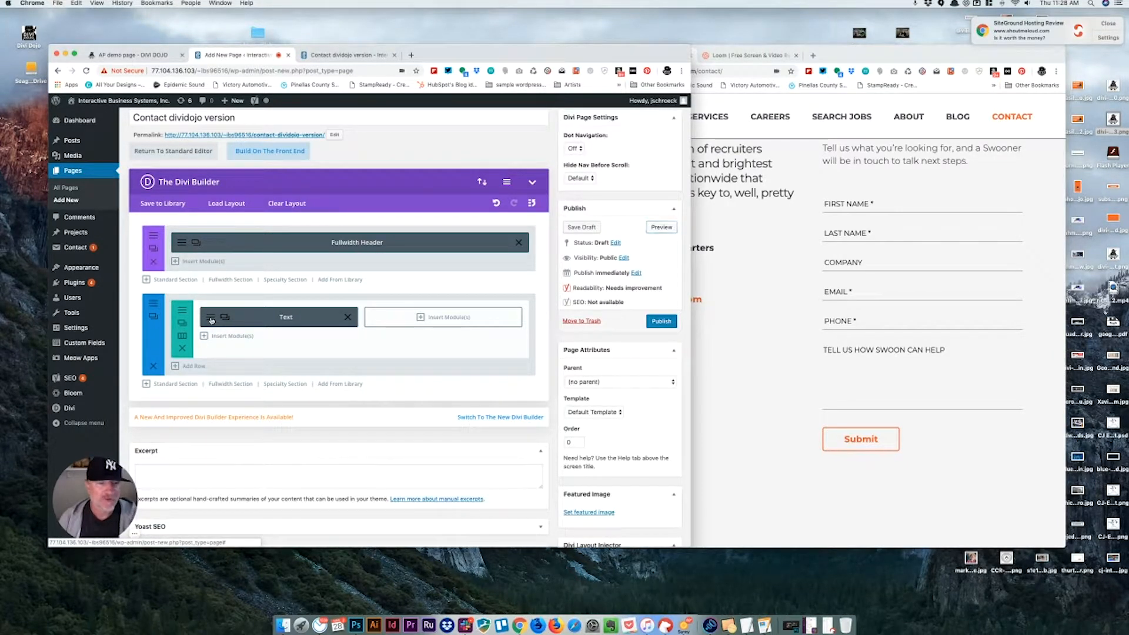
click(212, 319)
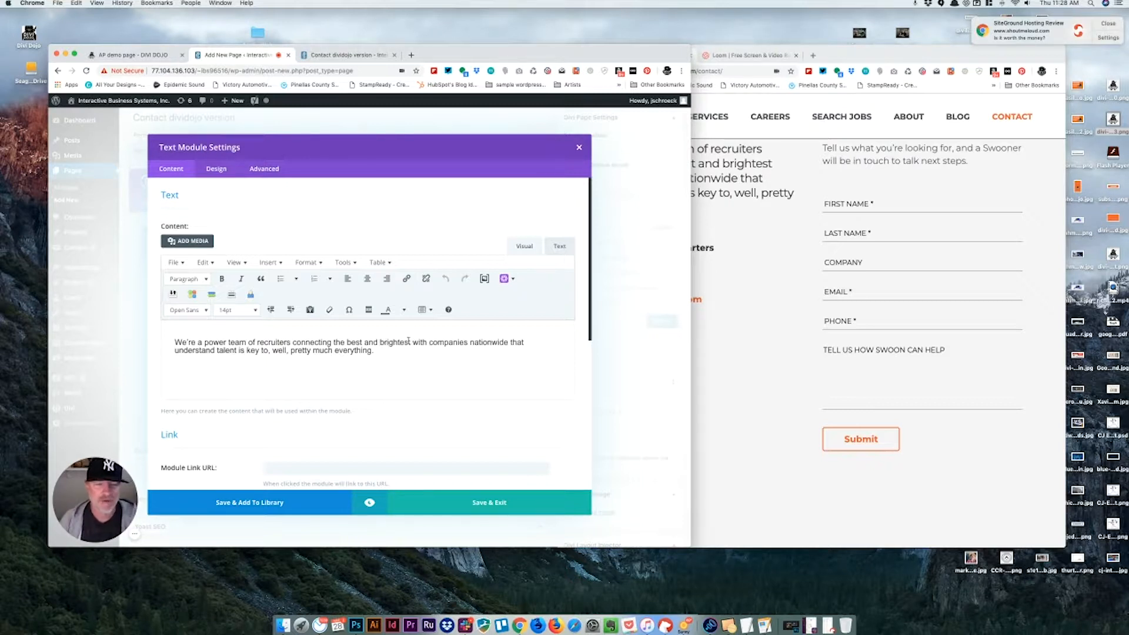
drag(411, 341, 193, 335)
key(super+c)
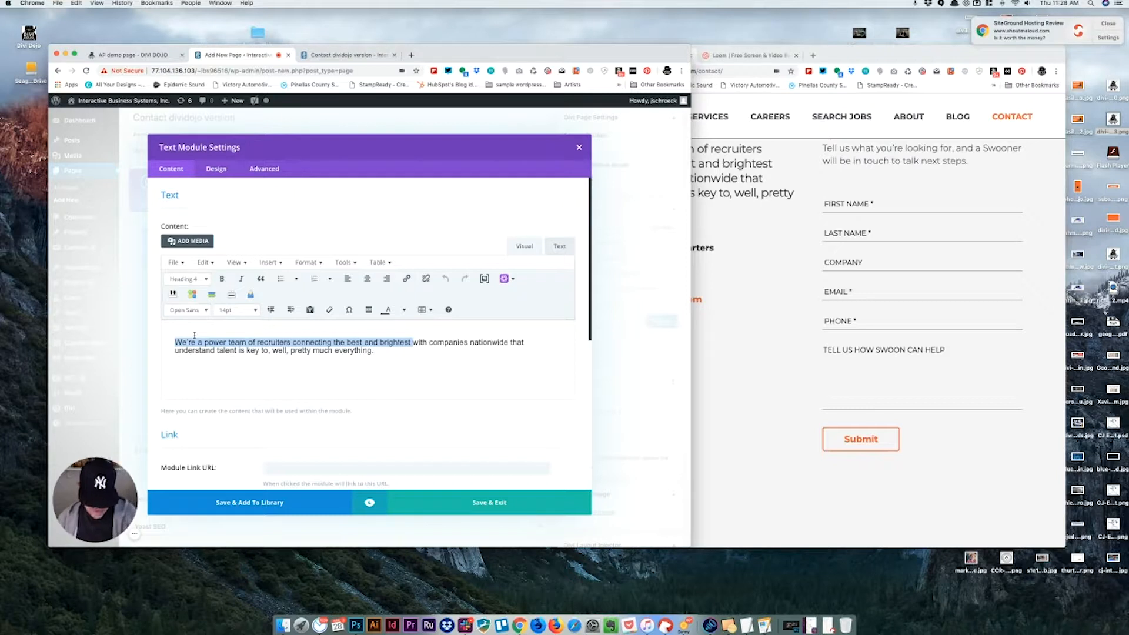
scroll(265, 352, down, 5)
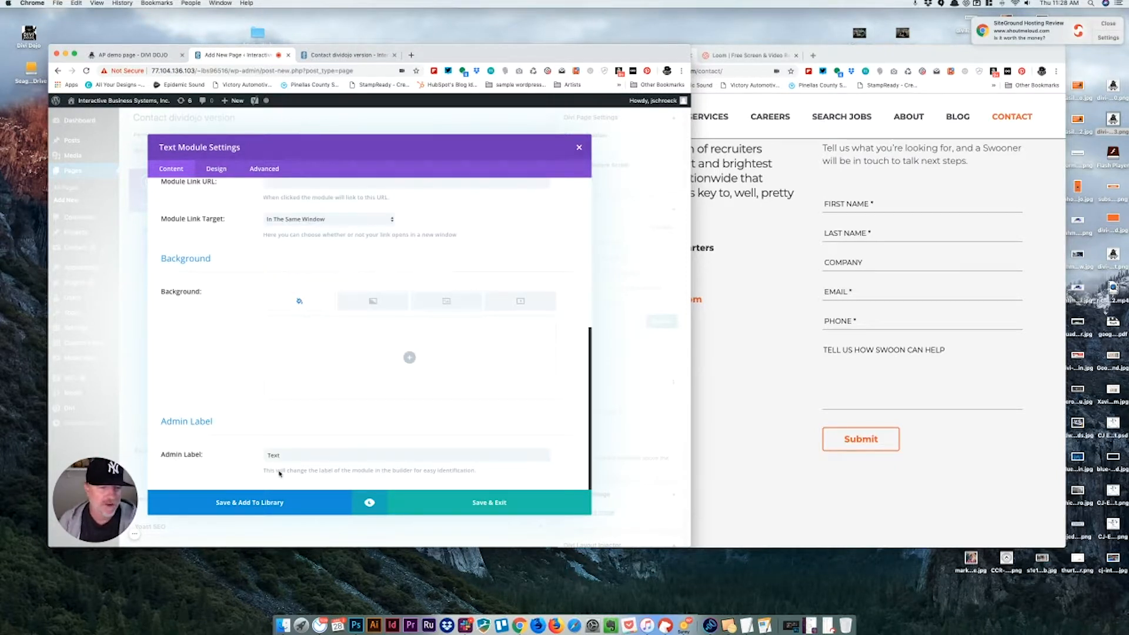
drag(285, 456, 253, 454)
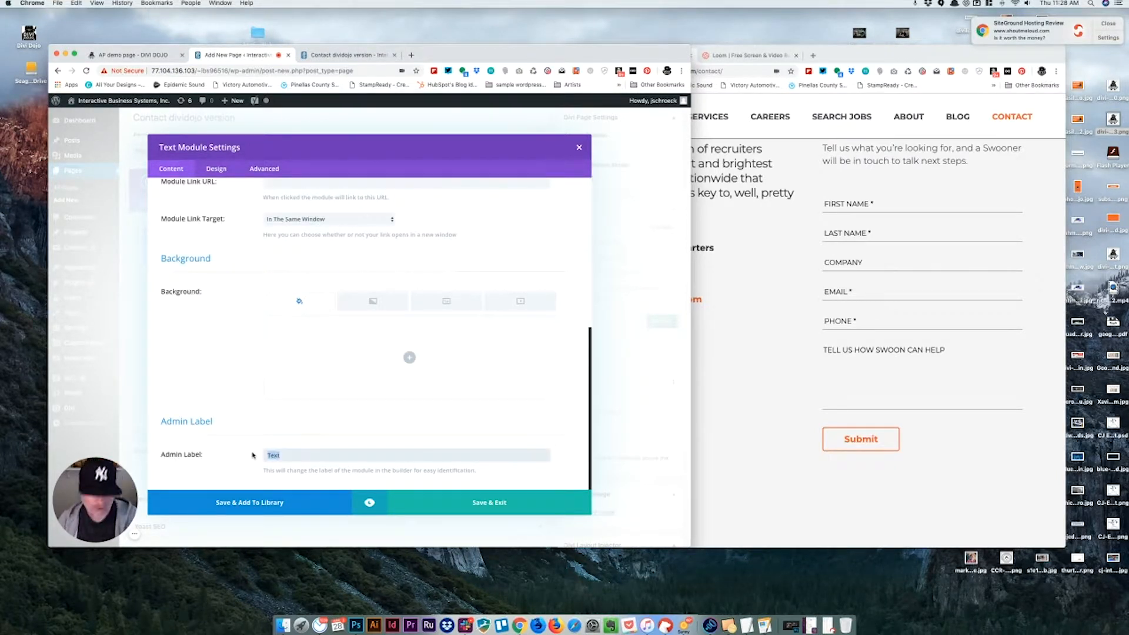
key(super+v)
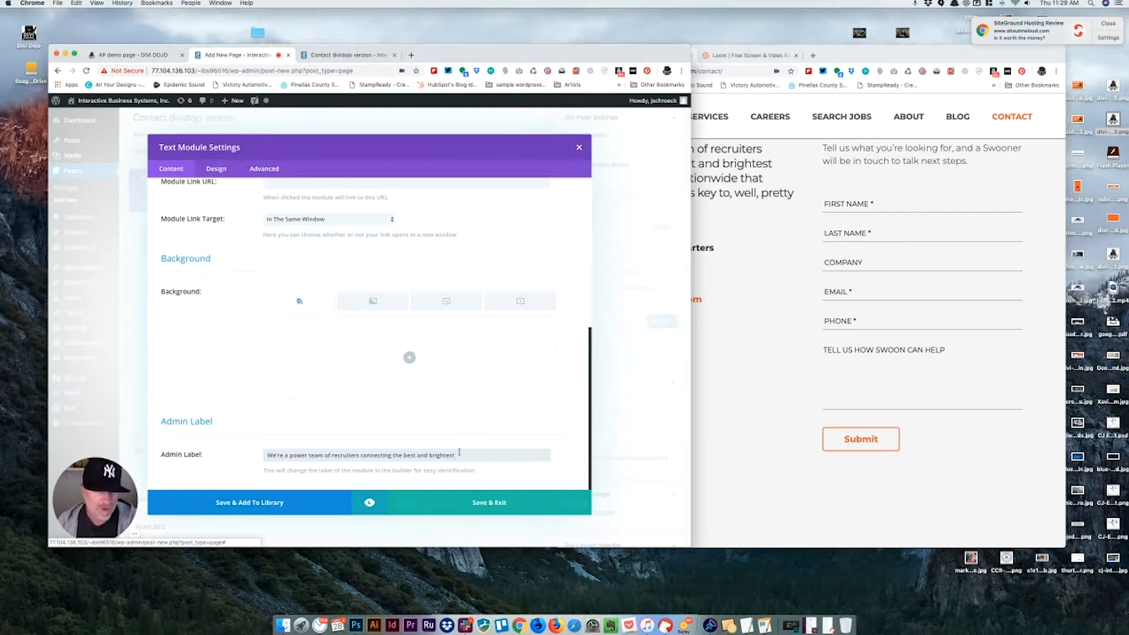
click(491, 504)
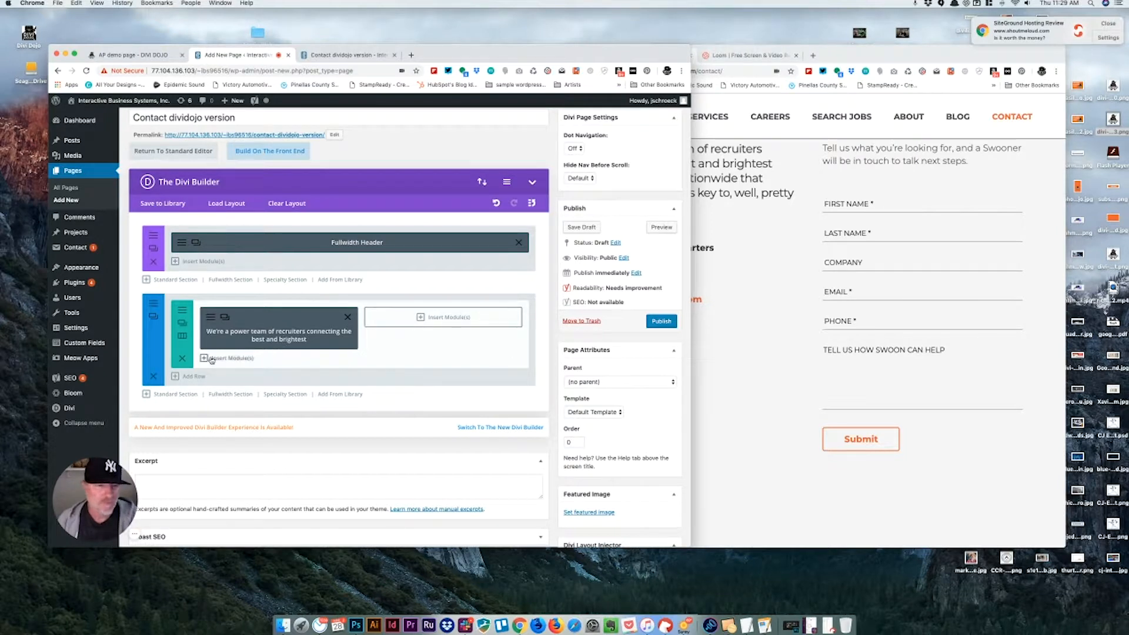
Step: Check the Swoon page's office addresses and insert a new Text module below the intro text in the first column
click(733, 350)
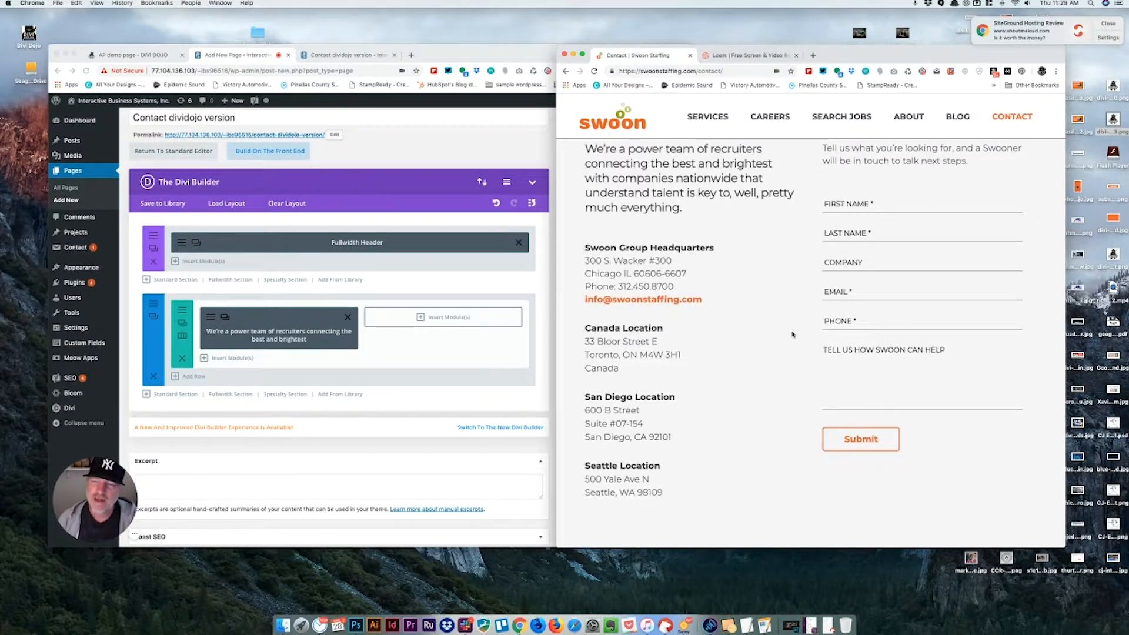
scroll(793, 334, up, 2)
scroll(793, 334, down, 5)
scroll(670, 297, up, 2)
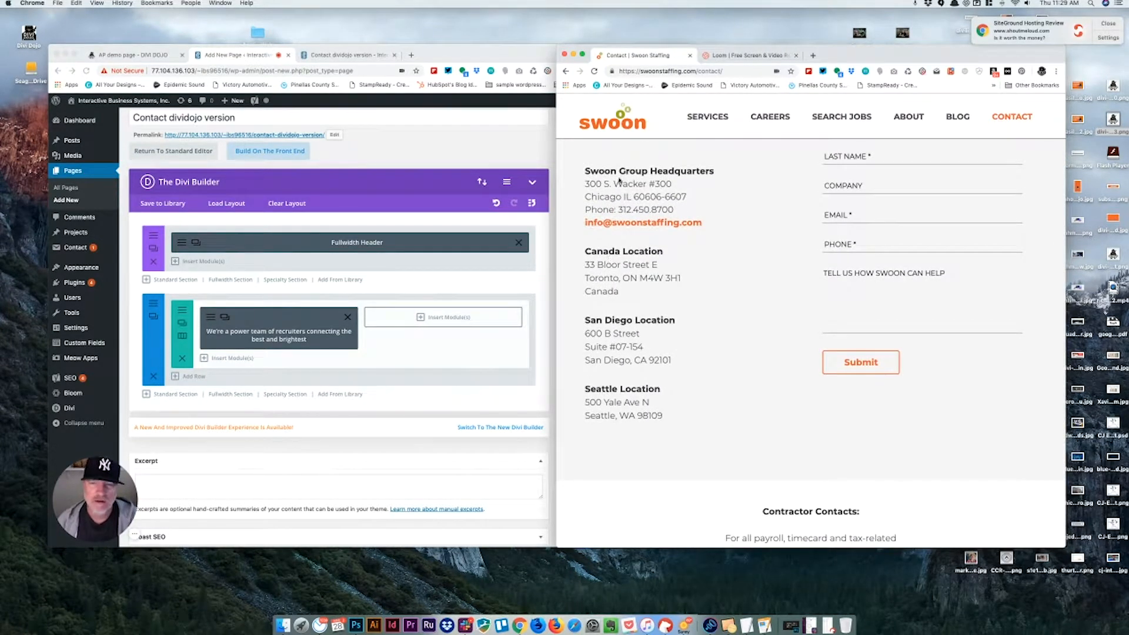
click(228, 359)
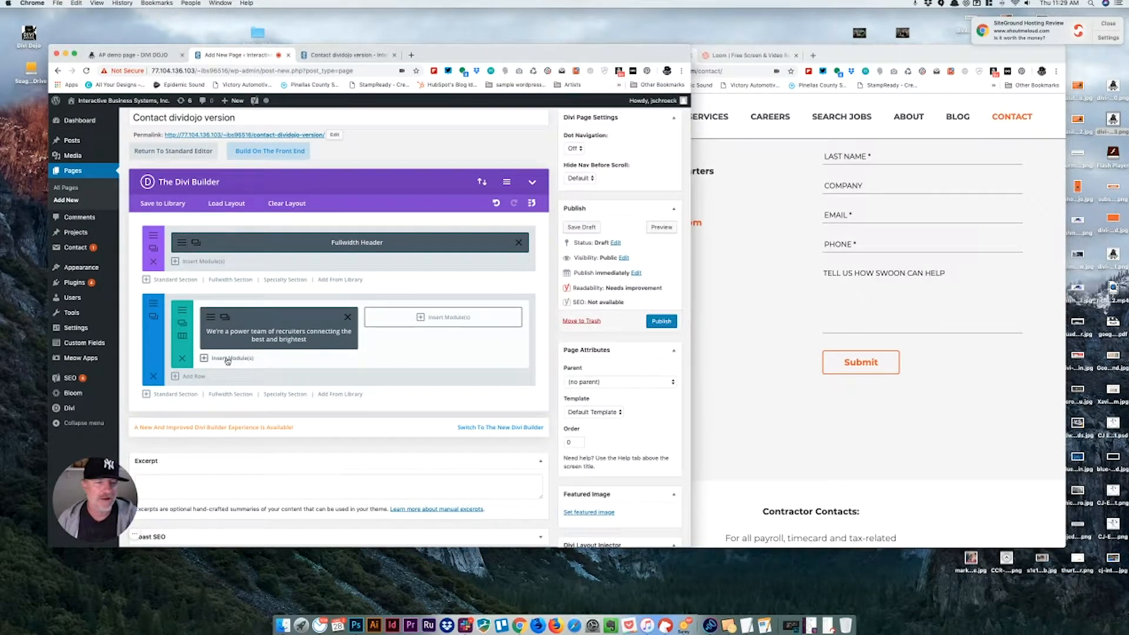
click(229, 358)
scroll(335, 456, down, 3)
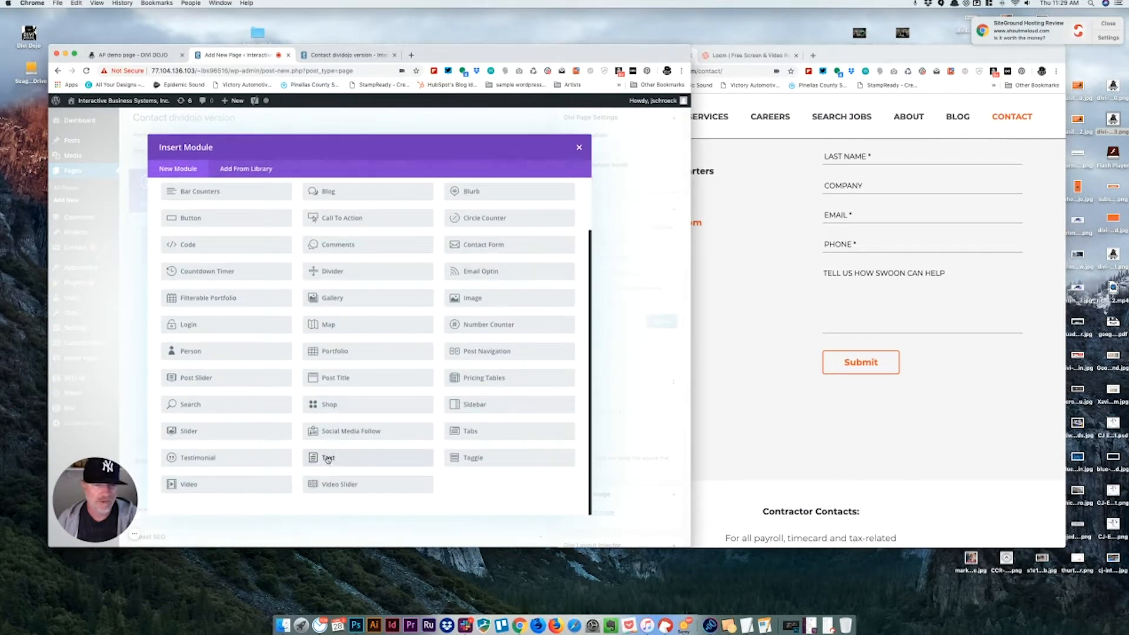
click(328, 459)
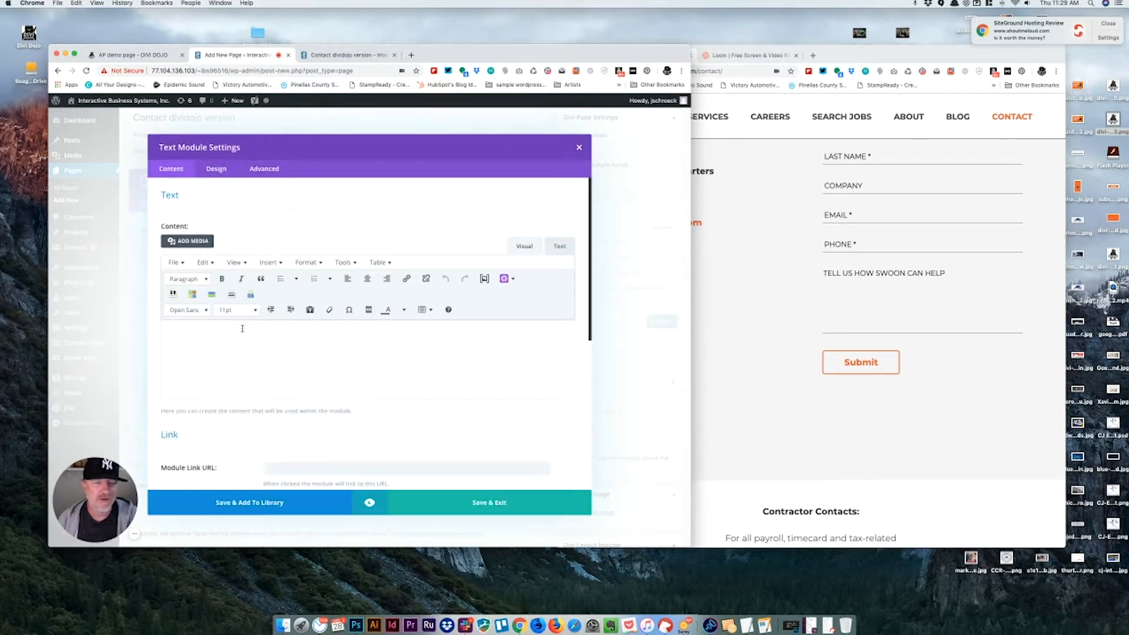
Step: Copy the San Diego Location heading and address from the Swoon page and paste them as the new Text module's content
click(725, 290)
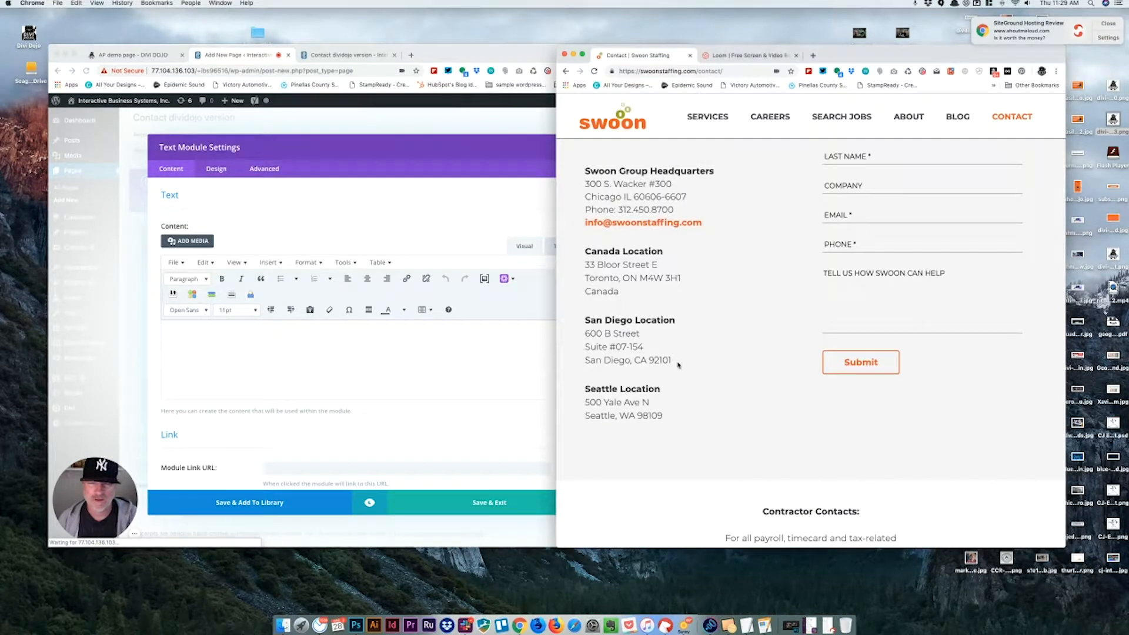
drag(678, 364, 585, 326)
key(super+c)
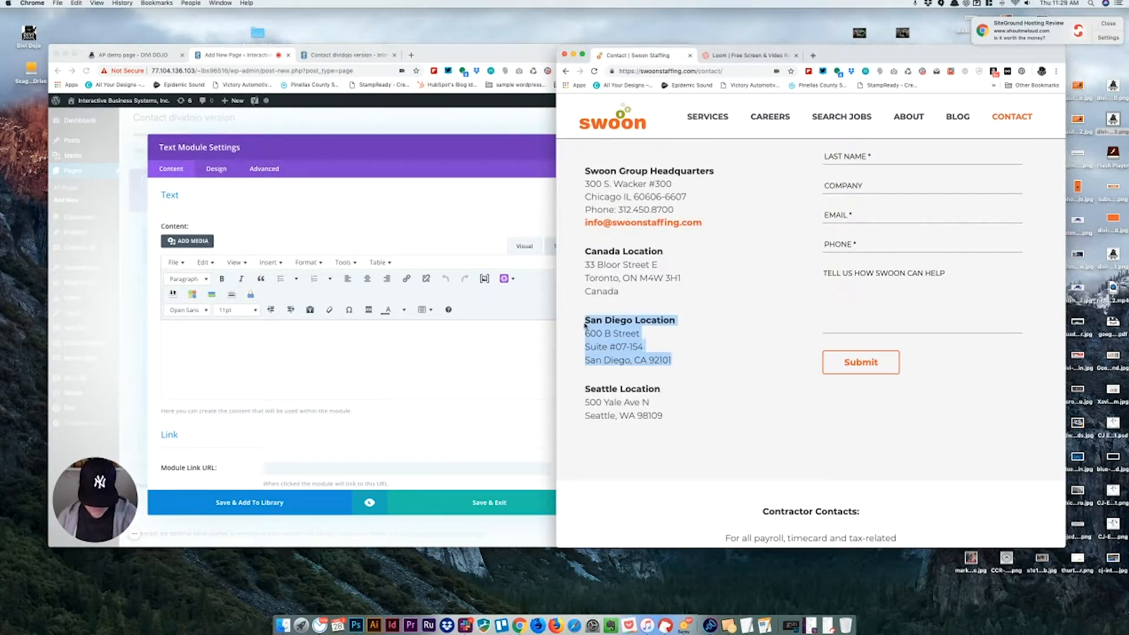
click(250, 332)
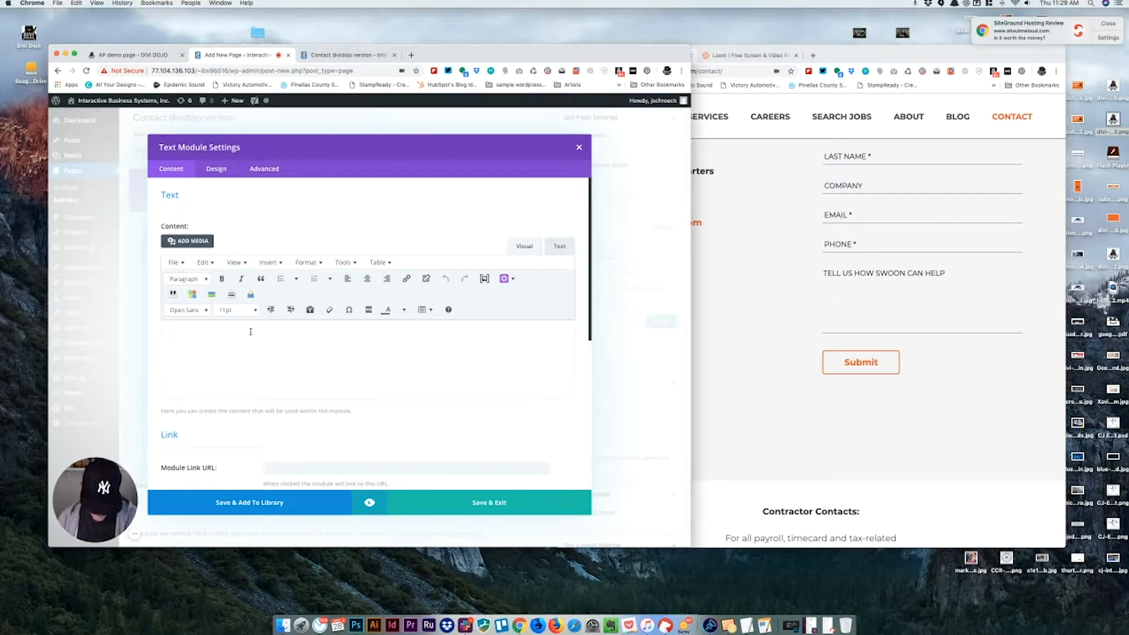
key(super+v)
drag(241, 333, 146, 331)
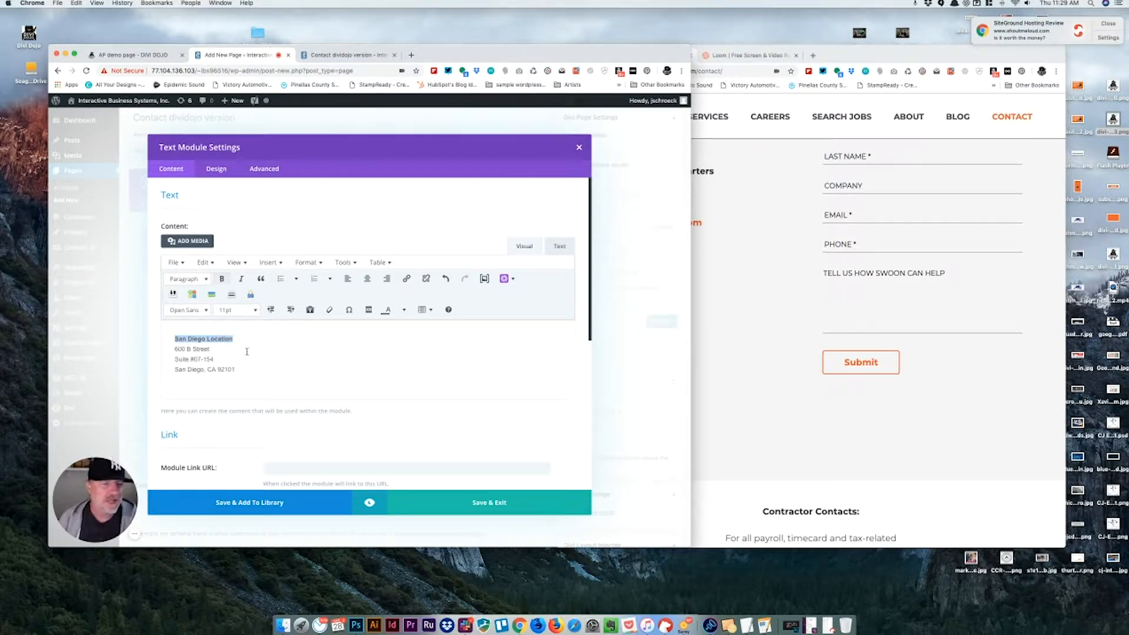
key(super+r)
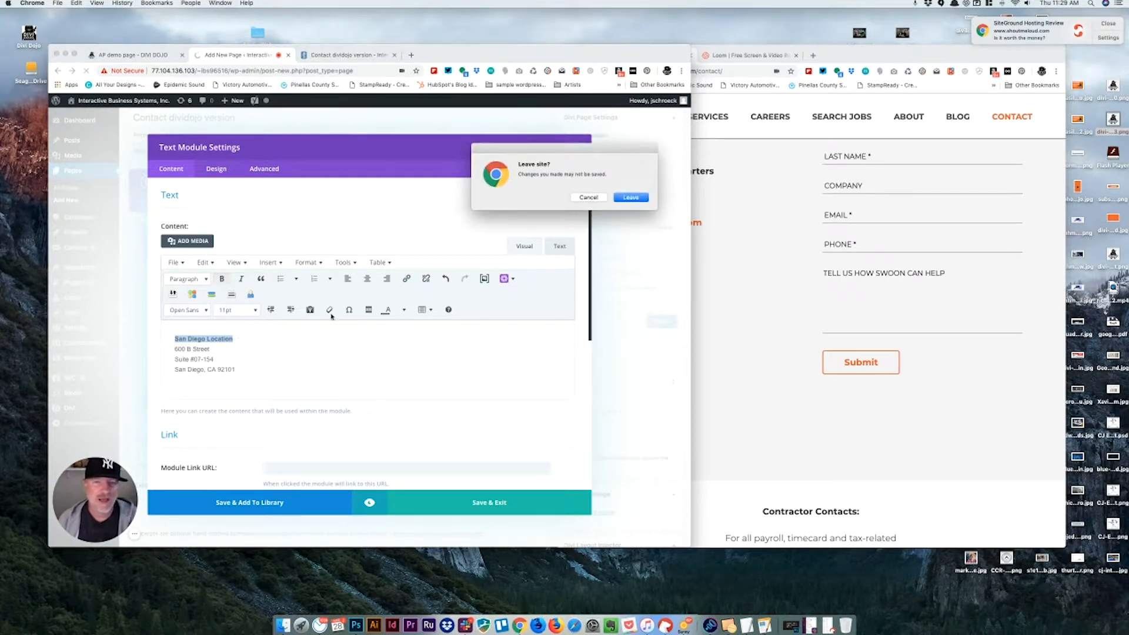
click(596, 201)
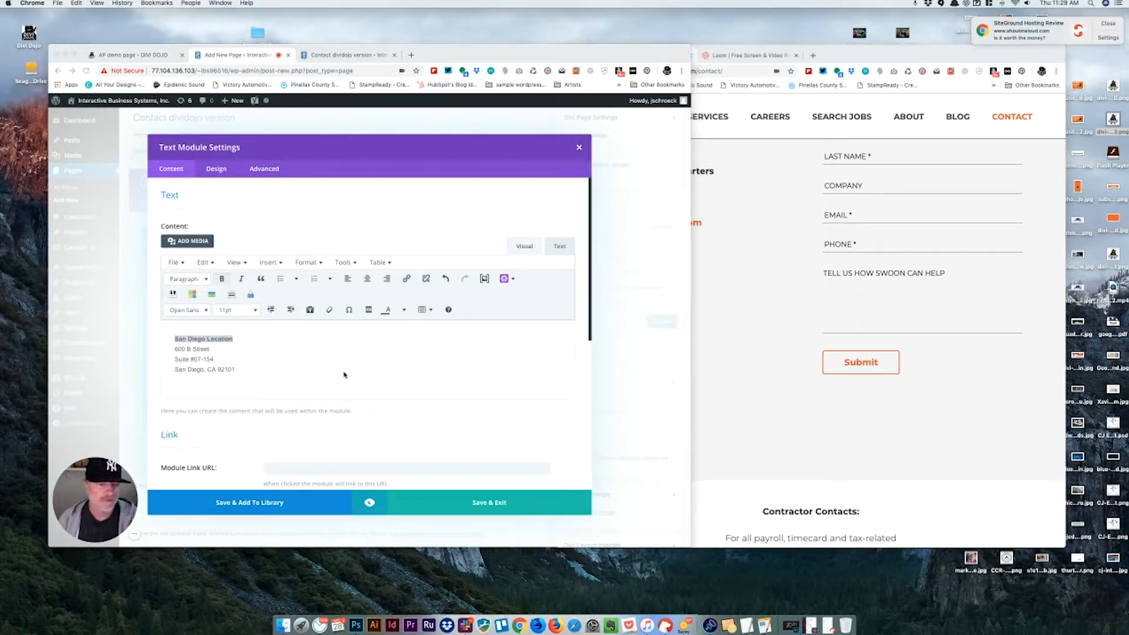
click(237, 338)
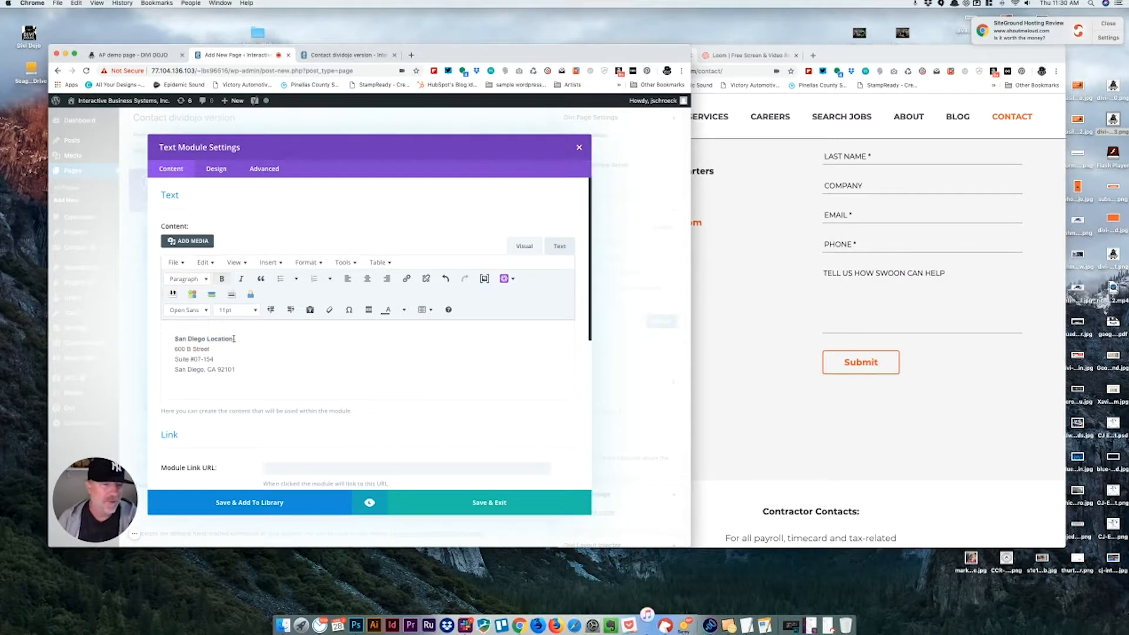
triple_click(237, 339)
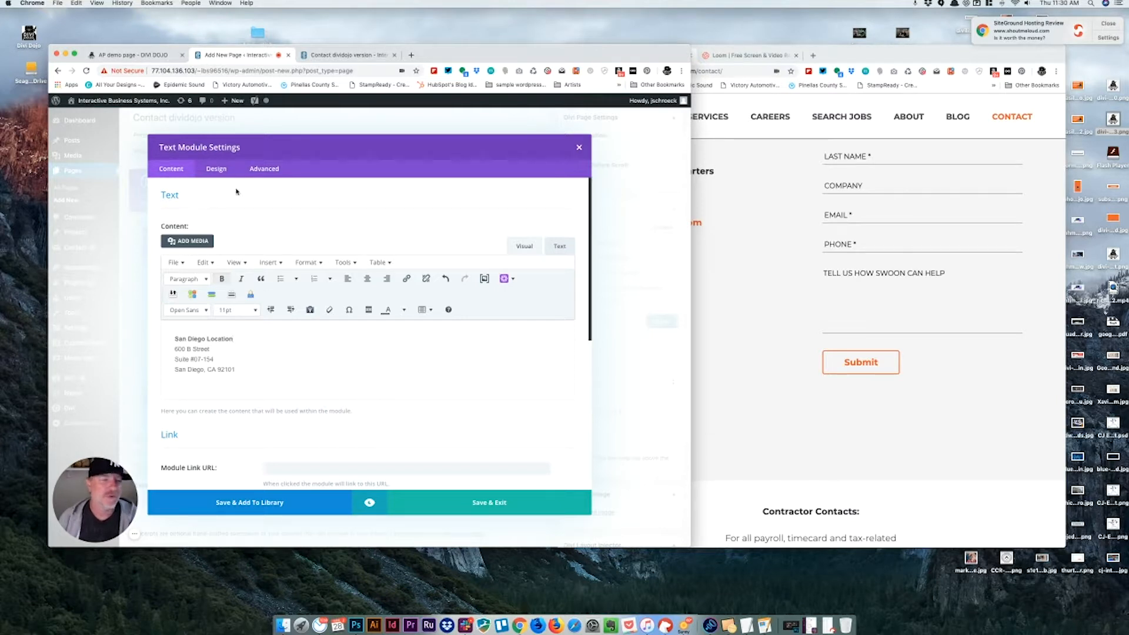
Step: Set the address module's text size to 24px, its smartphone text size to 18px and its line height to 1.5em, and save
click(217, 170)
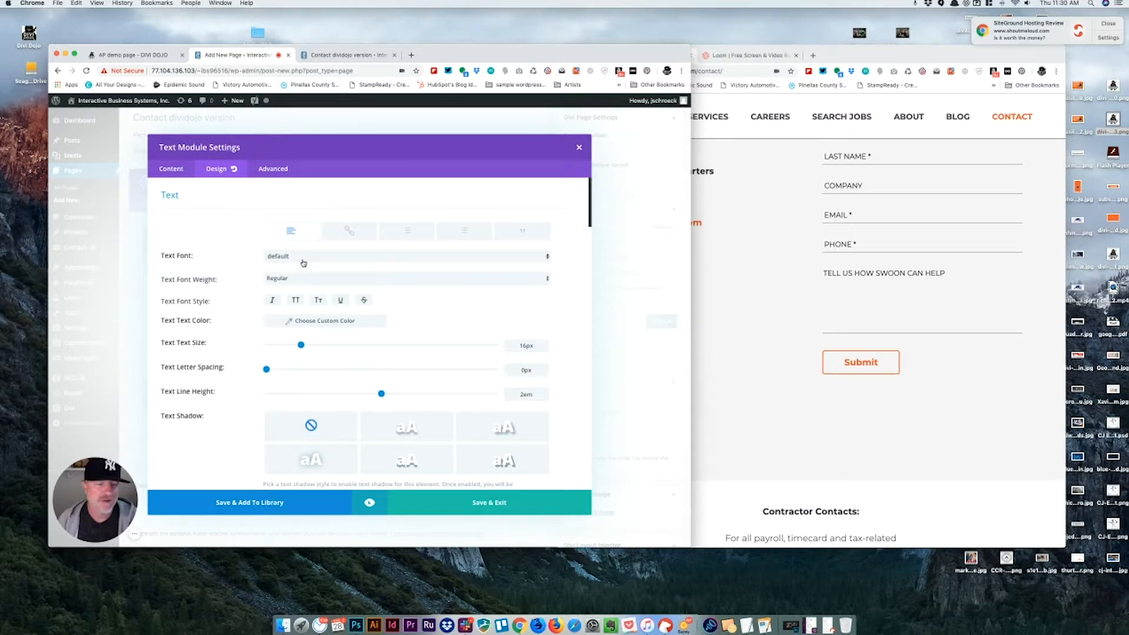
drag(301, 347, 320, 347)
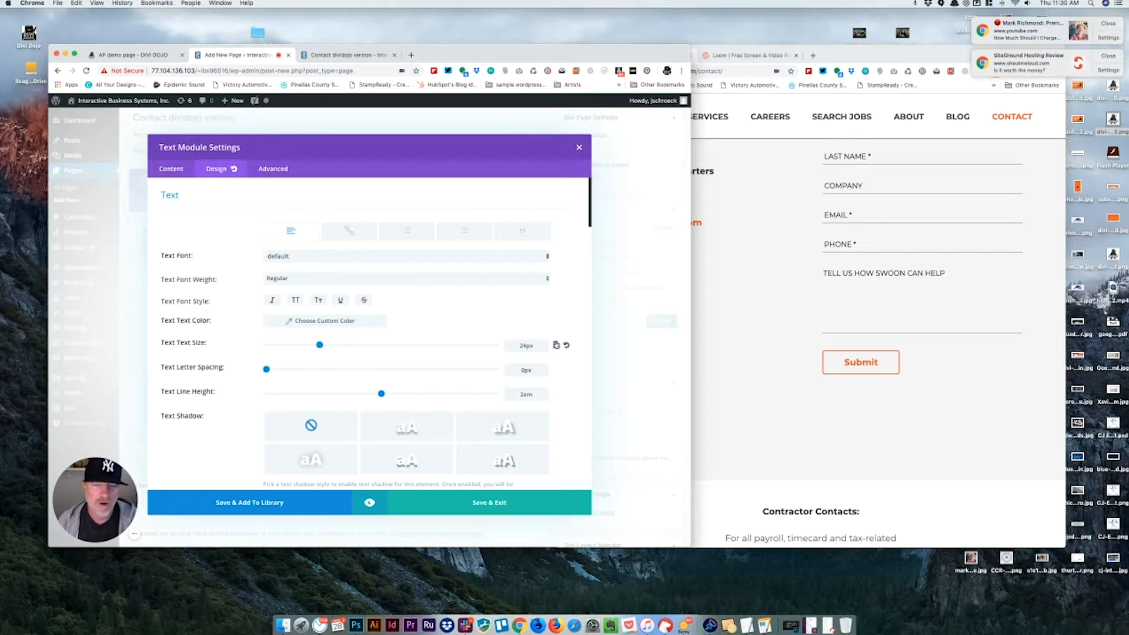
click(555, 345)
click(487, 352)
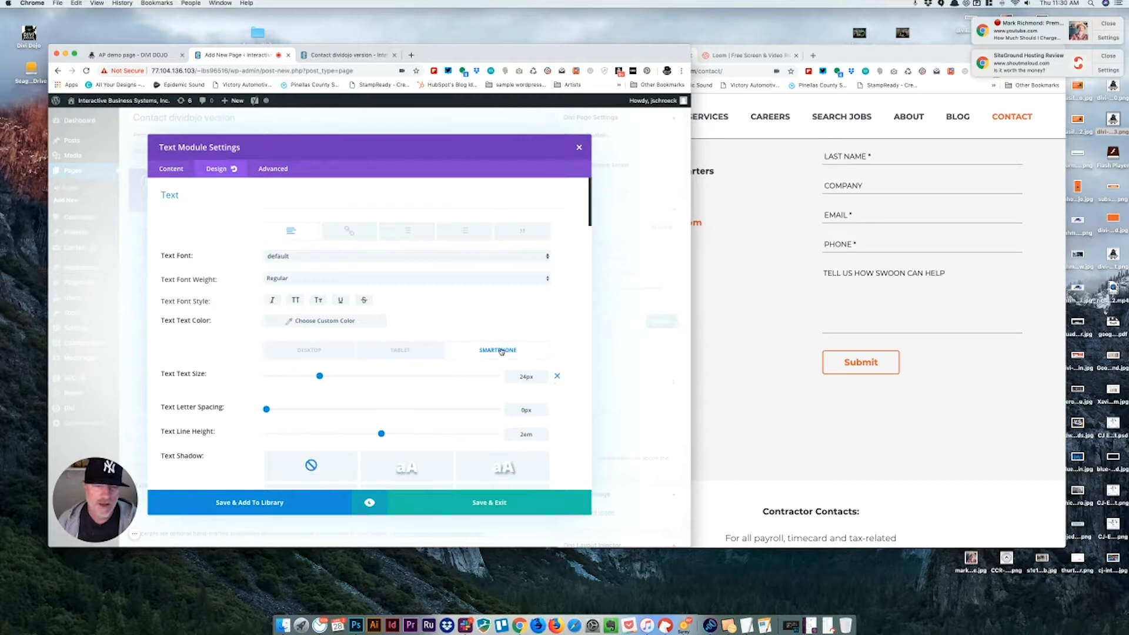
drag(319, 379, 306, 378)
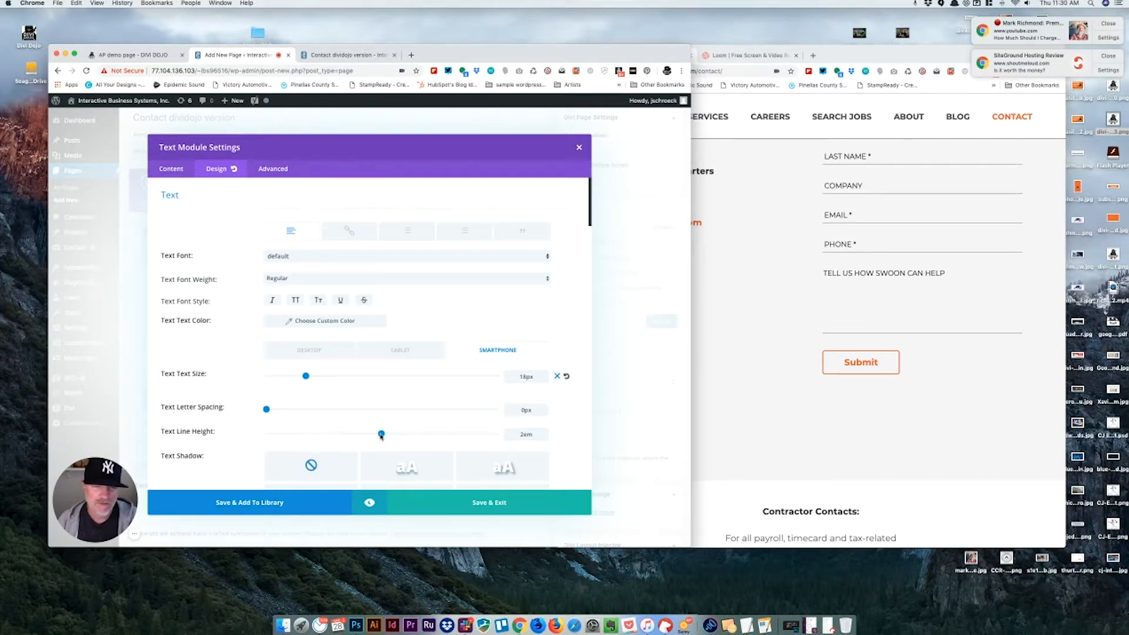
drag(381, 434, 328, 435)
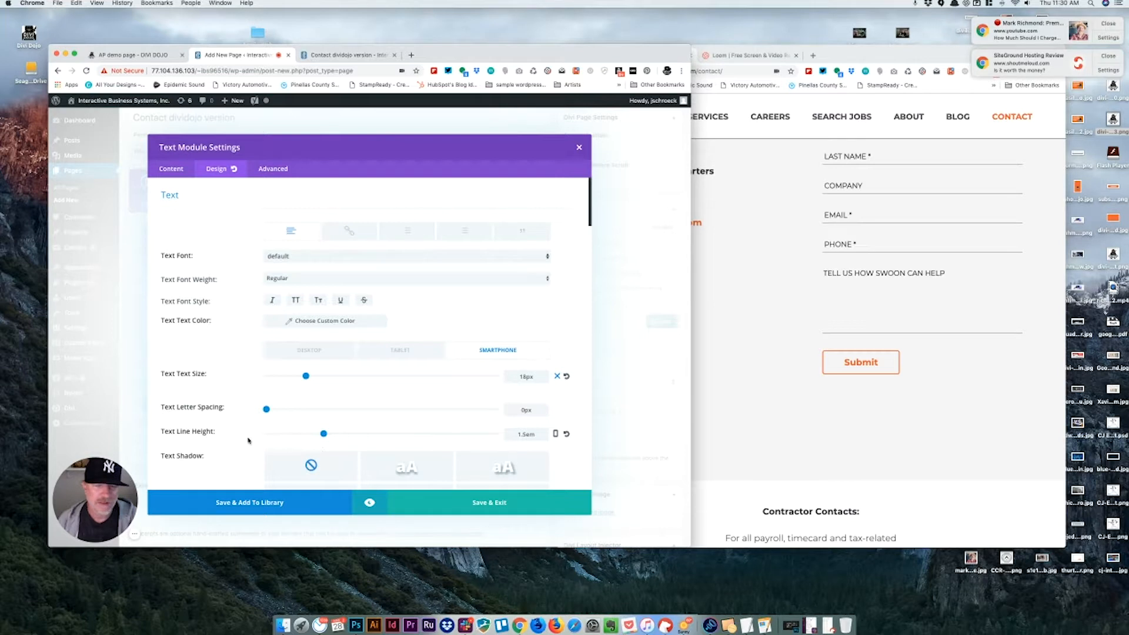
click(497, 505)
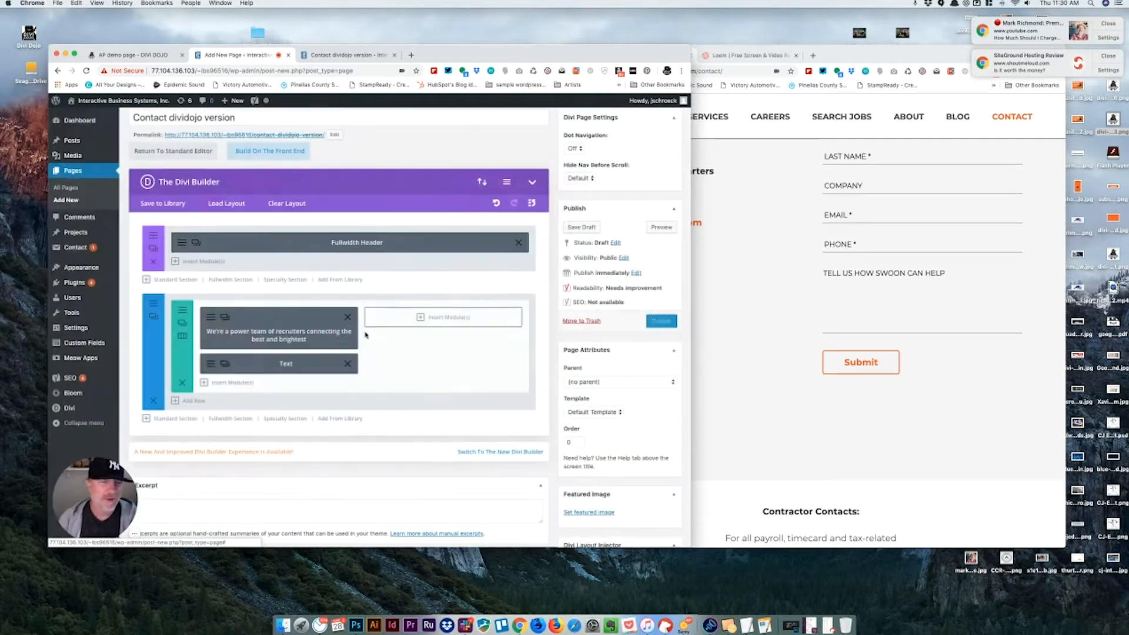
Step: Review the intro Text module's Heading 4 size and line height, and compare the intro and address text on the Swoon page
click(213, 321)
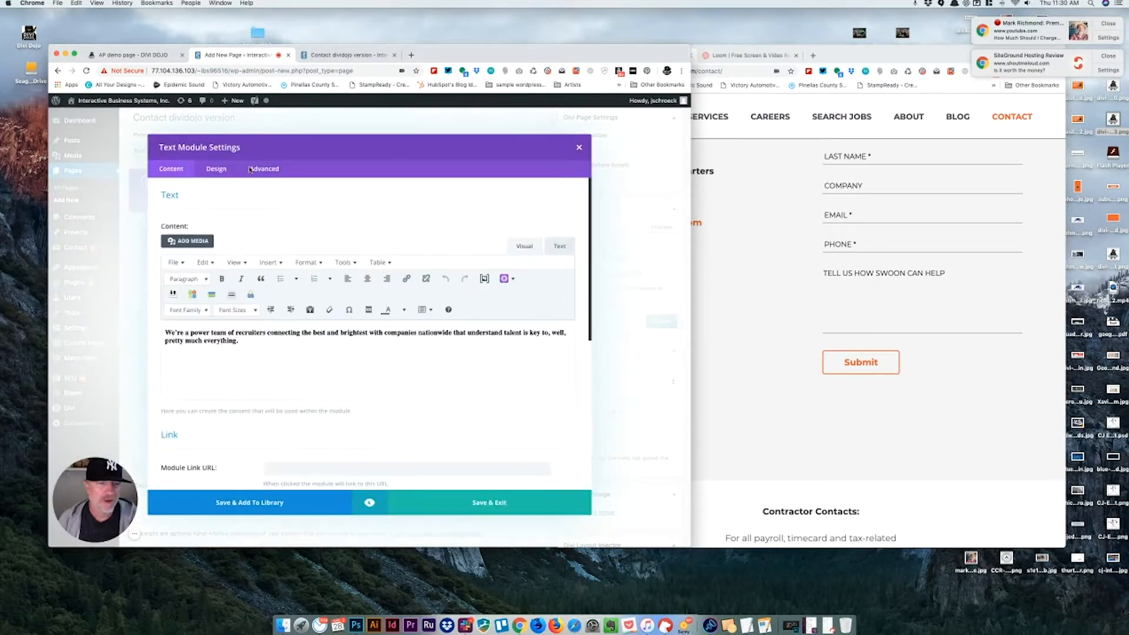
click(216, 170)
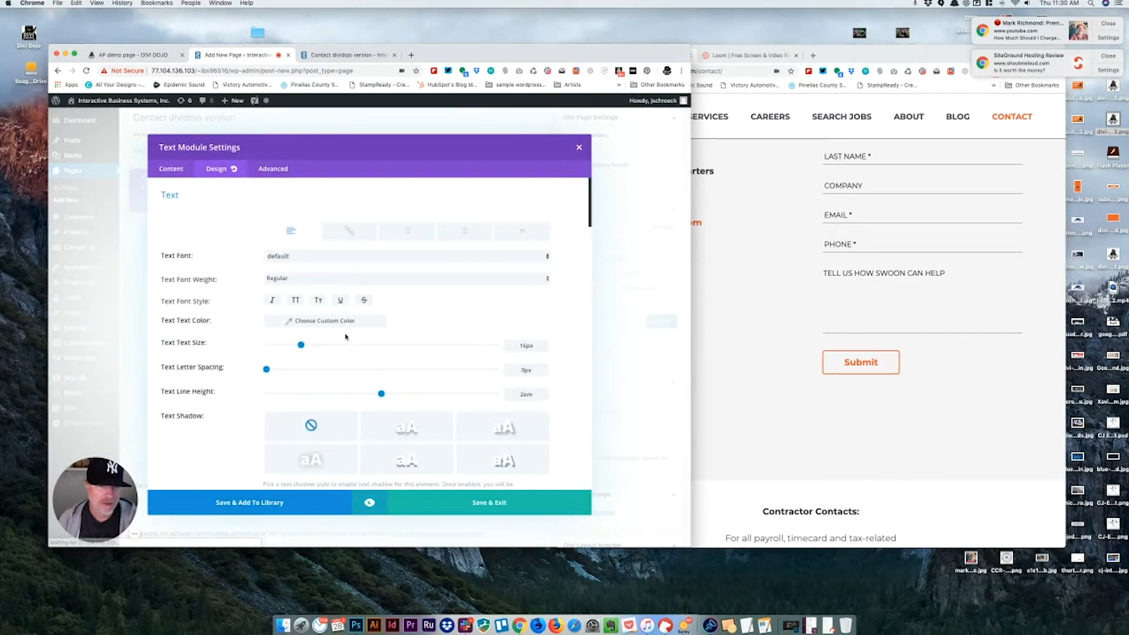
scroll(346, 335, down, 5)
scroll(348, 336, down, 5)
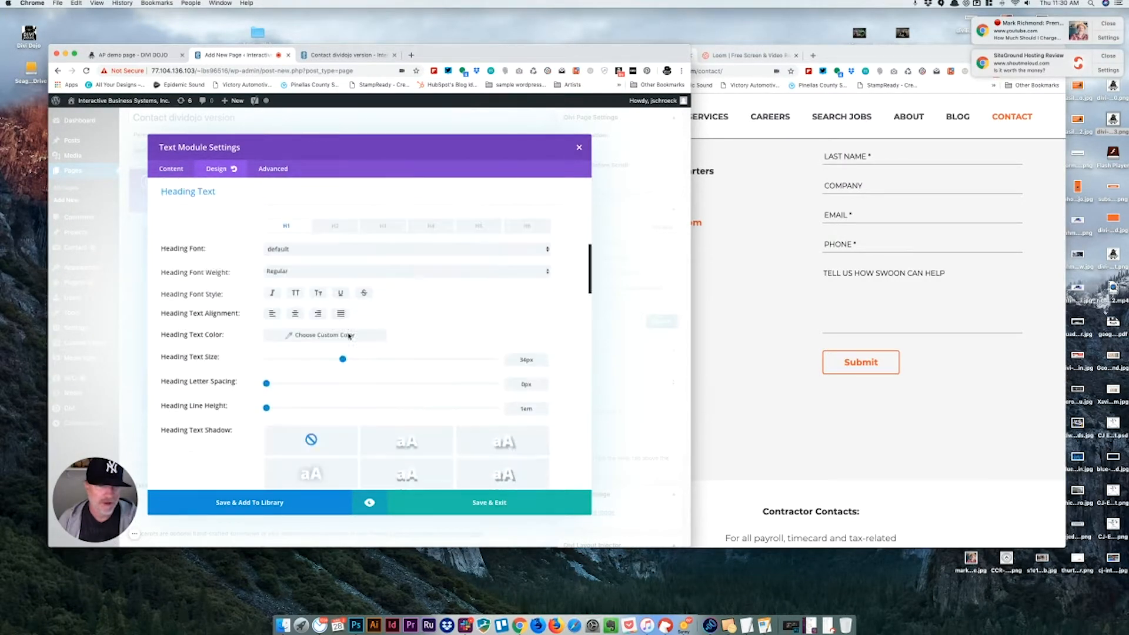
click(431, 218)
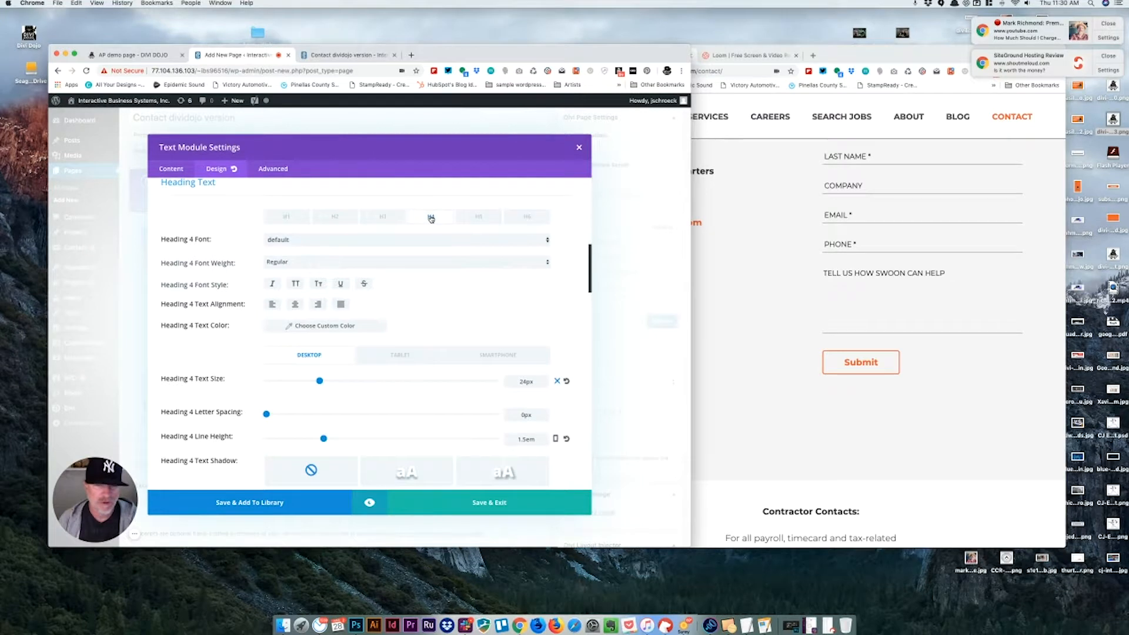
click(488, 504)
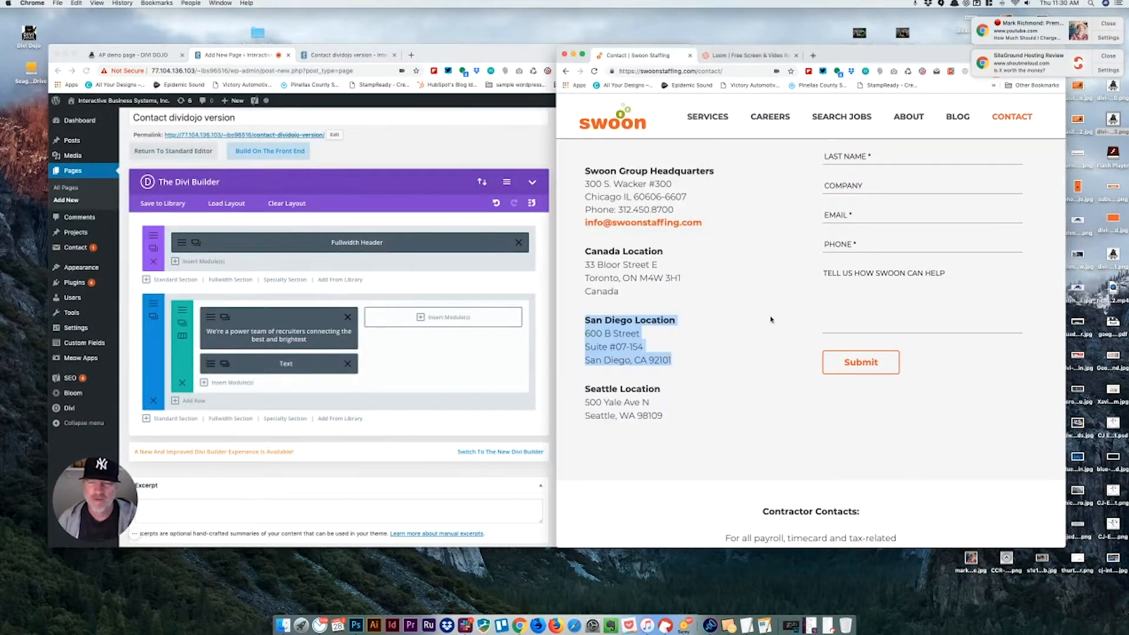
click(769, 320)
scroll(648, 251, up, 2)
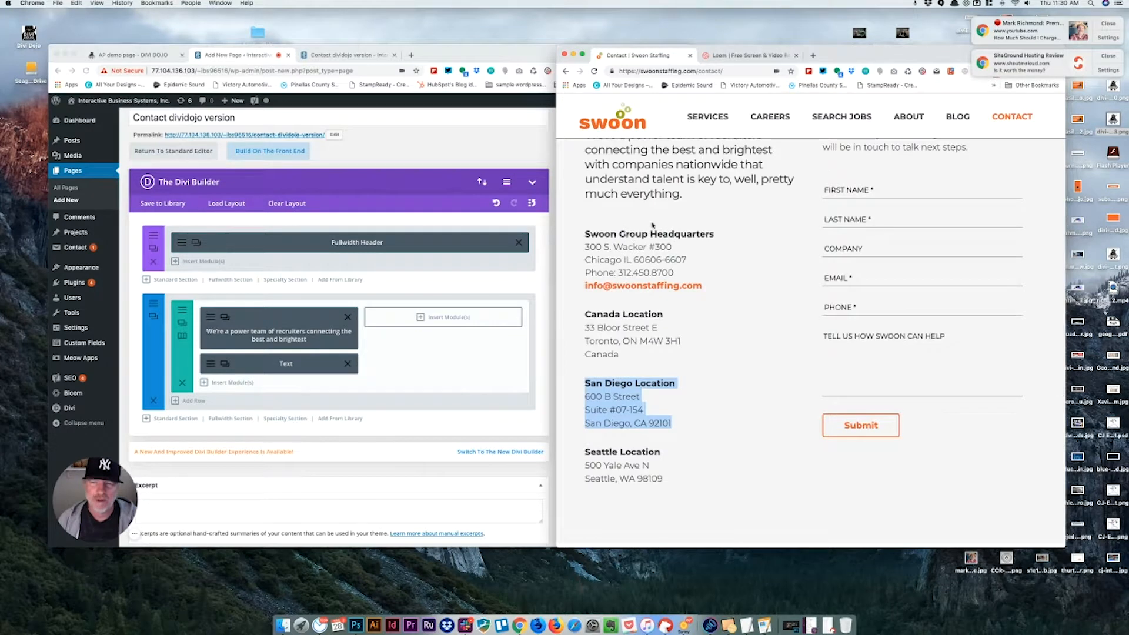
scroll(650, 168, up, 2)
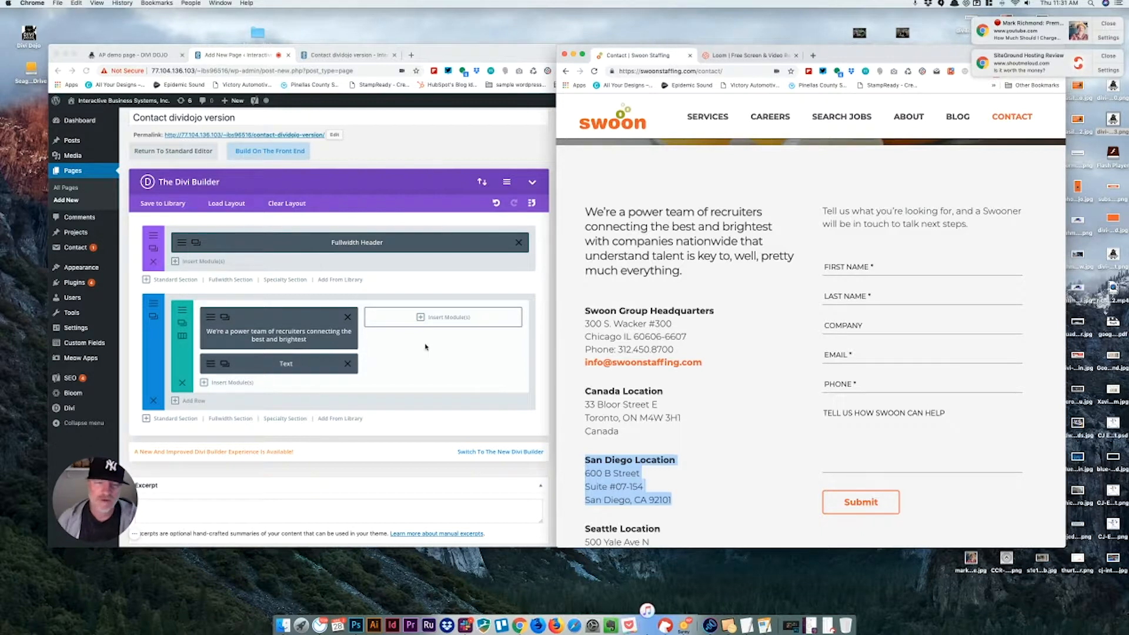
Step: Set the new address Text module's admin label to its heading, "San Diego Location"
click(216, 363)
click(718, 297)
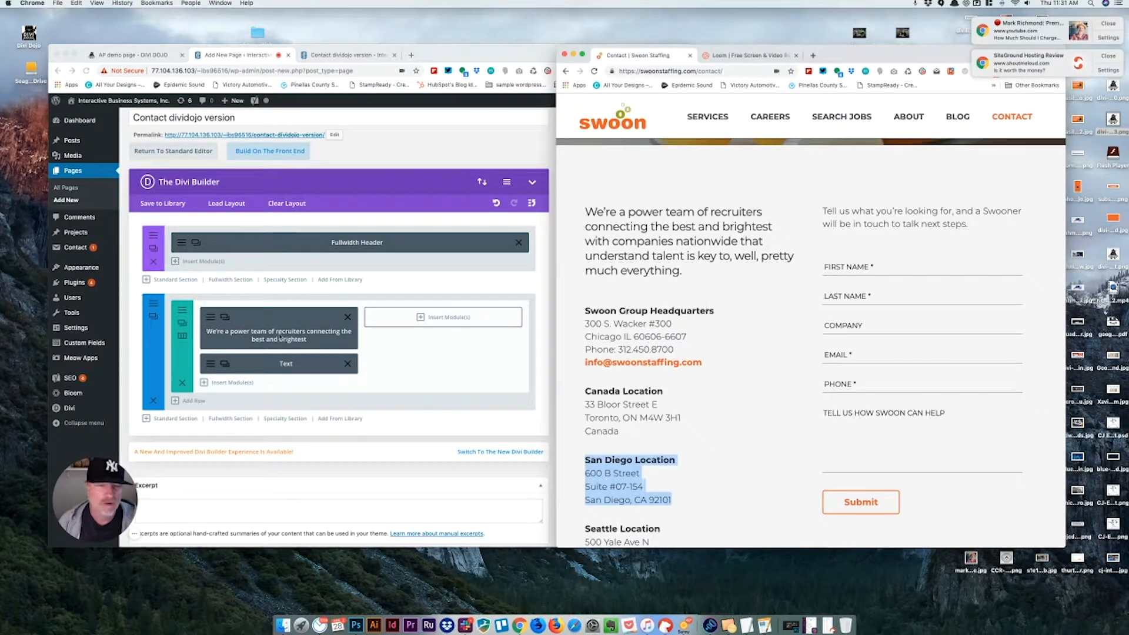
click(211, 364)
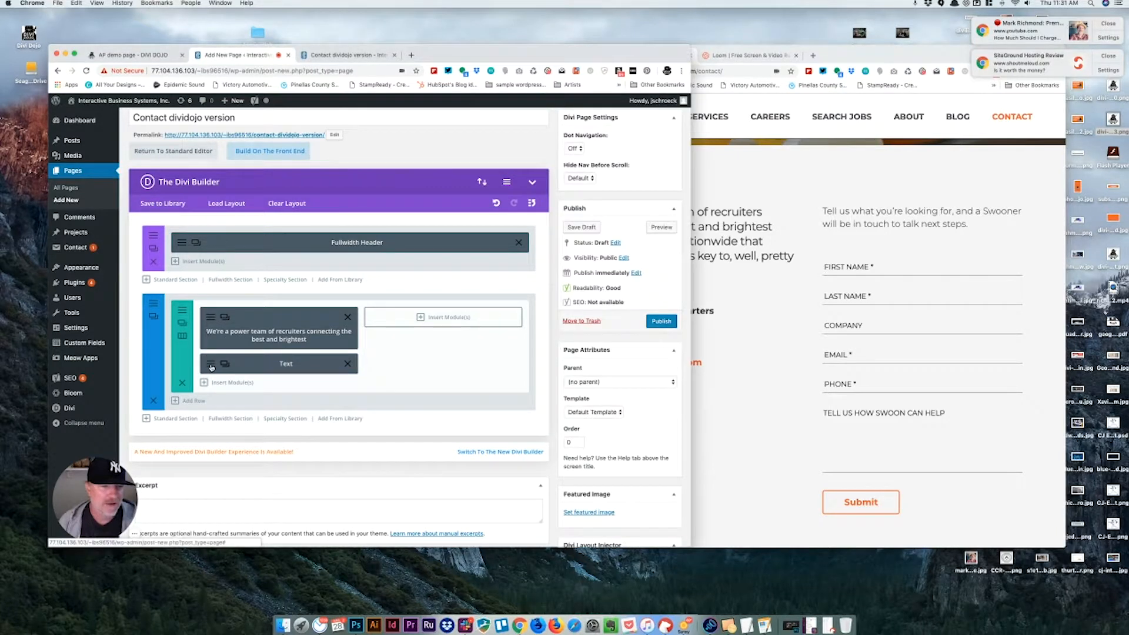
click(211, 367)
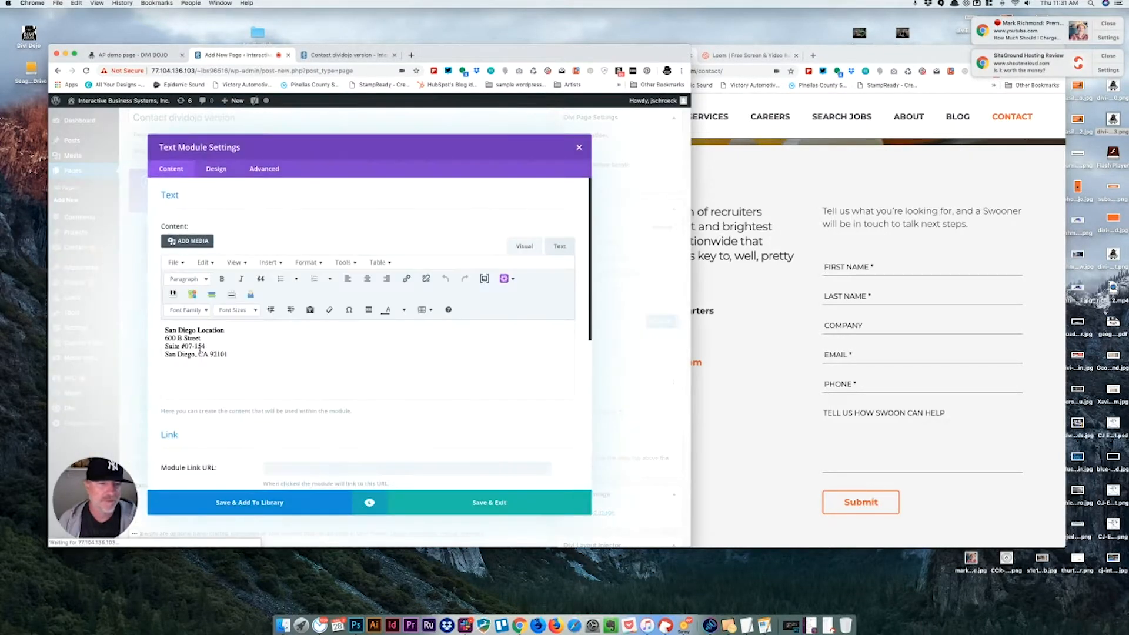
drag(233, 339, 146, 334)
key(super+c)
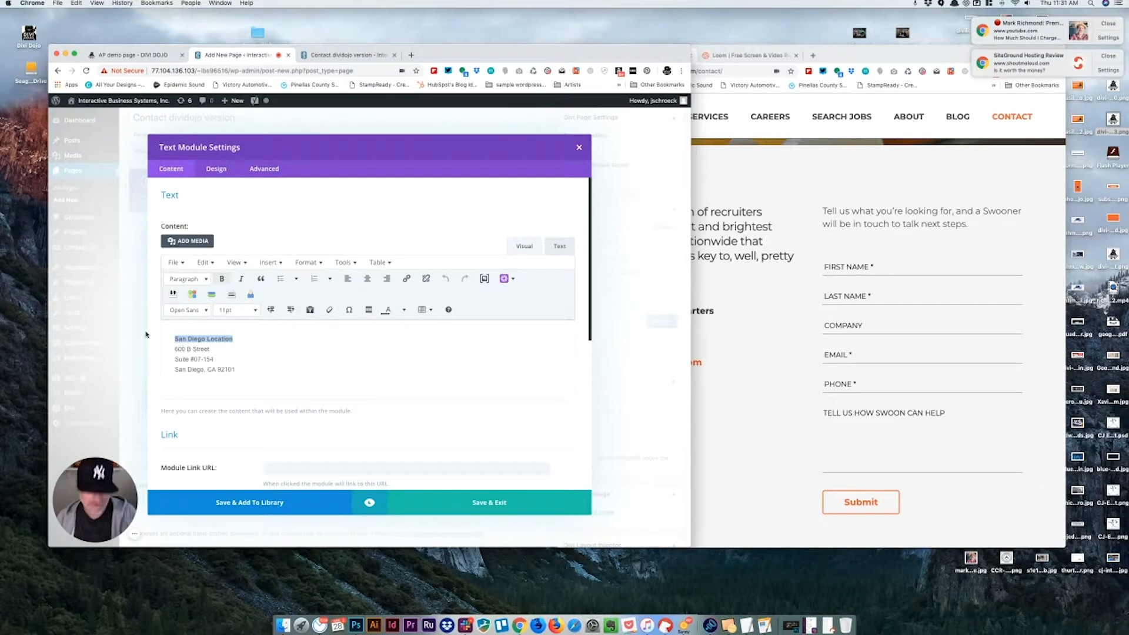
scroll(293, 379, down, 5)
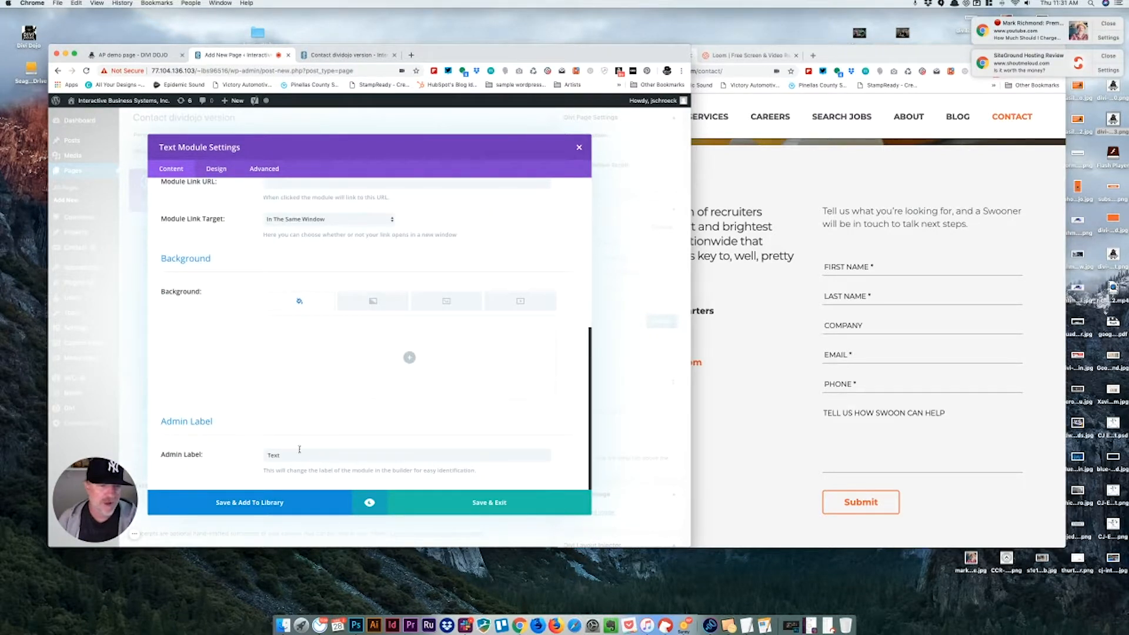
drag(295, 451, 228, 452)
key(super+v)
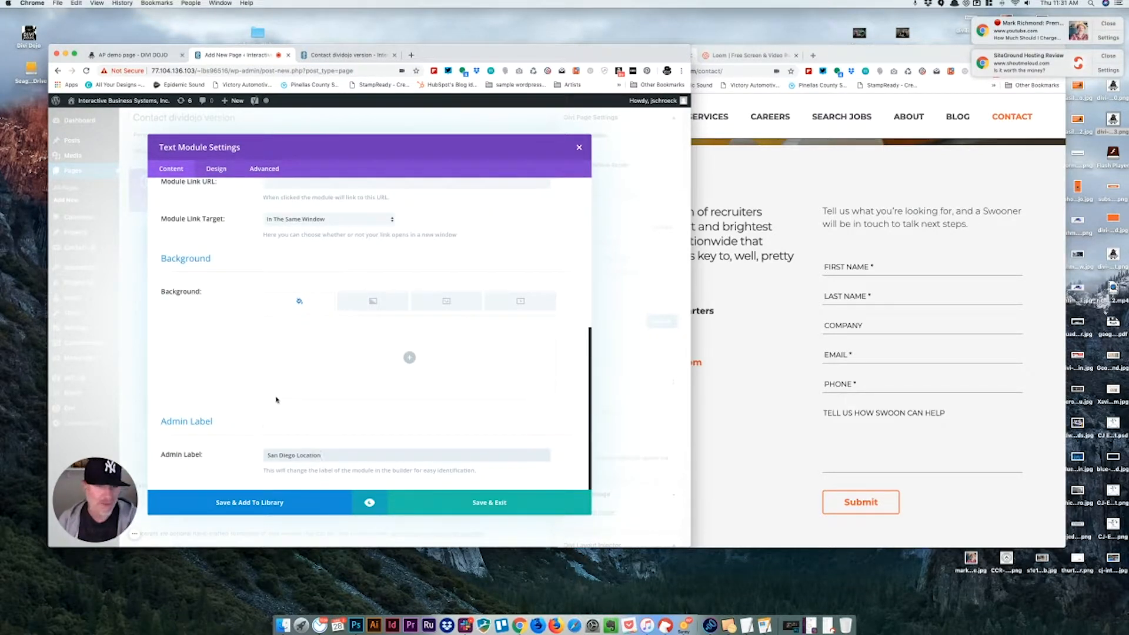
Step: Set the San Diego Location text module's custom padding to 48 top and 24 bottom, and save the module
click(216, 169)
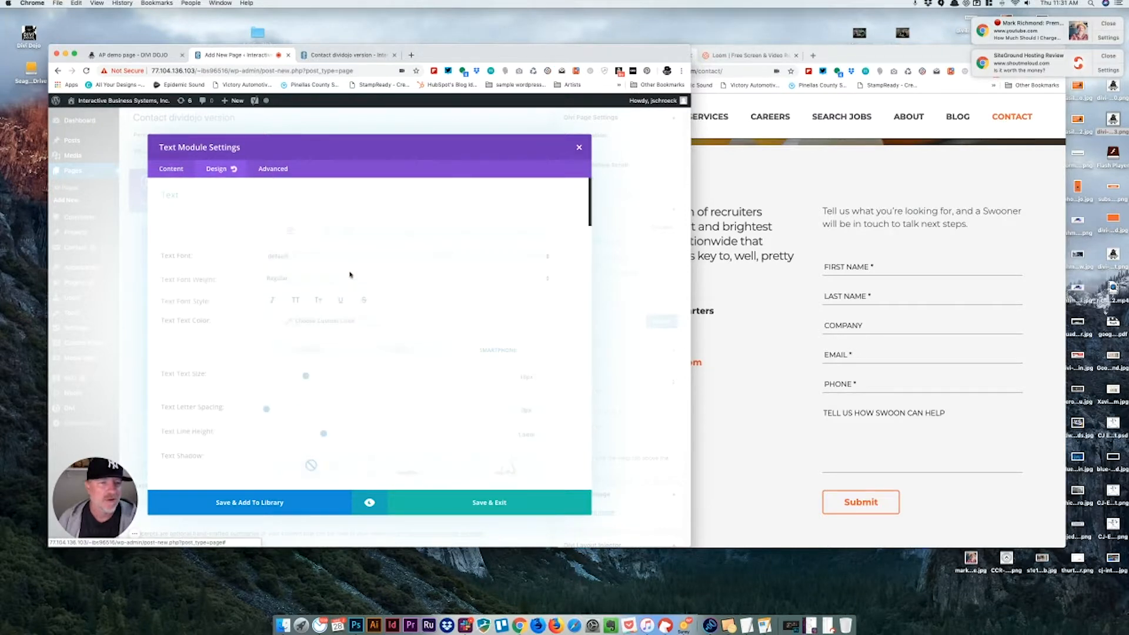
scroll(359, 288, down, 10)
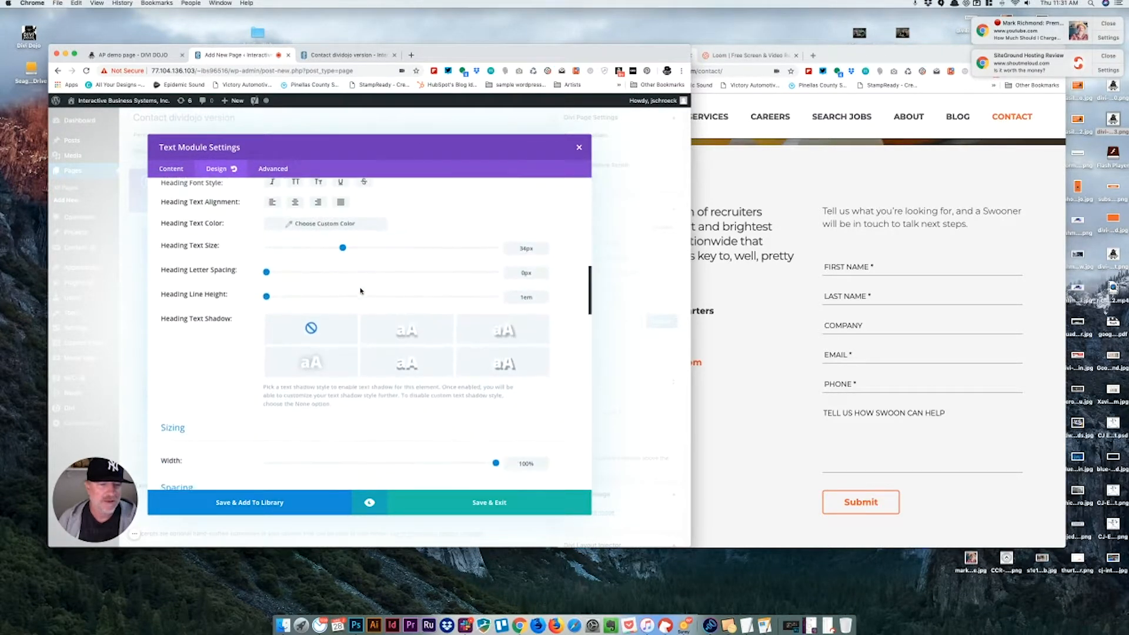
scroll(360, 290, down, 5)
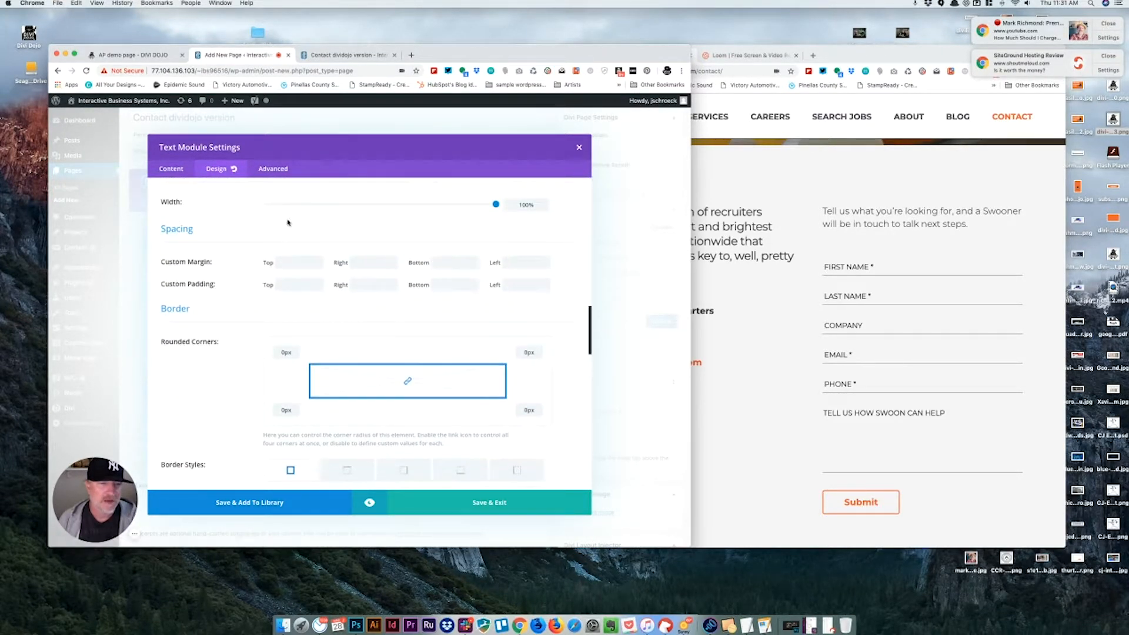
click(756, 287)
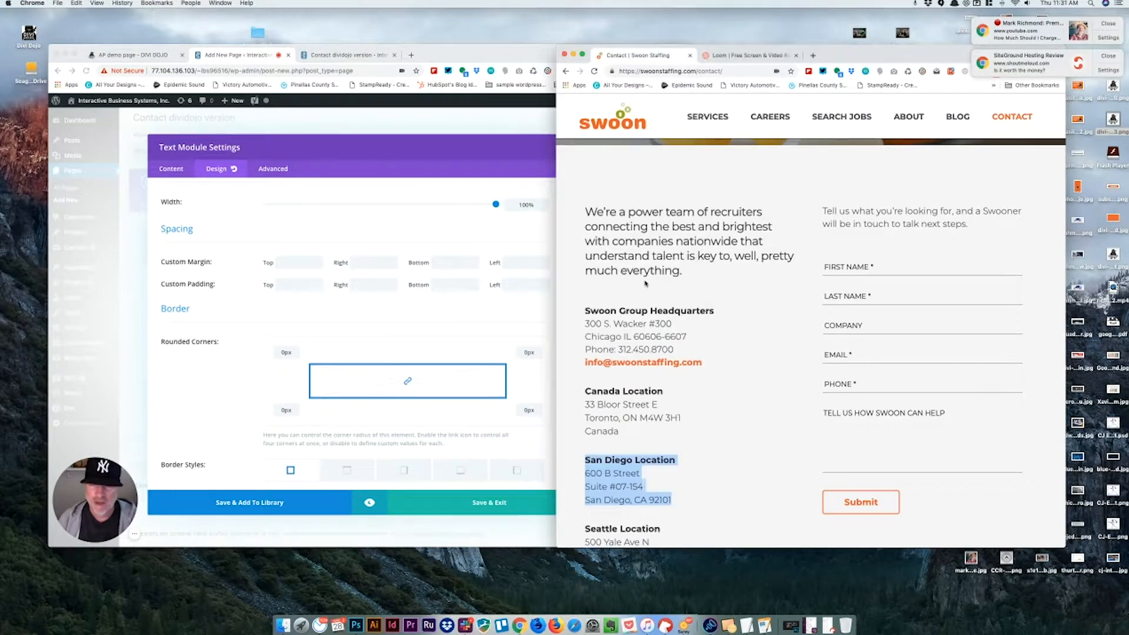
click(291, 285)
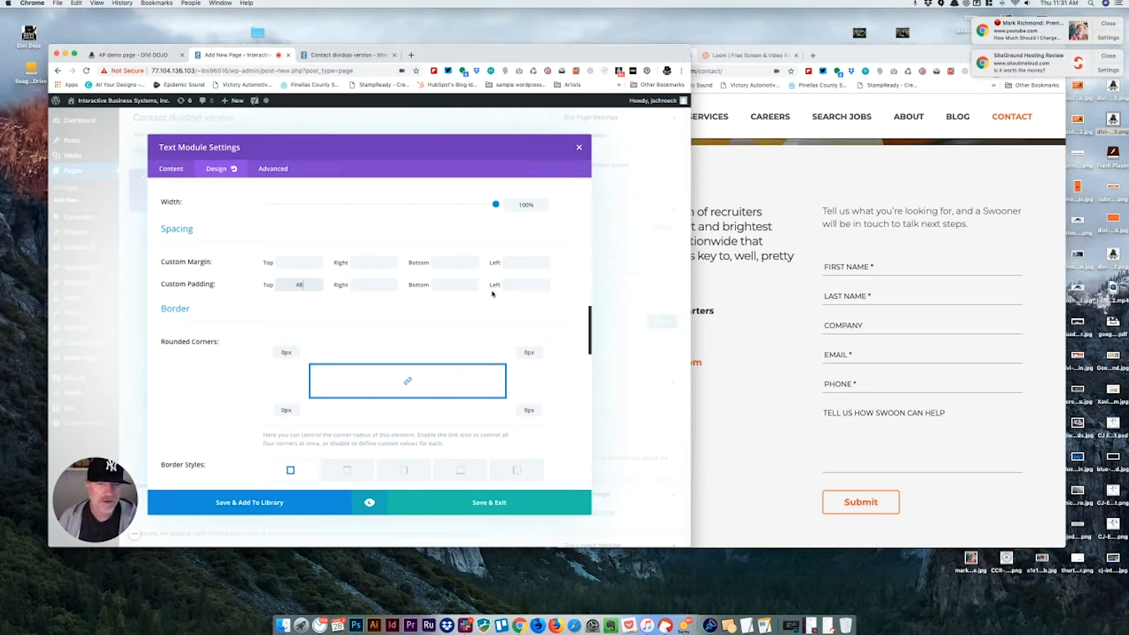
scroll(751, 299, down, 2)
click(749, 298)
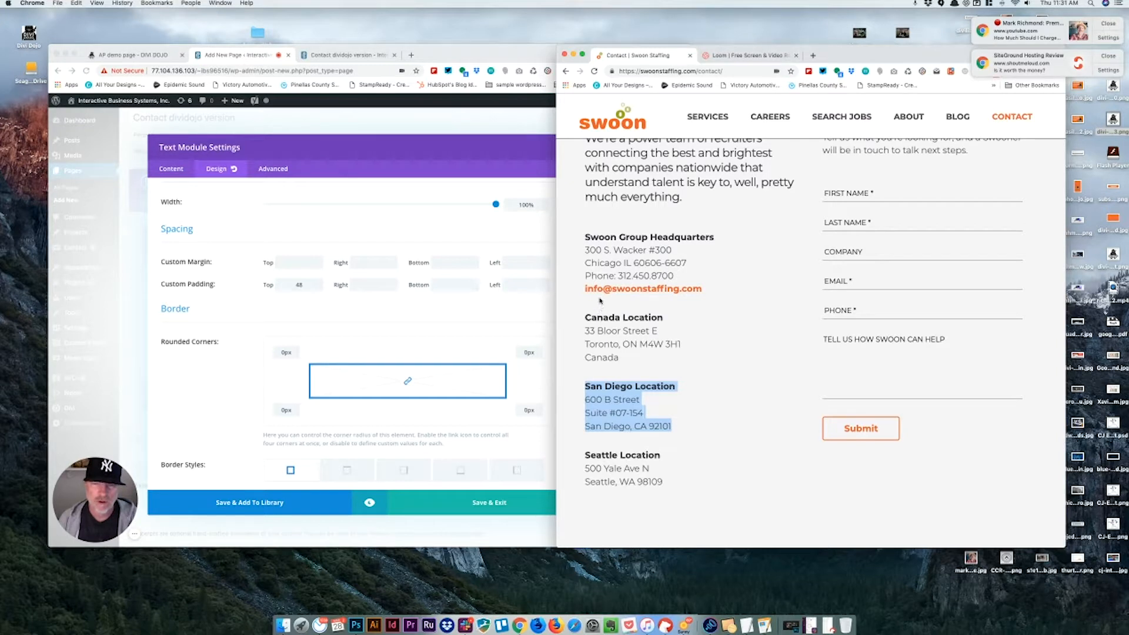
click(456, 292)
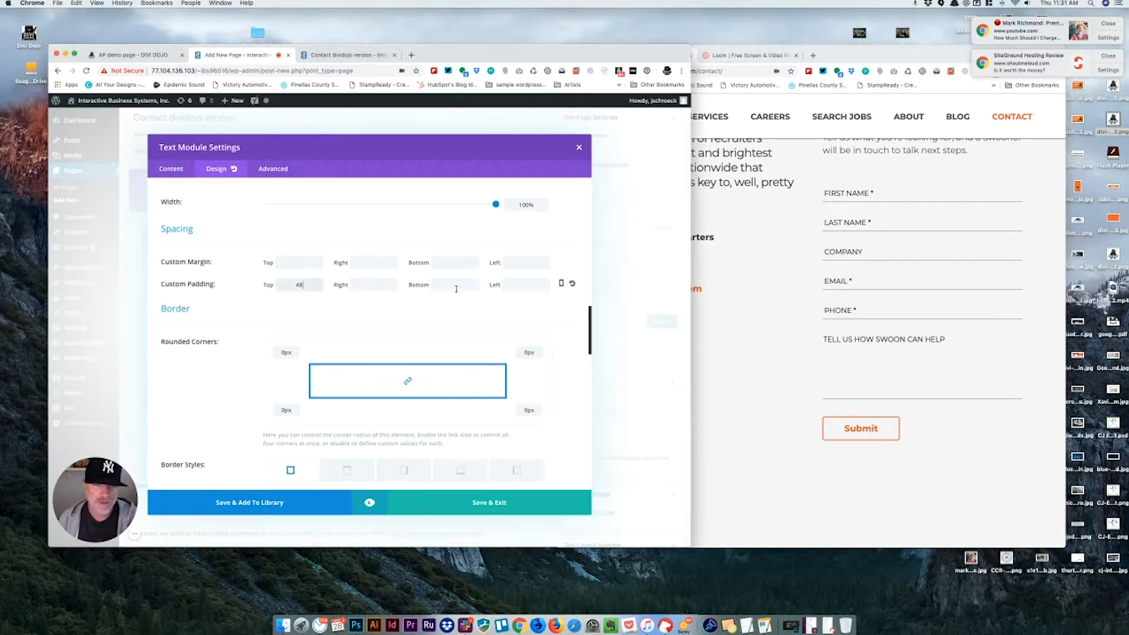
text(24)
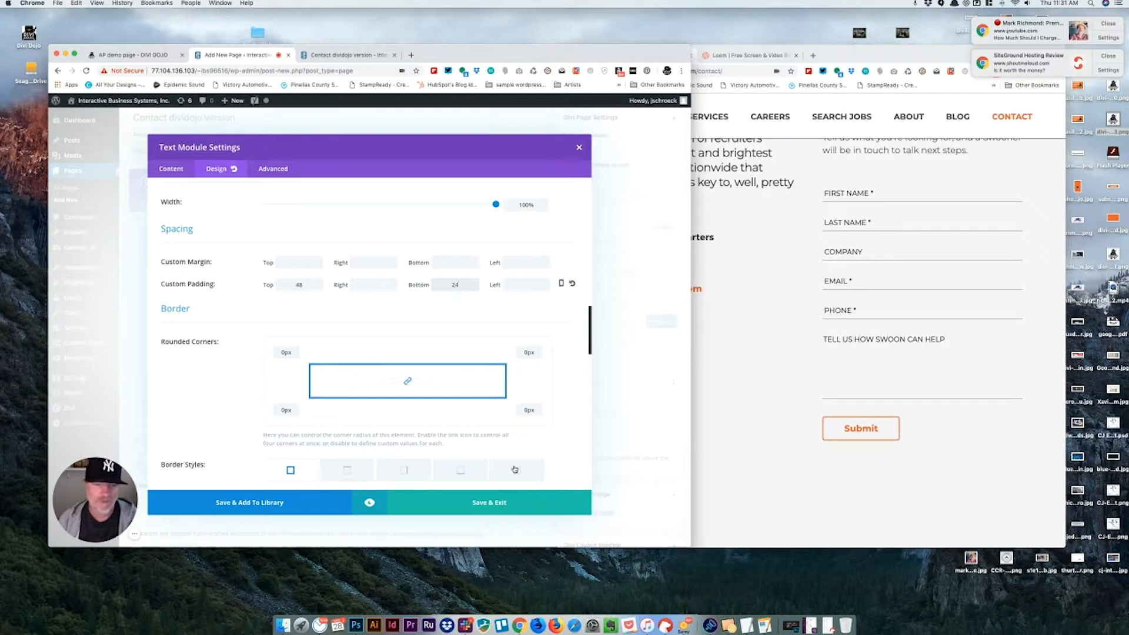
click(500, 504)
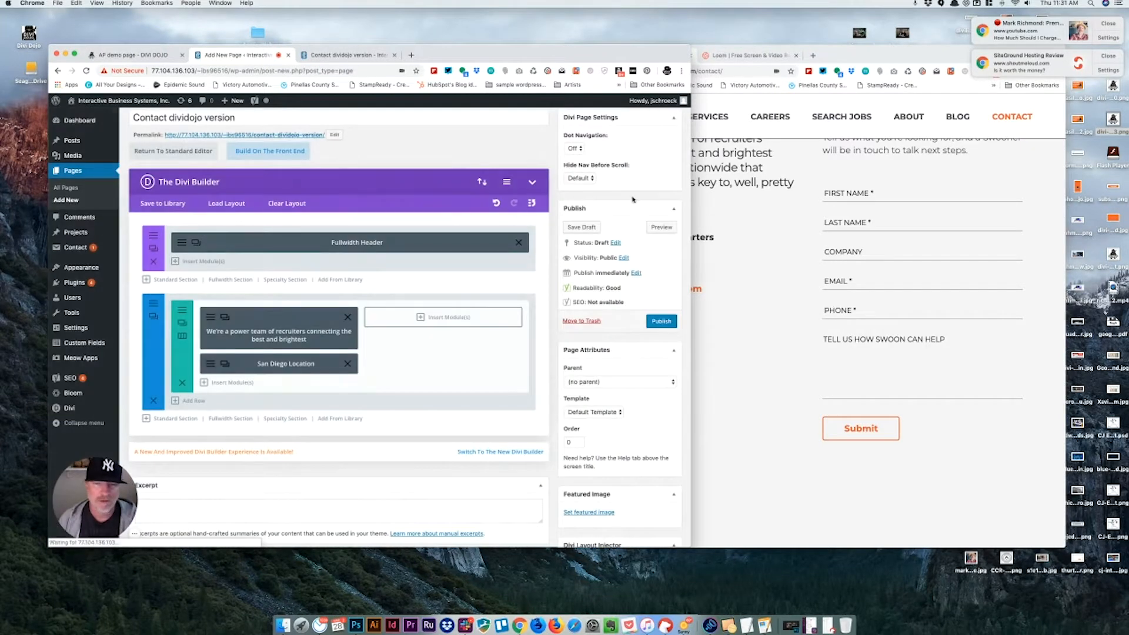
Step: Preview the contact page and compare the intro and San Diego address text with the Swoon reference page
click(662, 229)
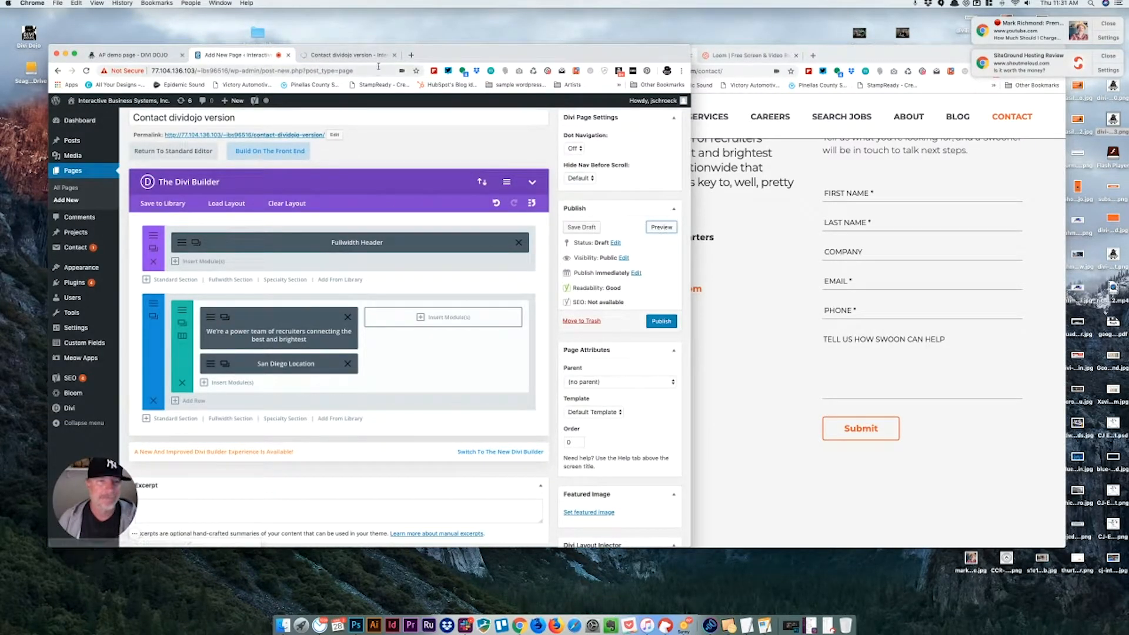
click(356, 55)
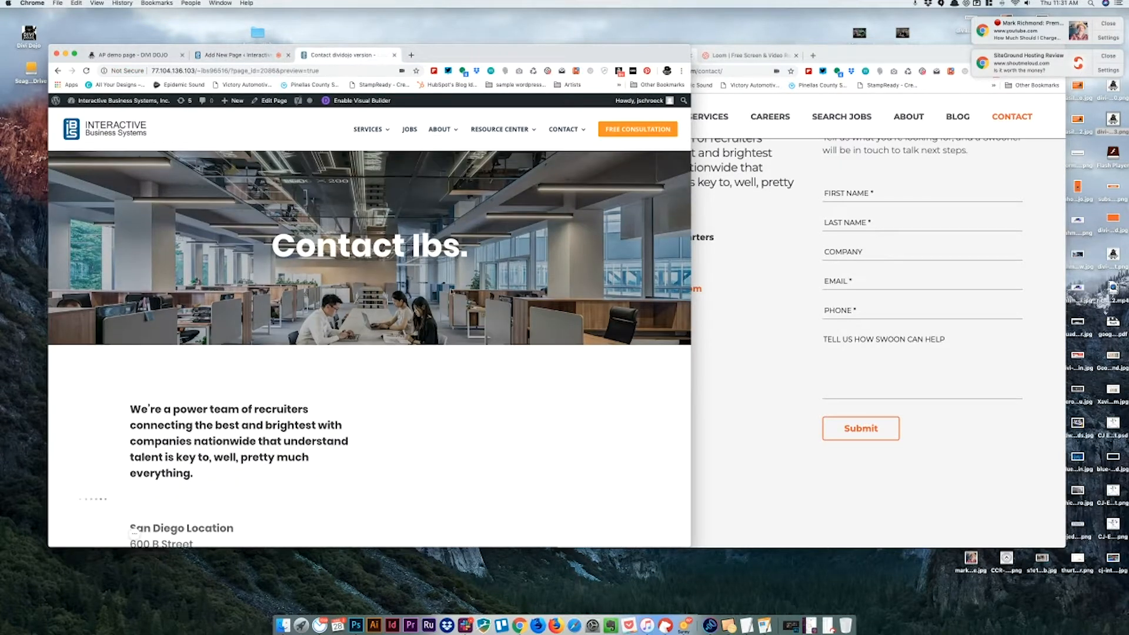
scroll(430, 235, down, 3)
scroll(430, 235, down, 3)
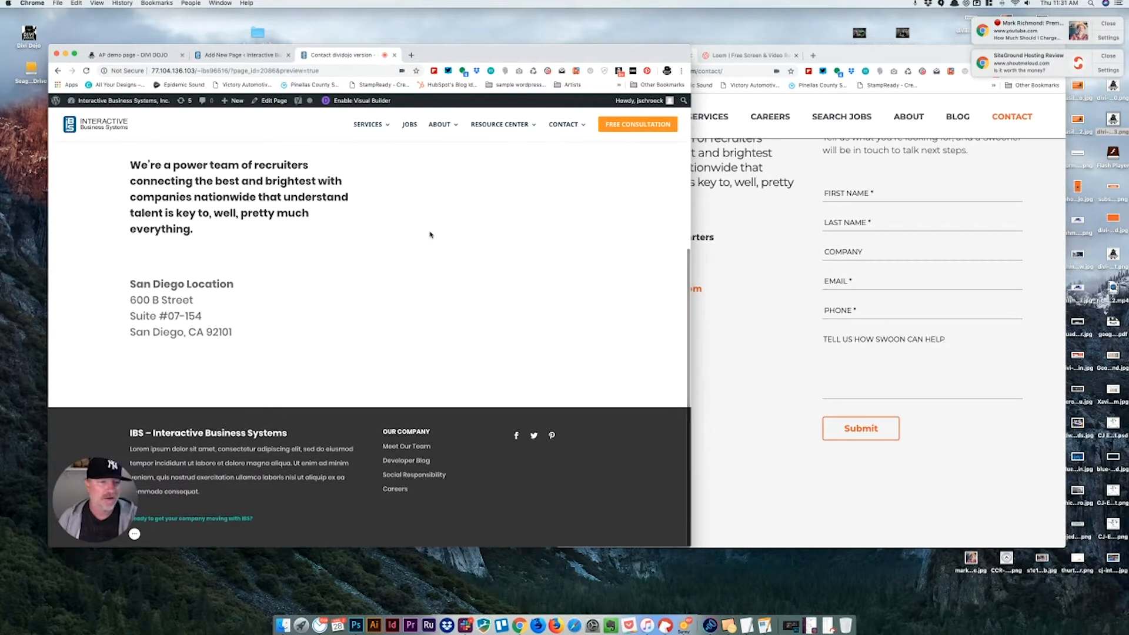
scroll(431, 235, up, 5)
scroll(447, 243, down, 3)
scroll(448, 244, down, 1)
click(734, 282)
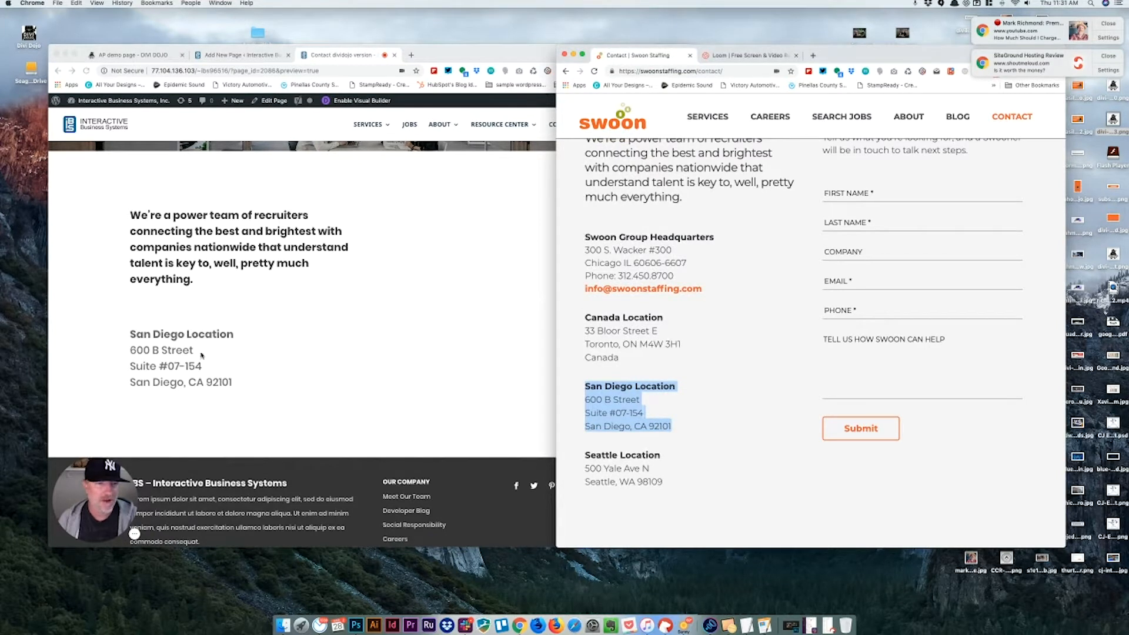
Step: Set the San Diego Location module's text size to 20px for desktop and 16px for smartphone
click(256, 56)
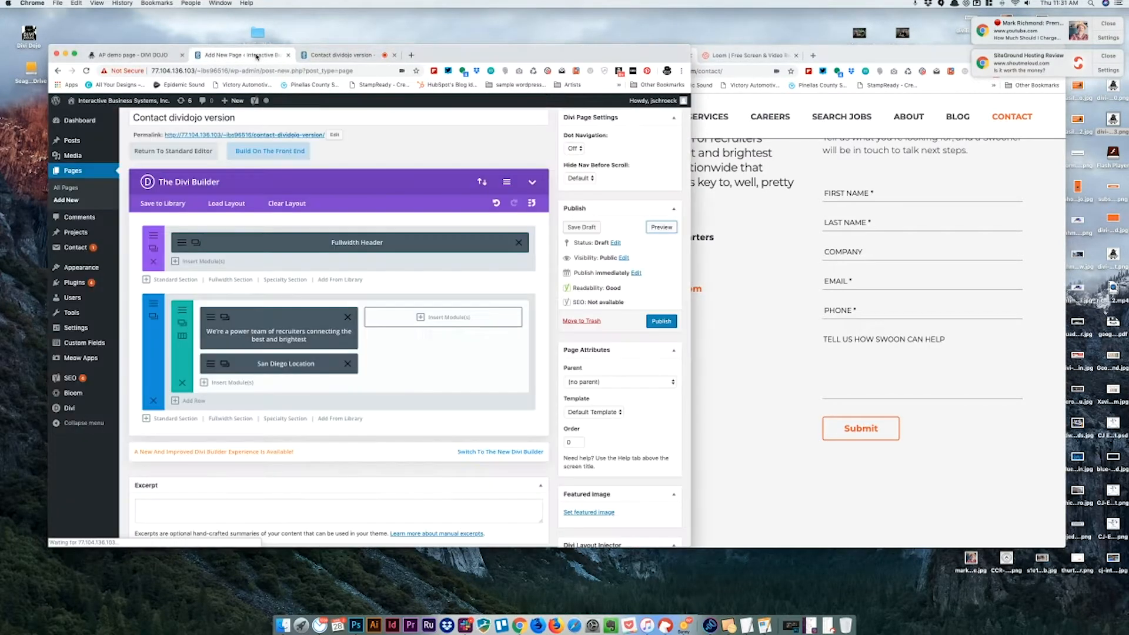
click(211, 365)
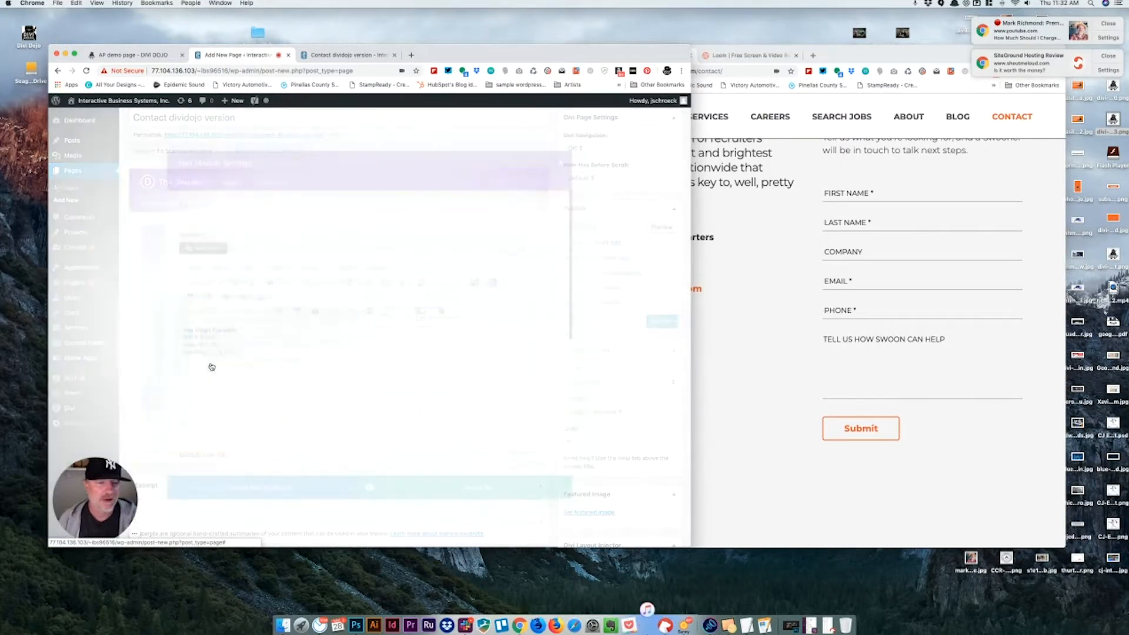
click(216, 170)
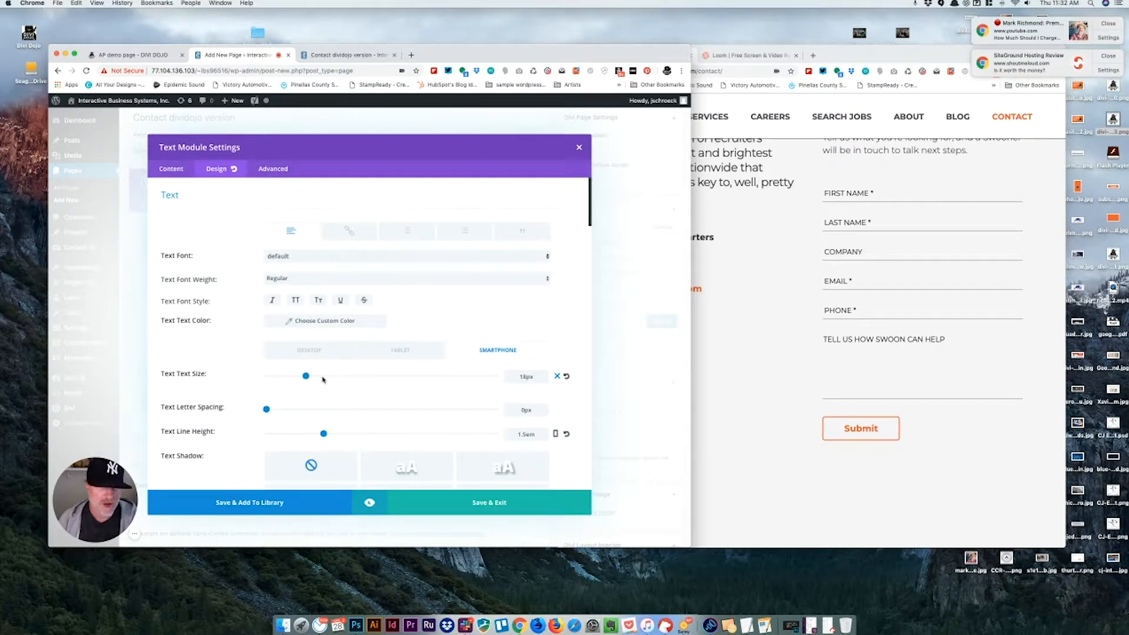
click(332, 352)
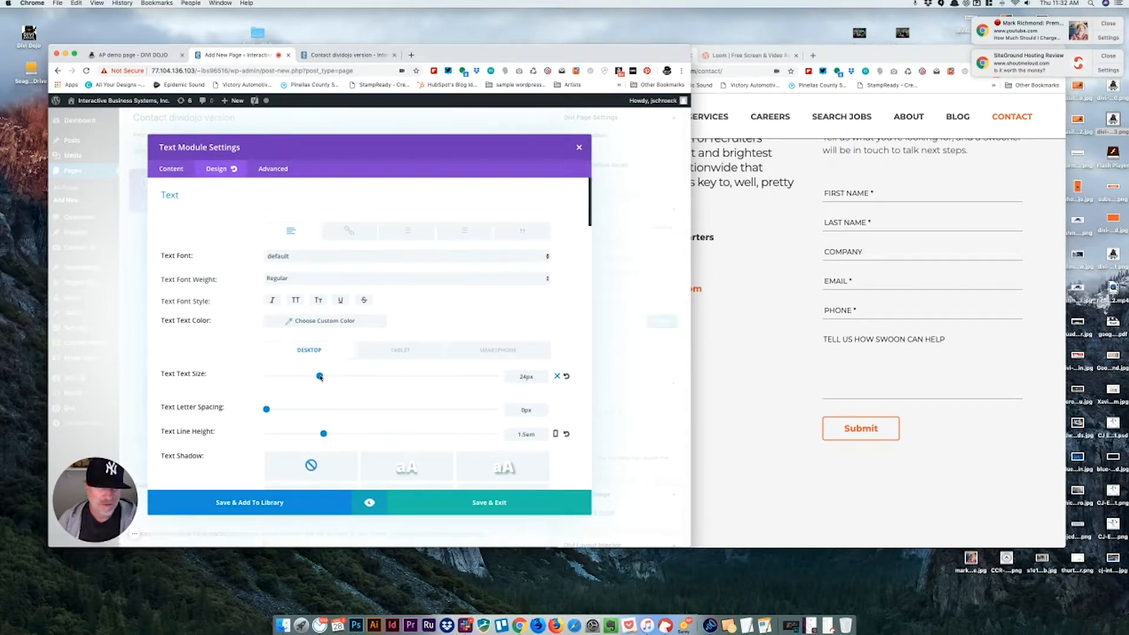
drag(320, 376, 301, 378)
click(479, 352)
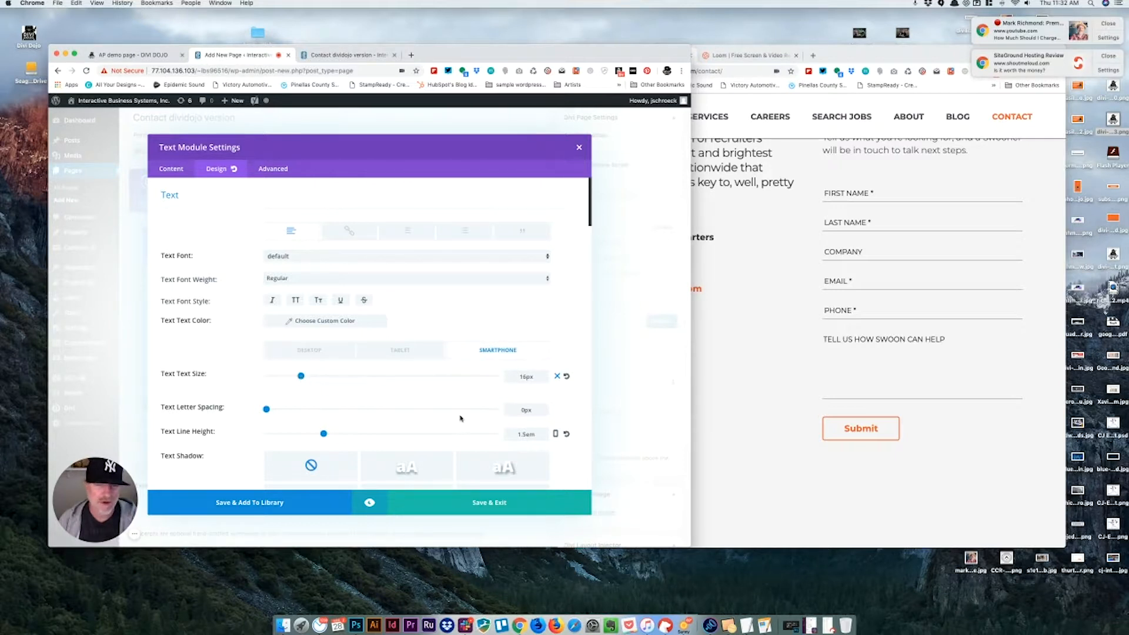
Step: Set the San Diego Location module's custom padding to 24px top and 12px bottom, and save the module
scroll(460, 418, down, 3)
scroll(461, 419, down, 10)
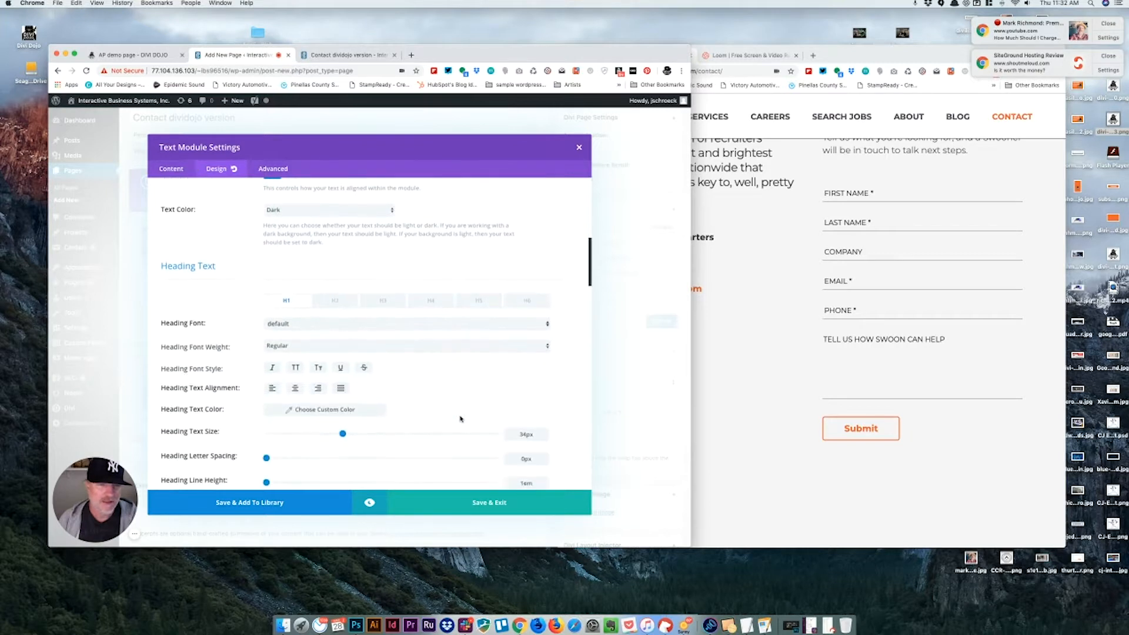
scroll(461, 419, down, 3)
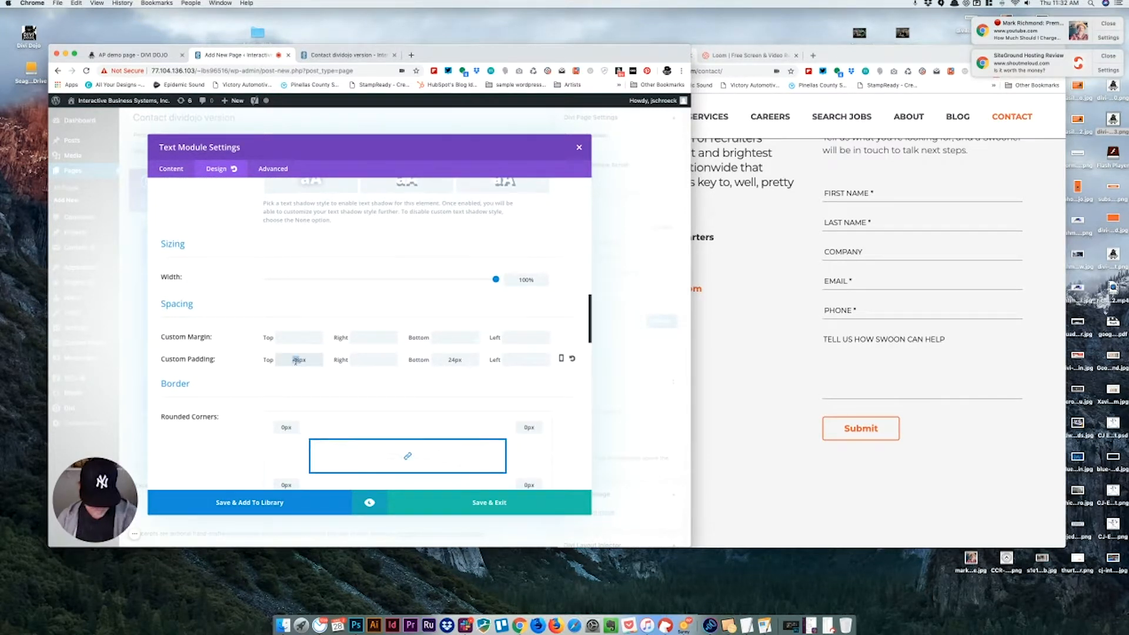
text(24)
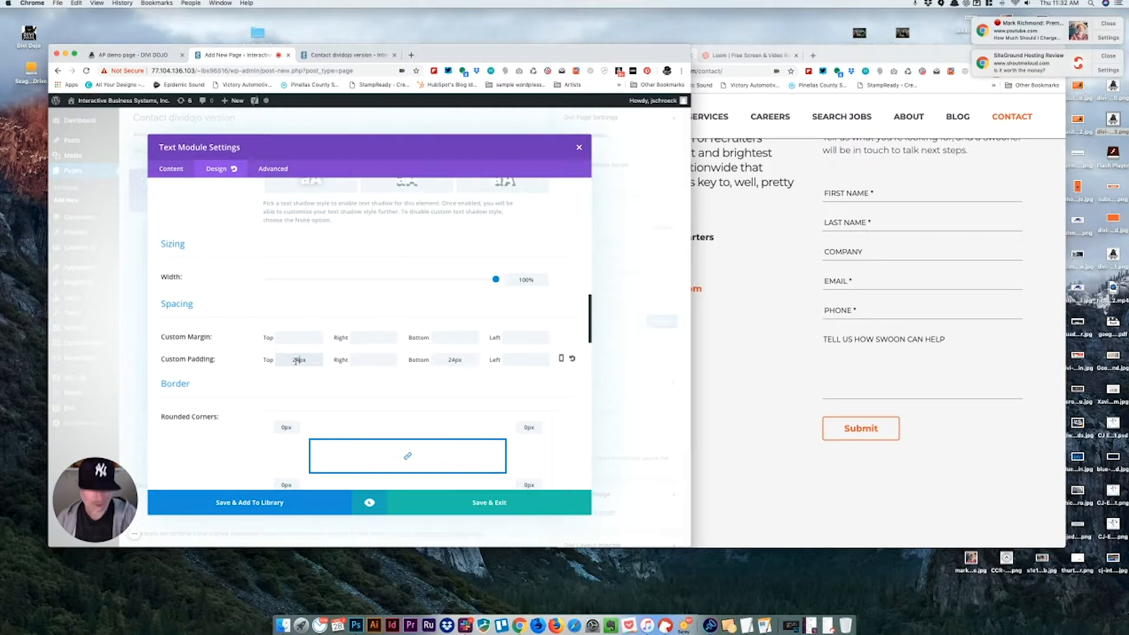
click(450, 360)
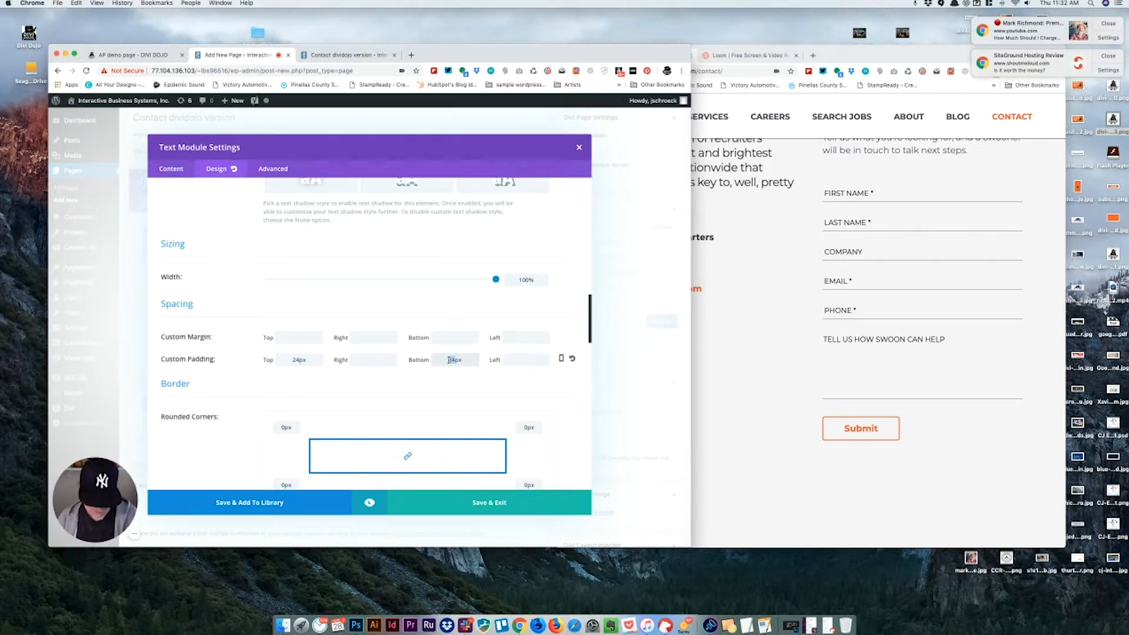
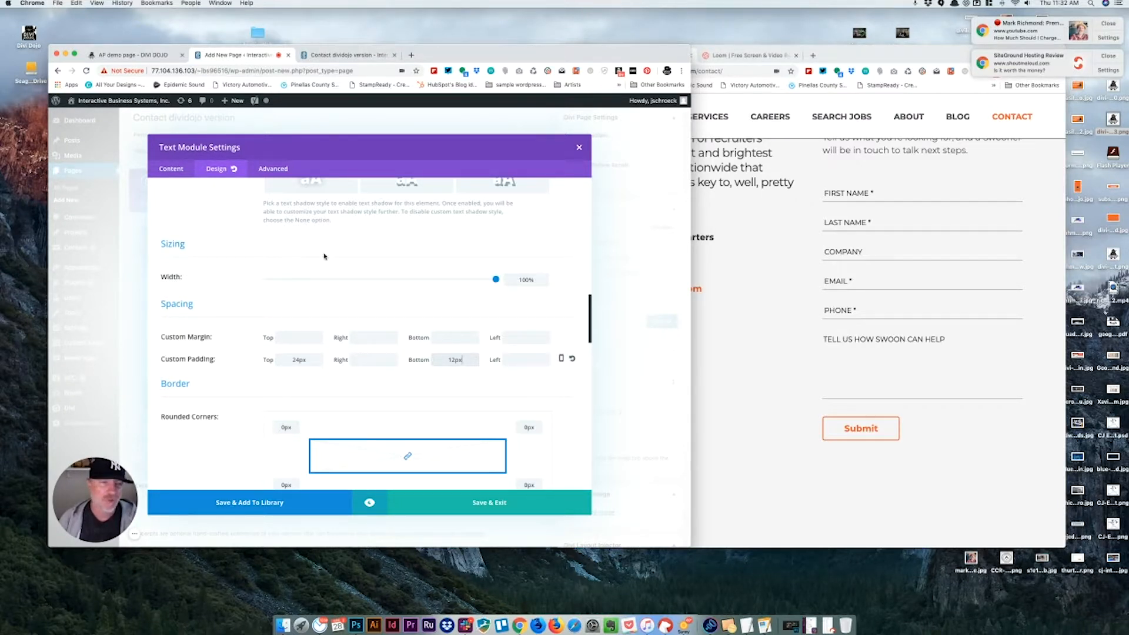
click(177, 171)
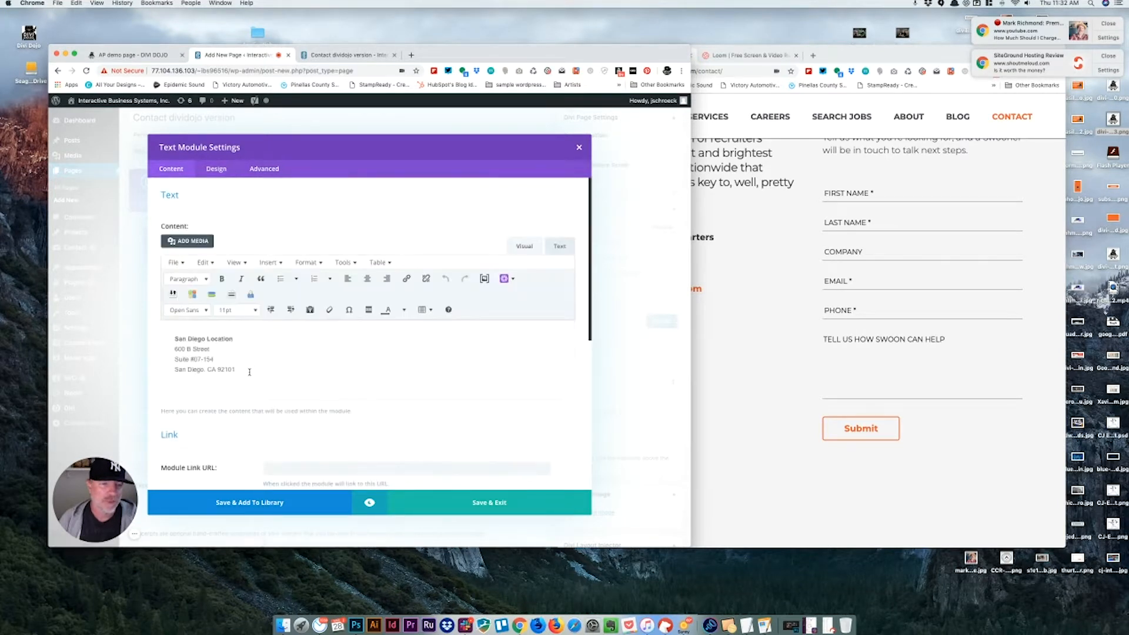
click(216, 170)
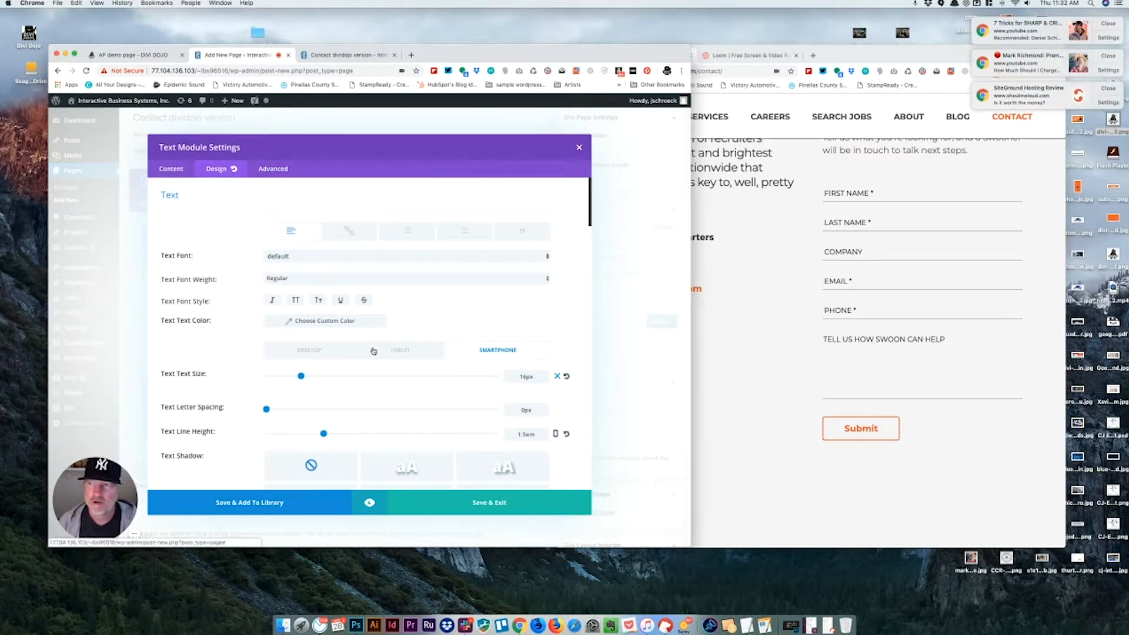
click(321, 352)
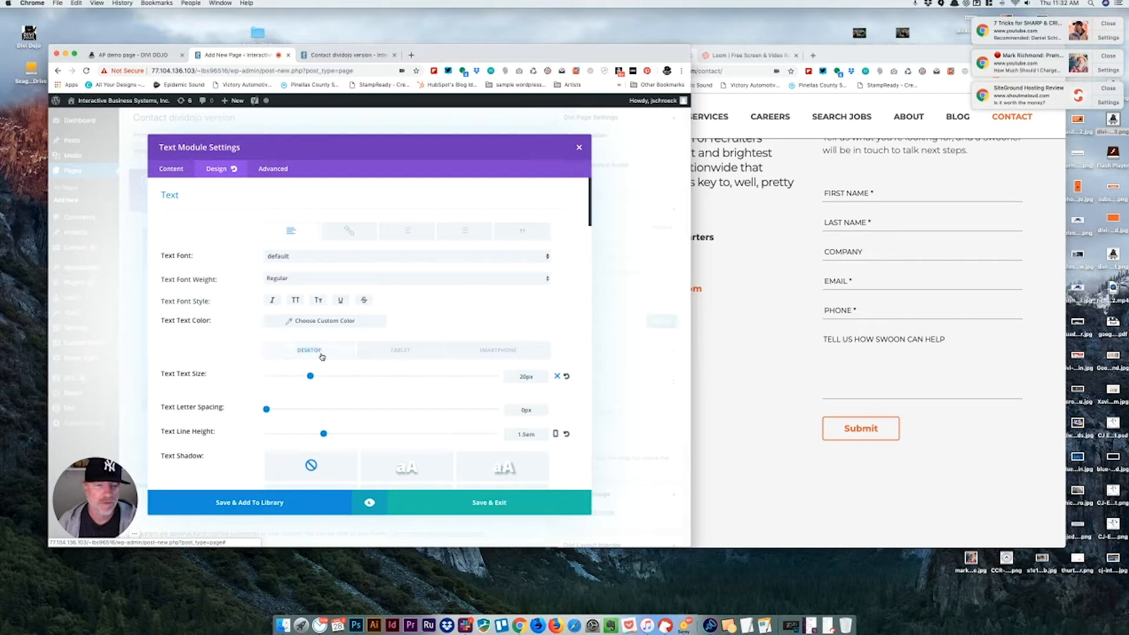
click(488, 503)
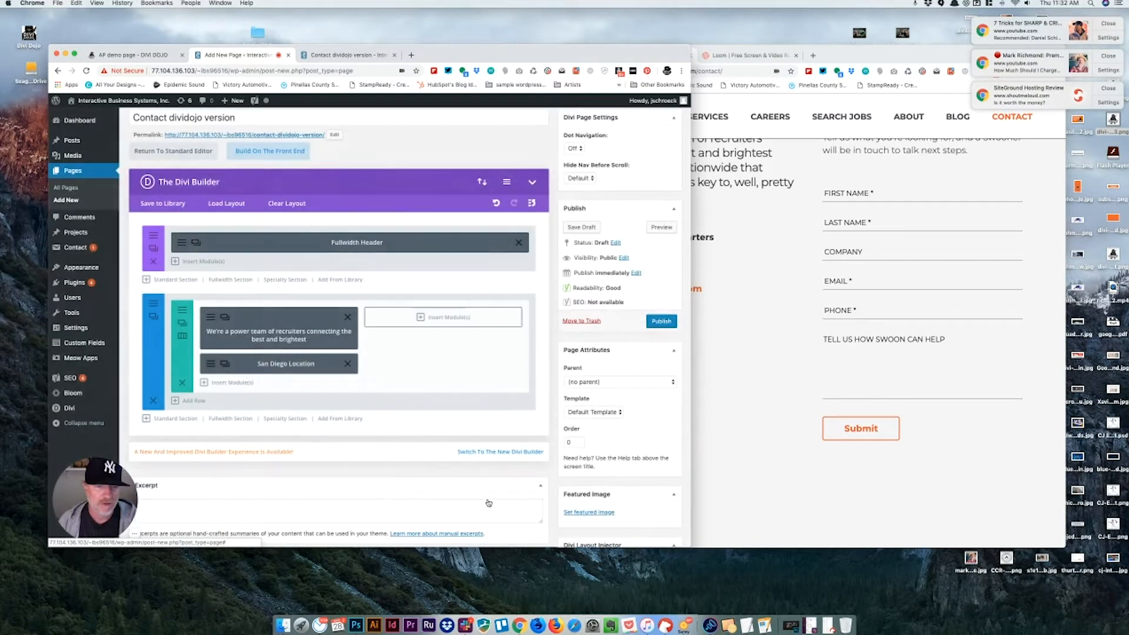
Step: Duplicate the San Diego Location module twice, set the first copy's top padding to 12px and save it
click(226, 365)
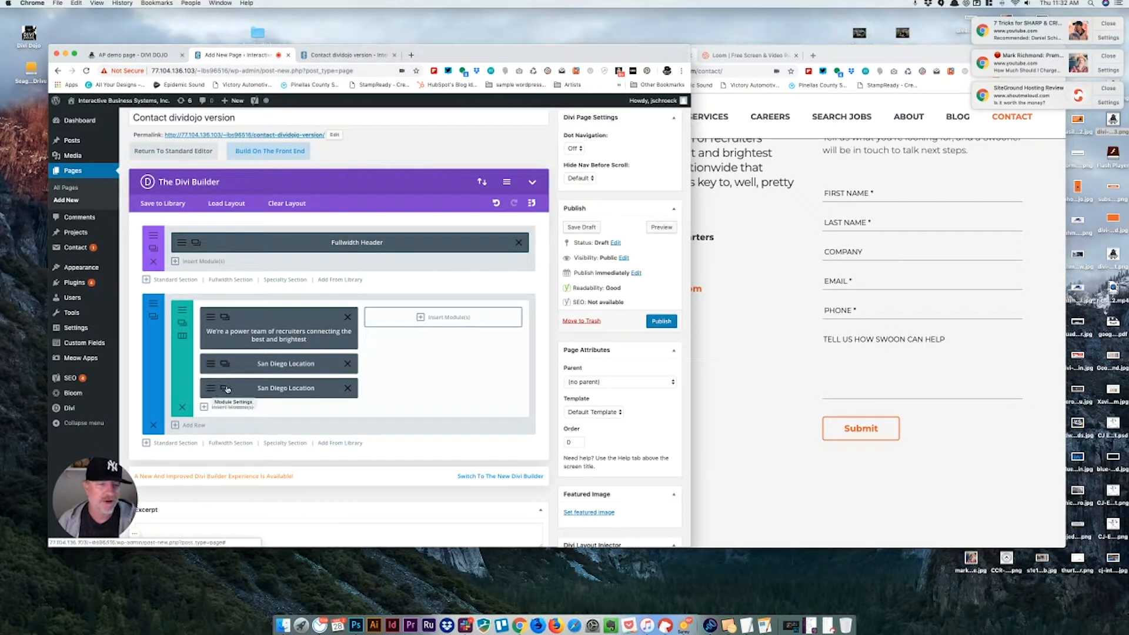
click(224, 388)
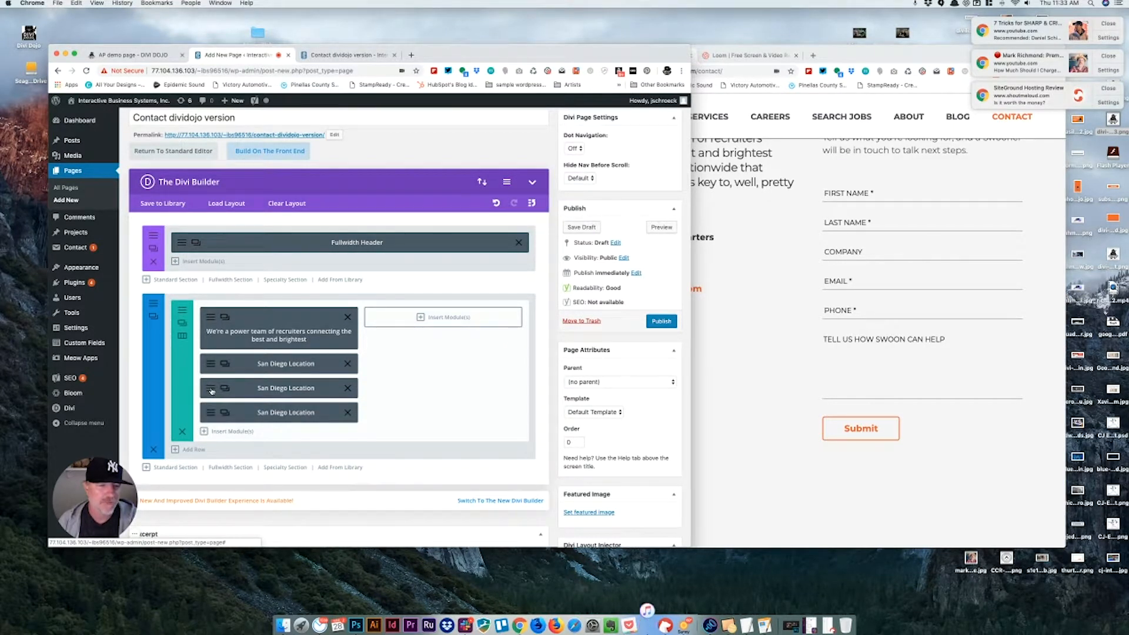
click(211, 389)
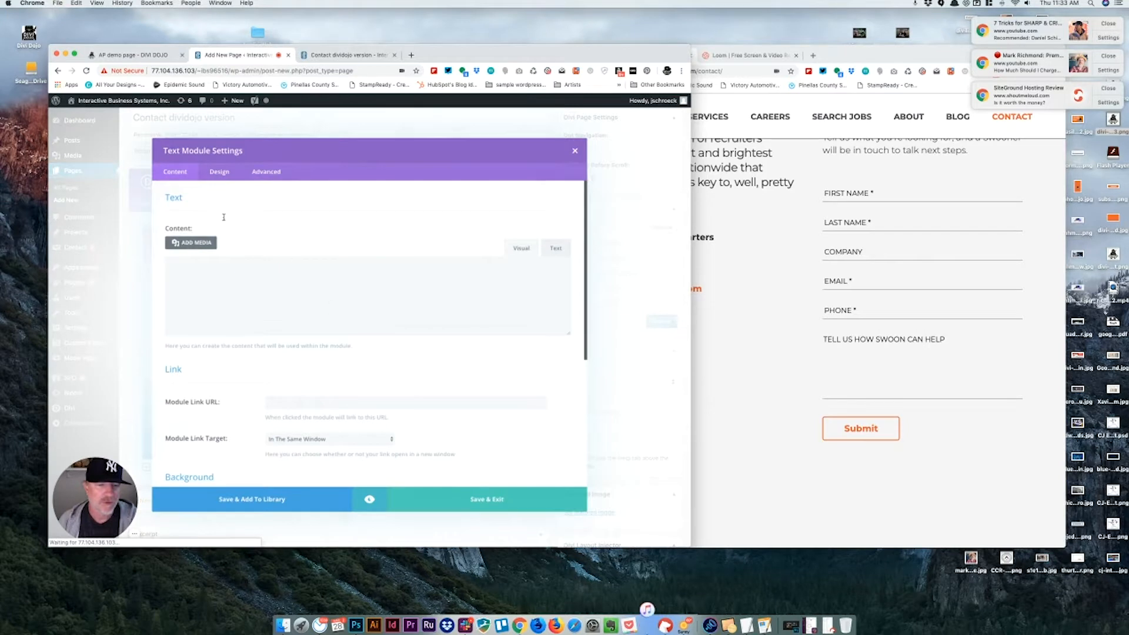
click(217, 170)
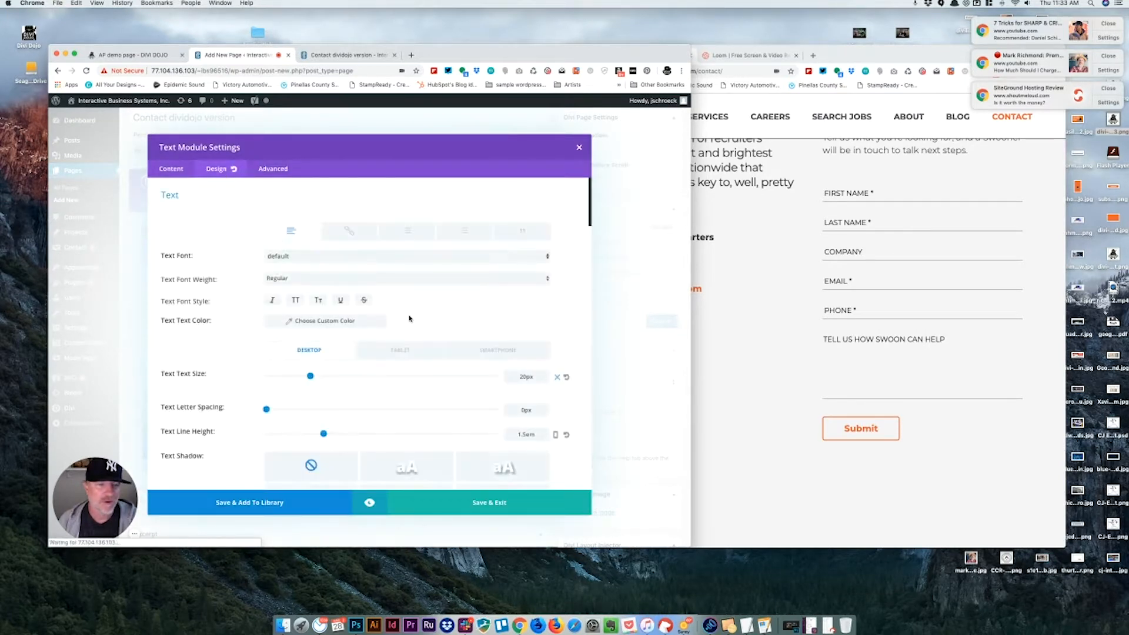
scroll(410, 318, down, 10)
scroll(410, 318, down, 3)
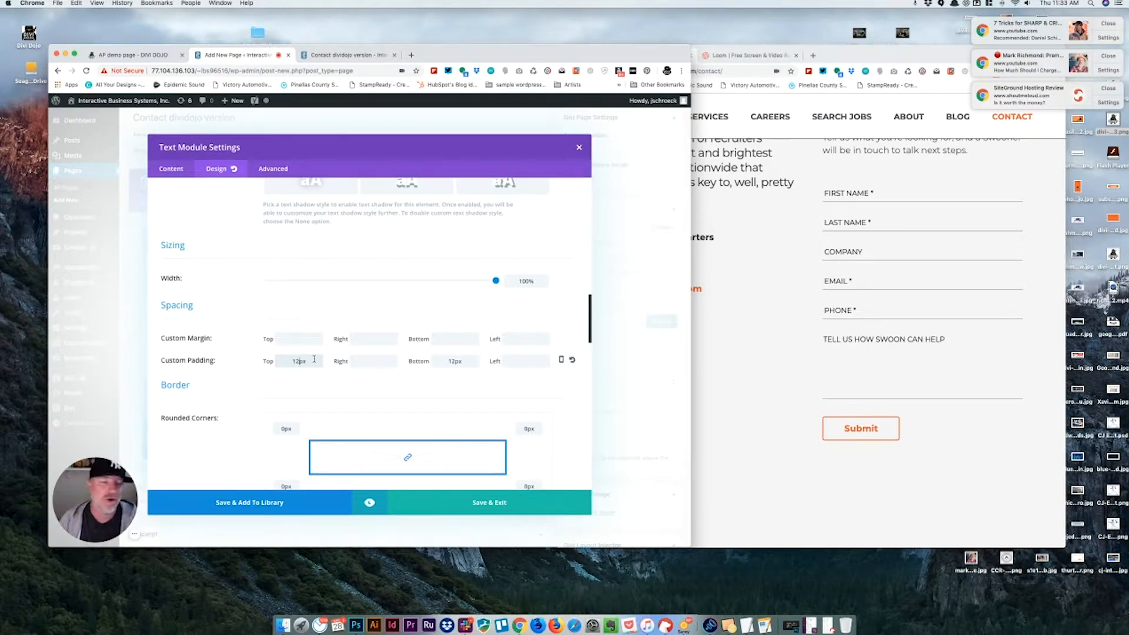
click(497, 504)
Step: Replace the last San Diego Location copy with a duplicate of the second module, and preview the page
click(347, 412)
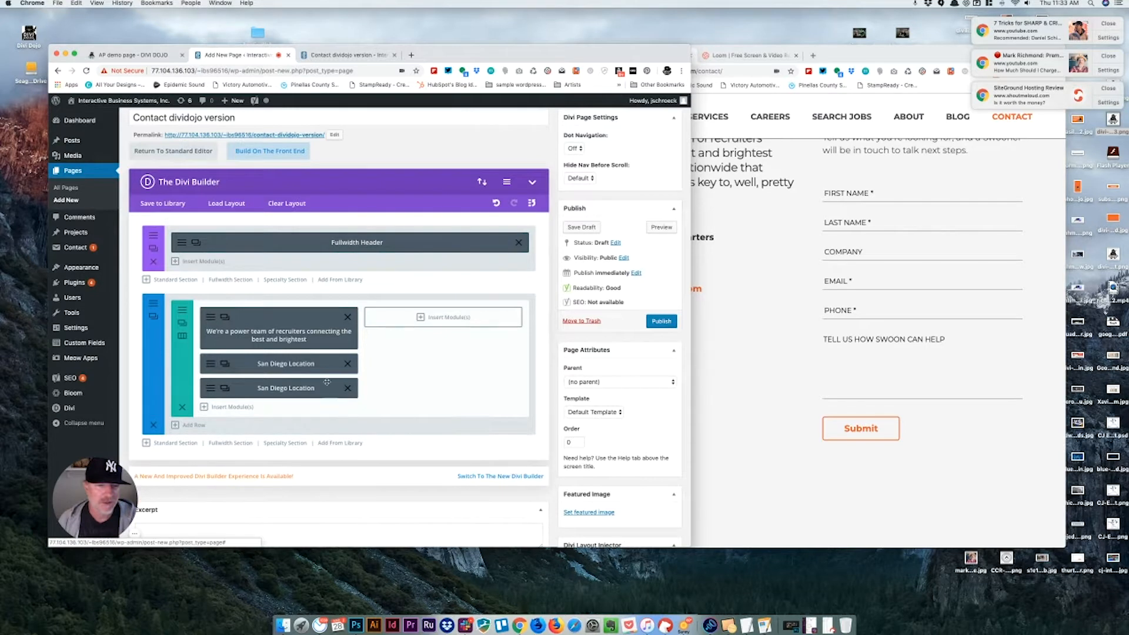
click(224, 391)
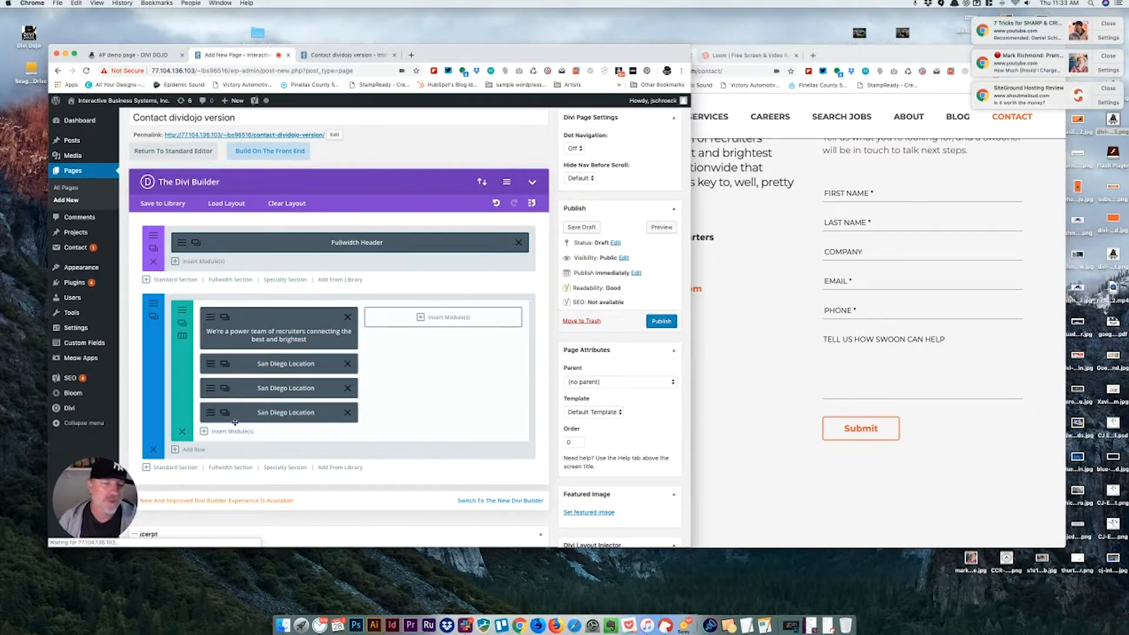
click(662, 227)
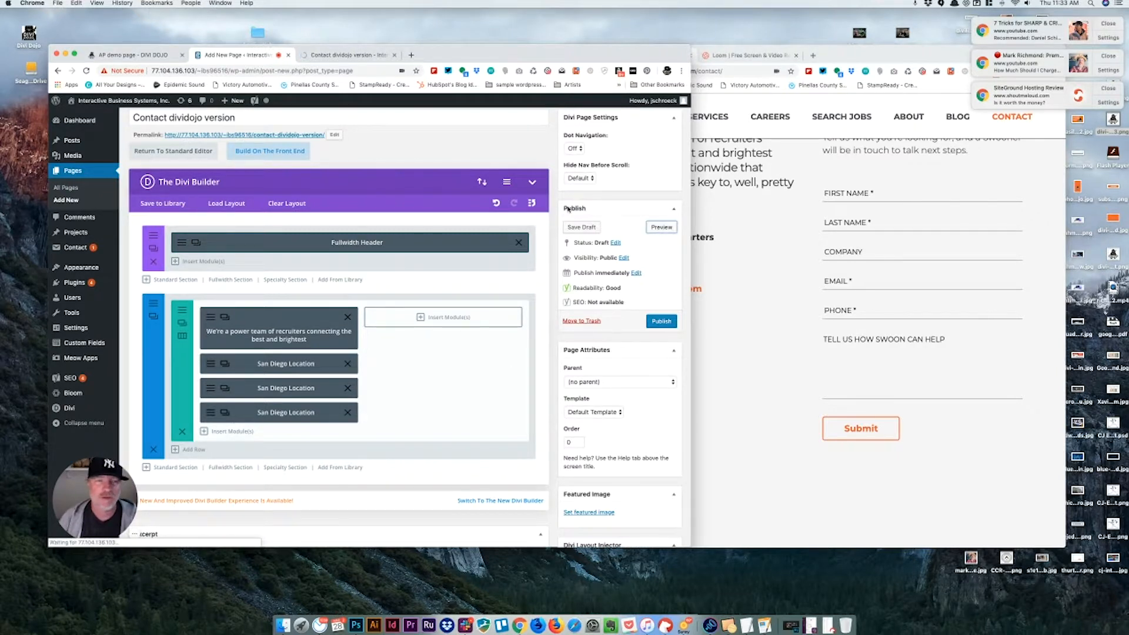
Step: Compare the previewed page's intro text and location block spacing with the Swoon contact page, including its form intro
click(338, 52)
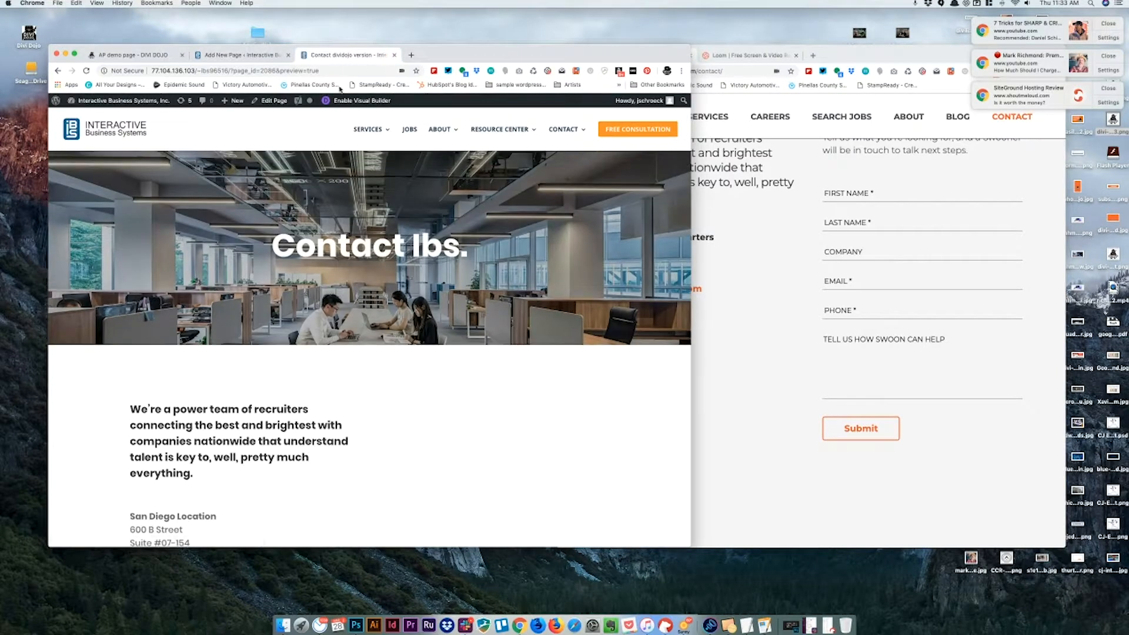
scroll(495, 290, down, 6)
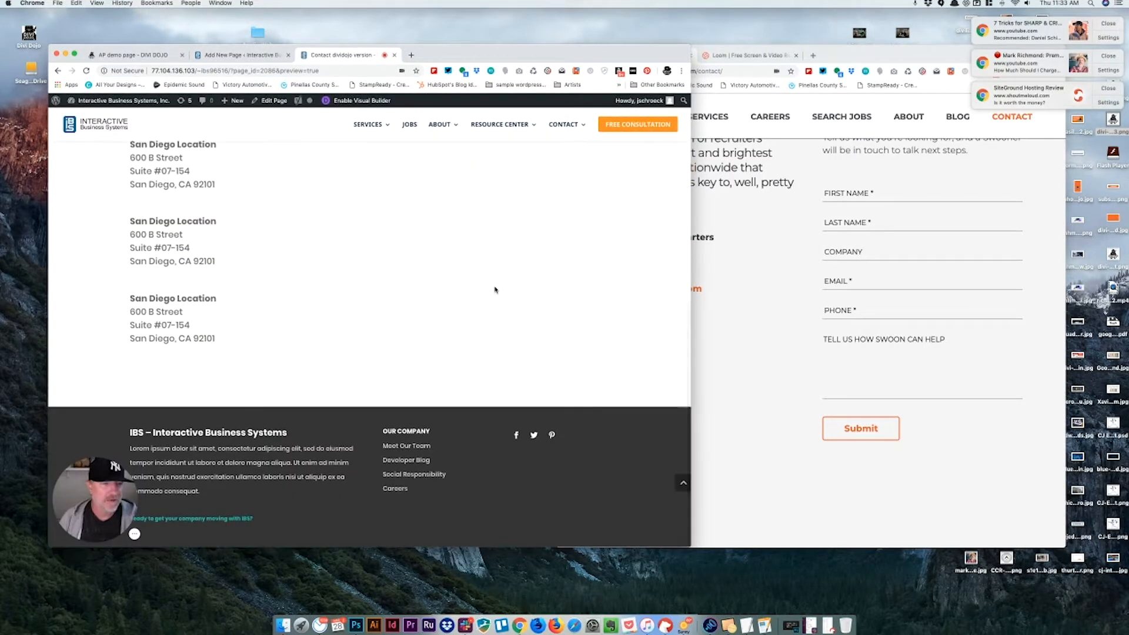
scroll(496, 306, up, 3)
click(819, 309)
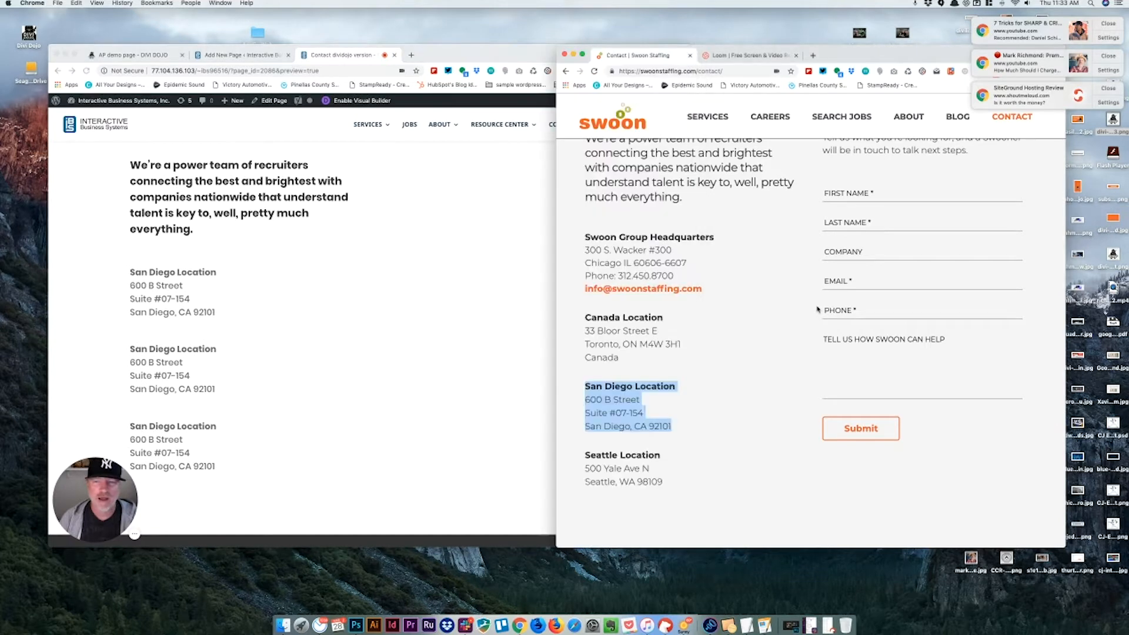
scroll(408, 276, up, 2)
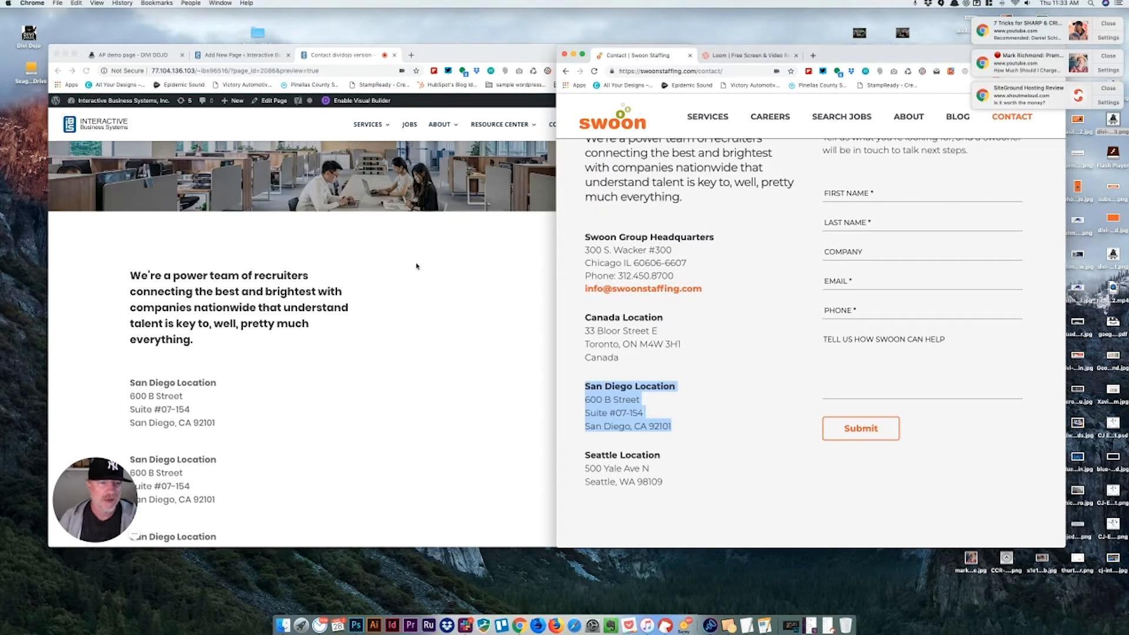
scroll(373, 257, up, 3)
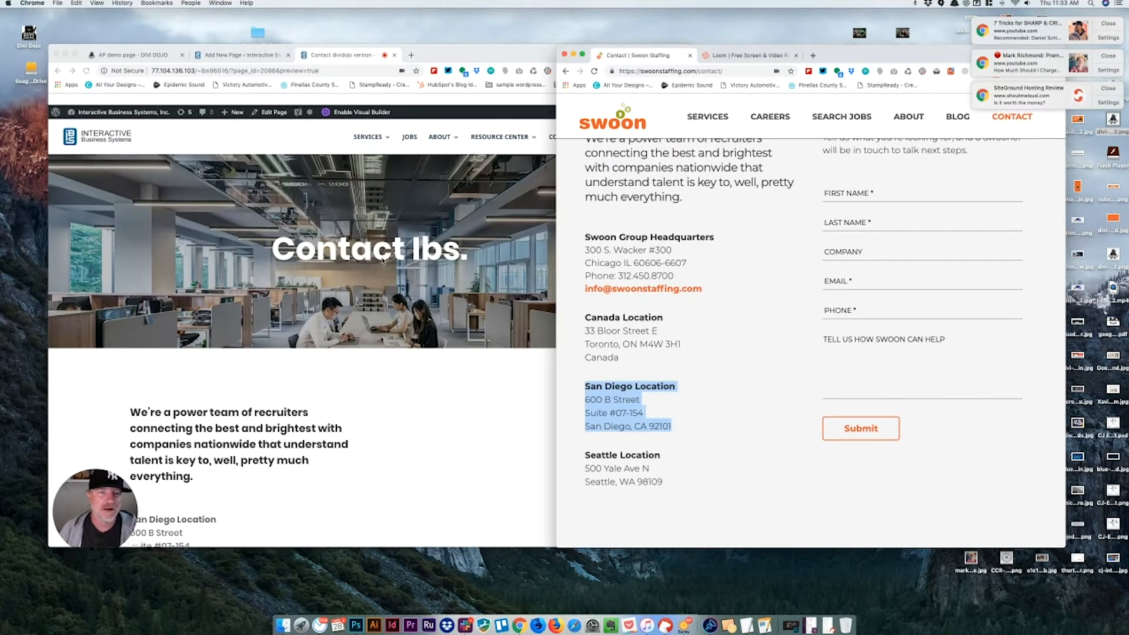
scroll(788, 245, up, 2)
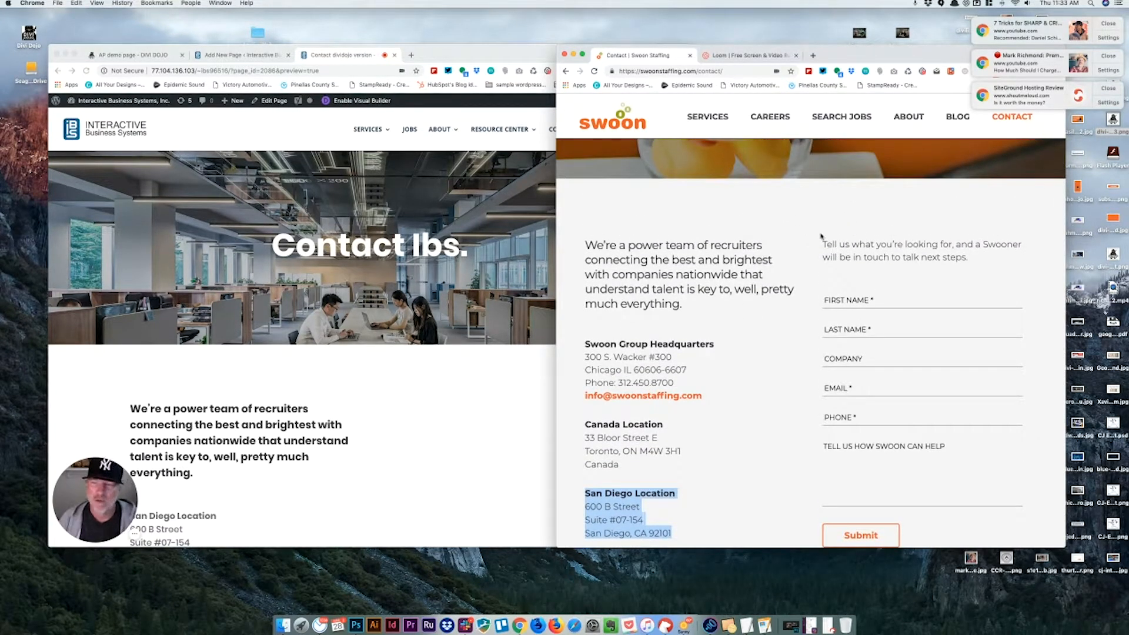
Step: Insert a Text module in the empty second column containing Swoon's sentence "Tell us what you're looking for, and a Swooner will be in touch to talk next steps."
click(221, 56)
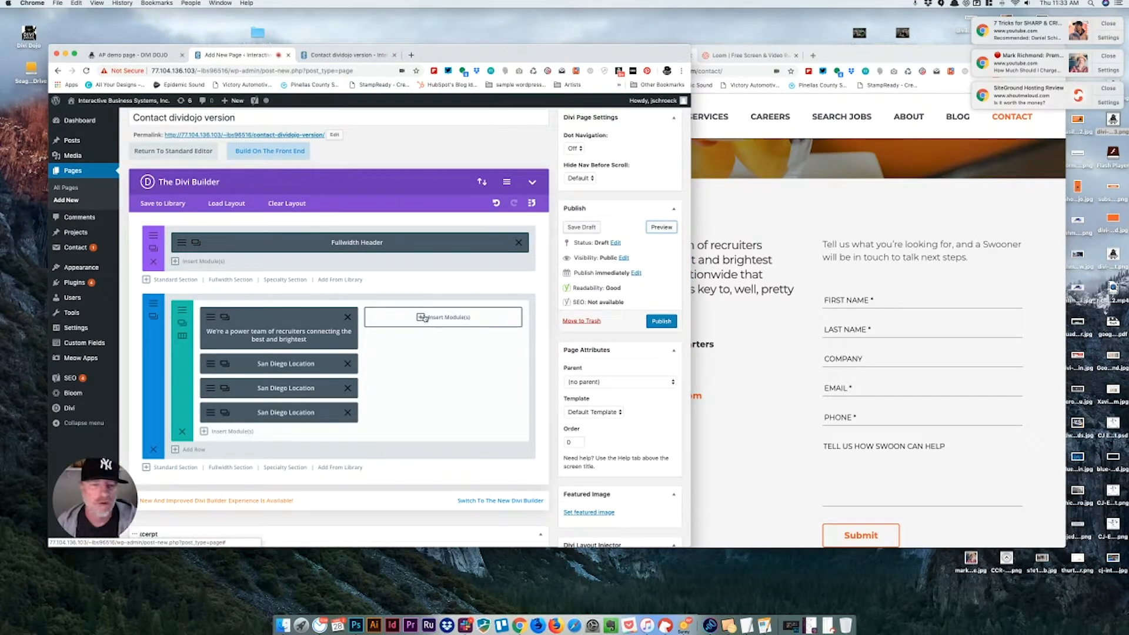
click(425, 319)
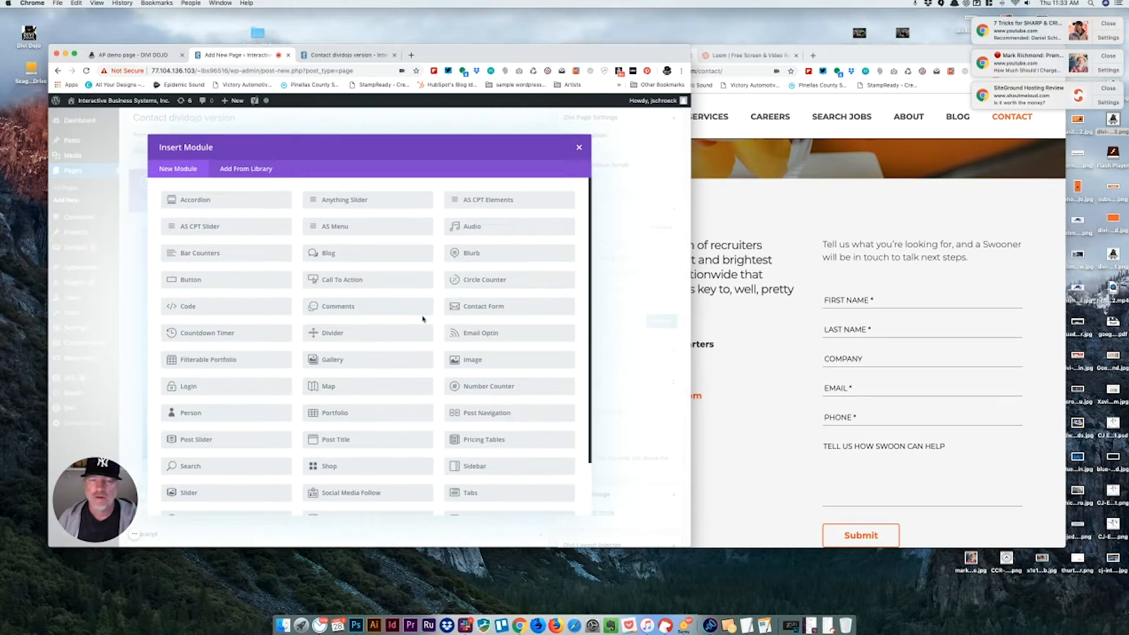
scroll(360, 404, down, 2)
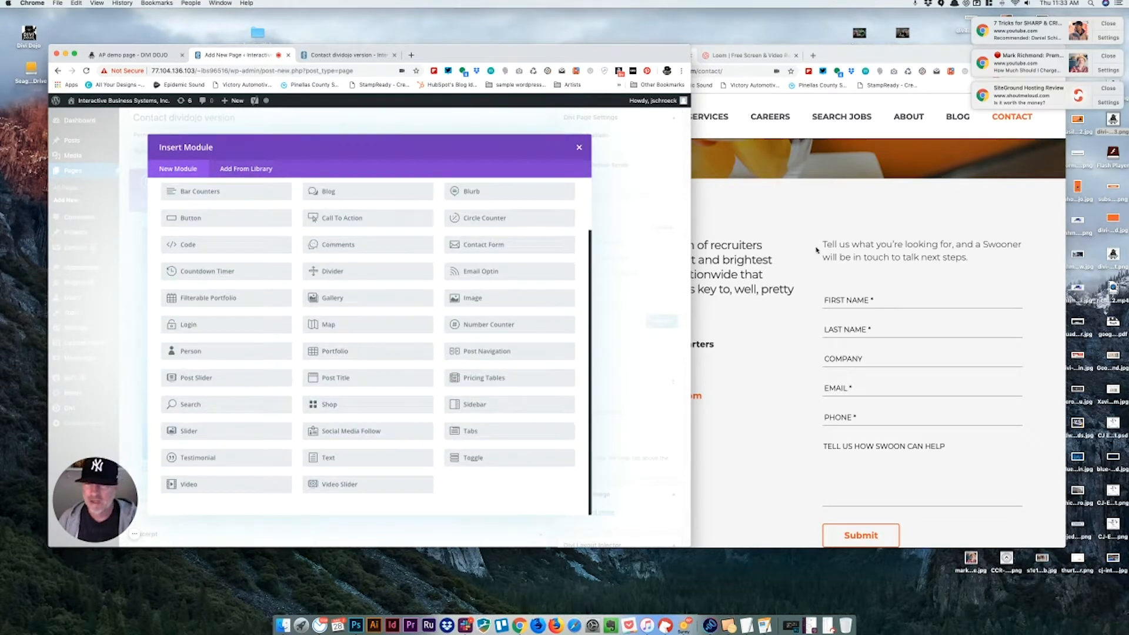
click(344, 457)
drag(991, 238, 830, 243)
key(super+c)
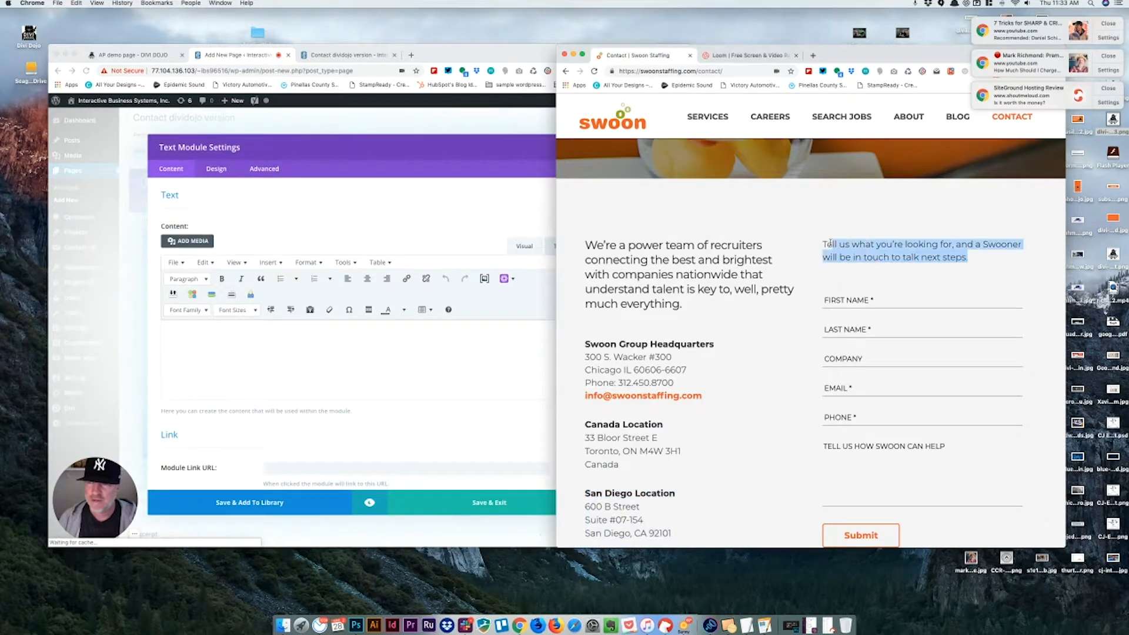
click(256, 363)
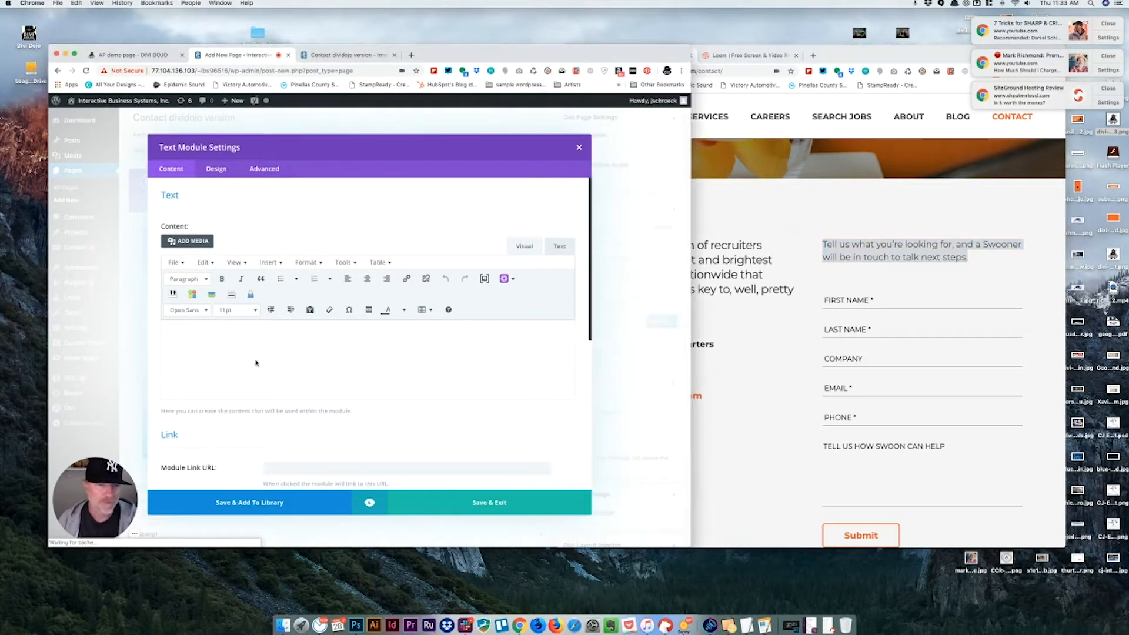
click(266, 331)
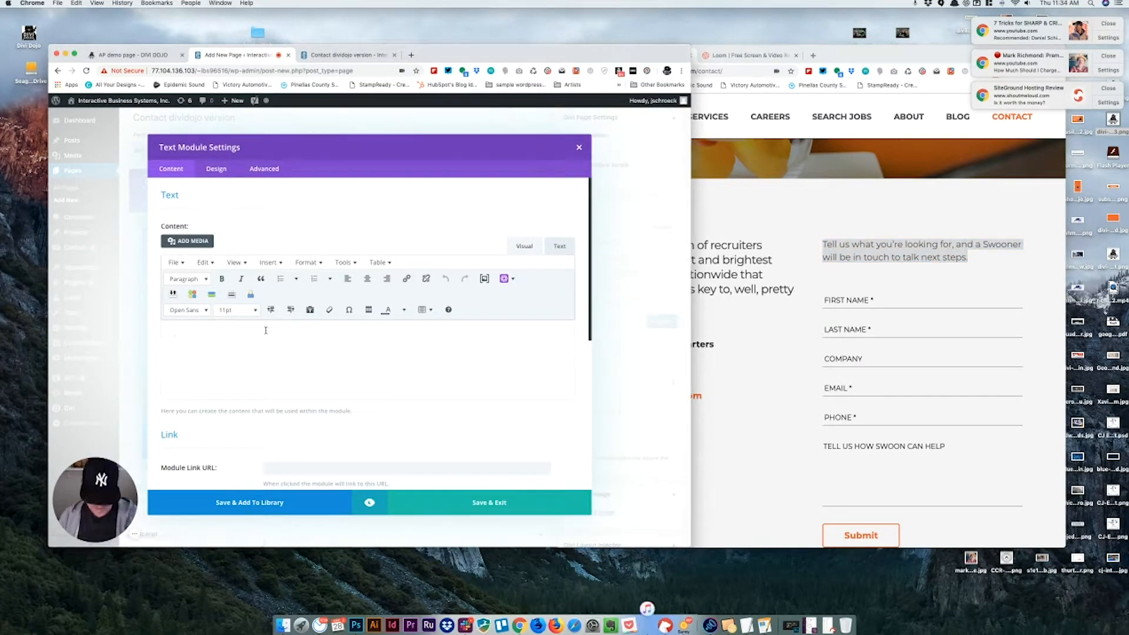
key(super+v)
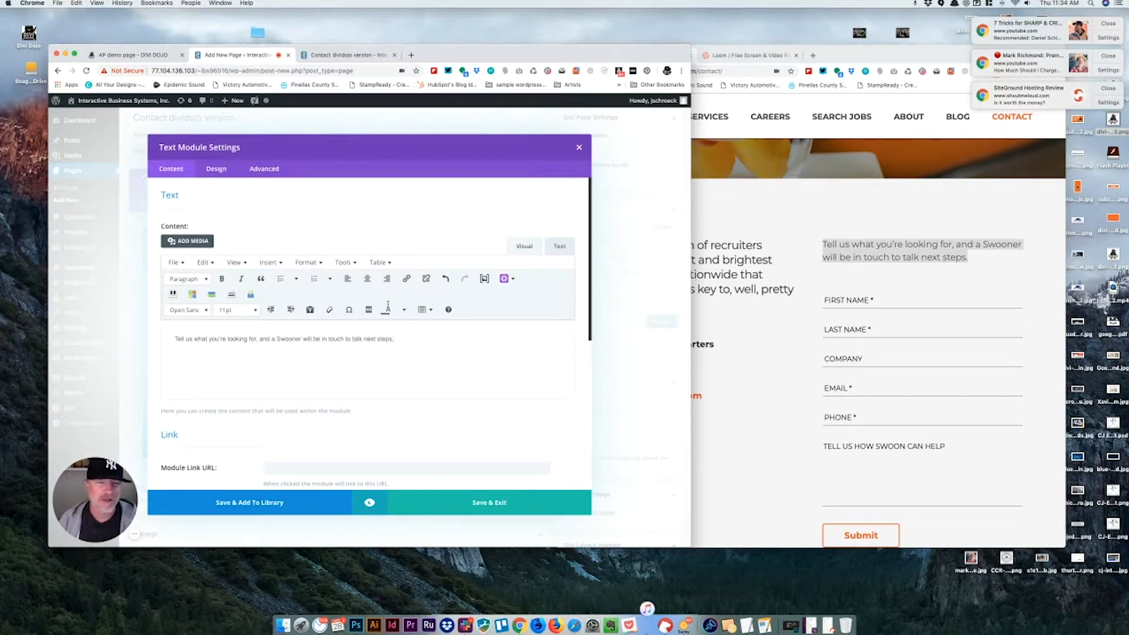
Step: Set the new Text module's text size to 24px and its line height to 1.5em
click(217, 169)
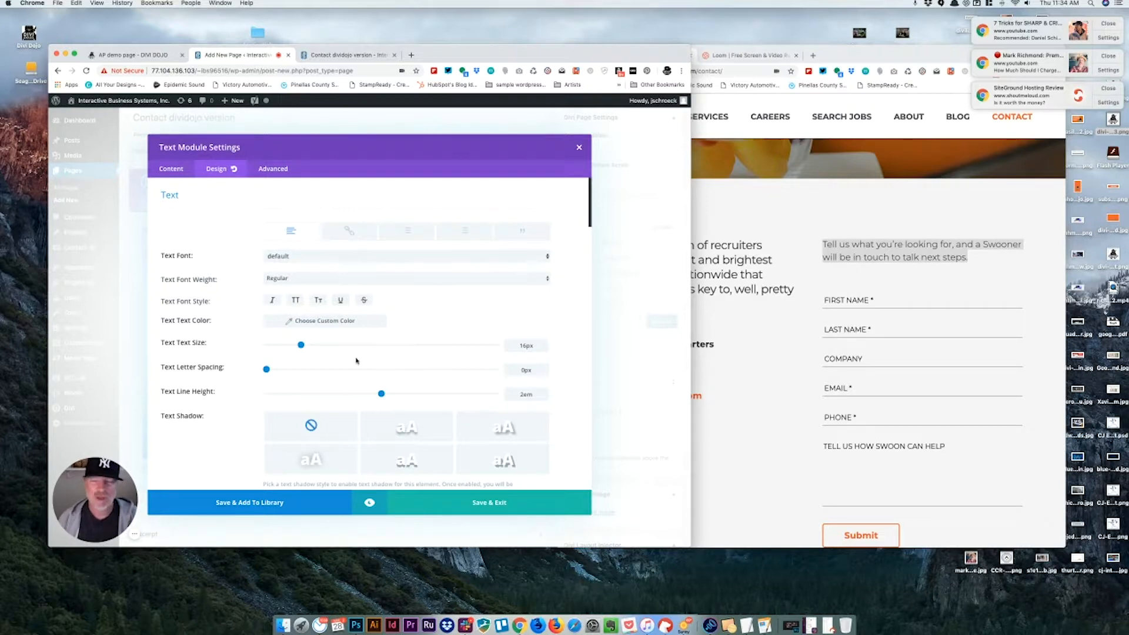
drag(301, 345, 320, 347)
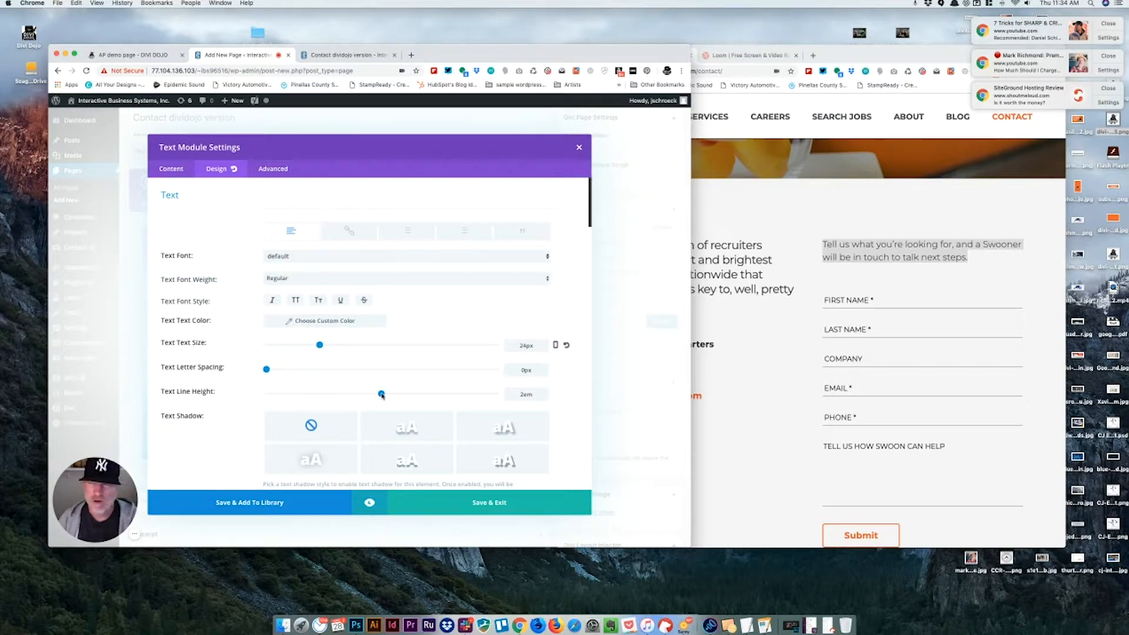
drag(381, 394, 327, 394)
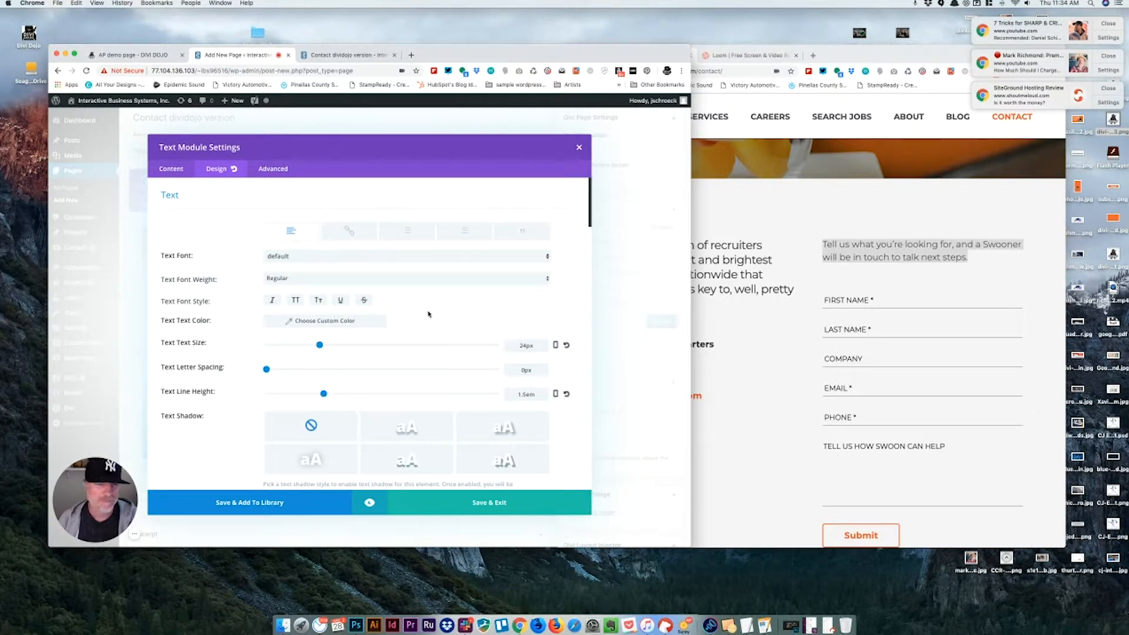
Step: Set the new Text module's smartphone text size to 18px and save the module
click(556, 346)
click(497, 350)
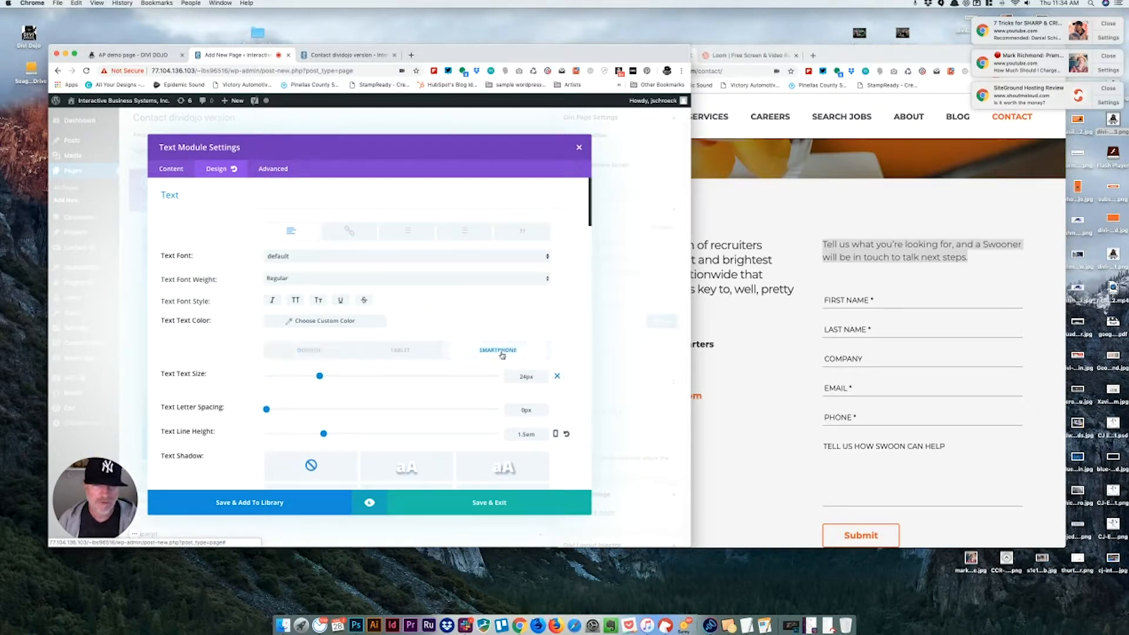
drag(320, 376, 306, 378)
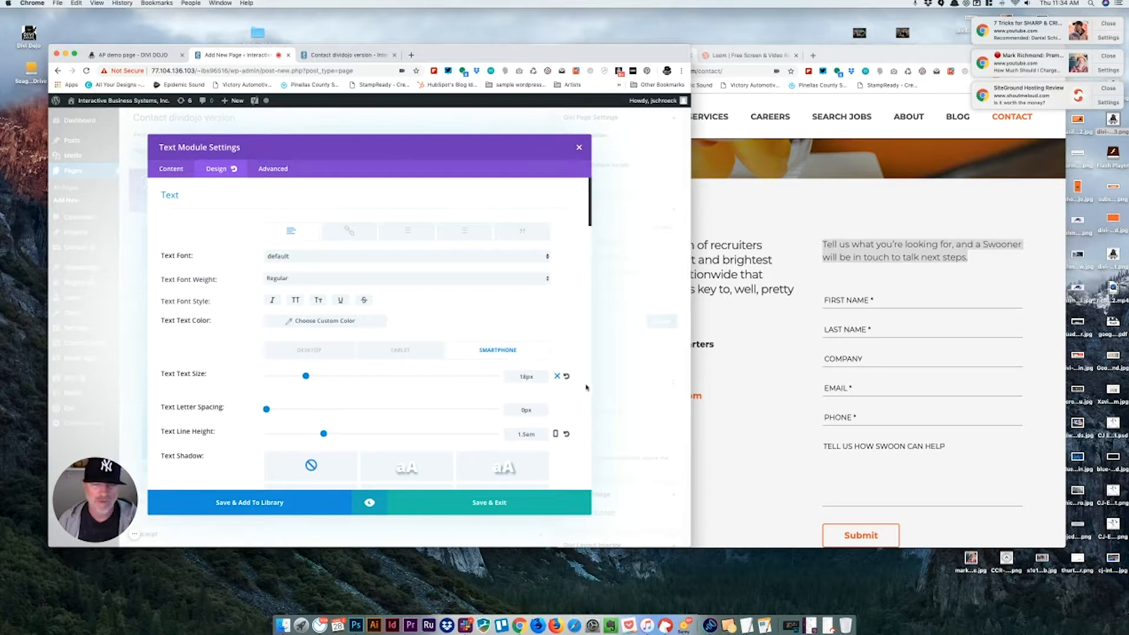
scroll(586, 387, down, 2)
scroll(587, 387, down, 3)
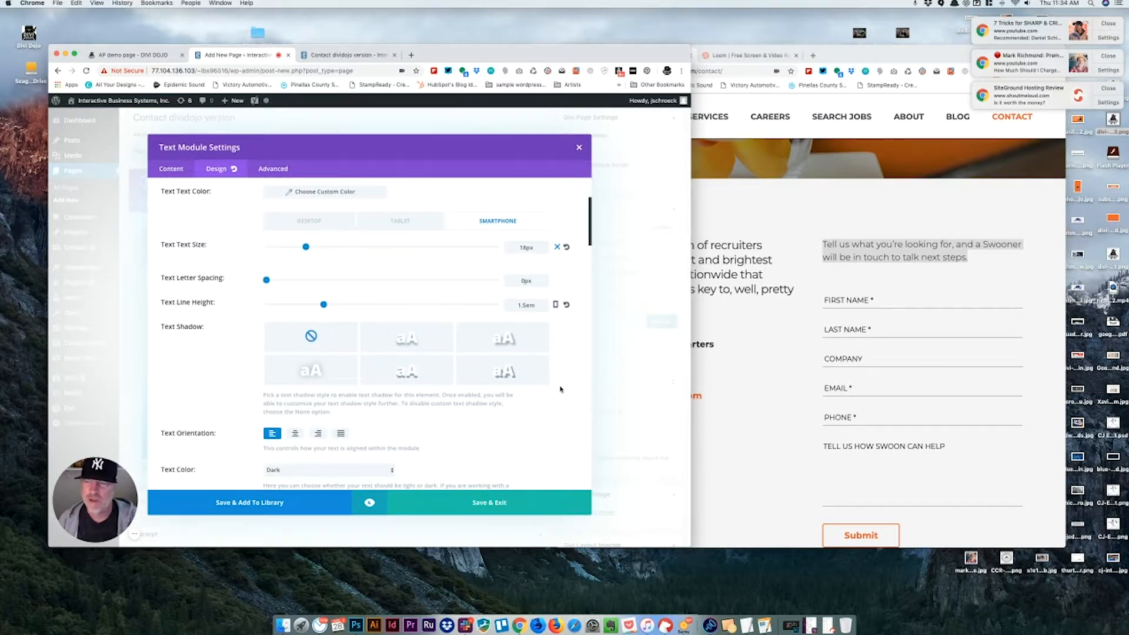
scroll(535, 386, up, 5)
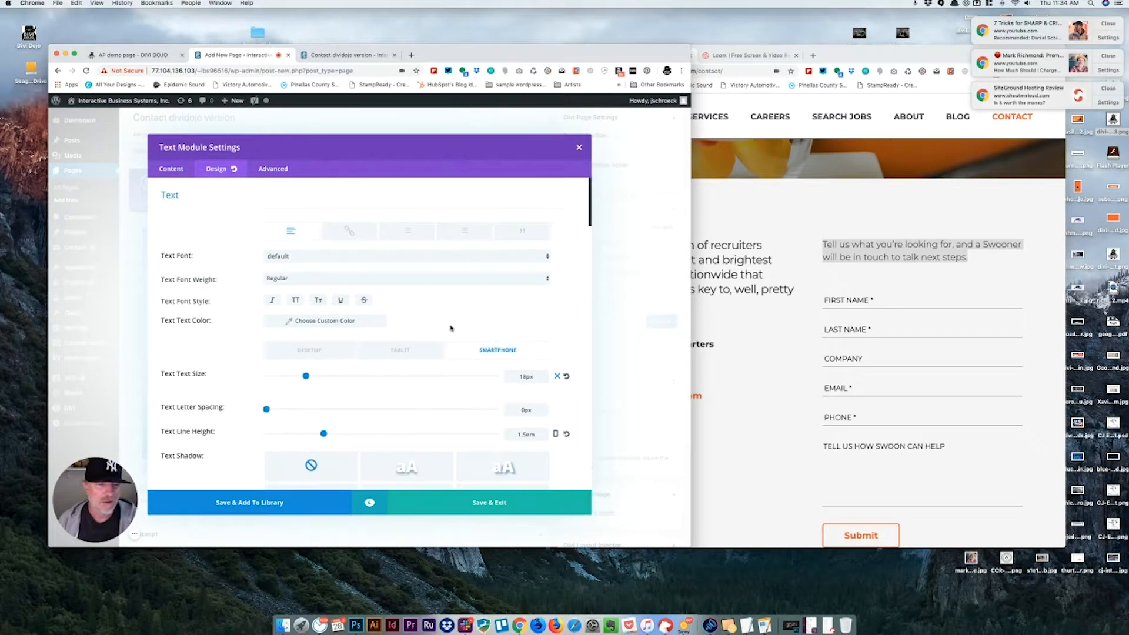
click(177, 170)
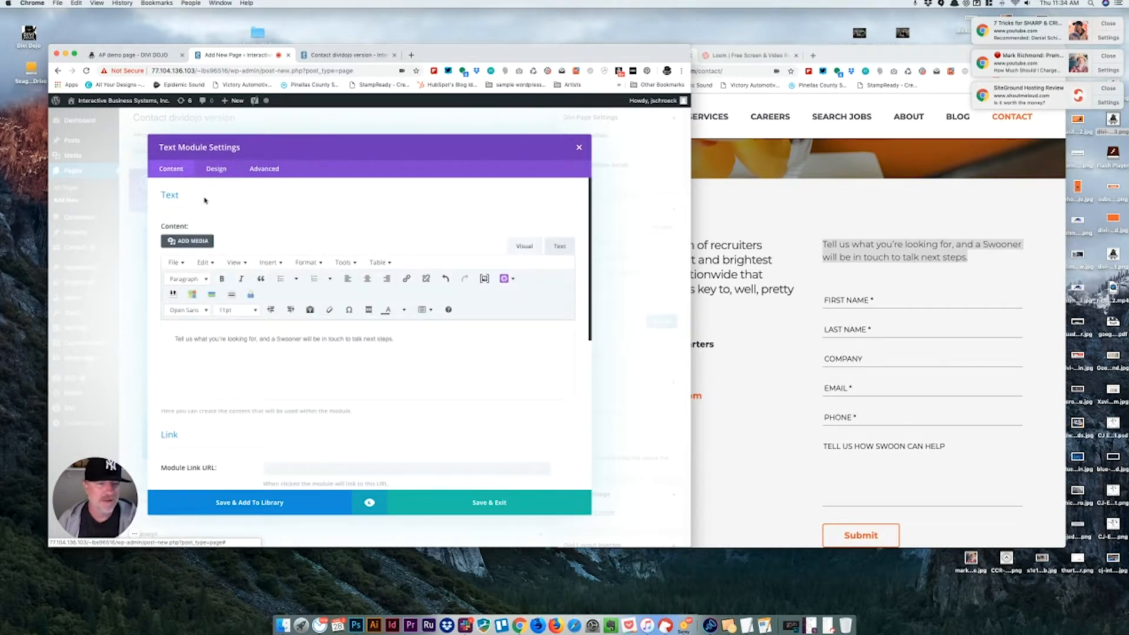
click(216, 170)
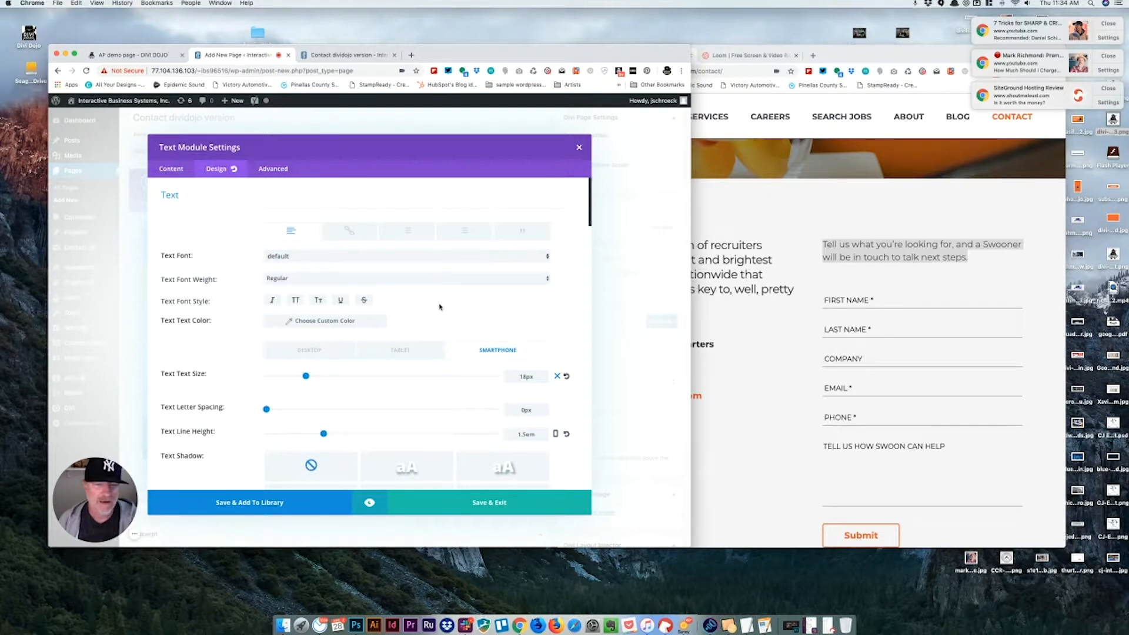
click(317, 351)
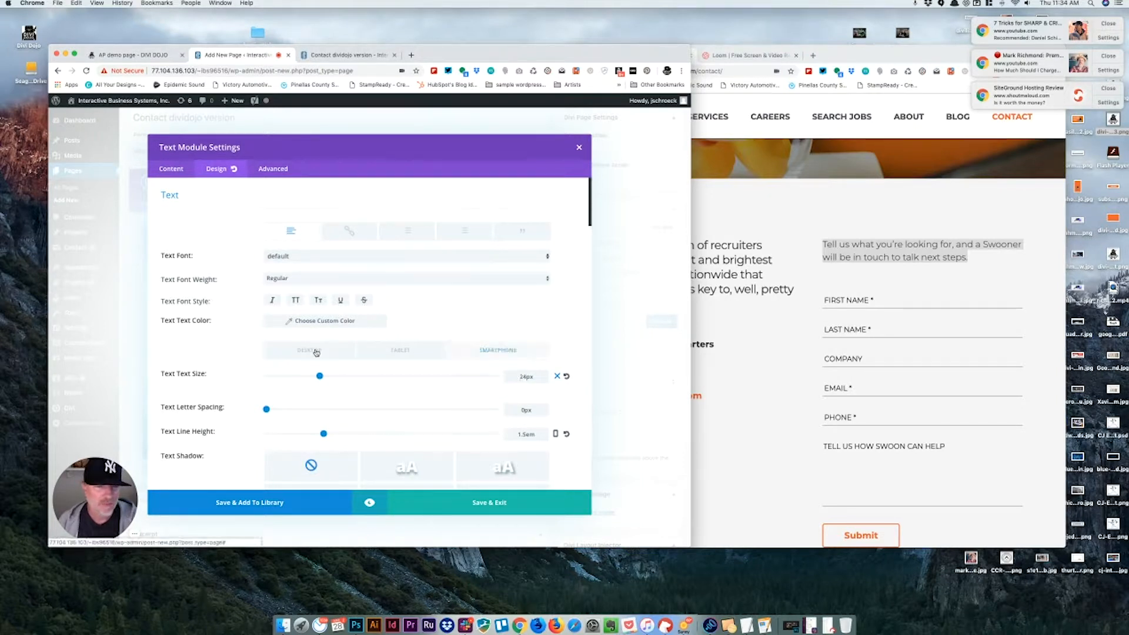
click(492, 504)
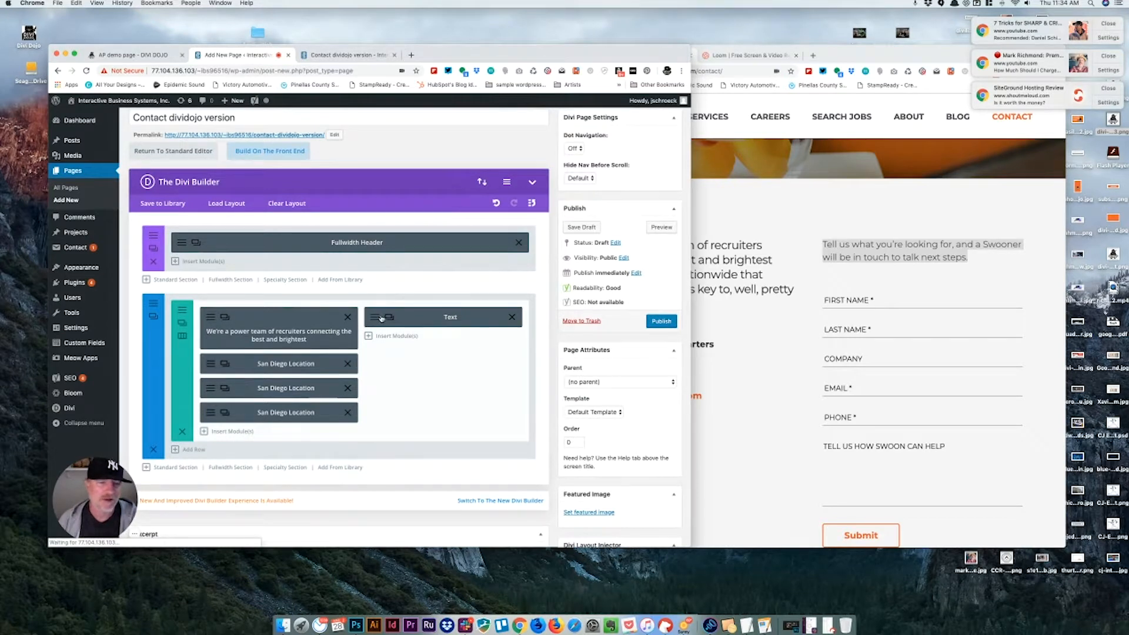
Step: Label the second column's Text module with its own sentence, "Tell us what you're looking for, and a Swooner will be in touch to talk next steps", and save it
click(382, 318)
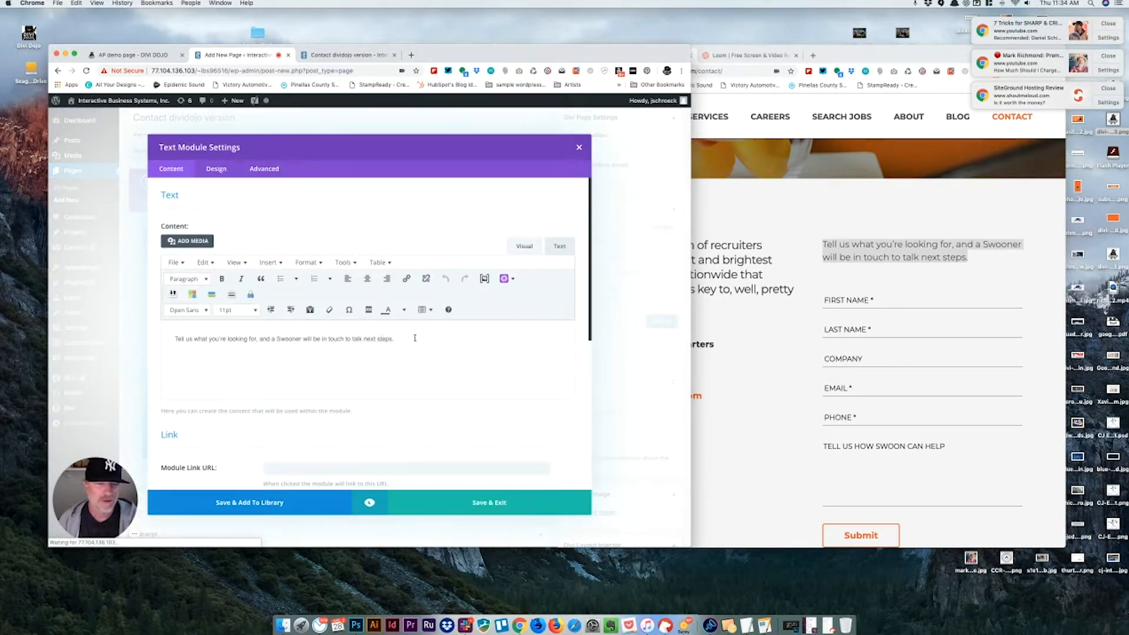
drag(415, 338, 147, 341)
key(super+c)
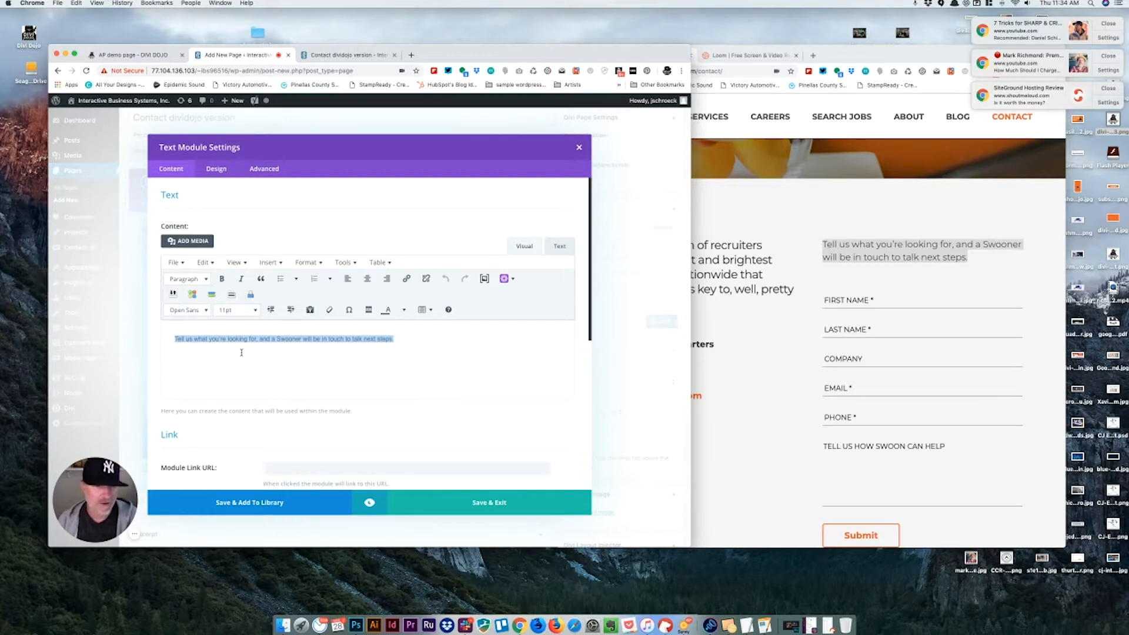
scroll(241, 353, down, 5)
drag(288, 456, 233, 454)
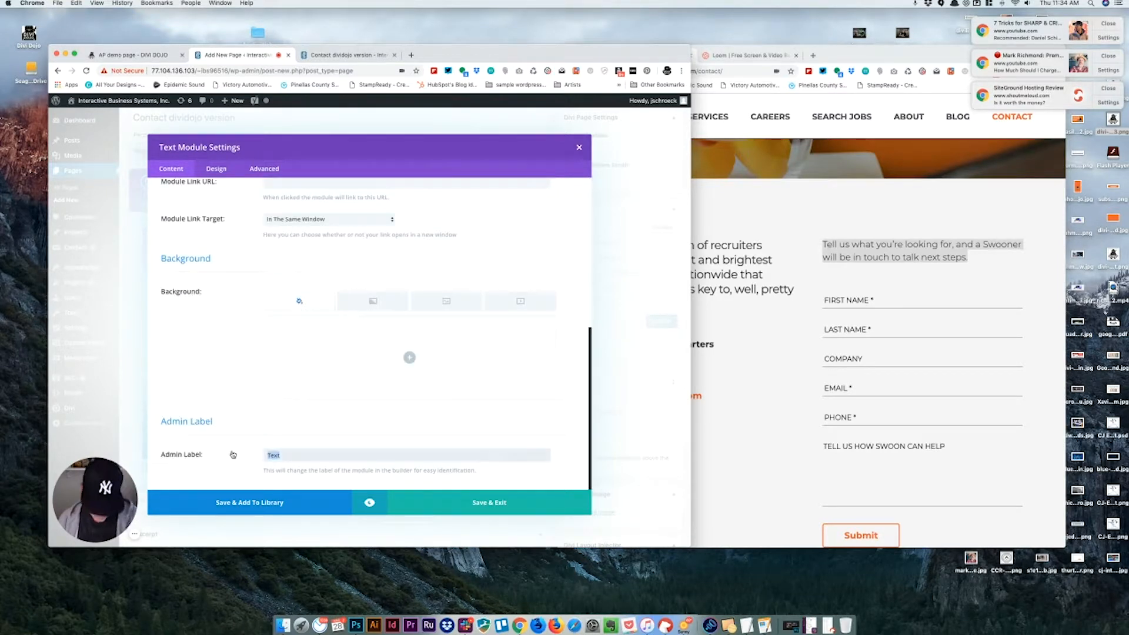
key(super+v)
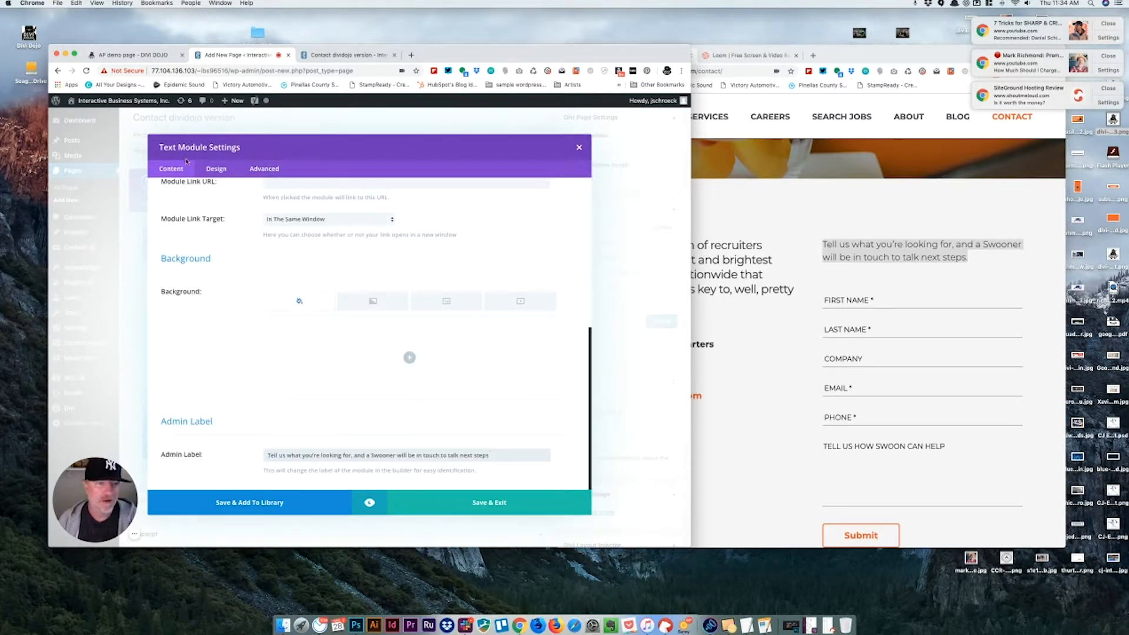
click(477, 506)
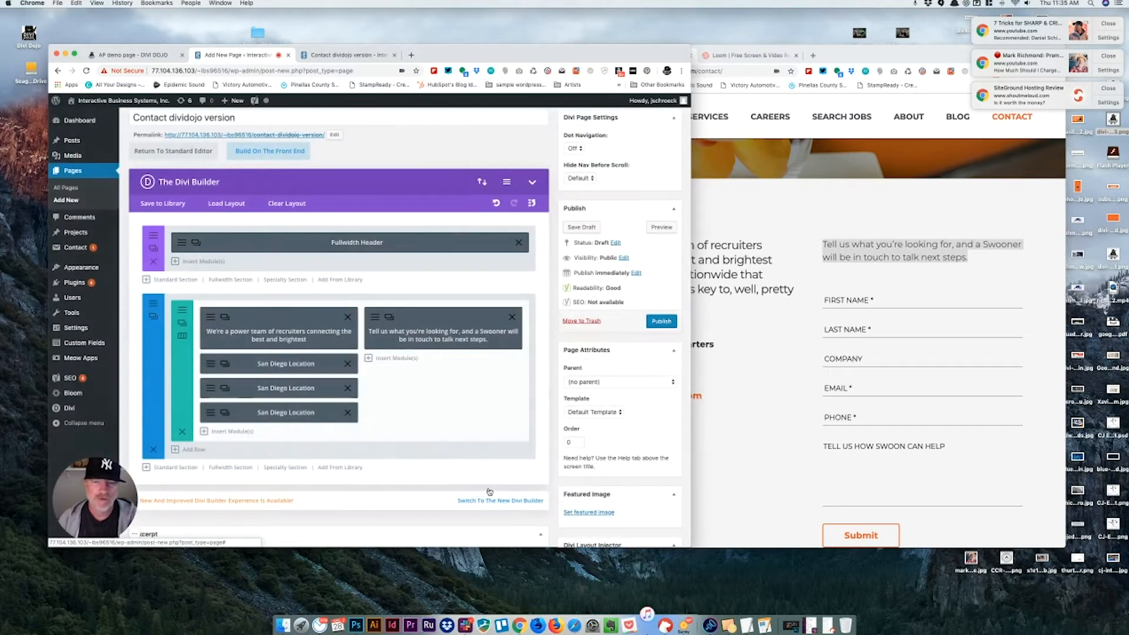
Step: Save the contact page as a draft and generate an updated preview
click(580, 228)
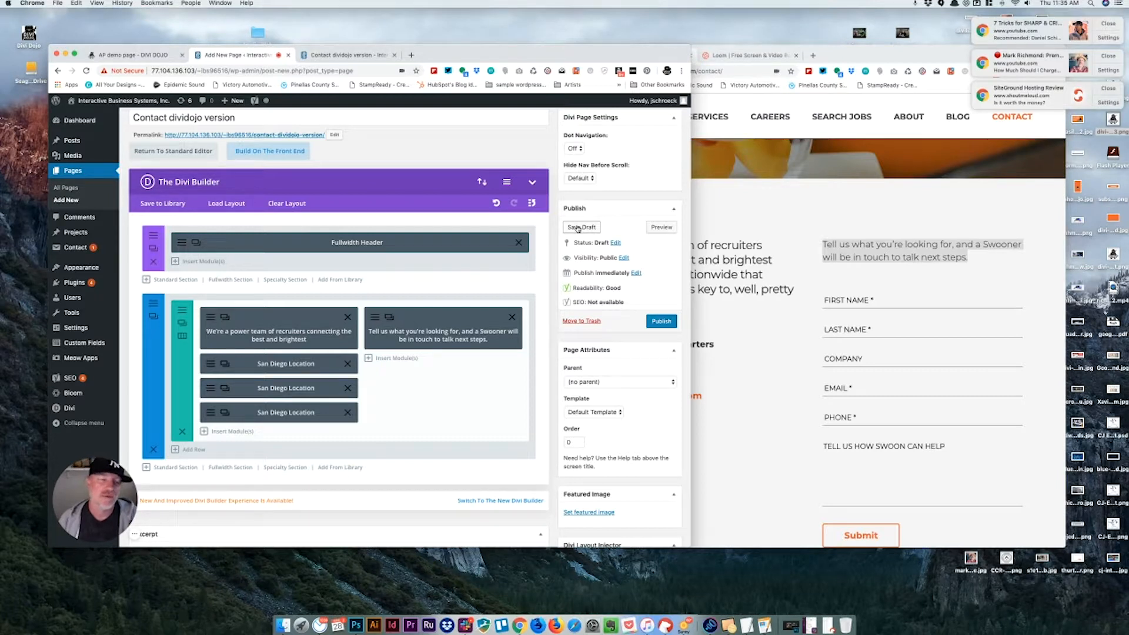
click(577, 229)
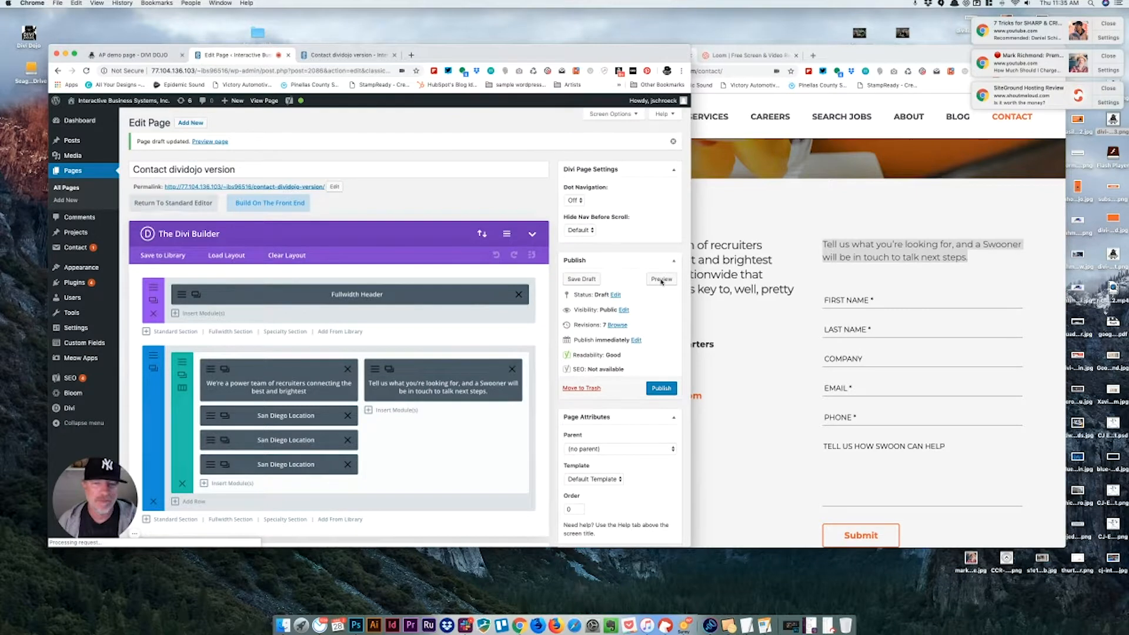
click(661, 280)
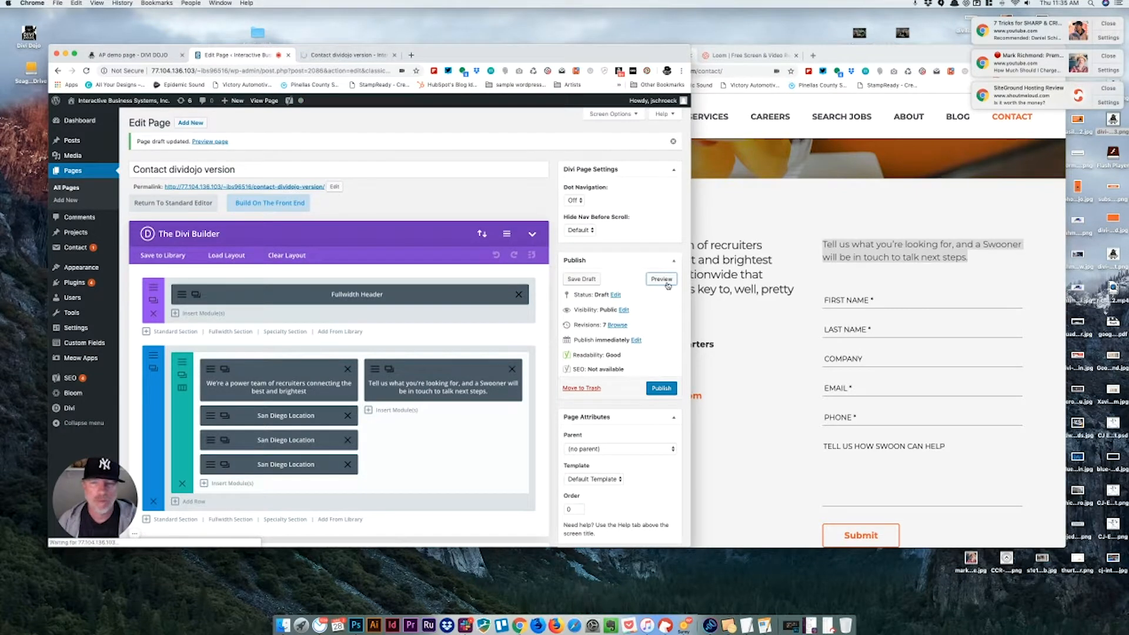
Step: Review both columns of the previewed contact page down its length, and return to the page editor
click(352, 55)
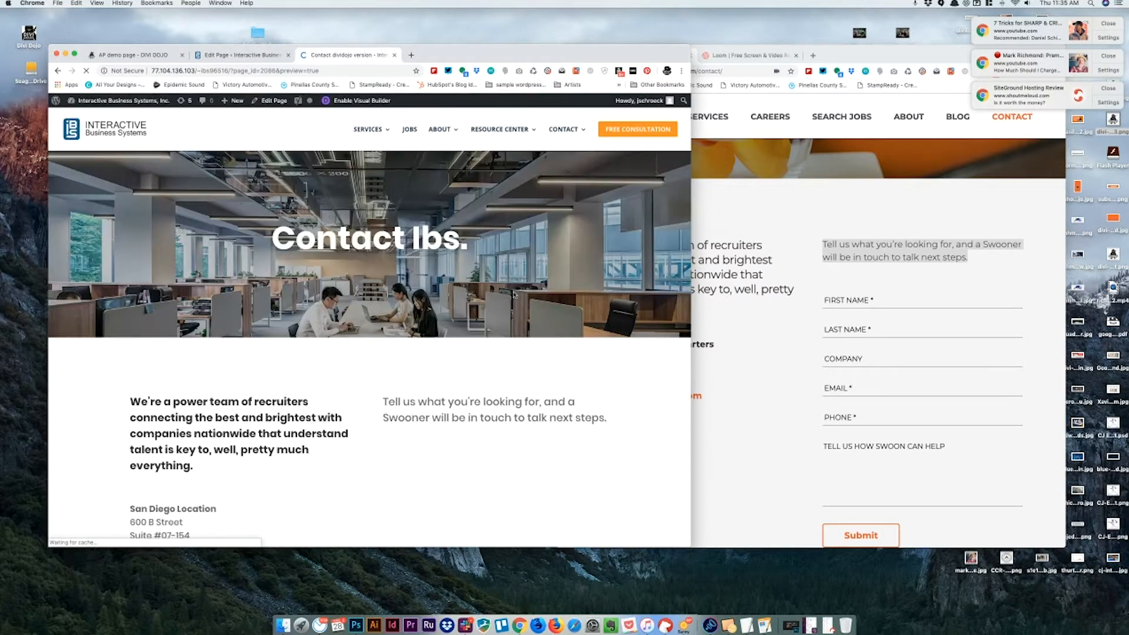
scroll(592, 359, down, 2)
scroll(592, 360, down, 5)
scroll(595, 365, up, 7)
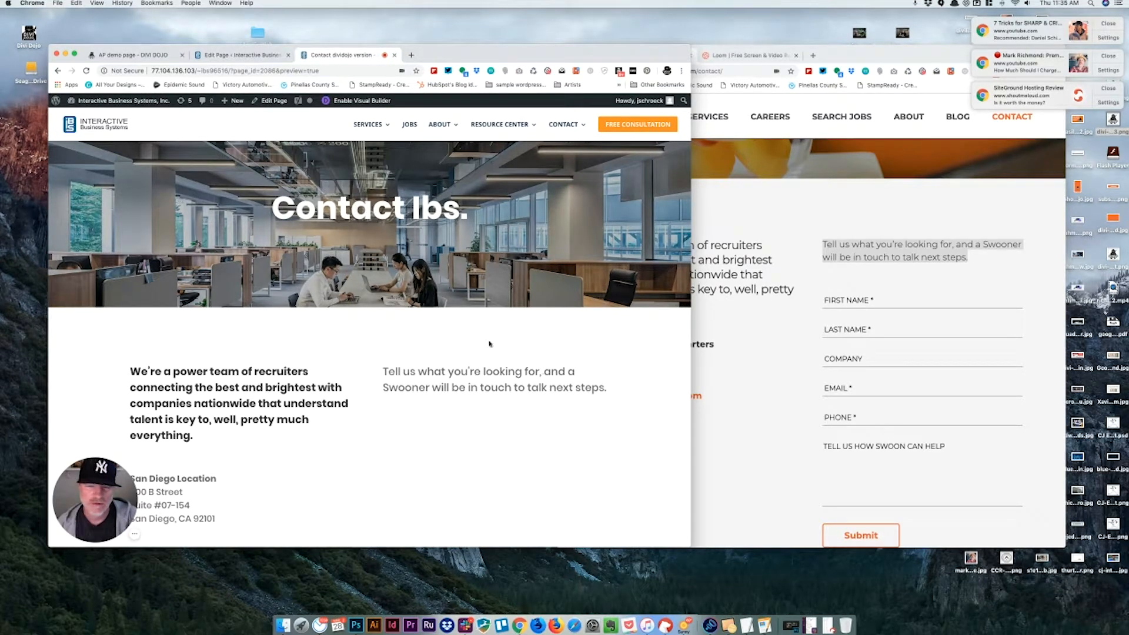
click(234, 56)
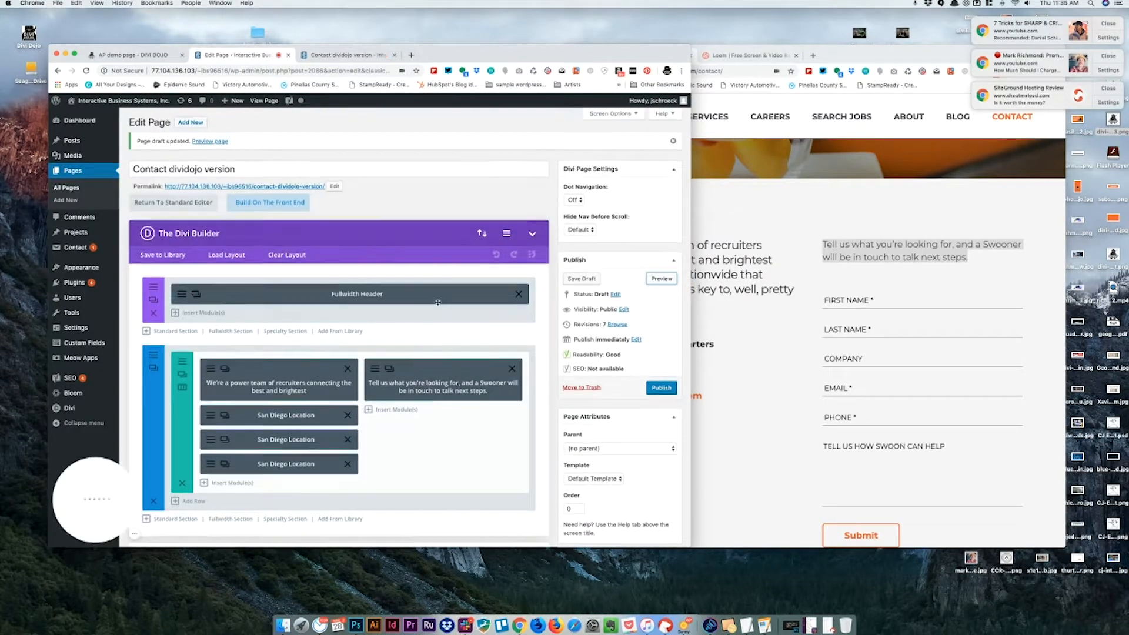
Step: Set the second column's Text module text size to 20px on desktop and 16px on smartphone
scroll(375, 206, down, 5)
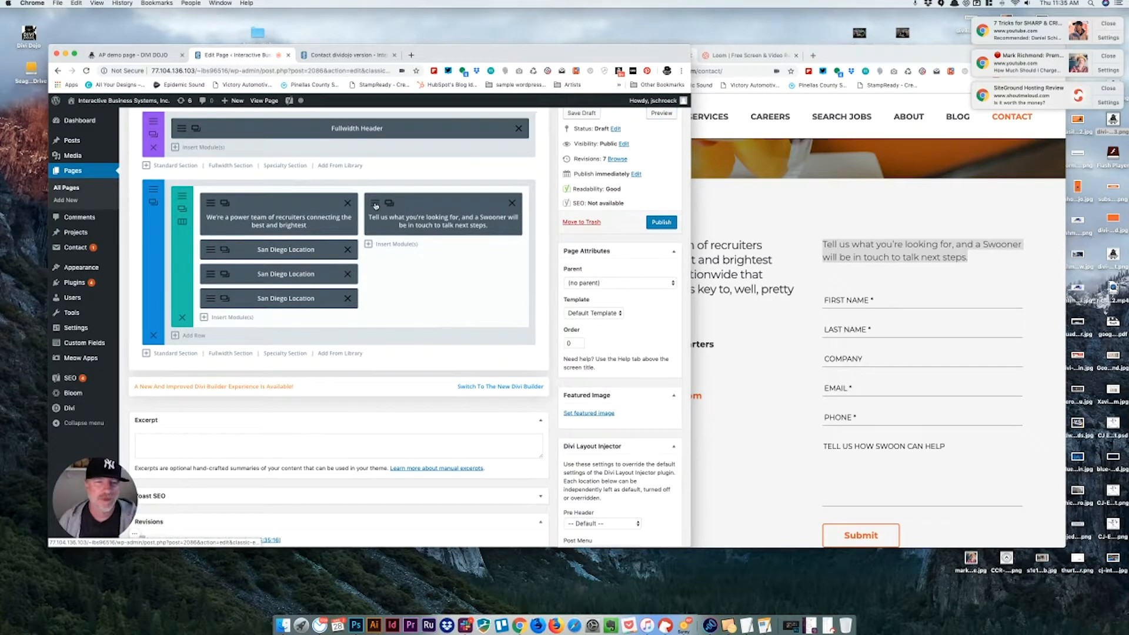
click(375, 205)
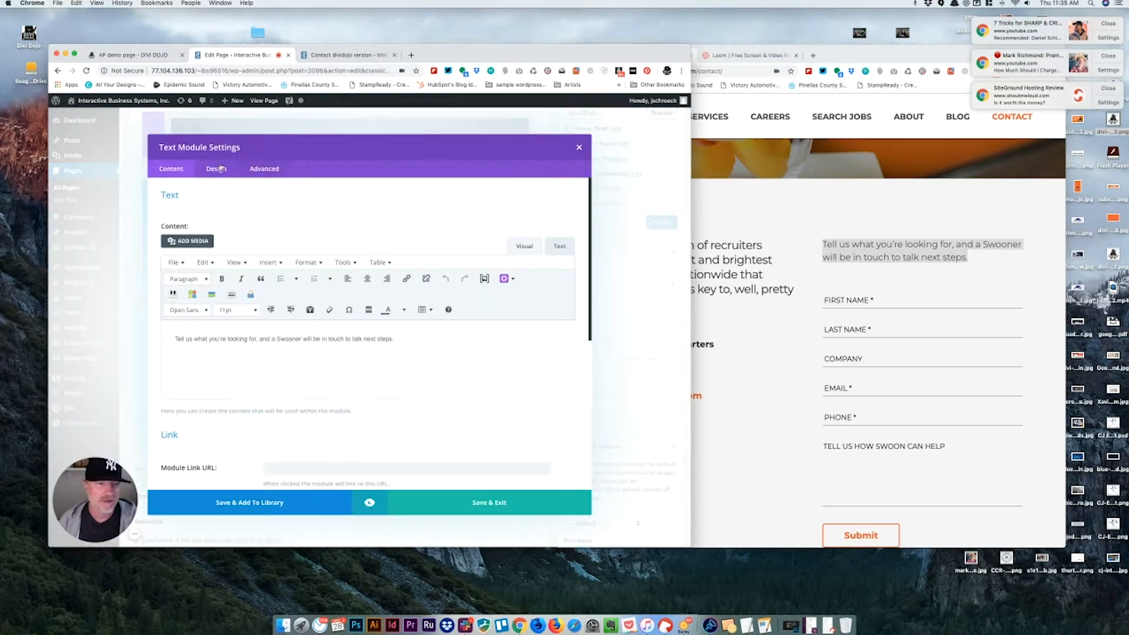
click(221, 170)
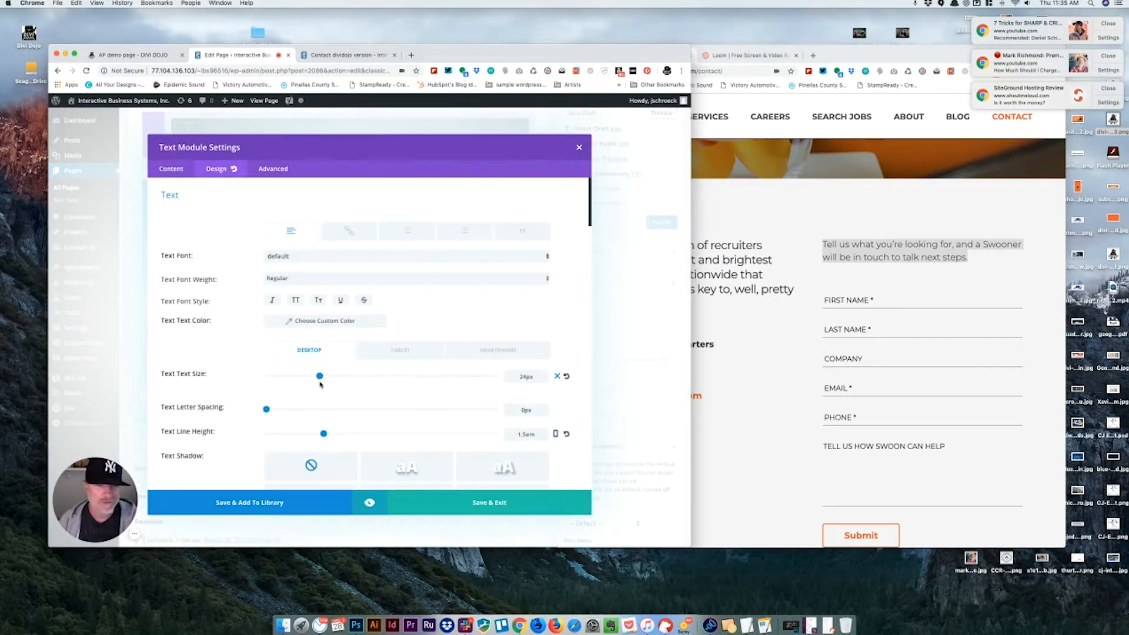
drag(320, 377, 310, 377)
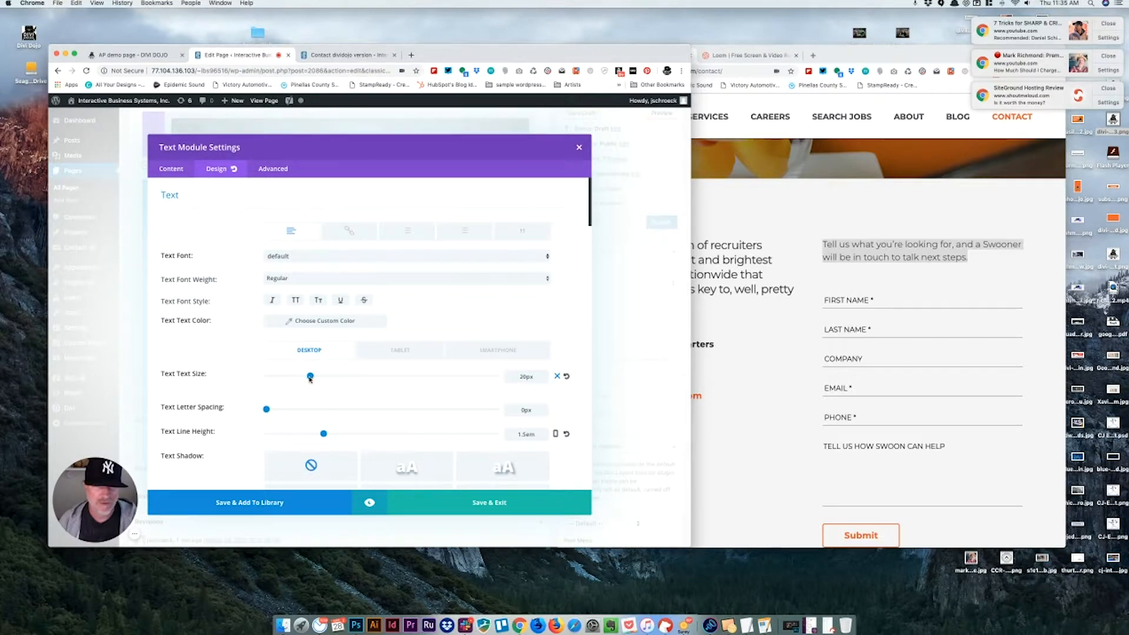
click(517, 352)
drag(306, 377, 303, 380)
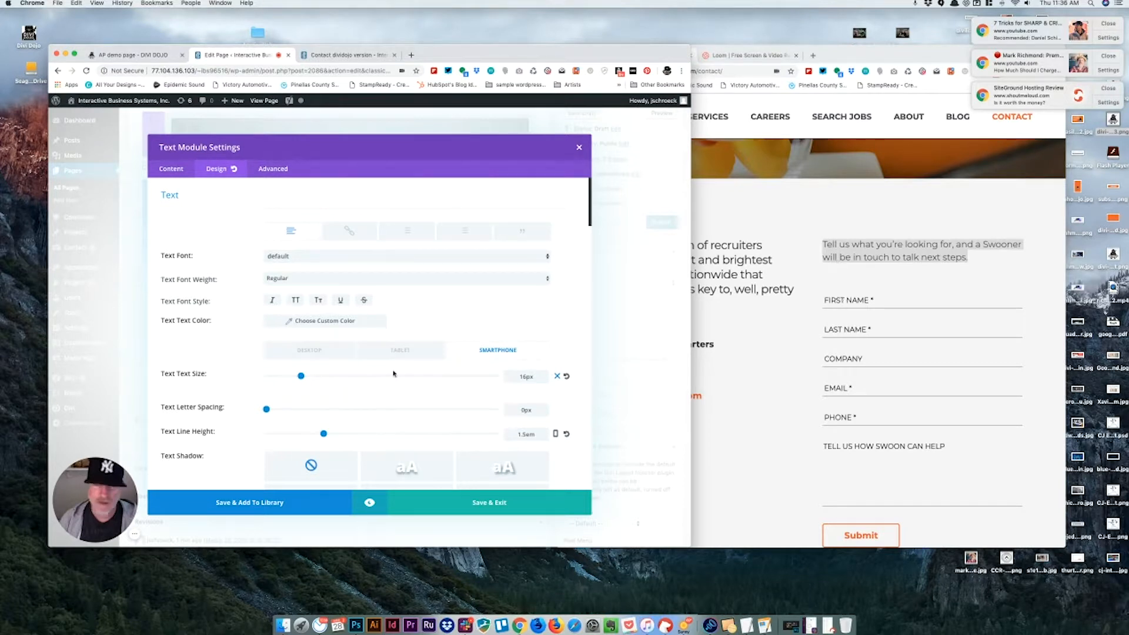
Step: Add custom bottom padding to the second column's Text module and save the module
scroll(349, 401, down, 15)
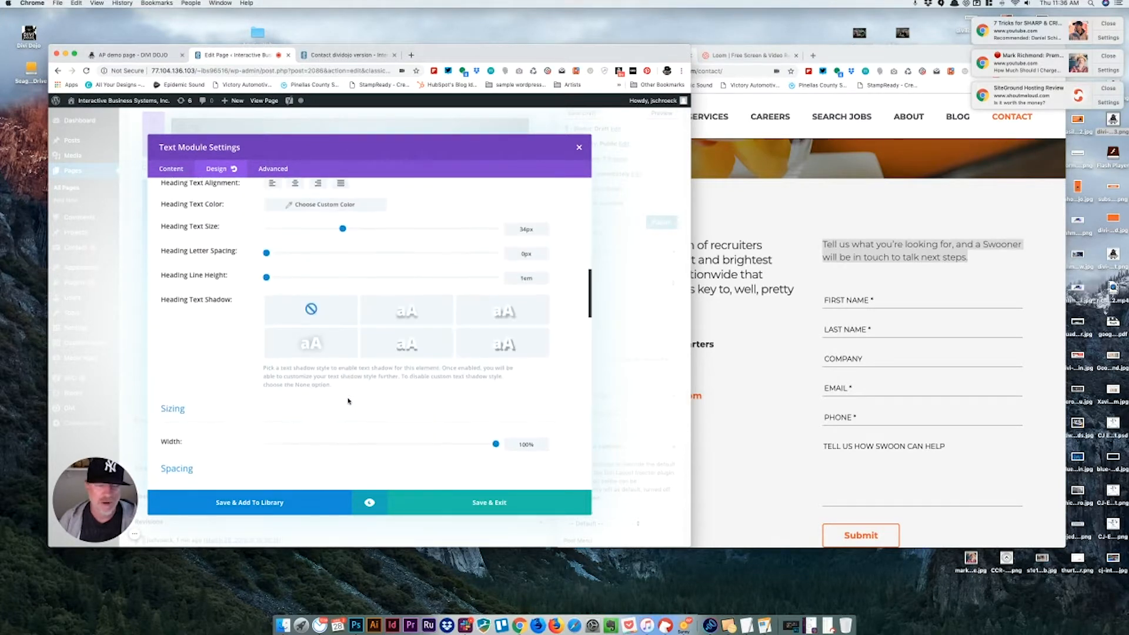
scroll(348, 401, down, 5)
scroll(353, 388, up, 3)
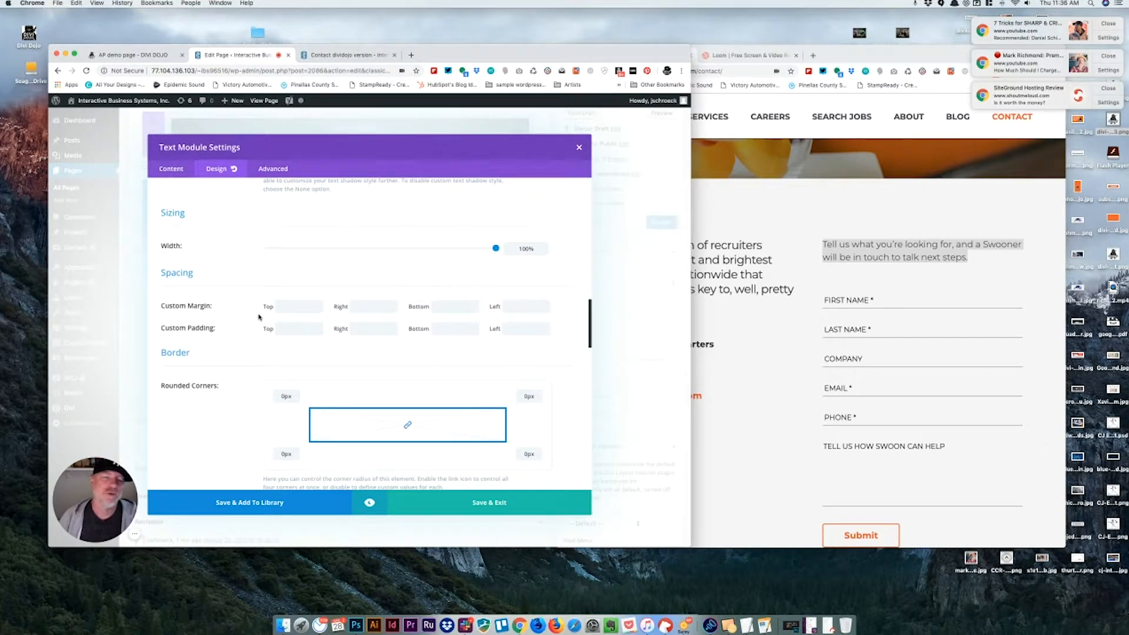
scroll(314, 247, up, 1)
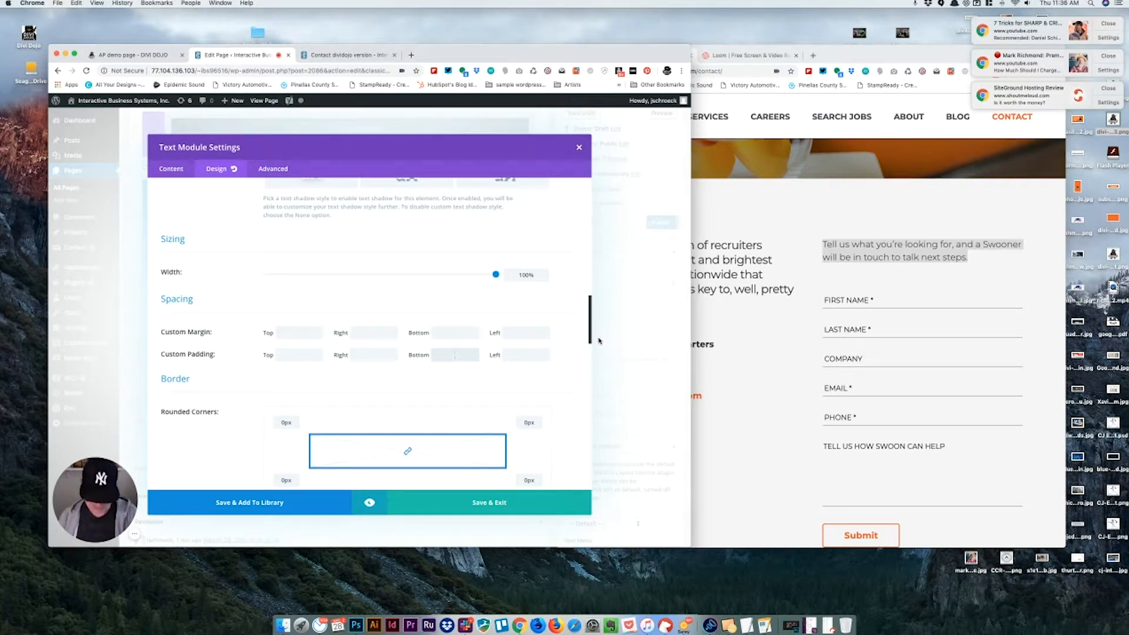
text(8)
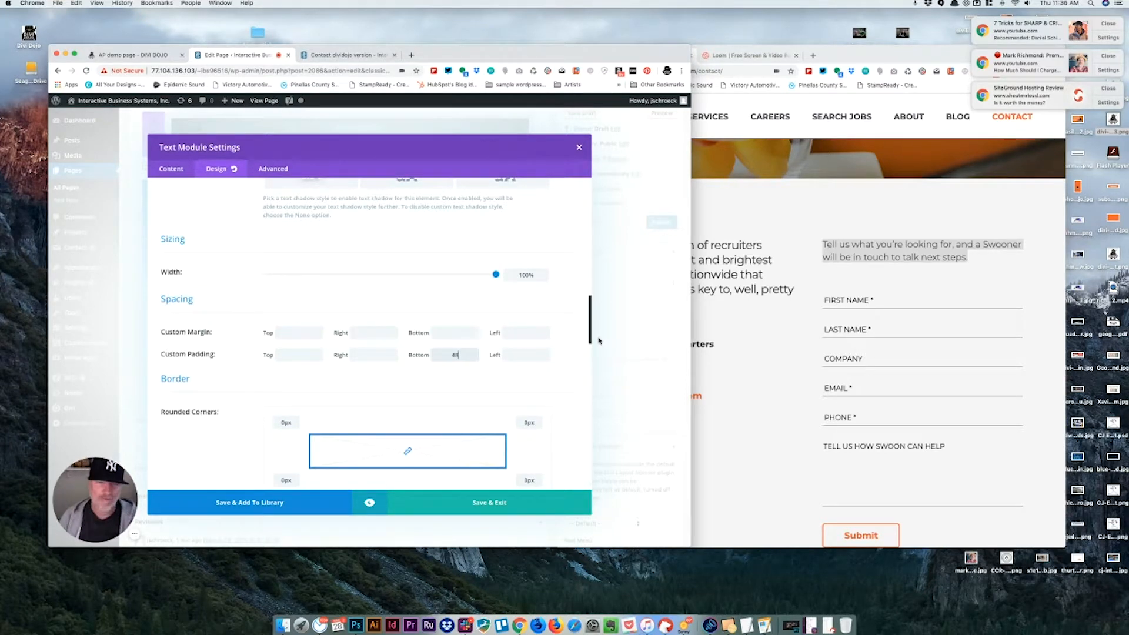
click(488, 504)
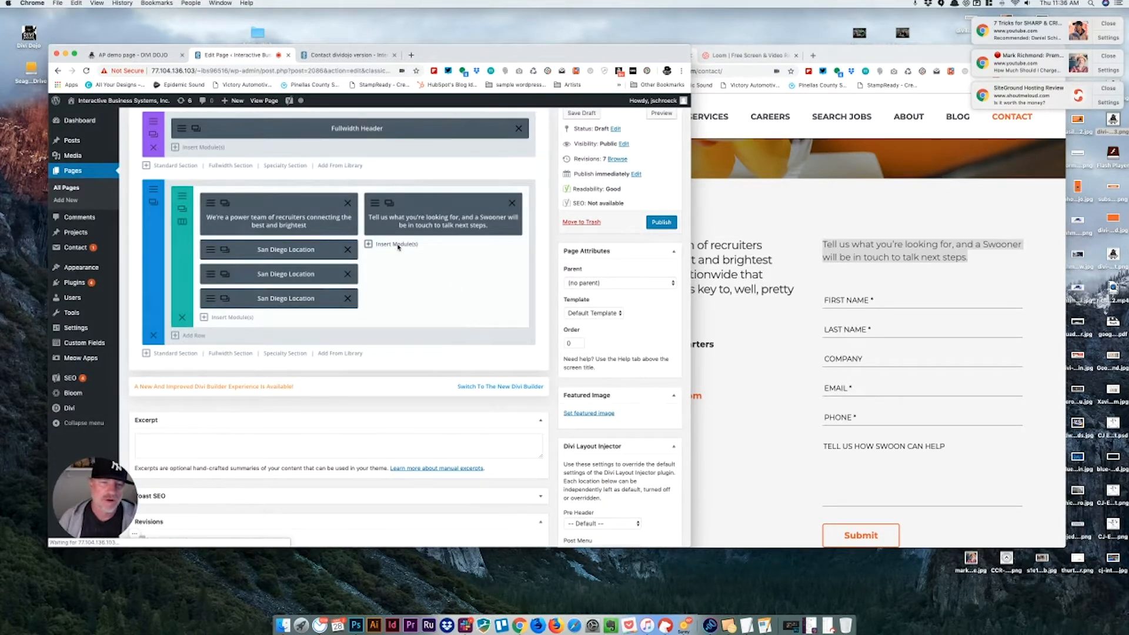
Step: Insert a Contact Form module below the Text module in the second column
click(396, 244)
scroll(365, 408, down, 3)
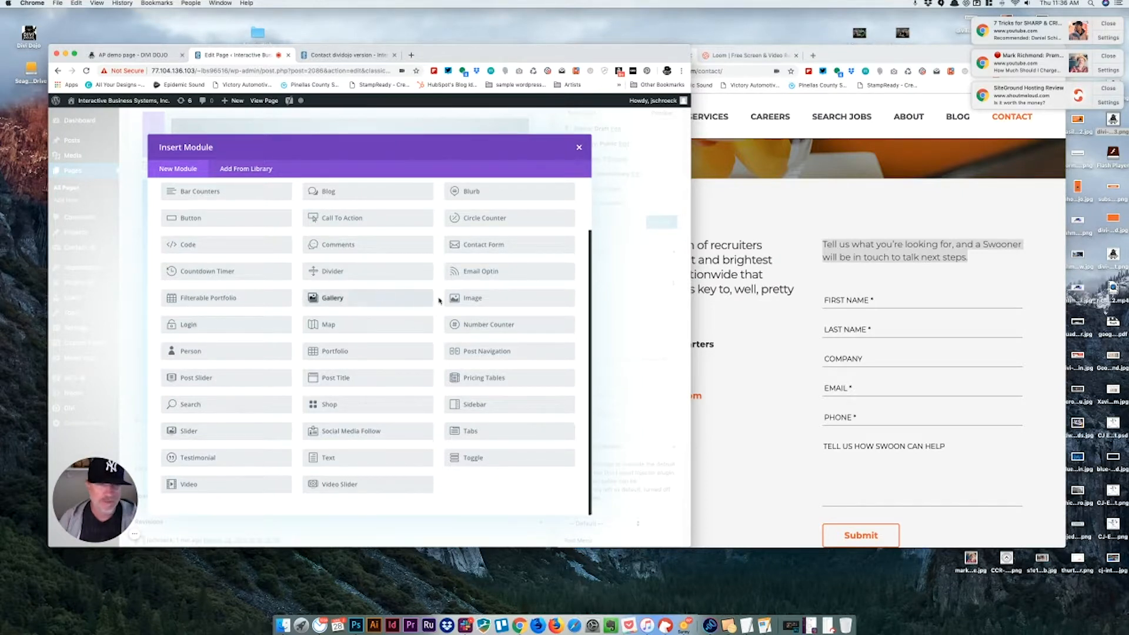
scroll(349, 326, up, 3)
scroll(363, 357, down, 2)
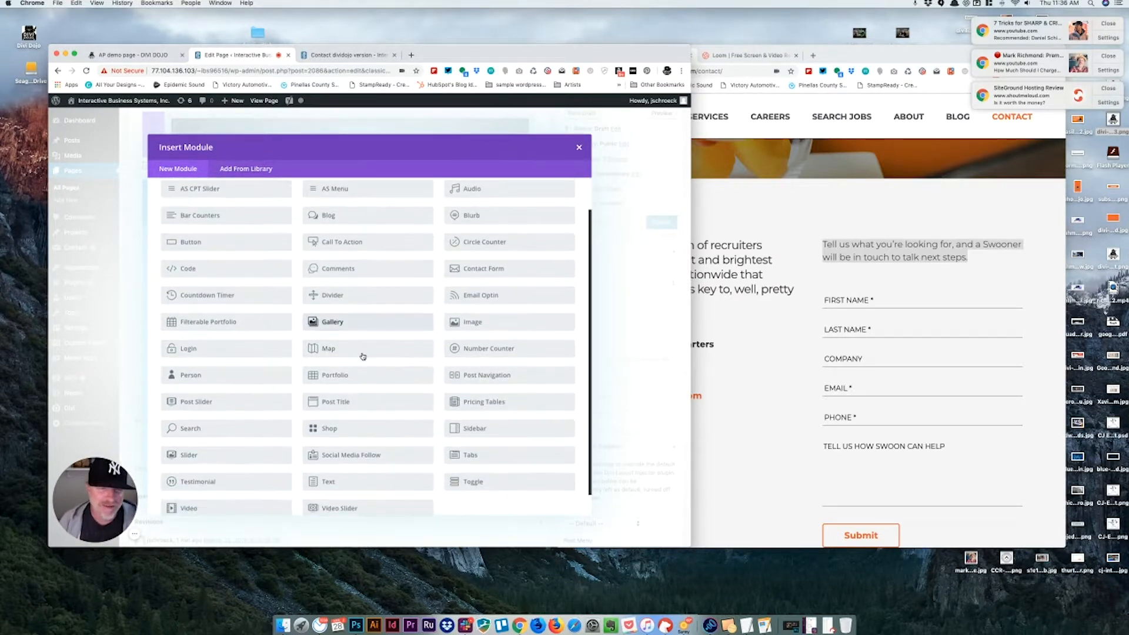
scroll(363, 356, up, 2)
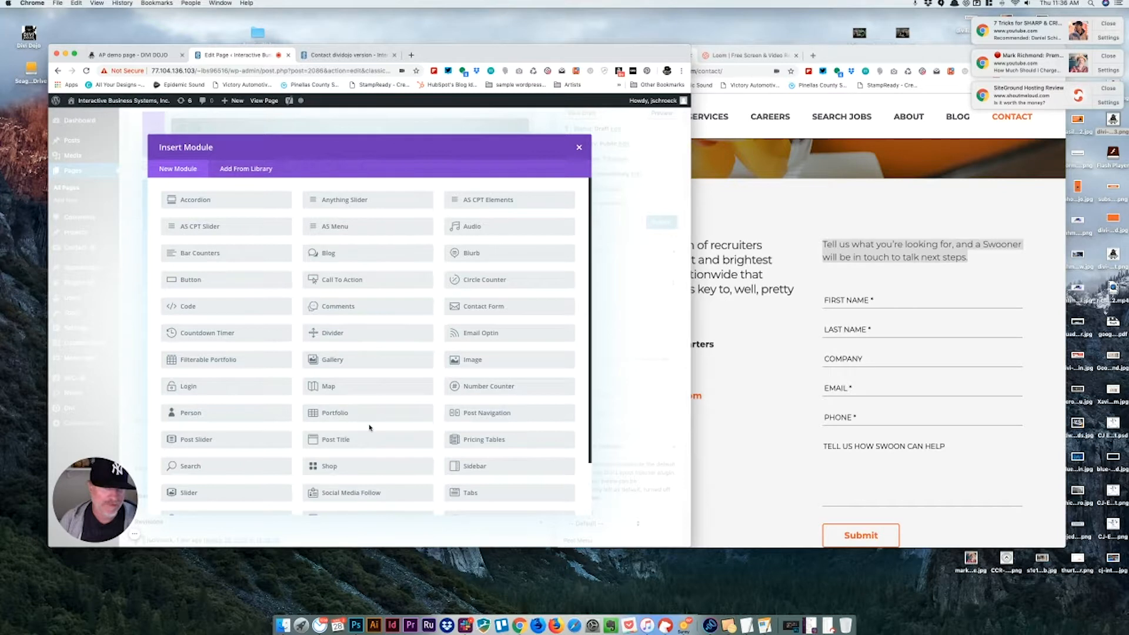
scroll(369, 428, down, 2)
scroll(225, 406, up, 1)
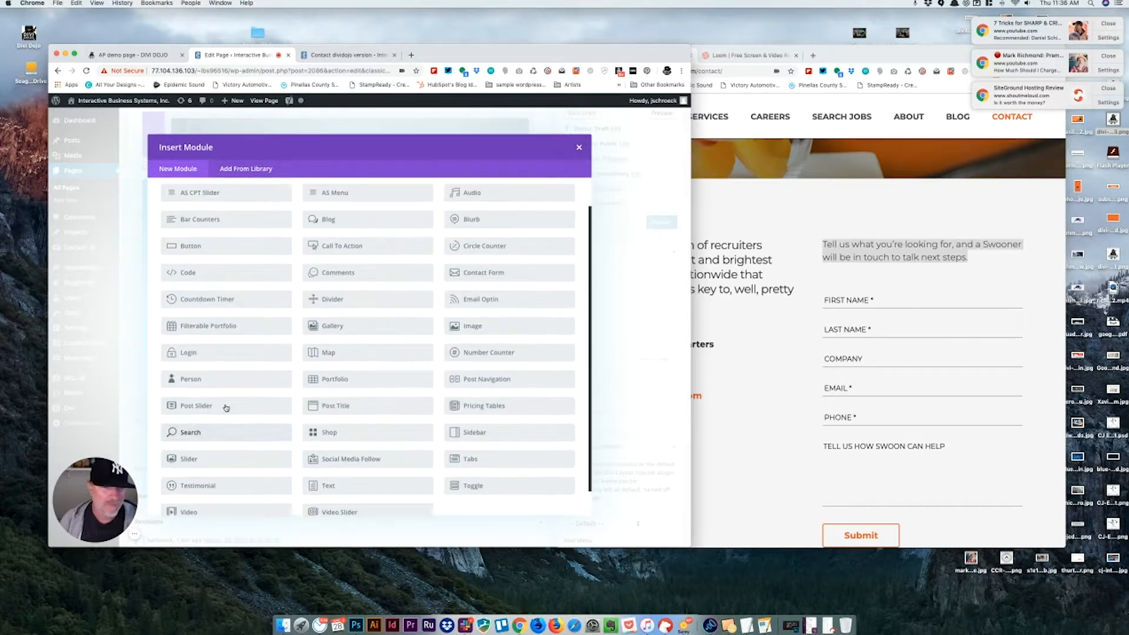
scroll(474, 385, up, 1)
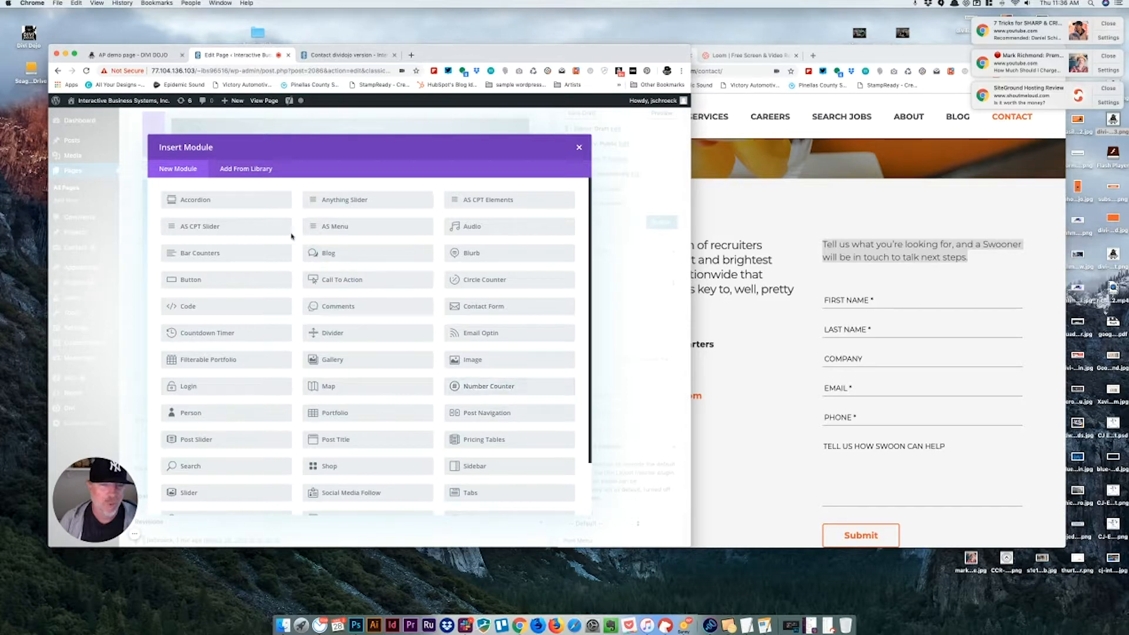
click(478, 311)
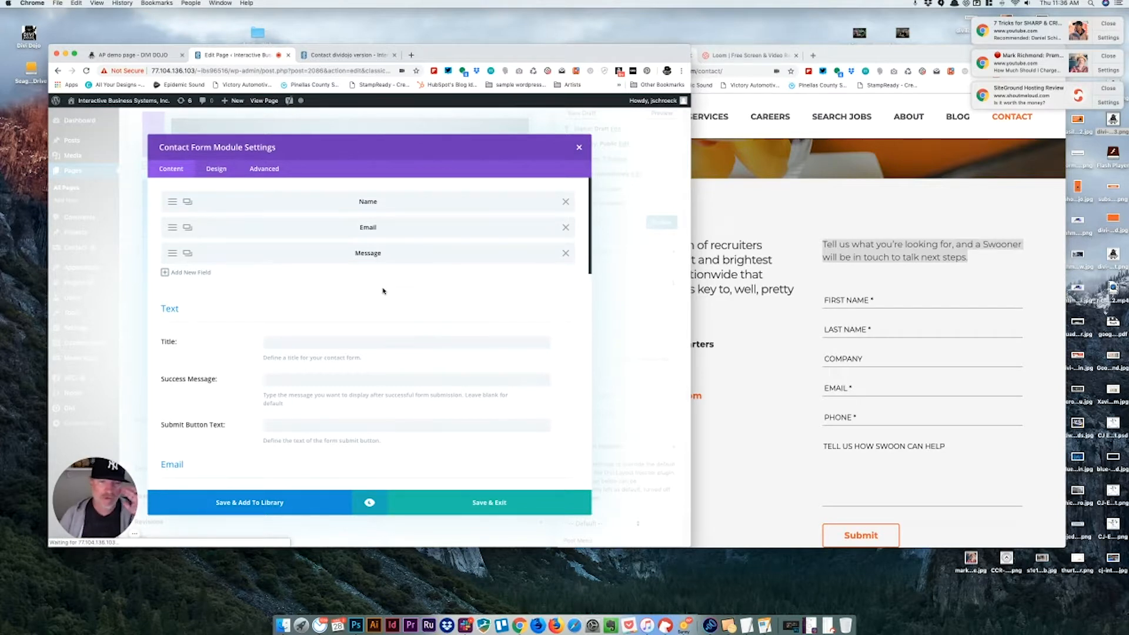
Step: Change the contact form's Name field to use the field ID FirstName and the title First Name
click(172, 203)
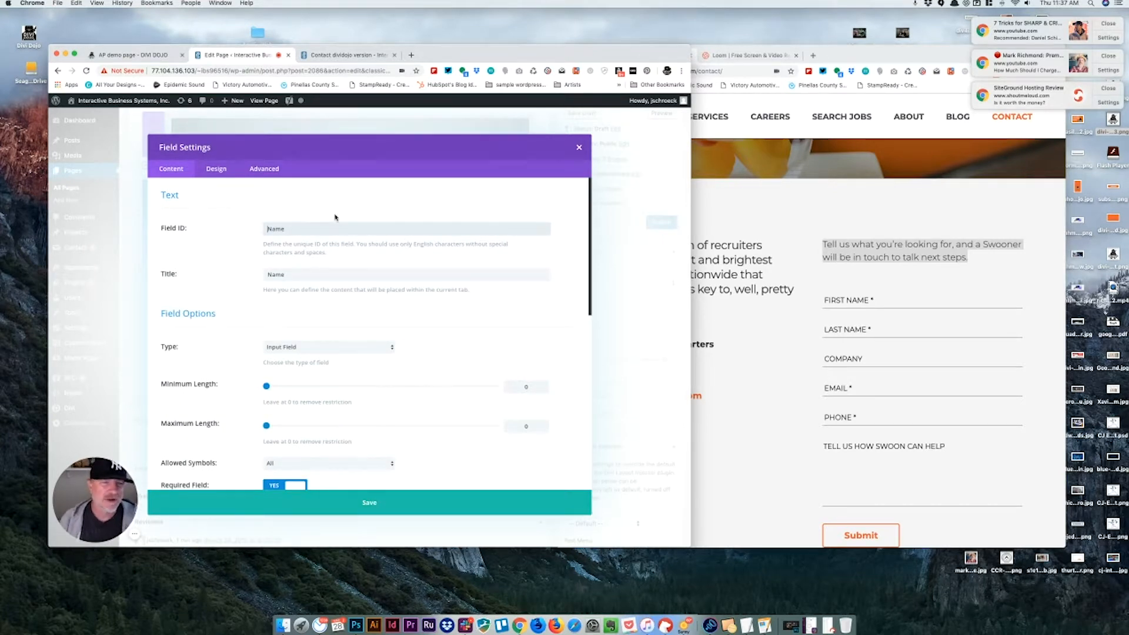
text(F)
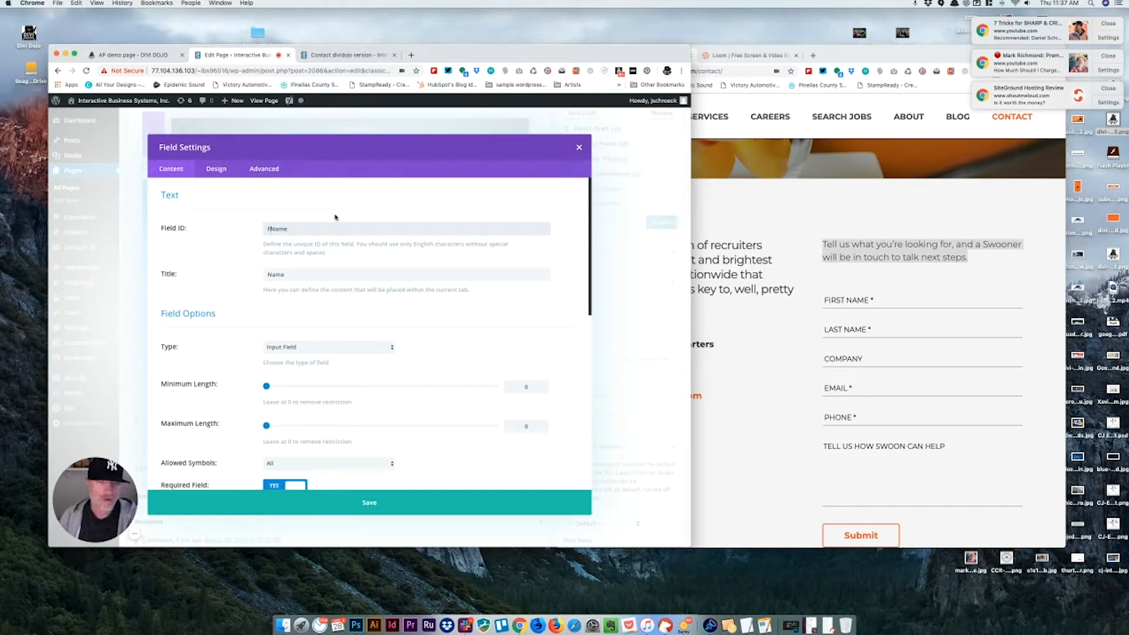
text(irst)
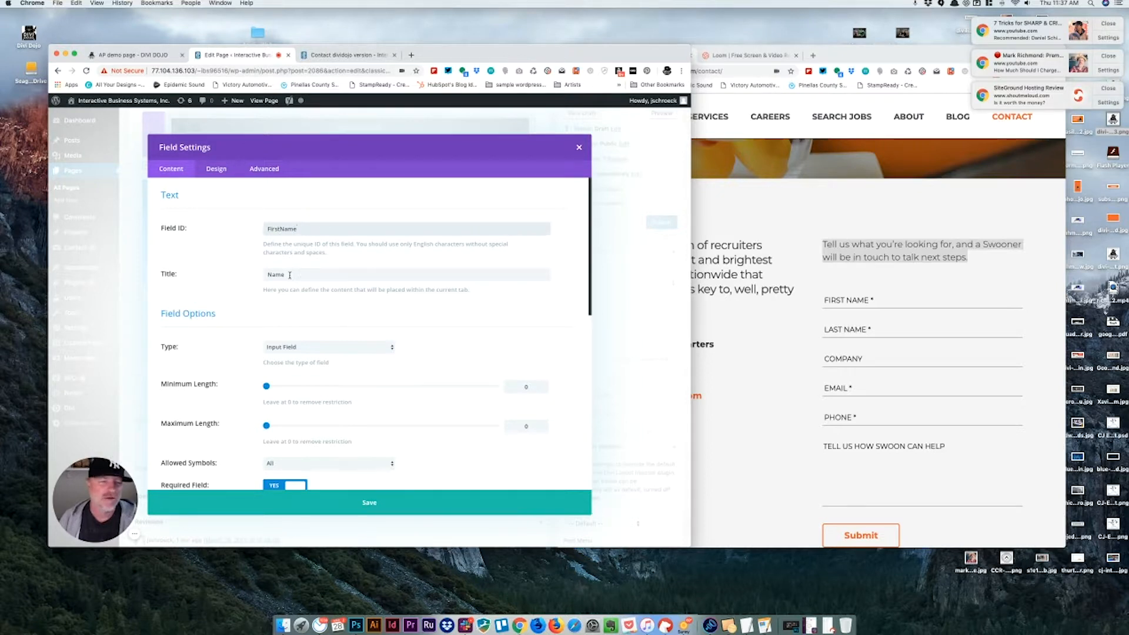
click(266, 274)
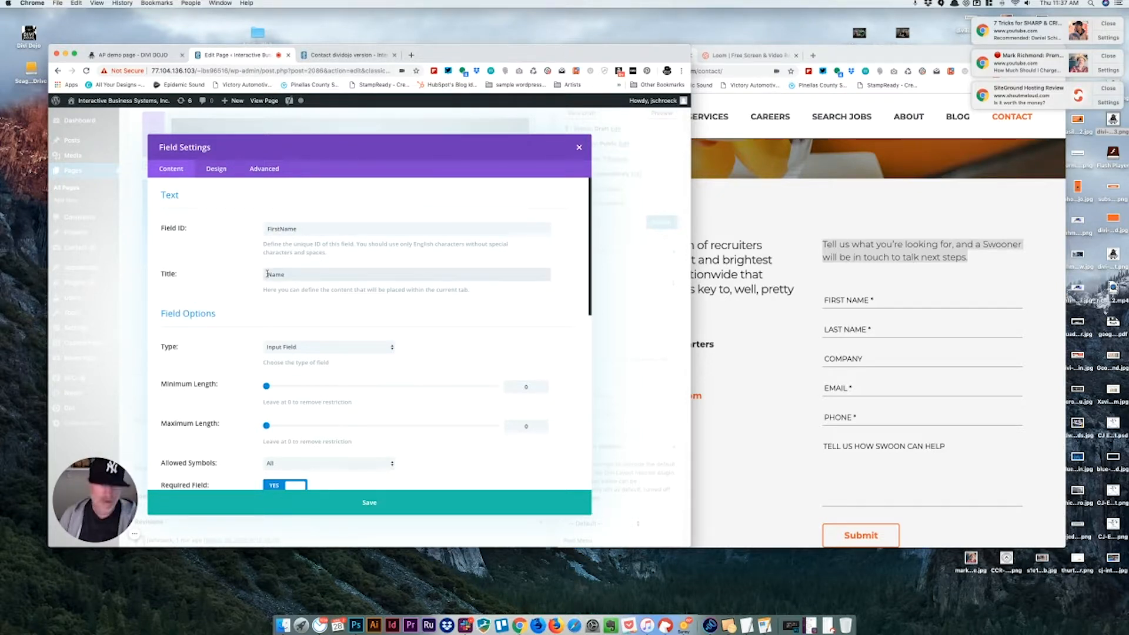
text(First)
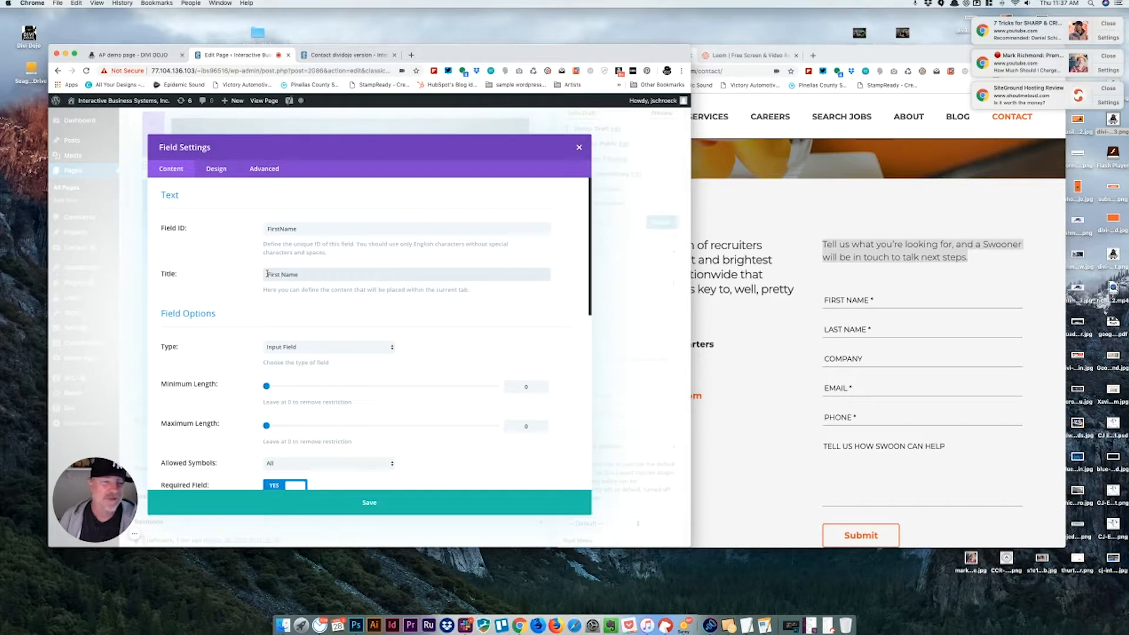
Step: Review the FirstName field's content and design options, keep it a required input field, and save it
scroll(512, 352, down, 4)
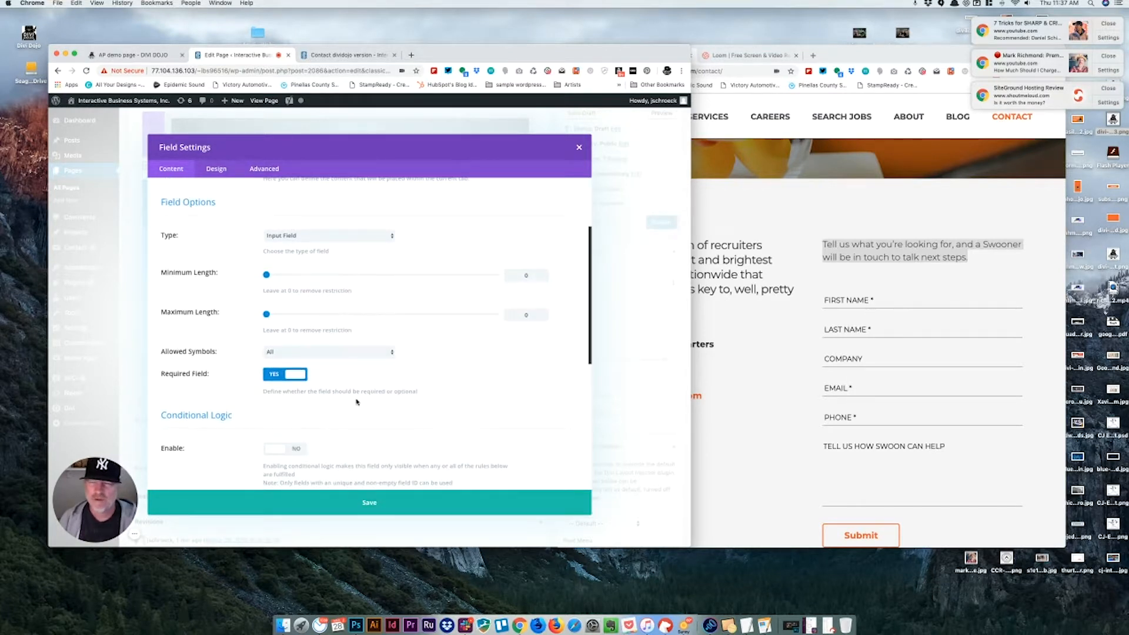
scroll(359, 385, down, 4)
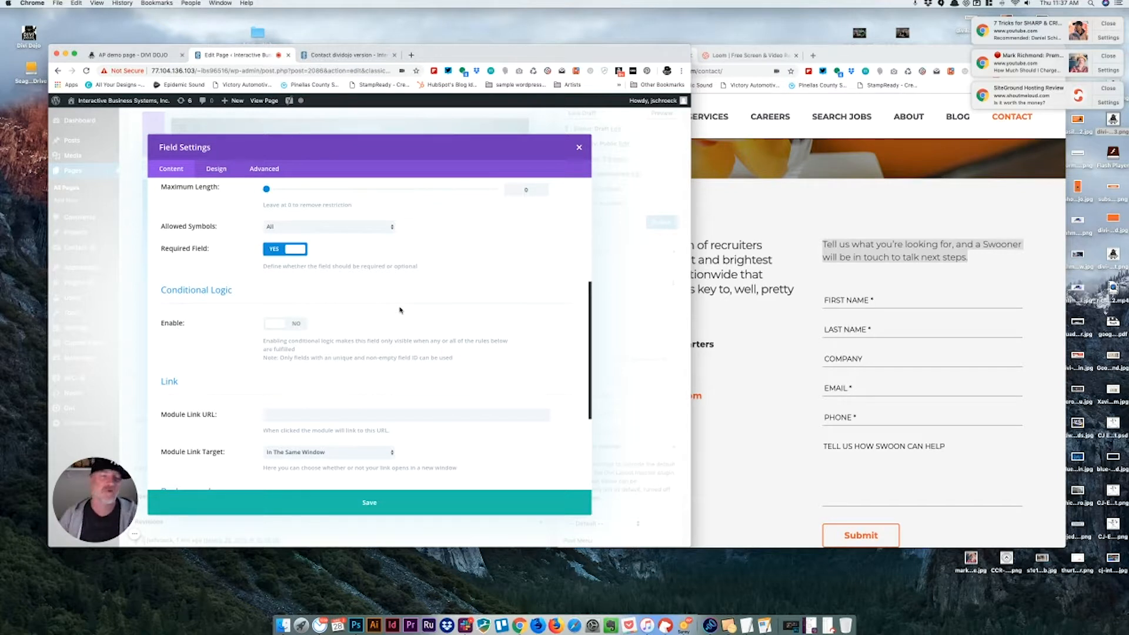
scroll(383, 334, down, 5)
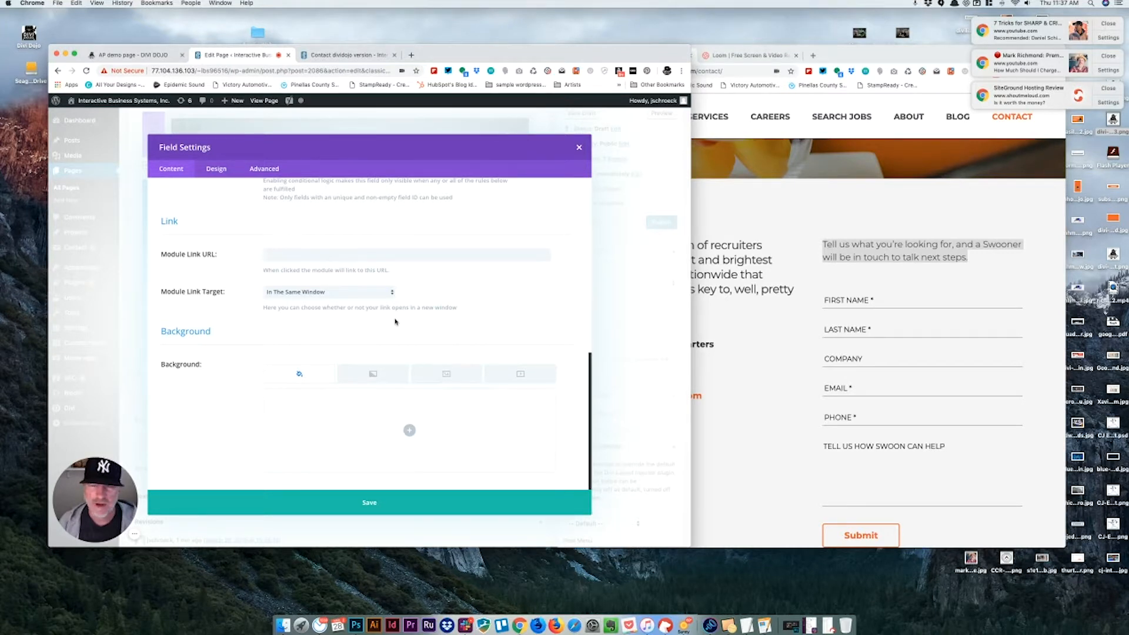
click(216, 168)
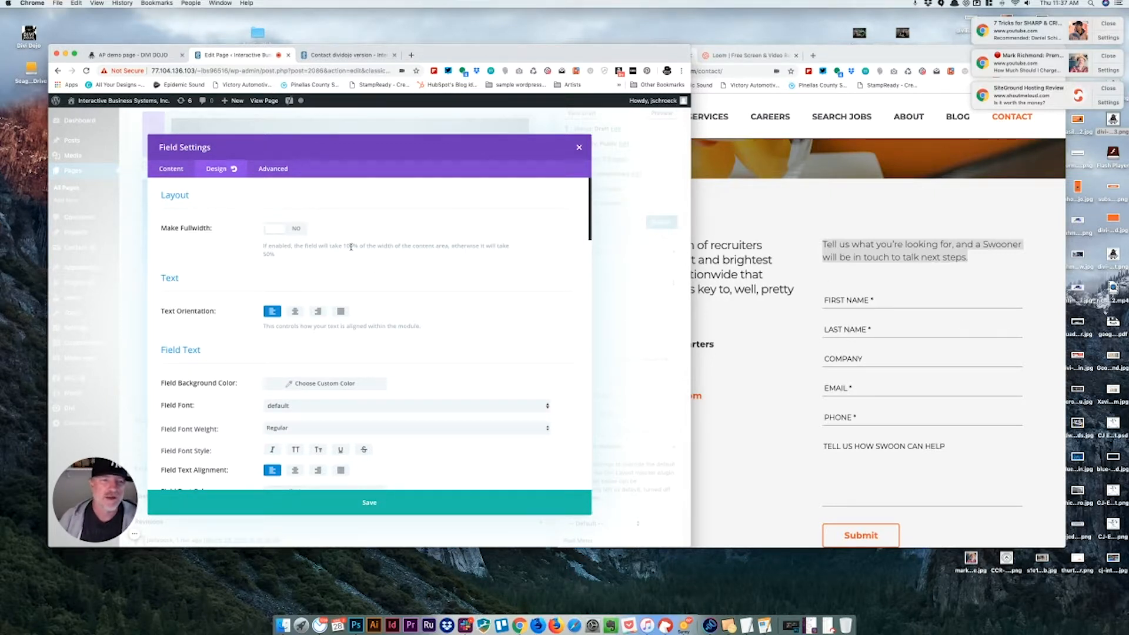
click(175, 171)
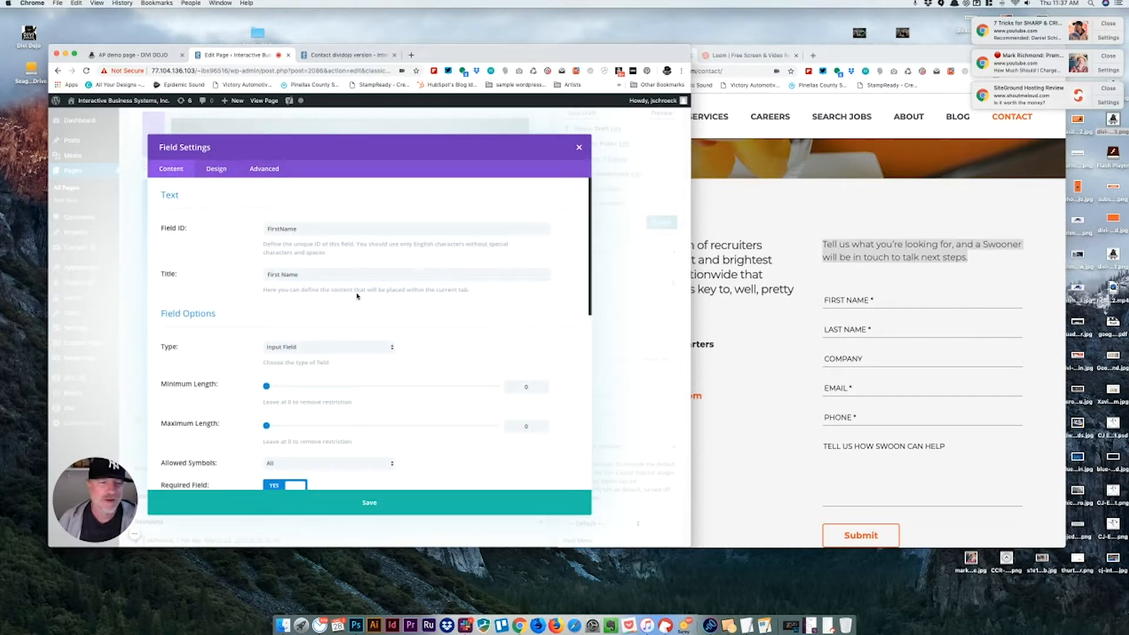
scroll(356, 297, down, 3)
scroll(356, 297, up, 3)
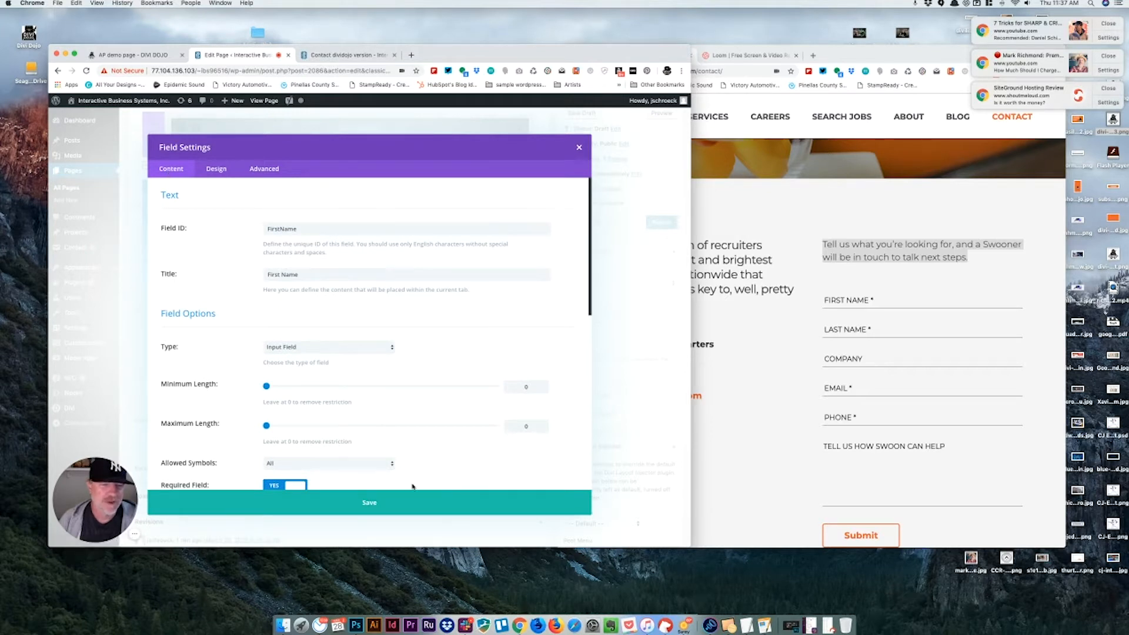
click(383, 504)
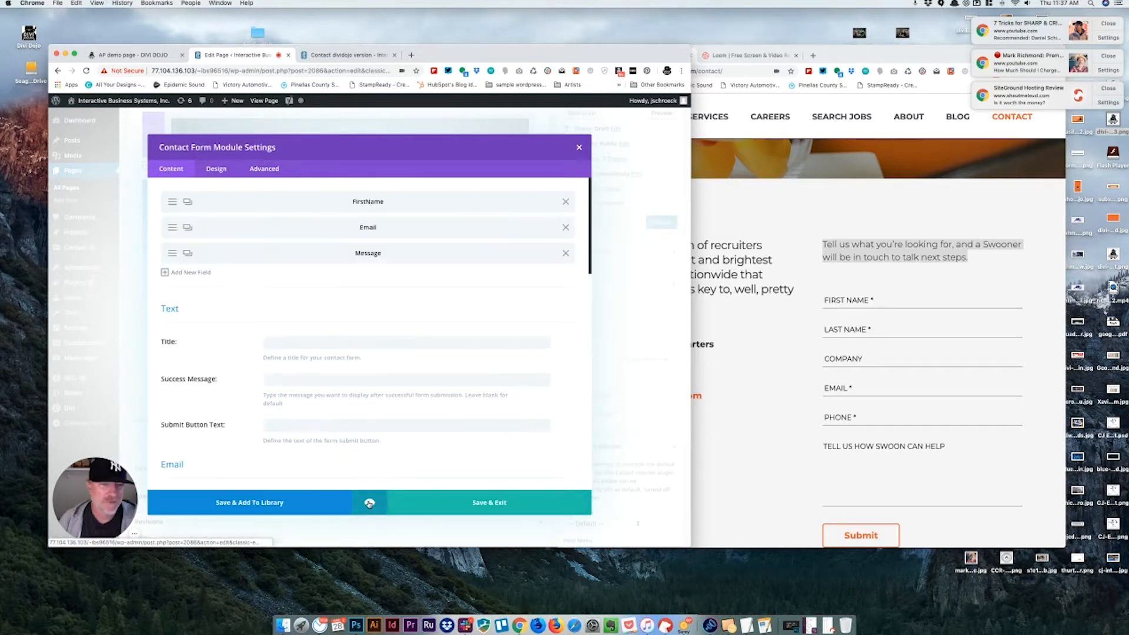
Step: Duplicate the FirstName field, give the copy the field ID LastName and the title Last Name, and save it
click(188, 202)
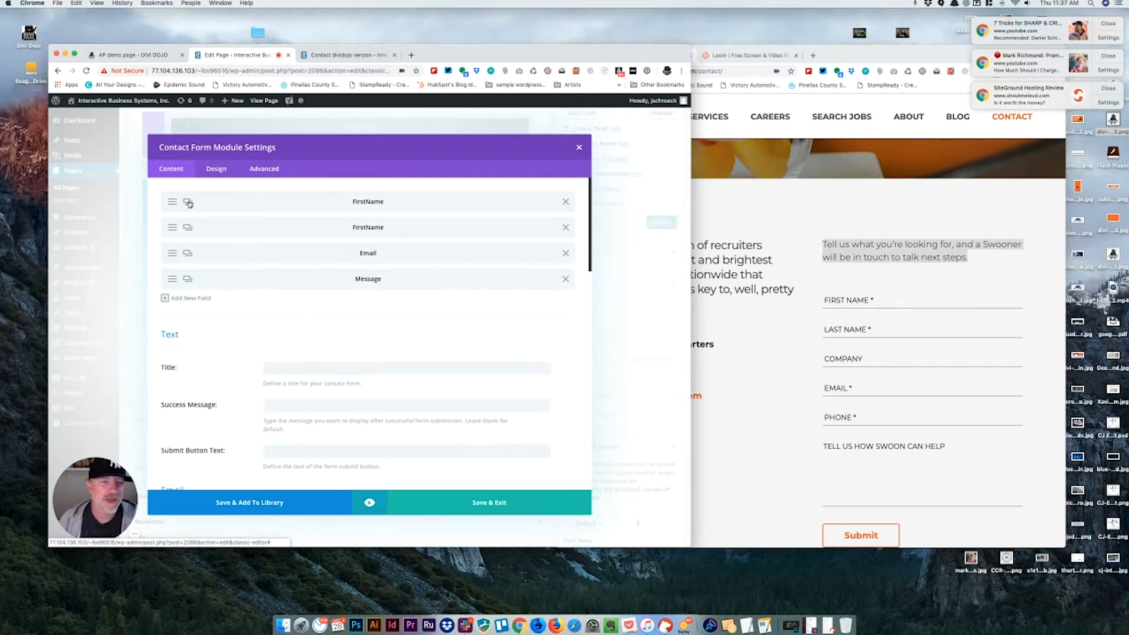
click(175, 227)
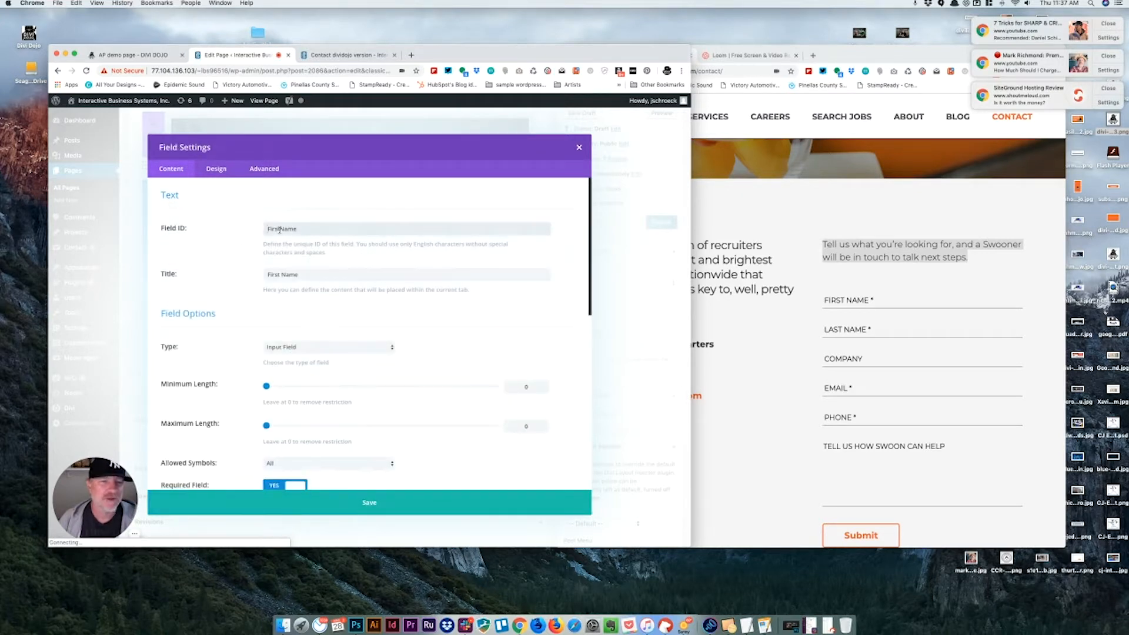
drag(280, 229, 260, 230)
text(Last)
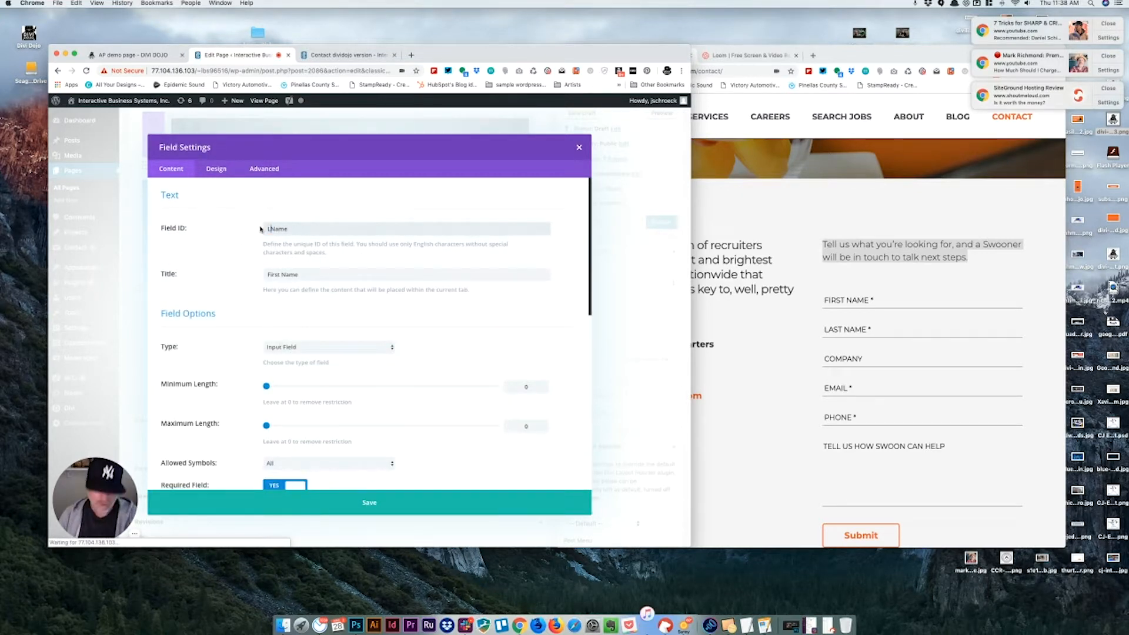
text(t)
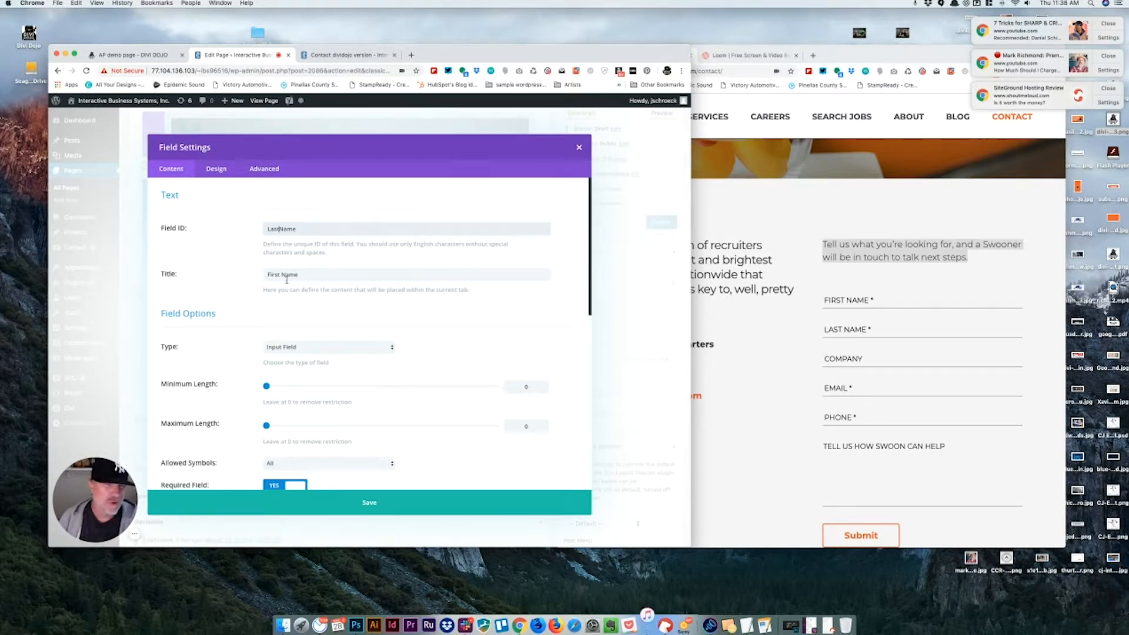
drag(280, 275, 254, 276)
text(Las)
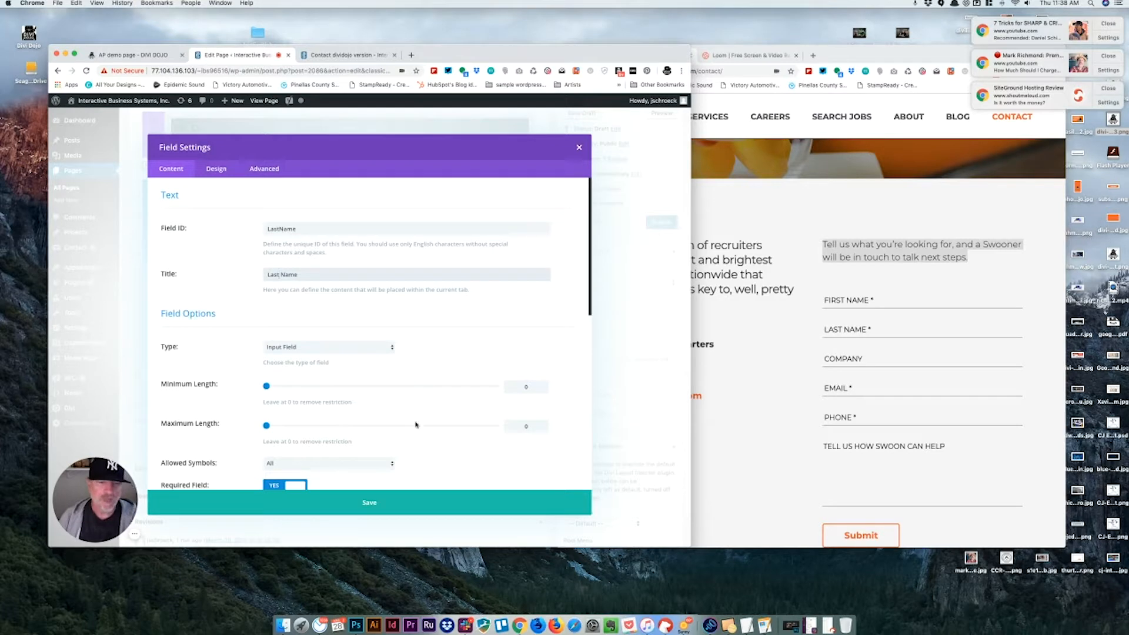
click(370, 504)
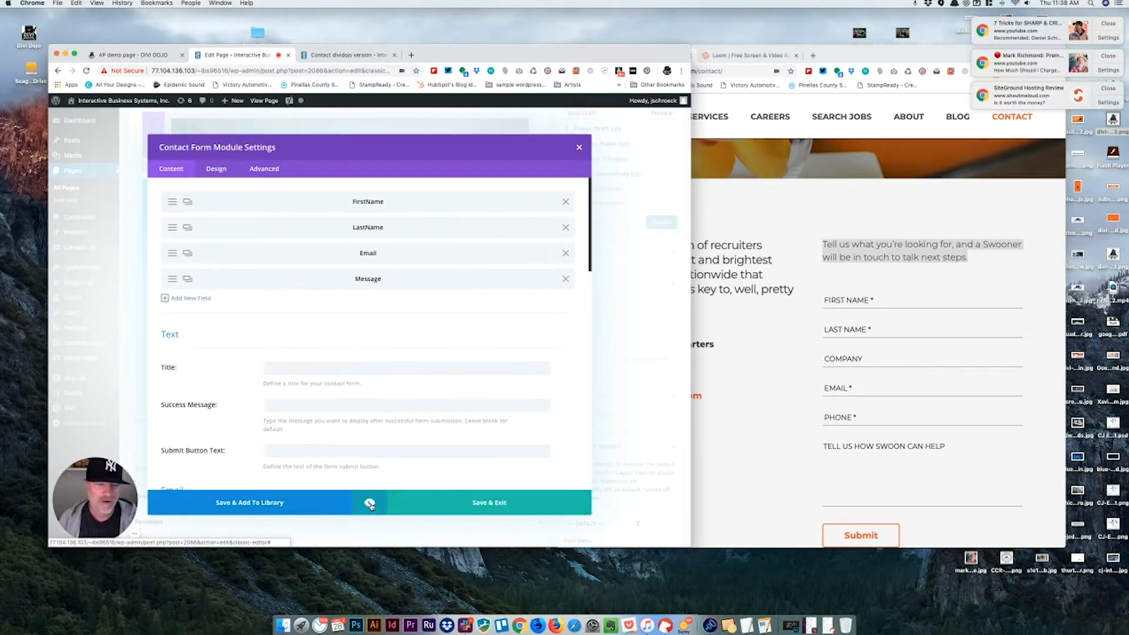
Step: Duplicate the LastName field and give the copy the field ID Company and the title Company
click(186, 229)
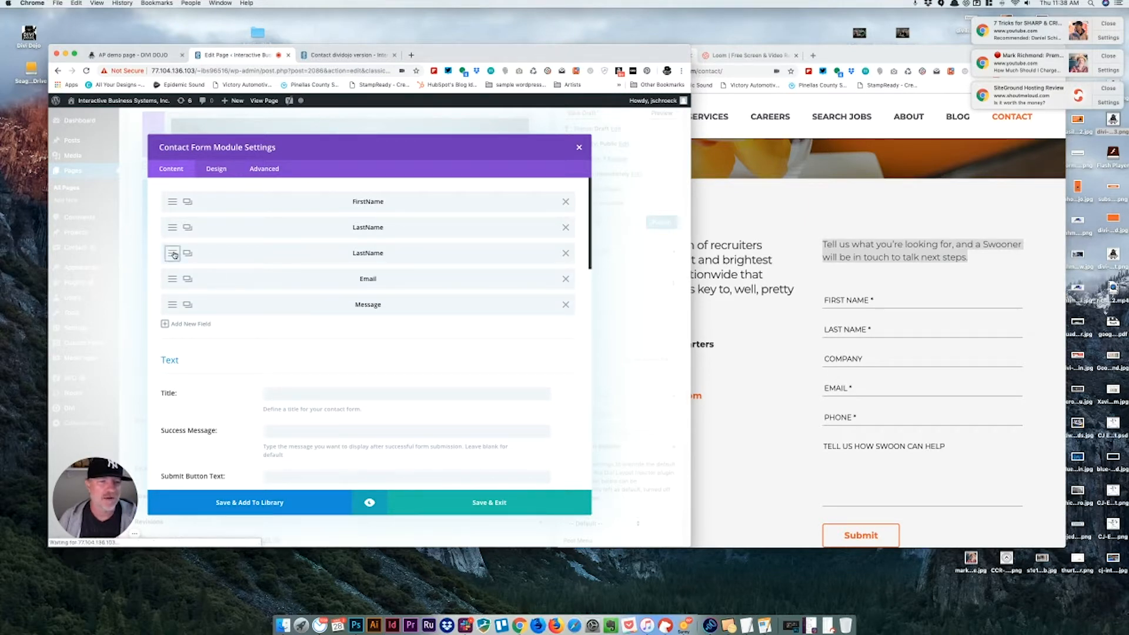
click(173, 254)
key(super+a)
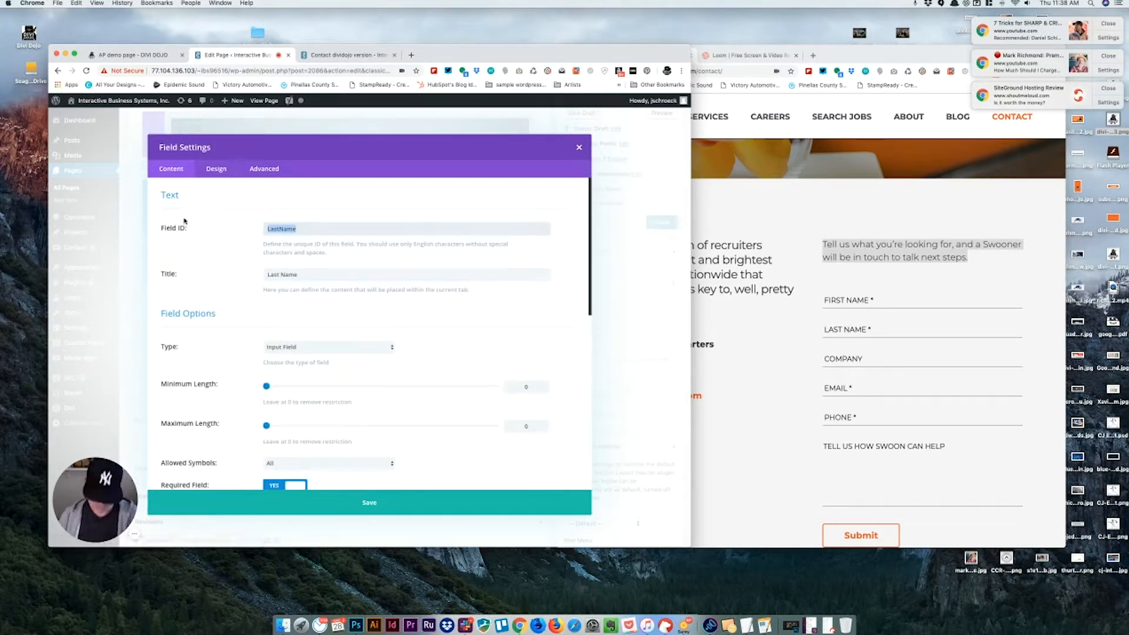
text(Comp)
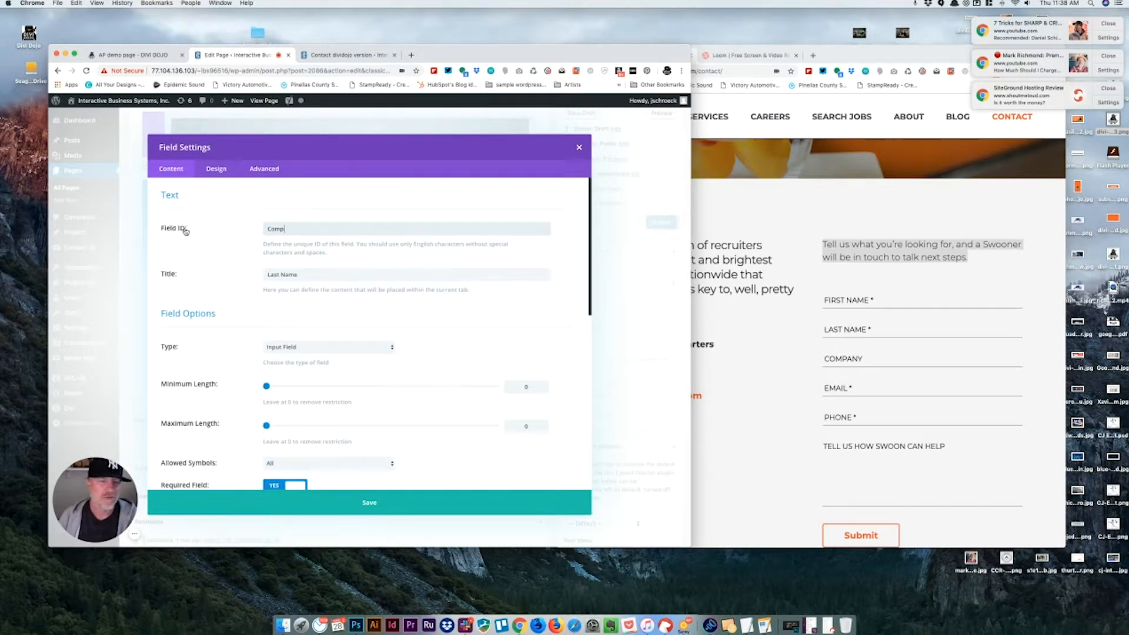
click(371, 502)
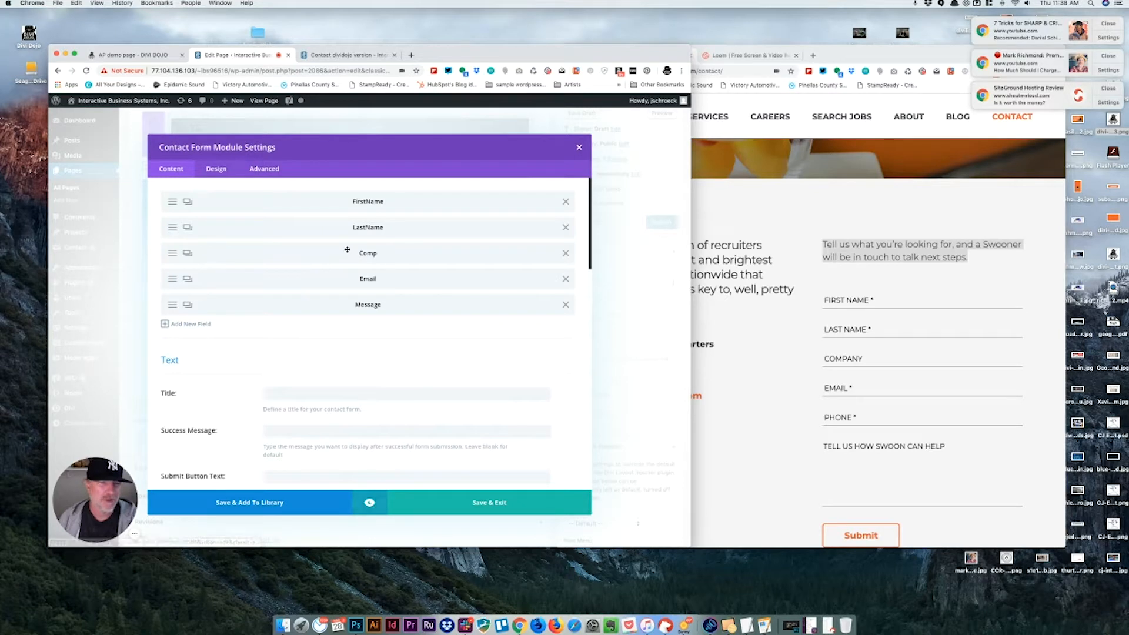
click(170, 255)
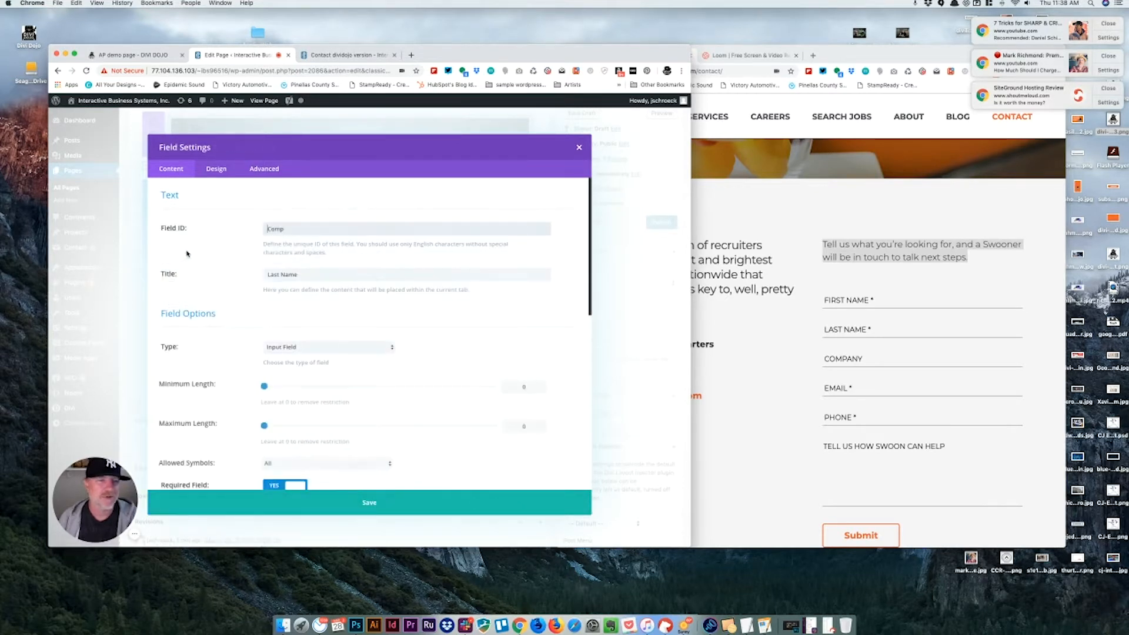
text(any)
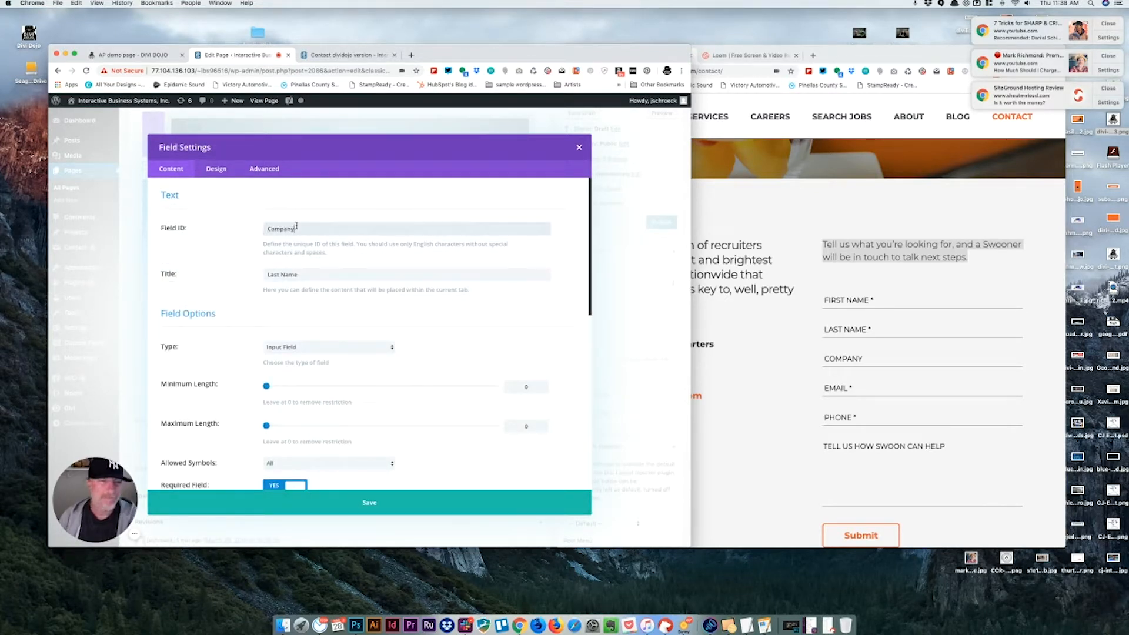
drag(303, 274, 243, 271)
text(Company)
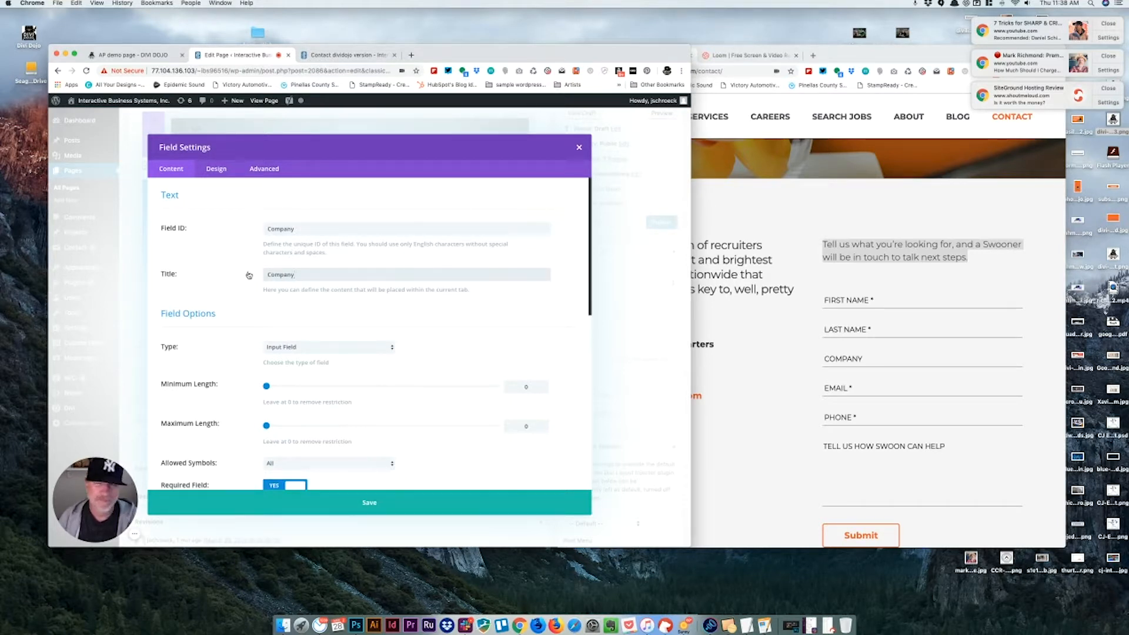
Step: Make the Company field optional instead of required and save it
scroll(344, 334, down, 5)
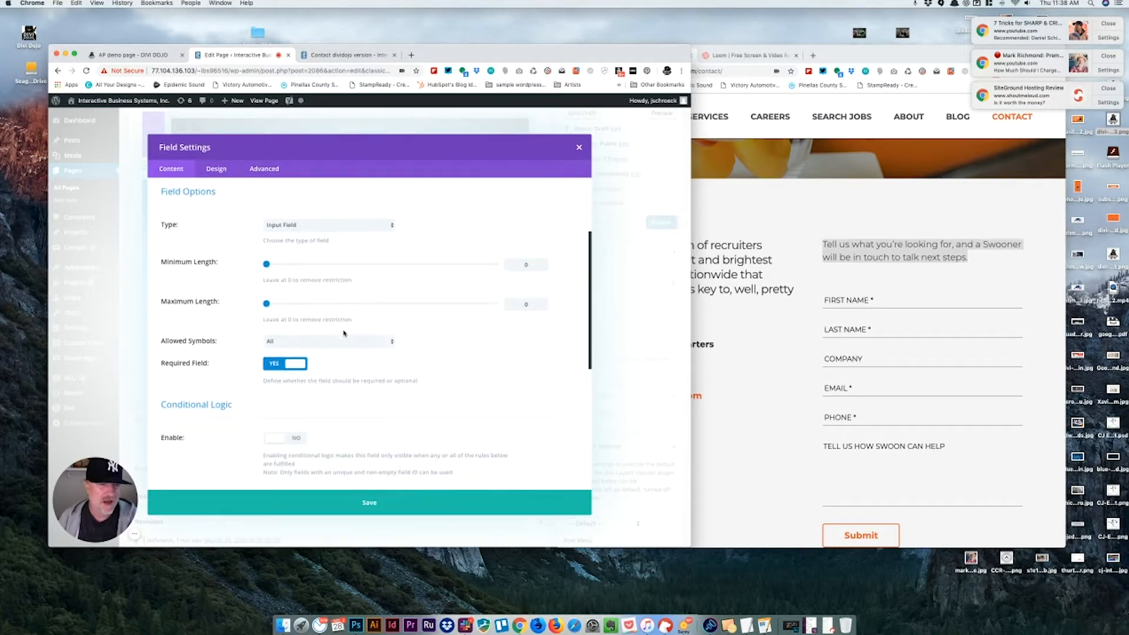
click(274, 354)
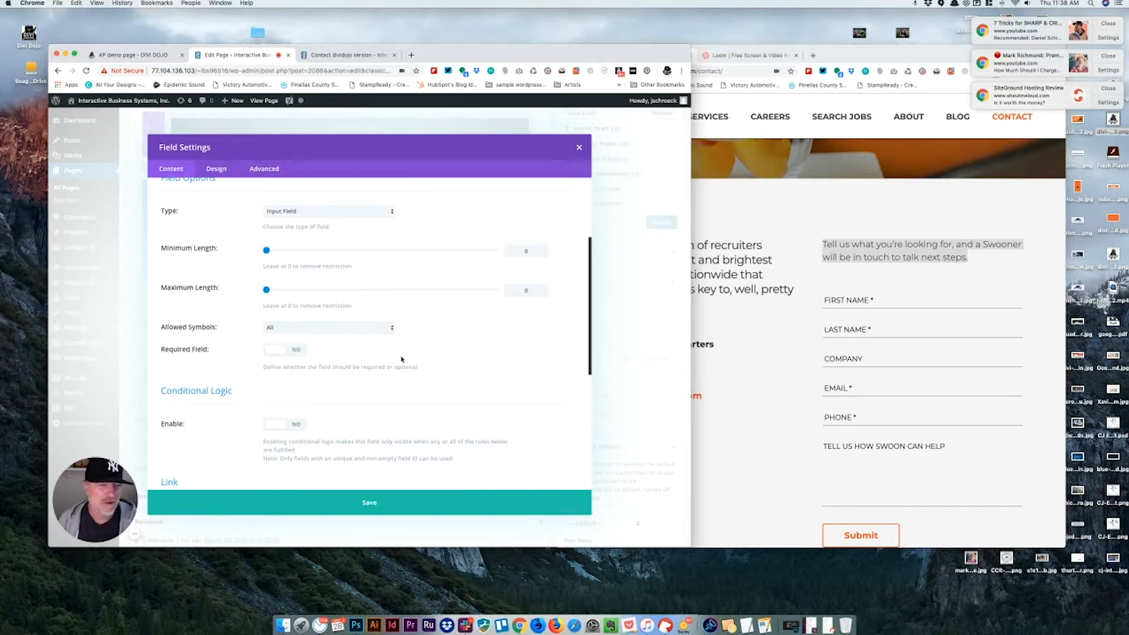
scroll(406, 357, down, 4)
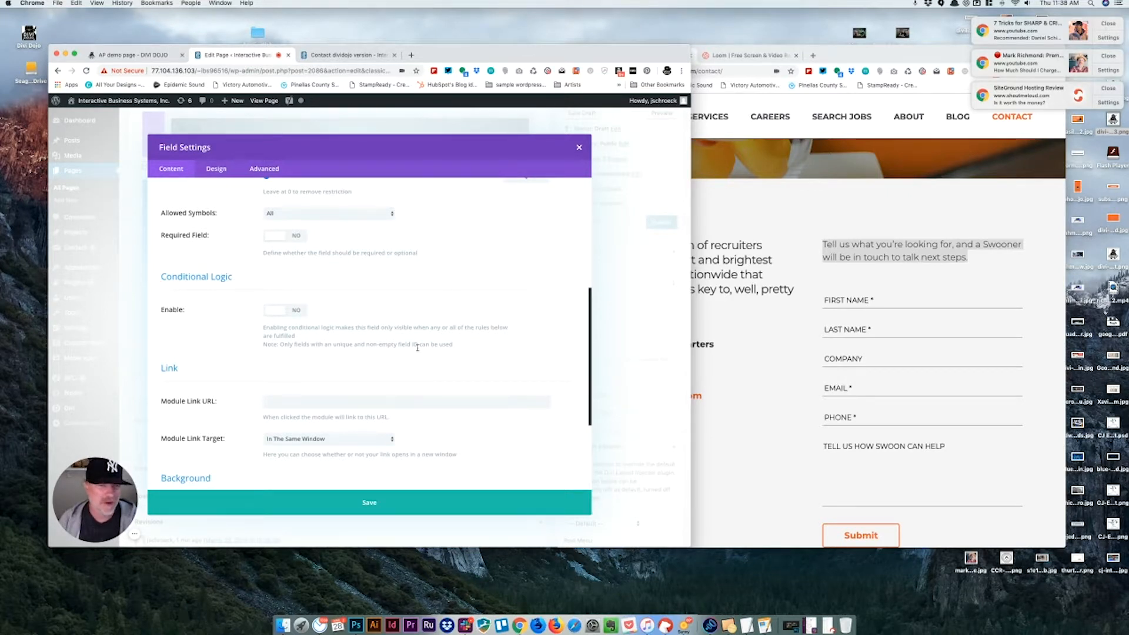
click(368, 502)
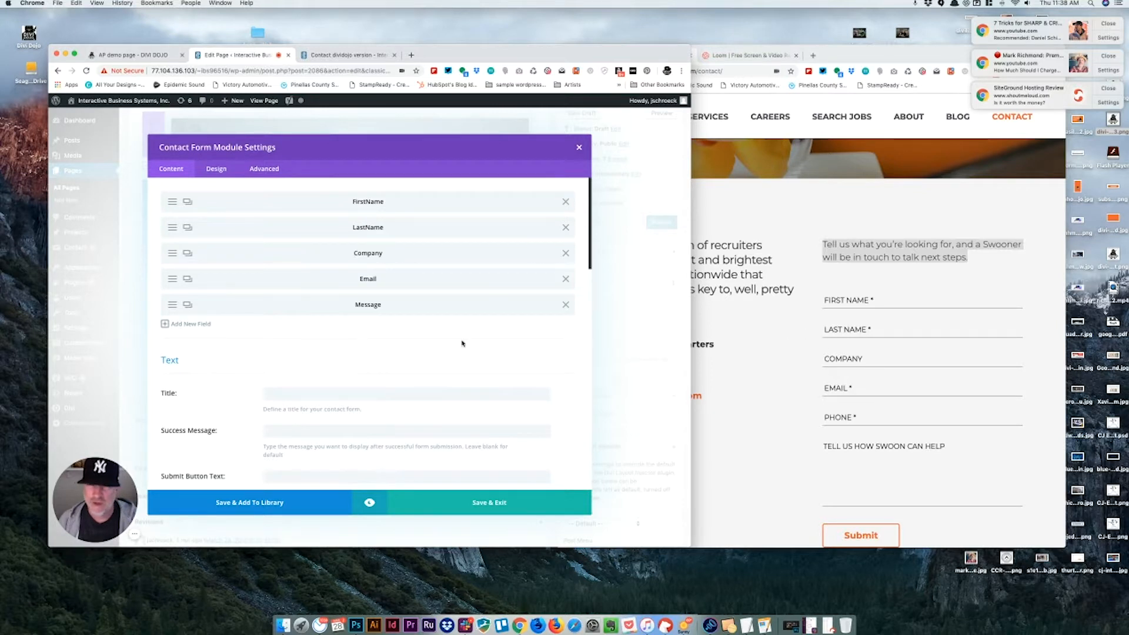
Step: Shorten the Email field's title to Email and save the field
click(170, 282)
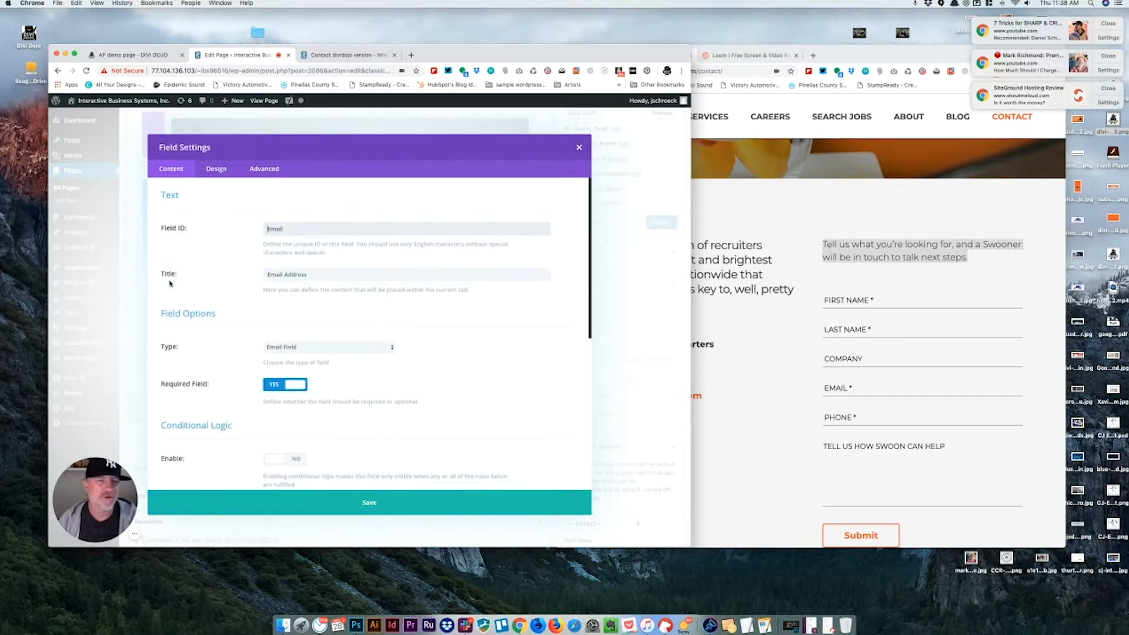
click(315, 274)
key(BackSpace)
key(BackSpace)
key(BackSpace)
key(BackSpace)
key(BackSpace)
key(BackSpace)
key(BackSpace)
key(BackSpace)
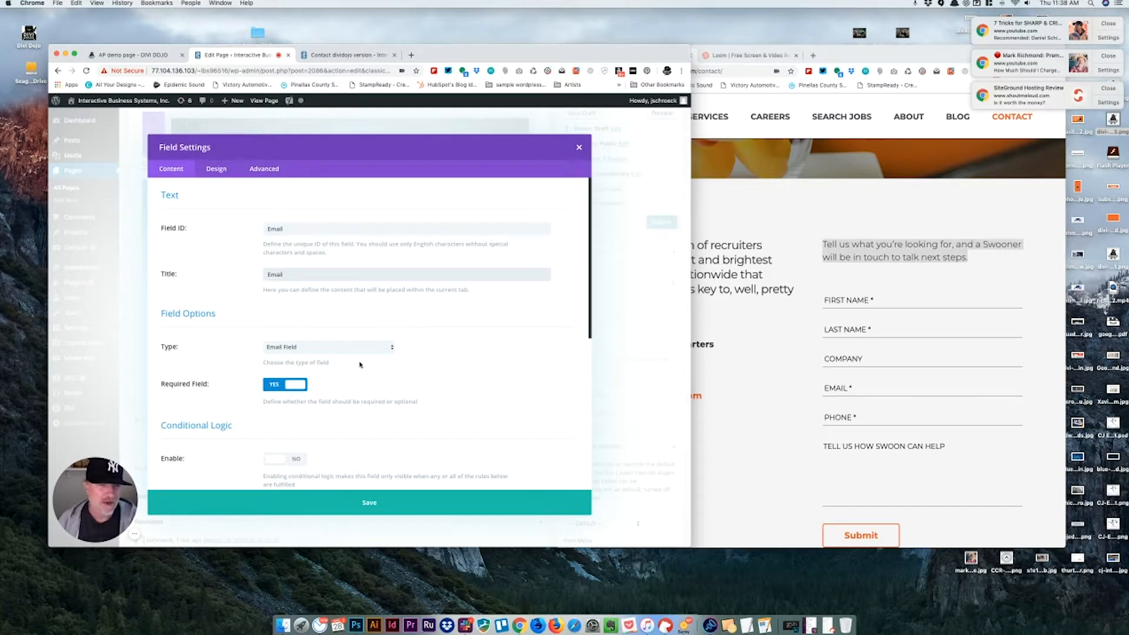
click(374, 504)
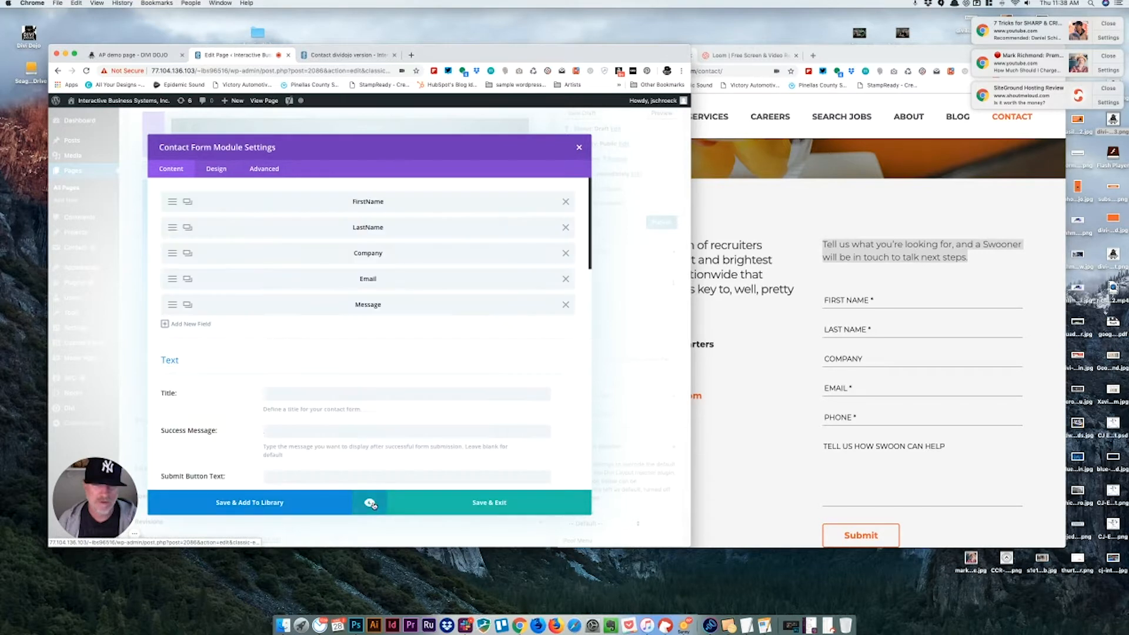
Step: Duplicate the Email field and give the copy the field ID Phone and the title Phone
scroll(873, 400, down, 2)
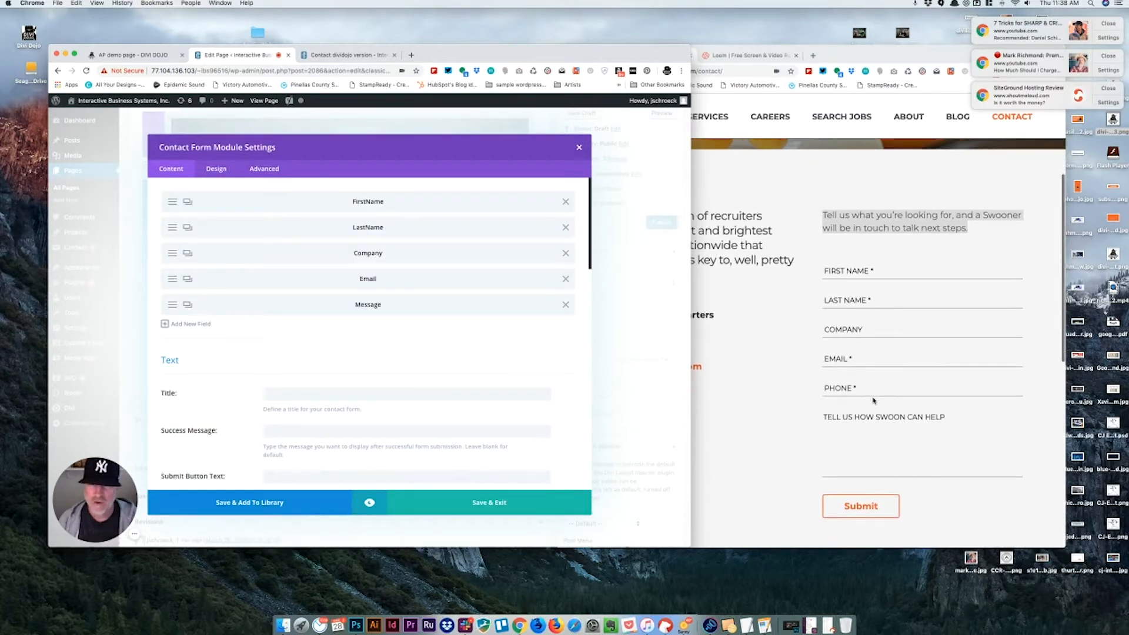
click(188, 280)
click(172, 305)
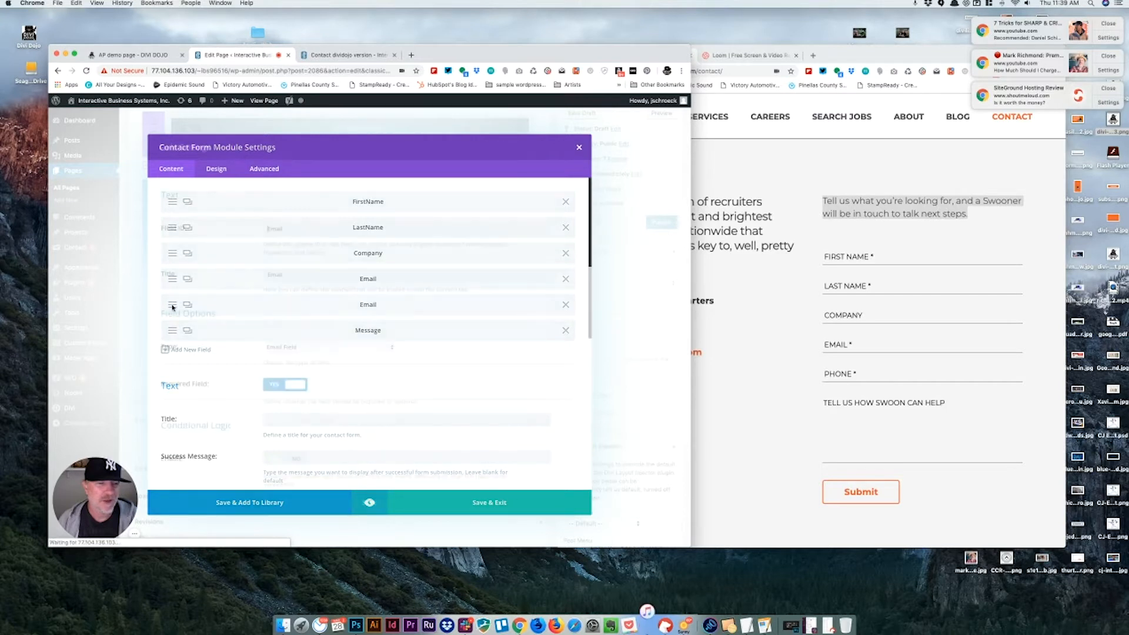
double_click(291, 230)
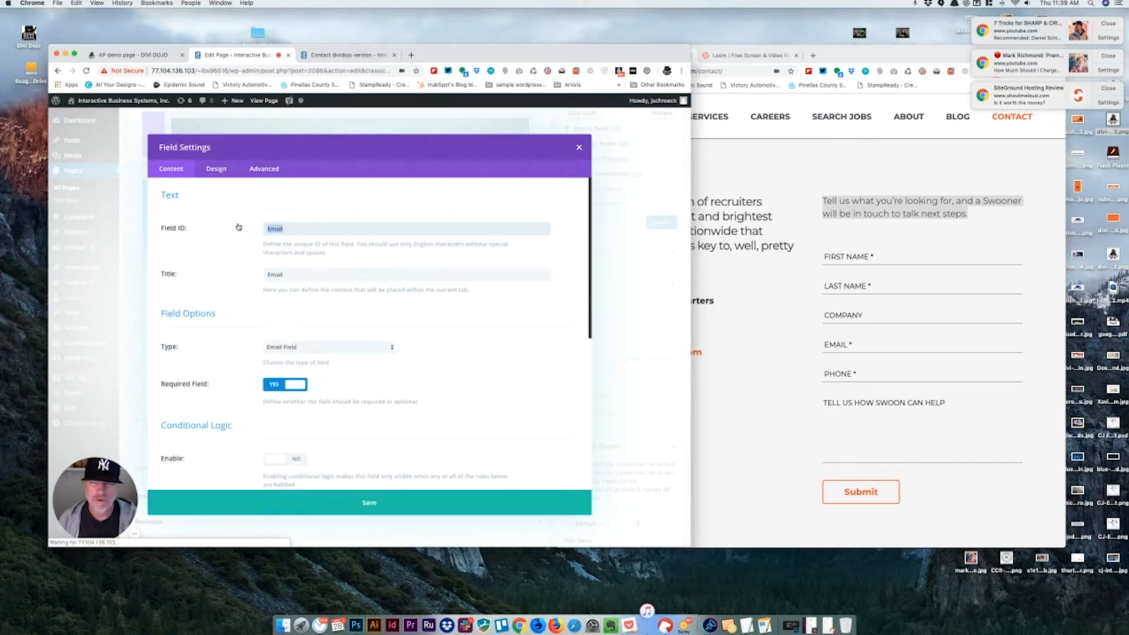
text(Phone)
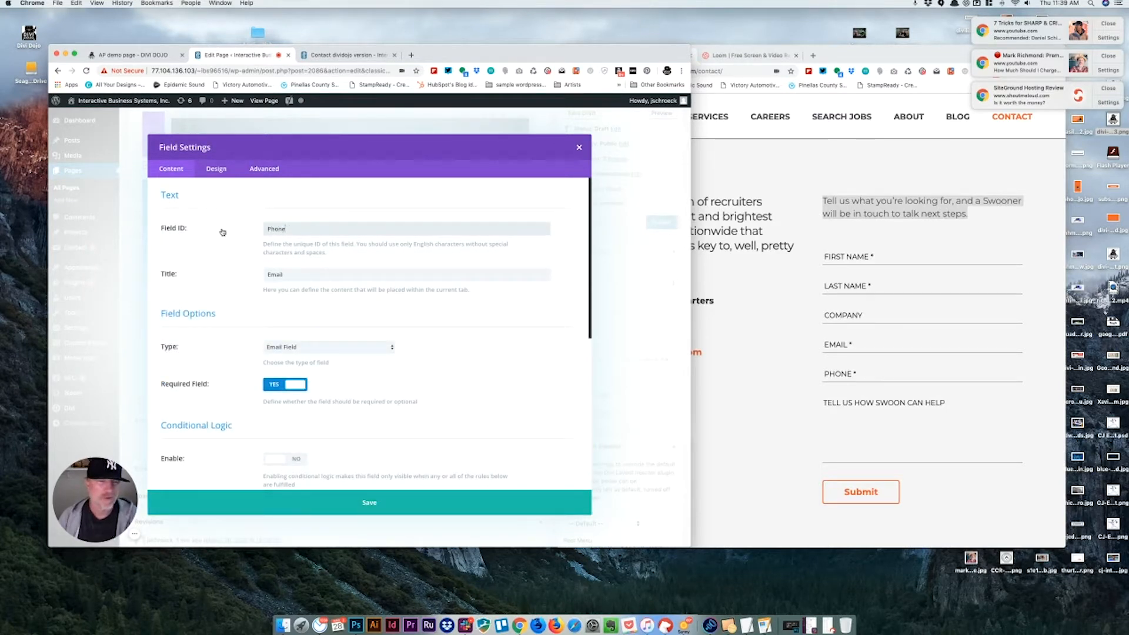
double_click(264, 274)
text(Phone)
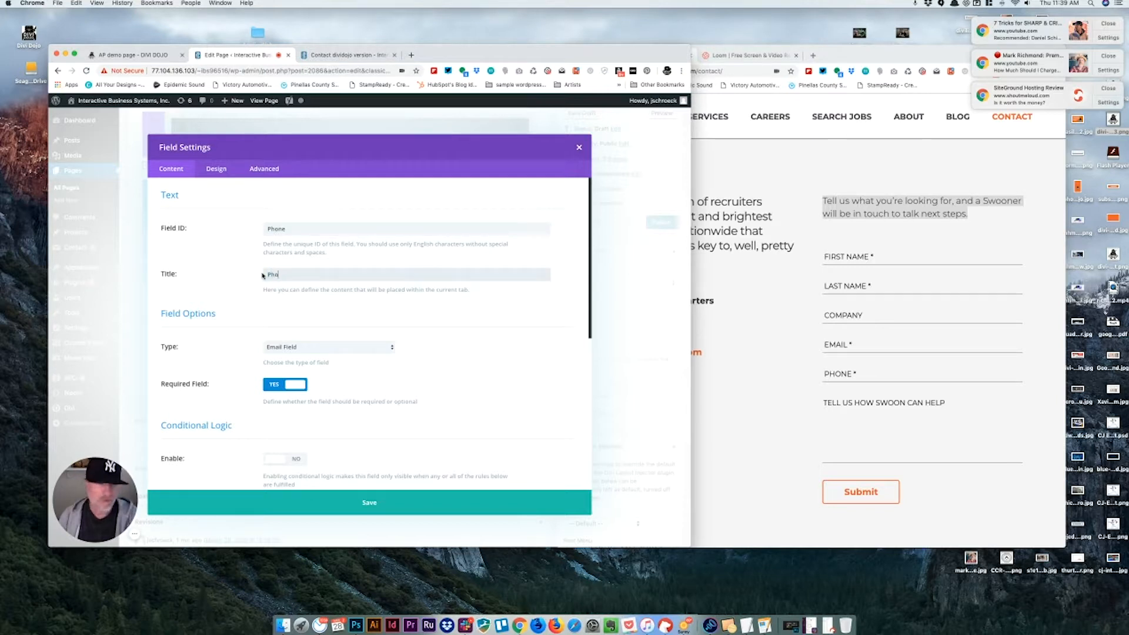
Step: Set the Phone field's type to Input Field, keep it required, and save it
click(392, 349)
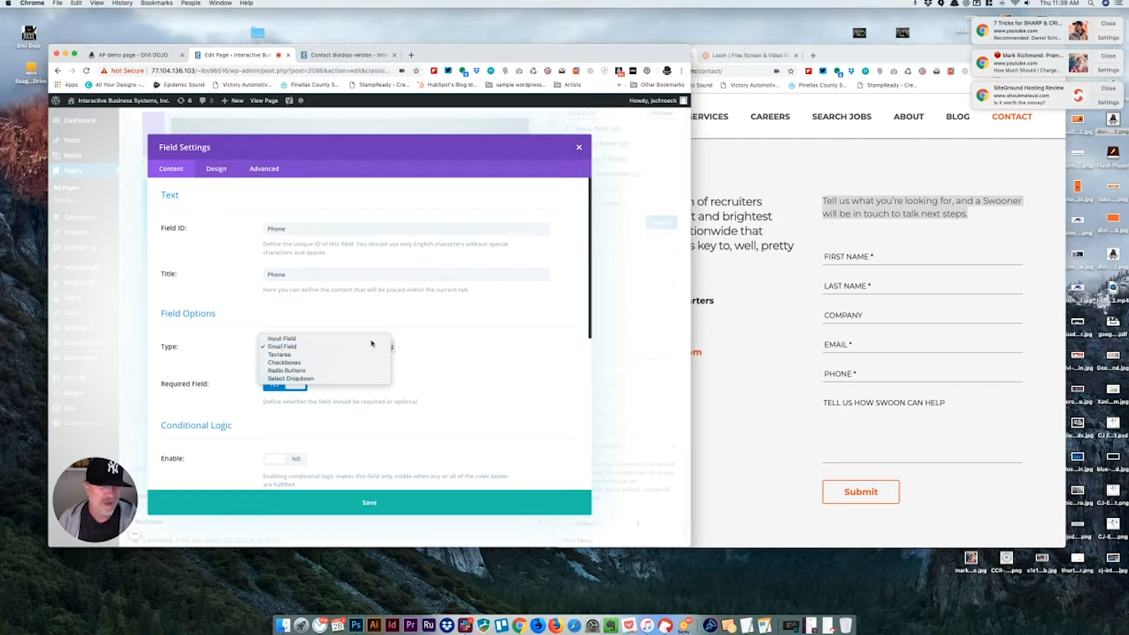
click(371, 340)
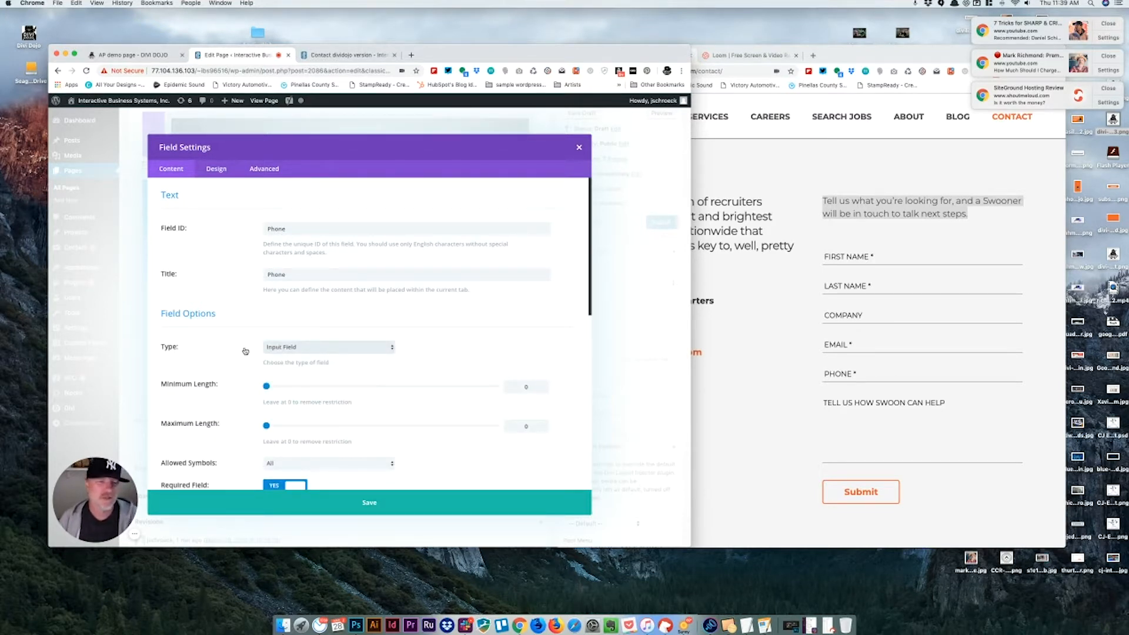
click(392, 348)
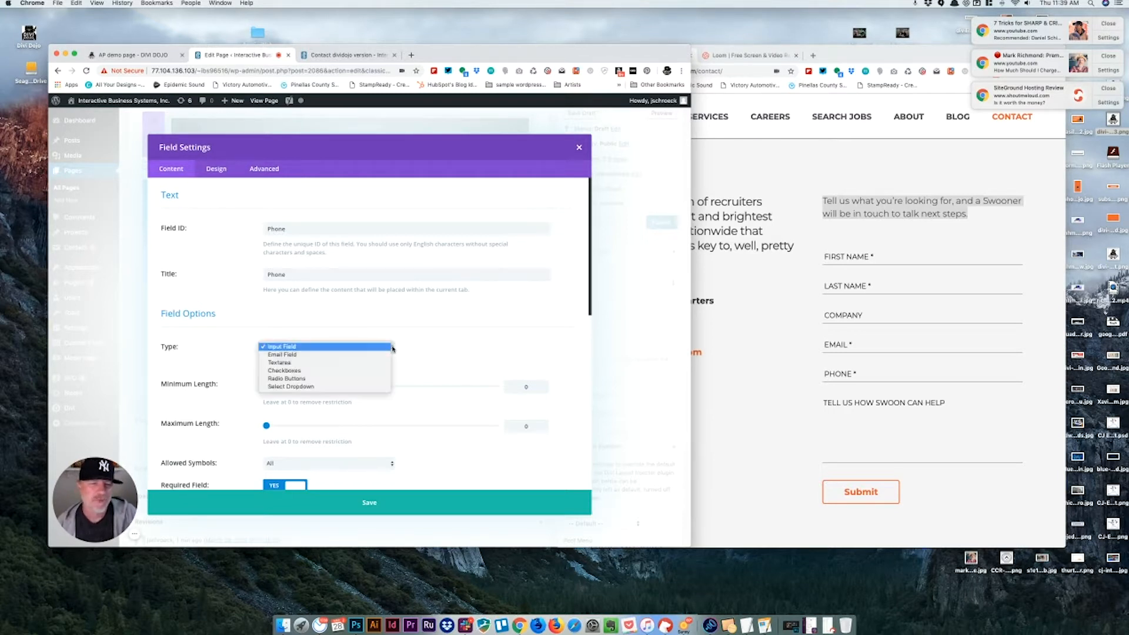
click(309, 355)
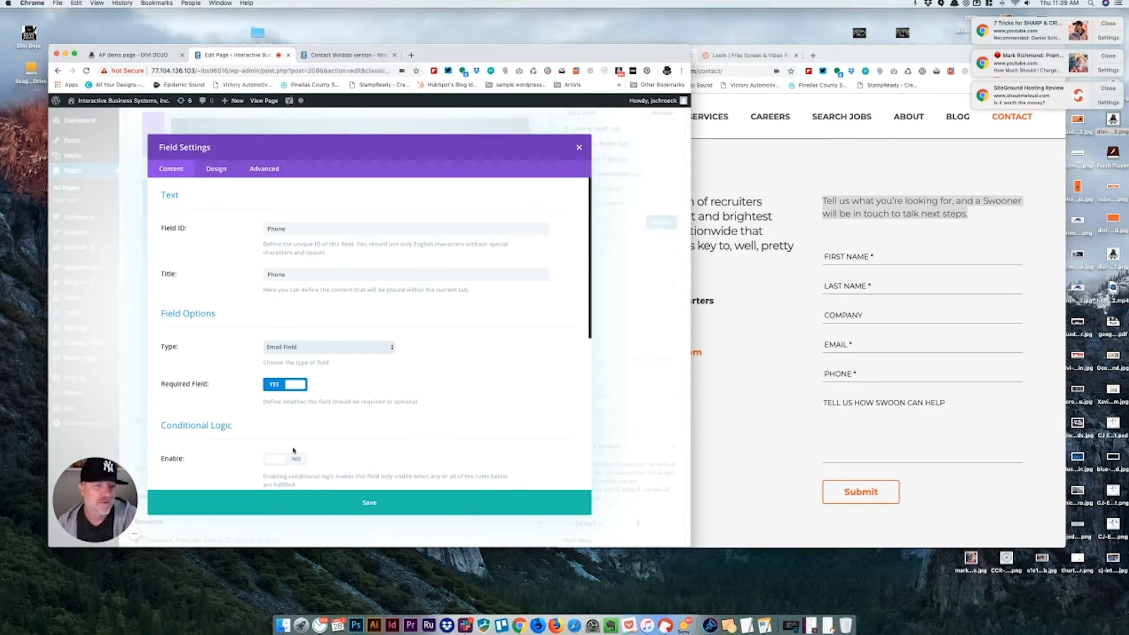
click(327, 348)
click(299, 340)
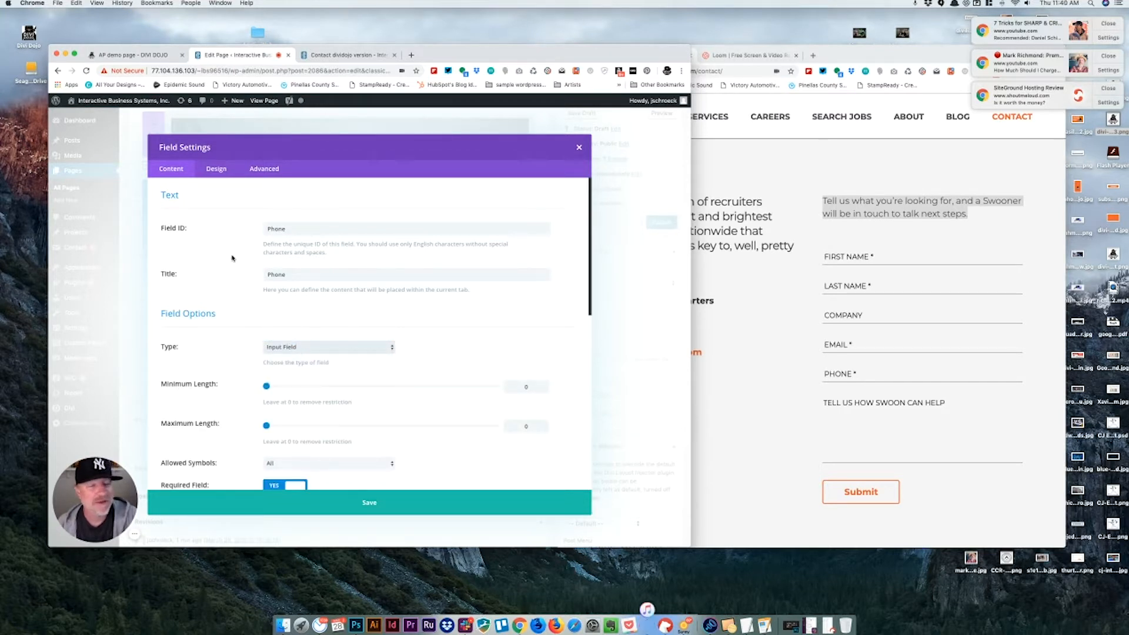
scroll(376, 368, down, 3)
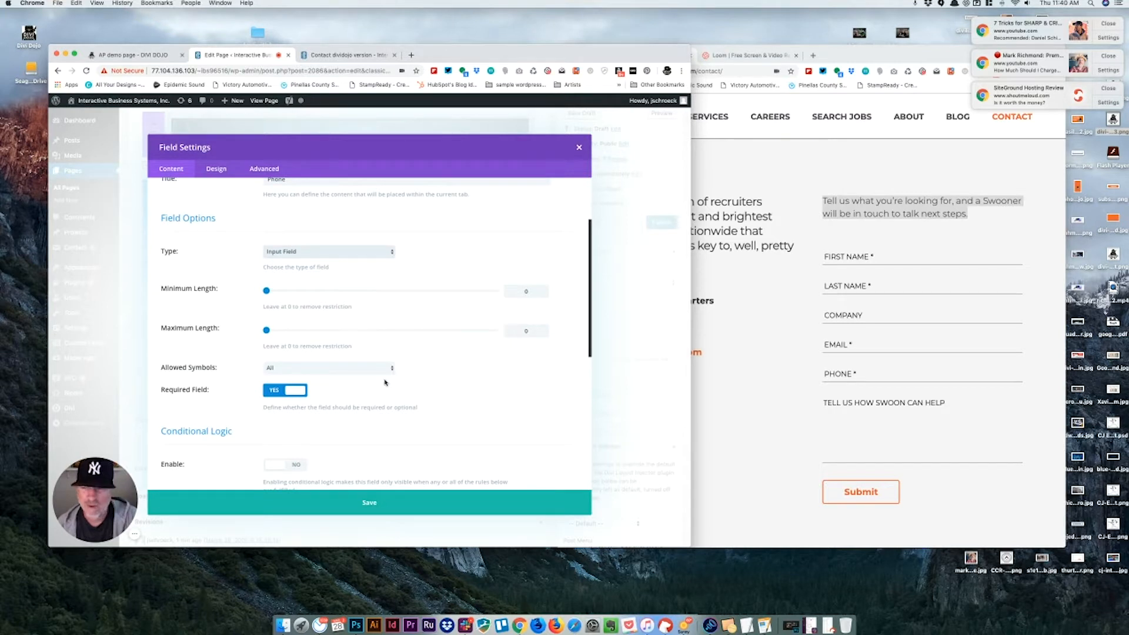
click(369, 504)
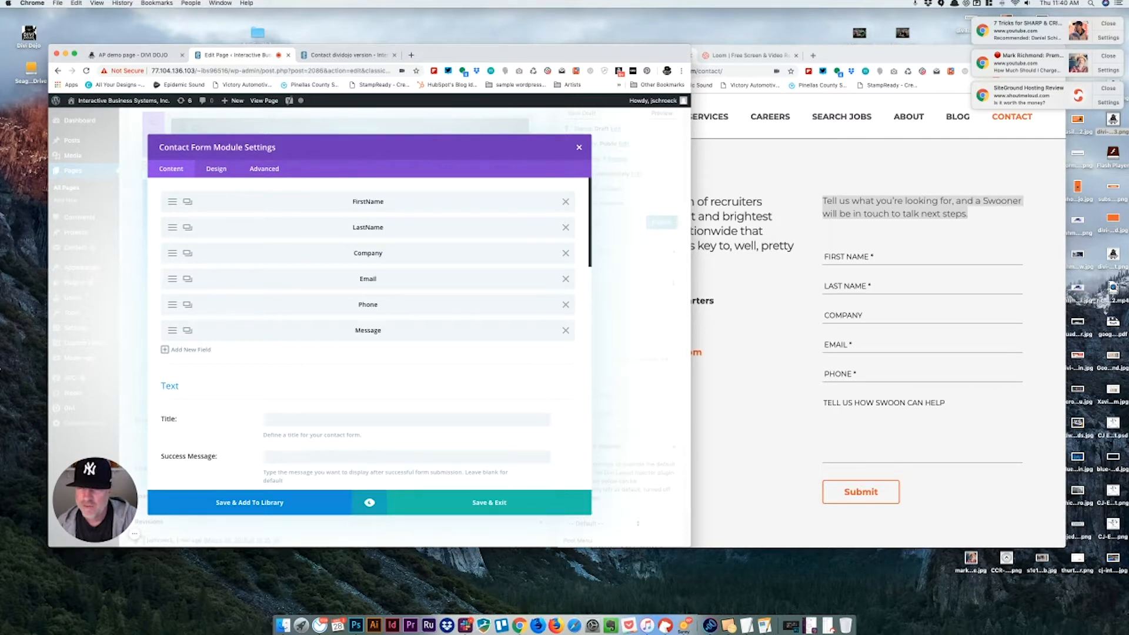
Step: Set the Message field's title to "Tell Us How IBS Can Help"
click(173, 333)
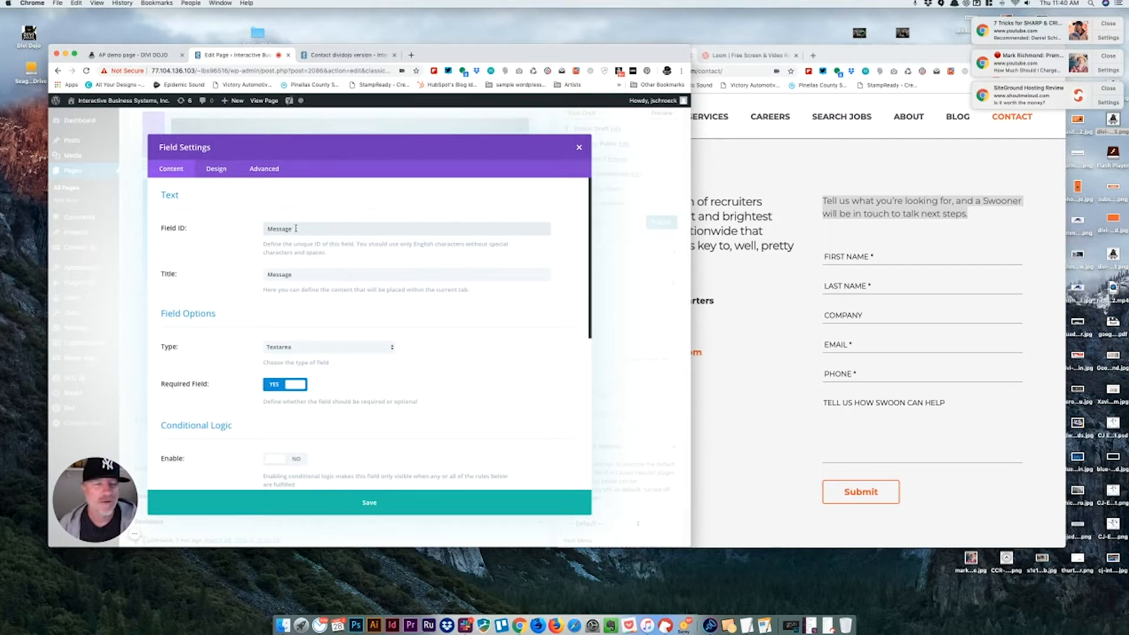
drag(294, 270, 210, 266)
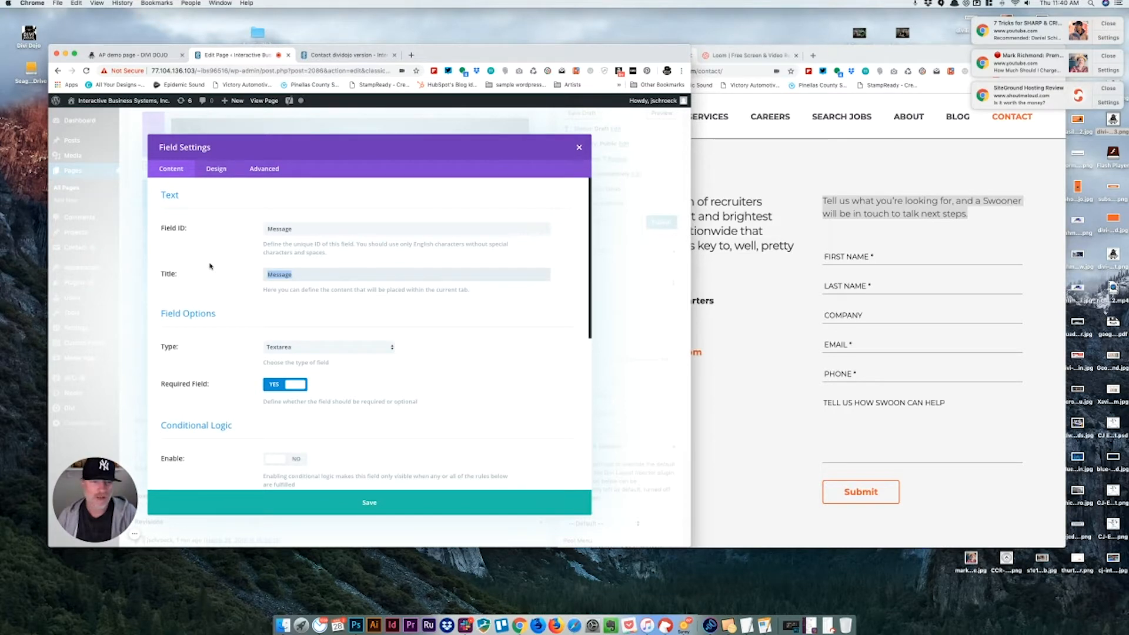
text(Tell)
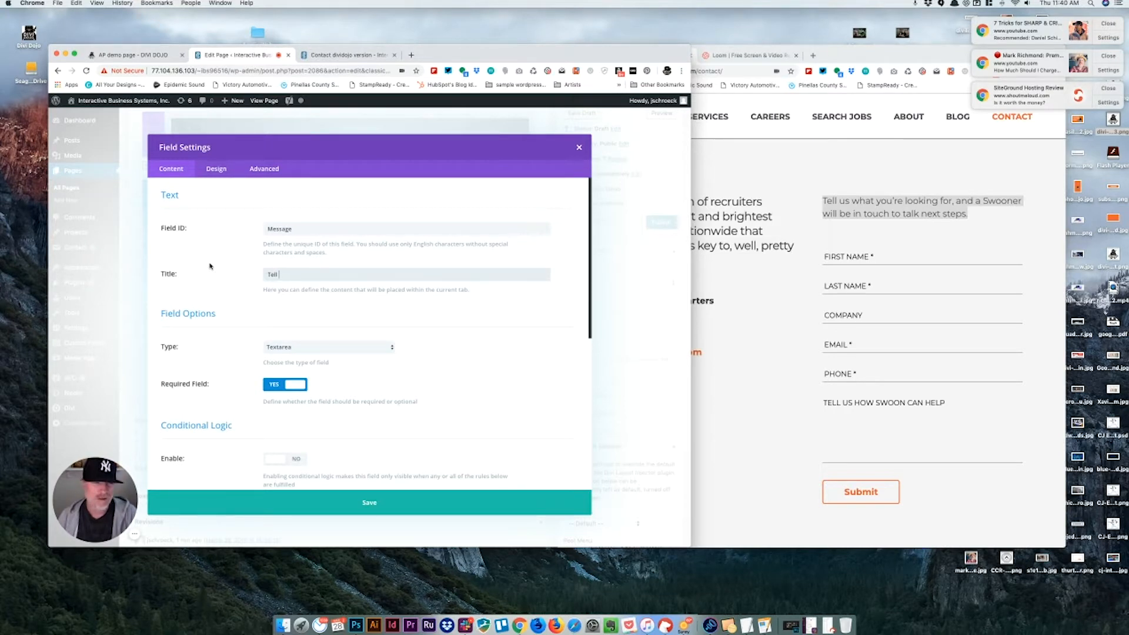
text( Us How IB)
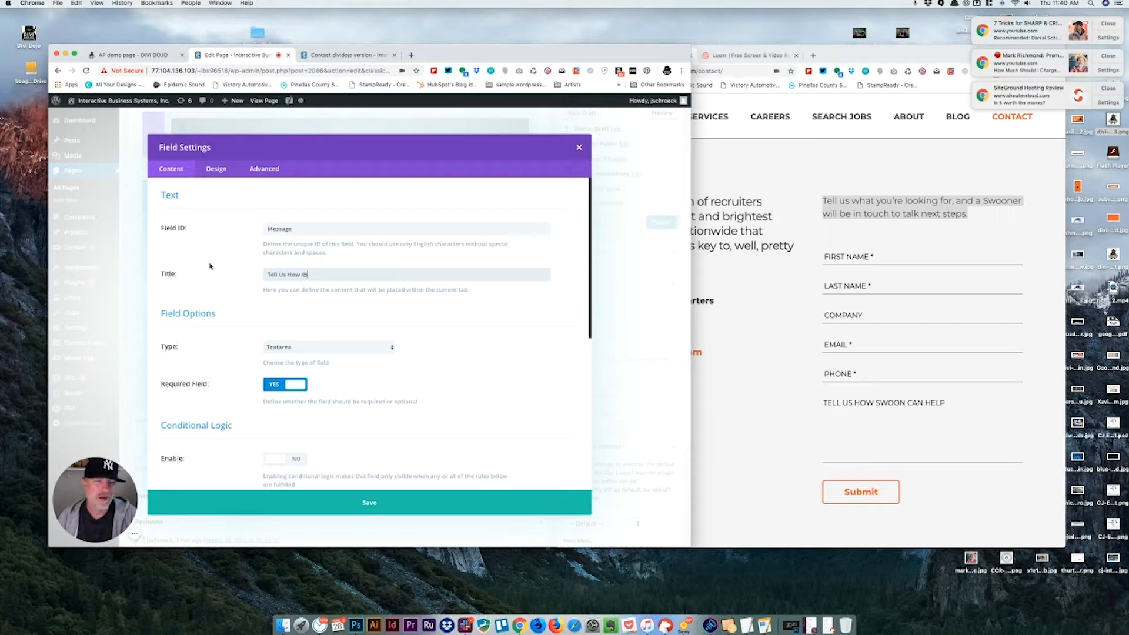
text(S Can Help)
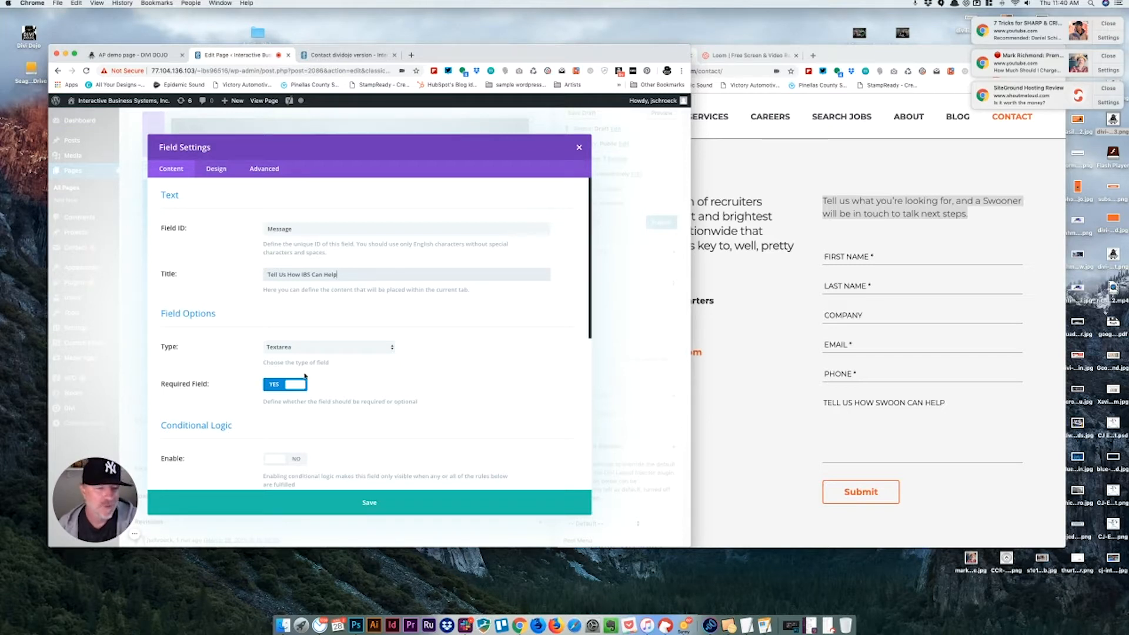
Step: Make the Message field optional, and save both the field and the Contact Form module
click(279, 386)
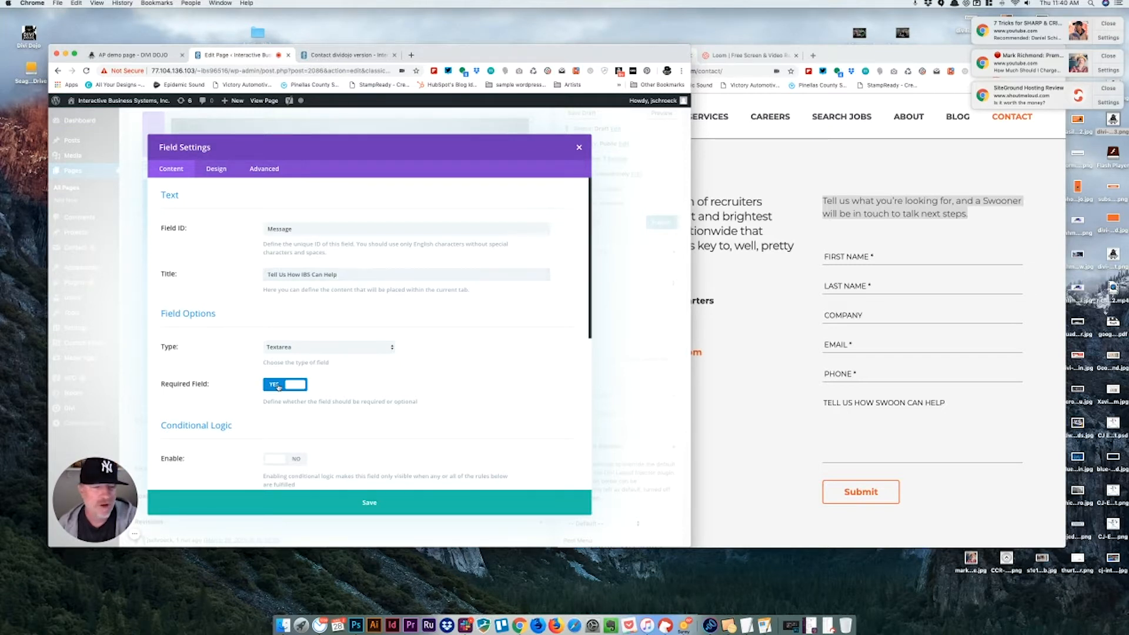
click(371, 503)
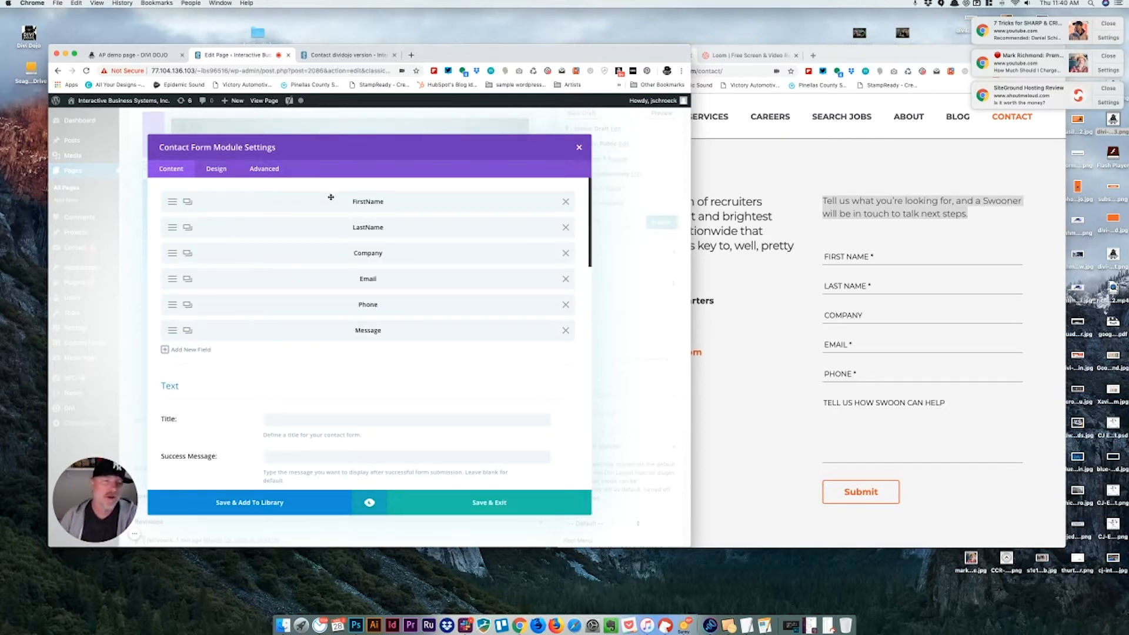
click(491, 504)
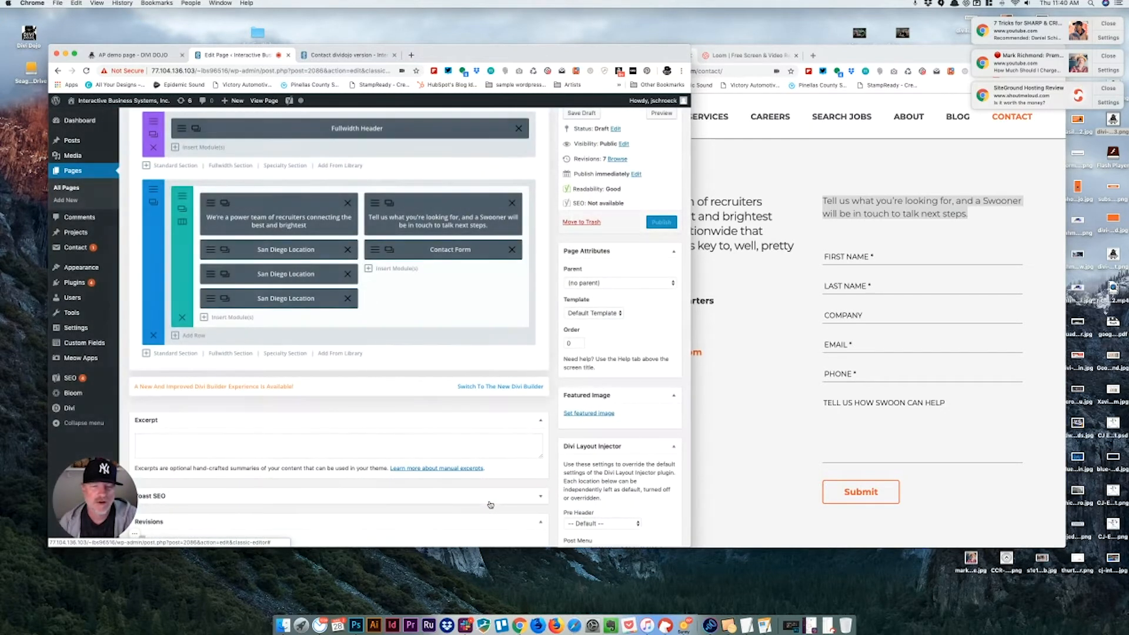
scroll(599, 175, up, 3)
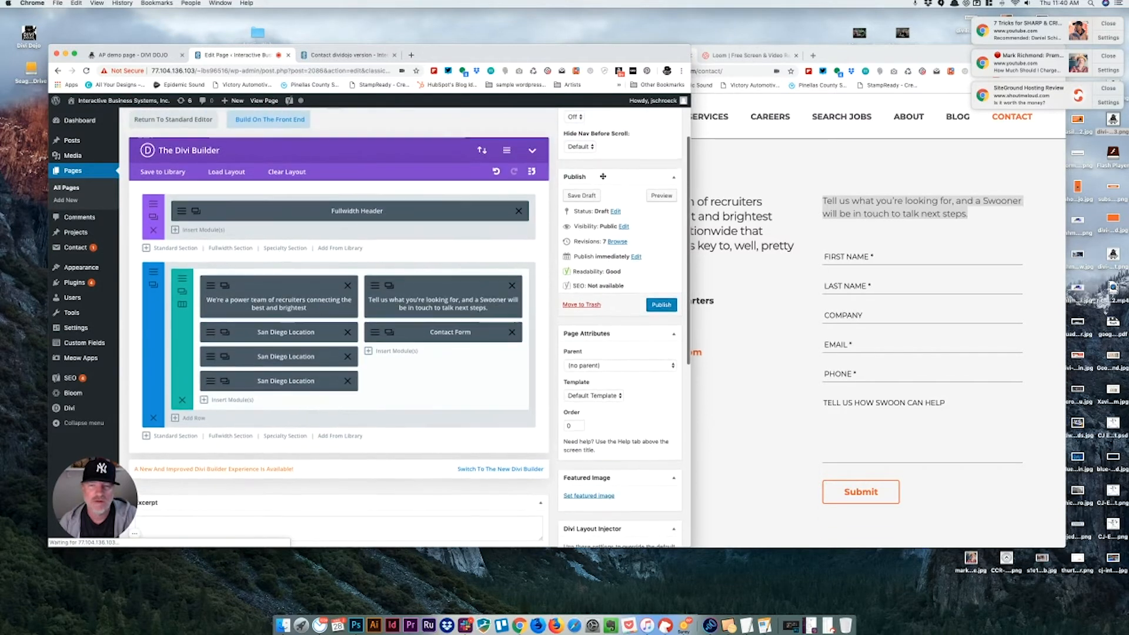
Step: Preview the draft page and check how the contact form fields are laid out
click(654, 199)
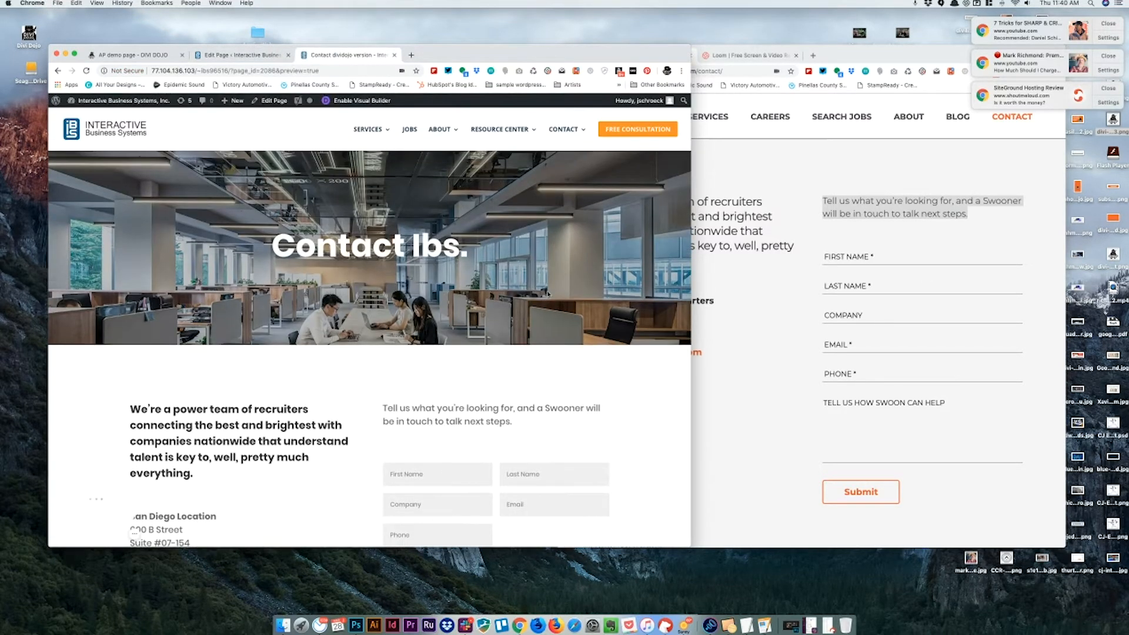
scroll(568, 294, down, 5)
scroll(568, 292, up, 3)
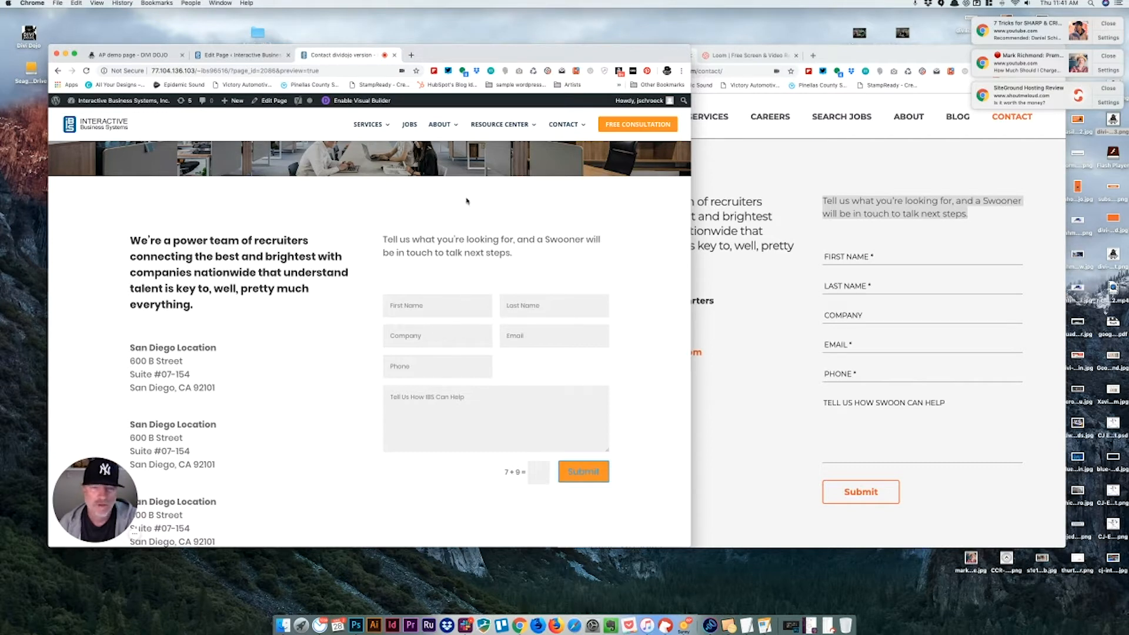
Step: In the Contact Form module, make the FirstName field full width and save the field
click(241, 55)
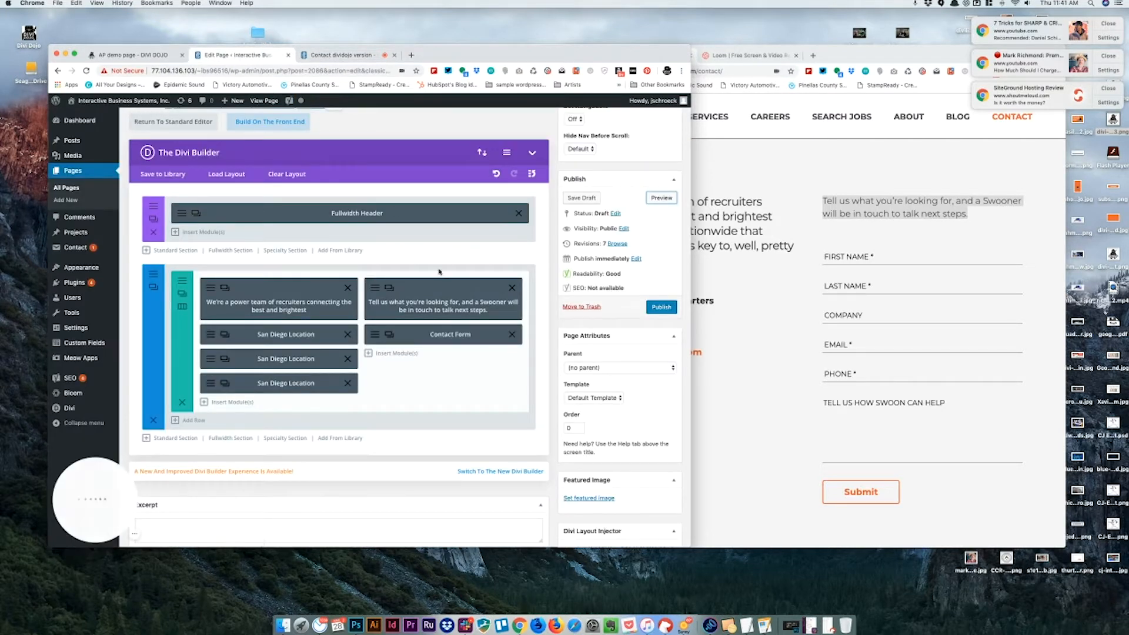
click(374, 336)
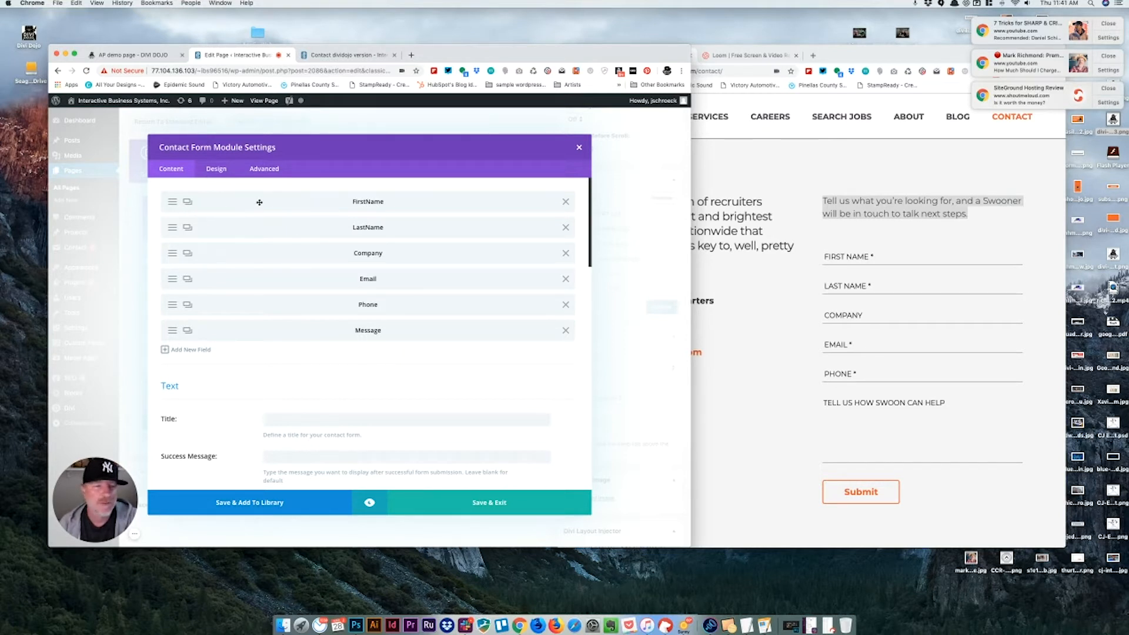
click(327, 54)
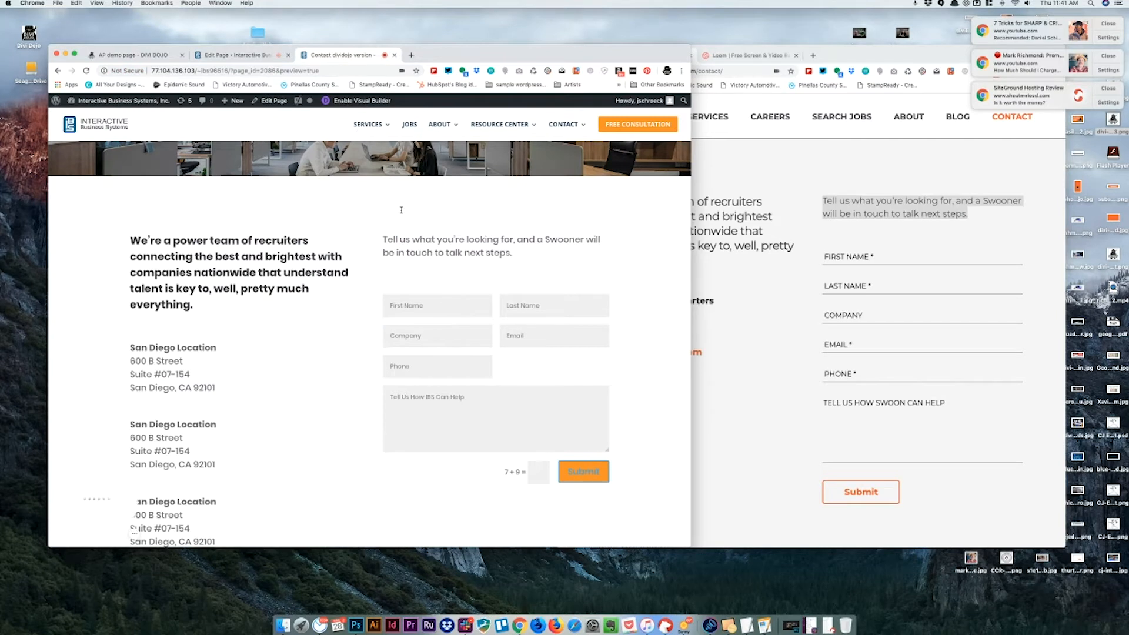
click(244, 52)
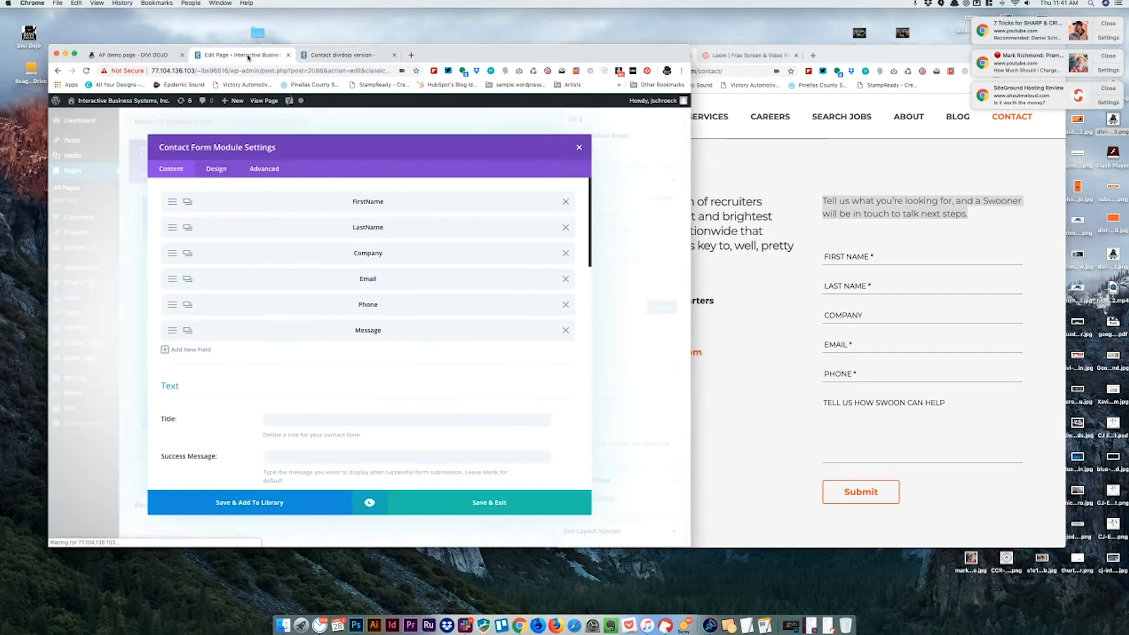
click(173, 202)
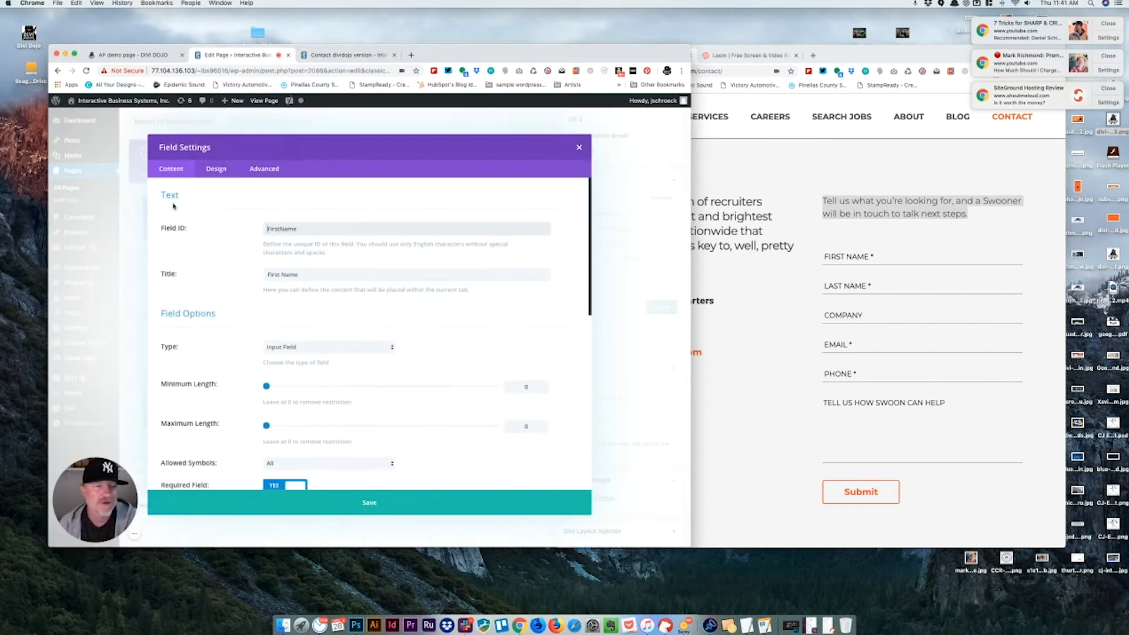
click(217, 170)
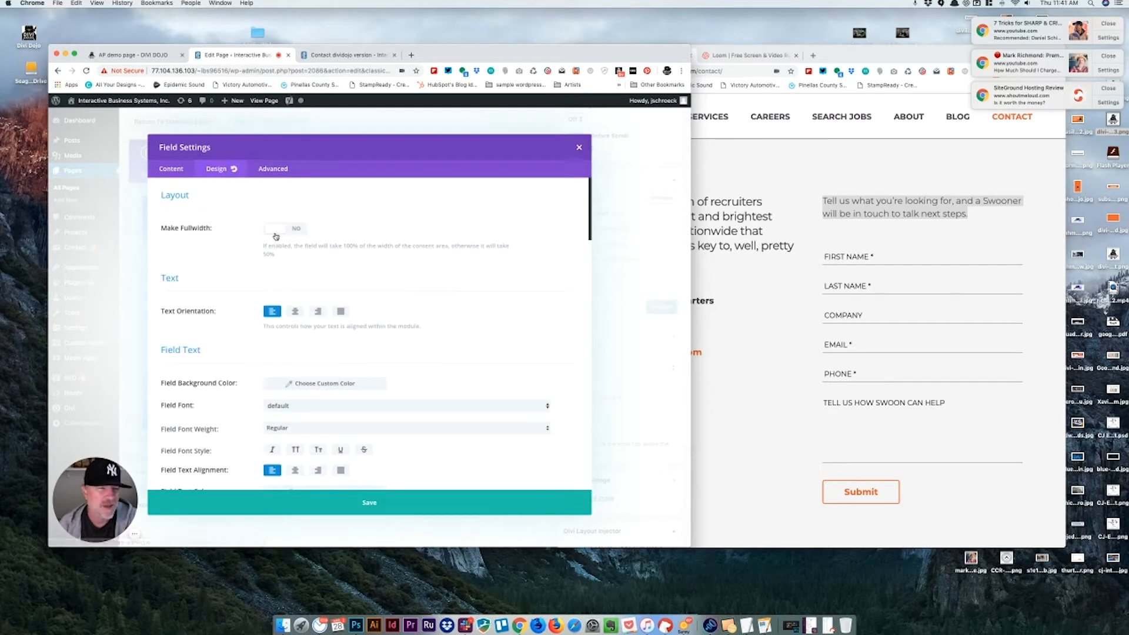
click(280, 231)
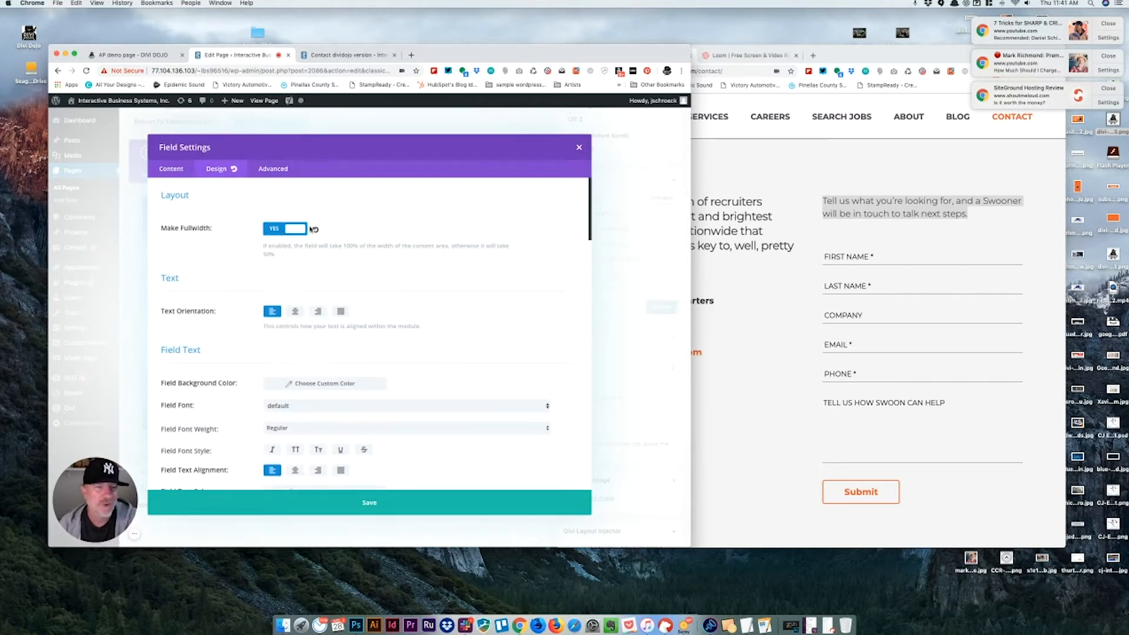
click(370, 503)
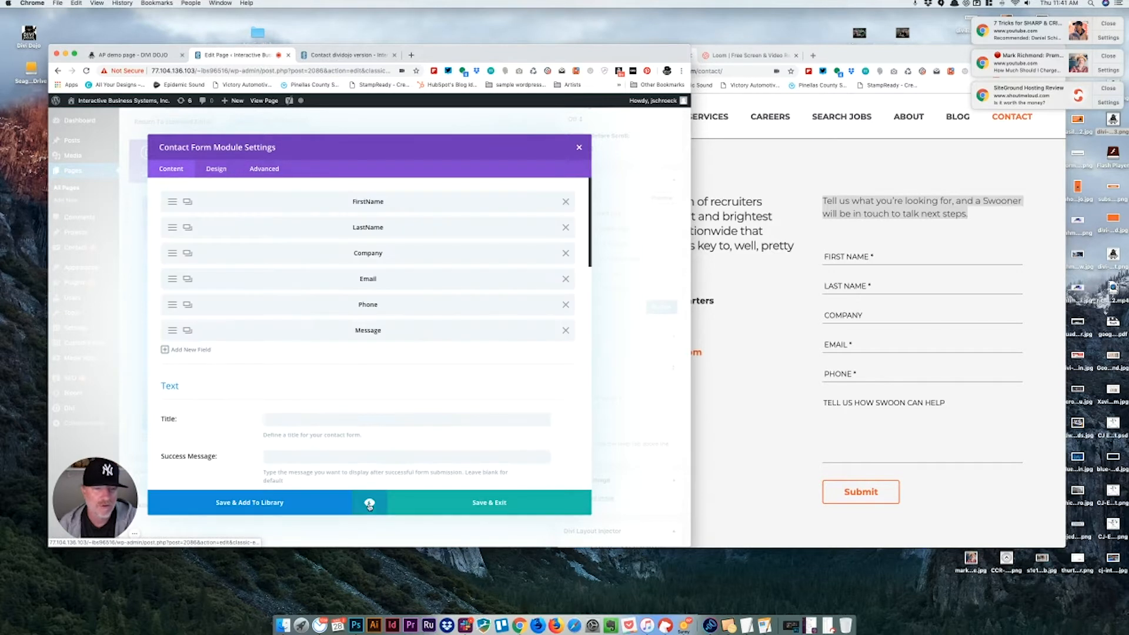
Step: Make the LastName and Company fields full width, saving each one
click(173, 228)
click(216, 169)
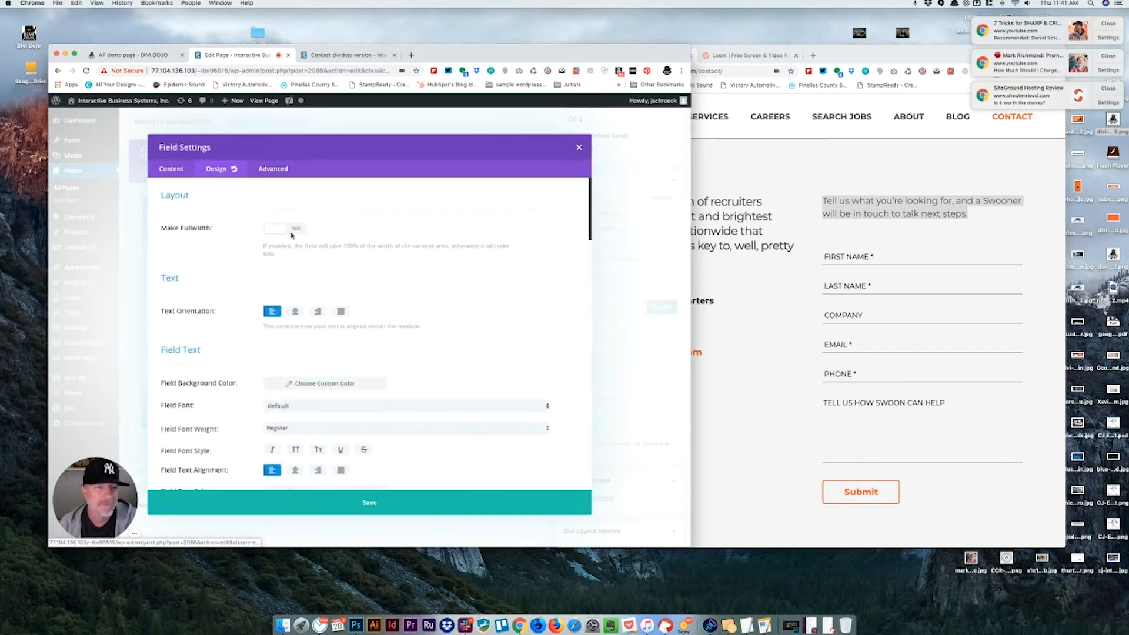
click(286, 229)
click(374, 503)
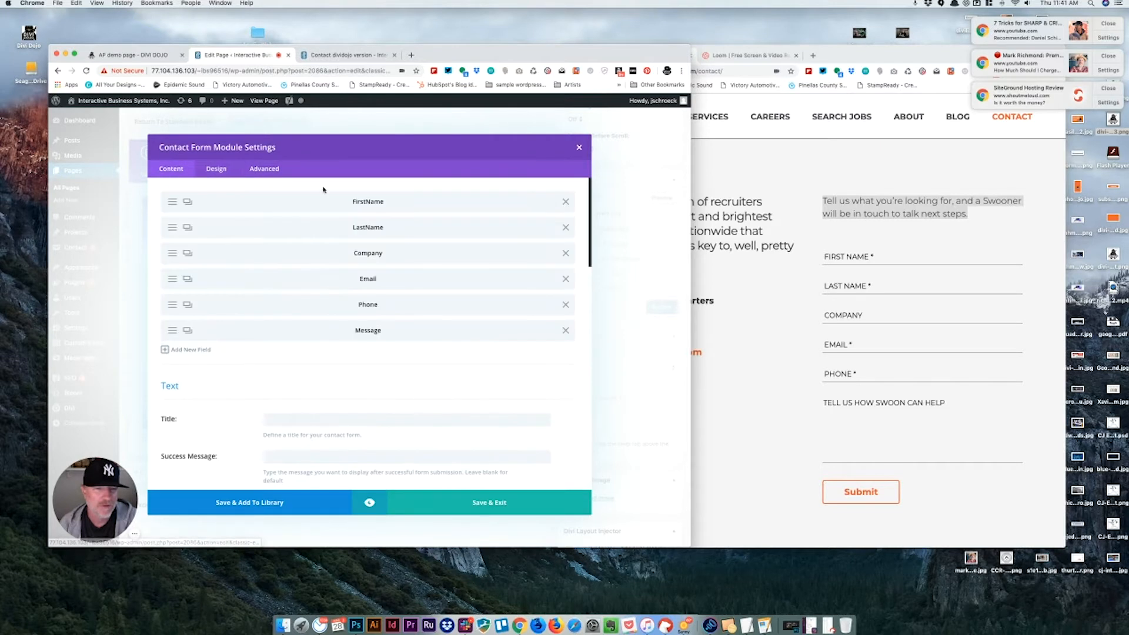
click(172, 253)
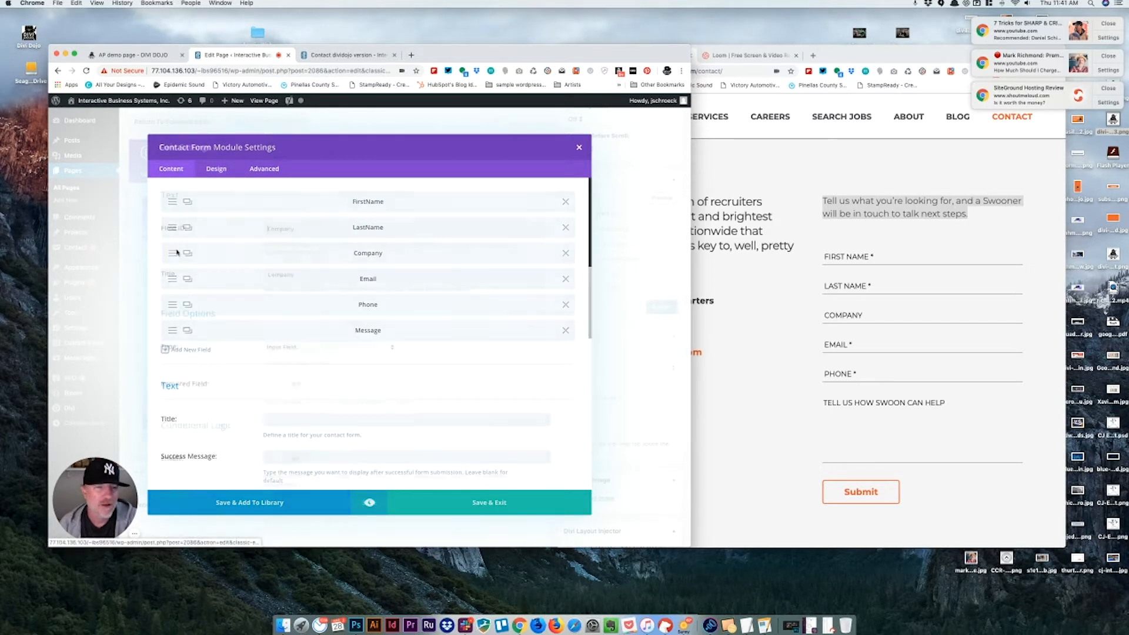
click(218, 170)
click(300, 229)
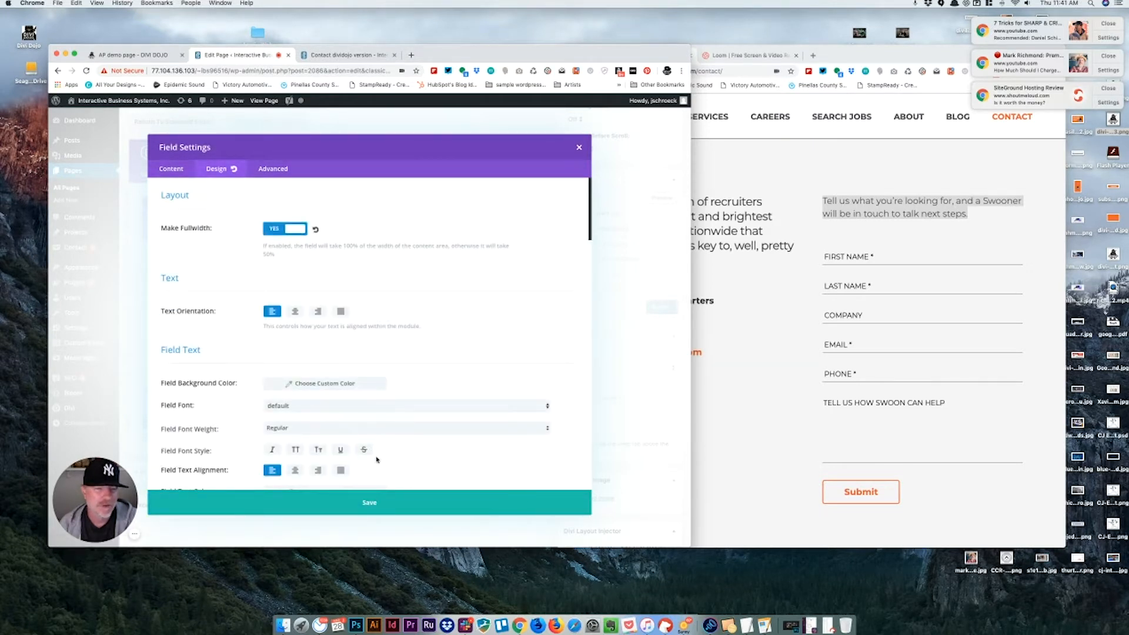
click(377, 508)
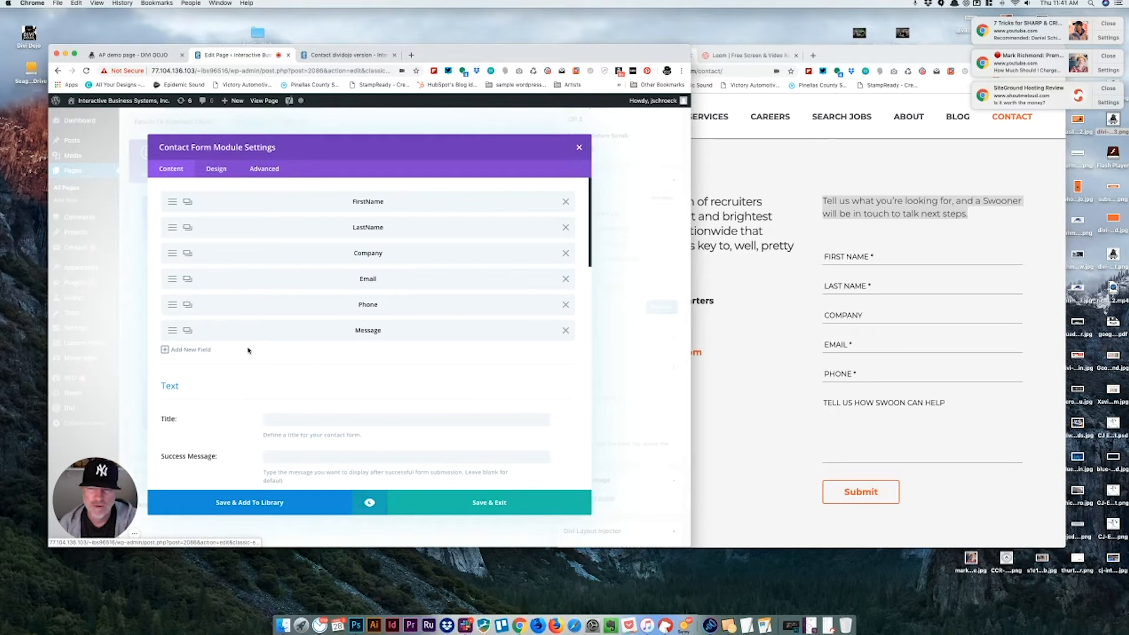
Step: Make the Email and Phone fields full width, saving each one
click(177, 283)
click(217, 169)
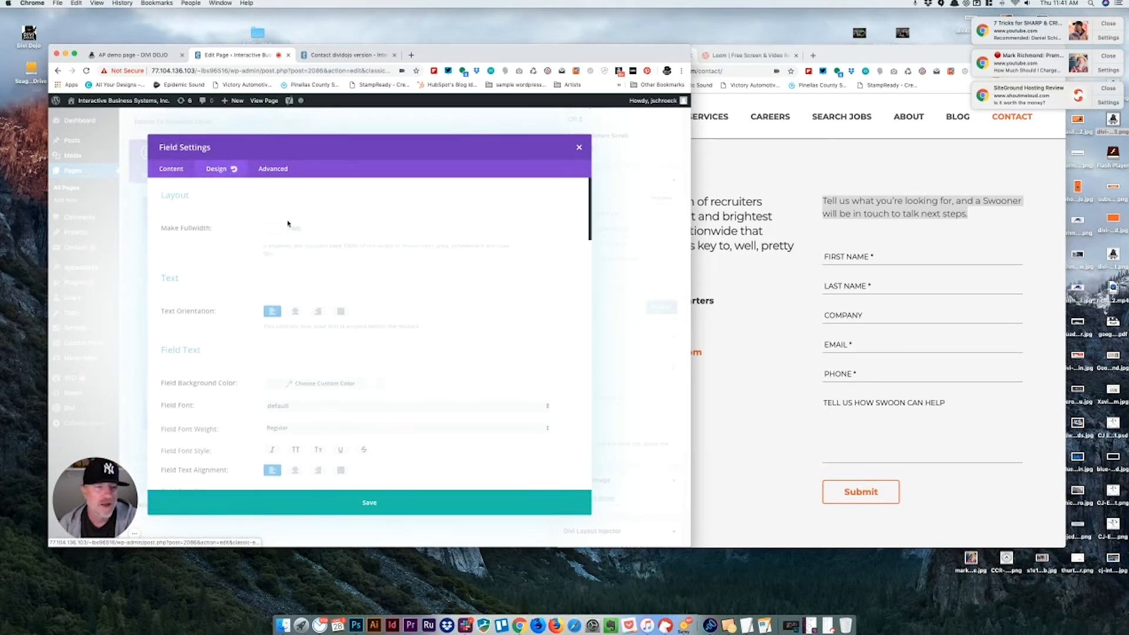
click(291, 229)
click(376, 509)
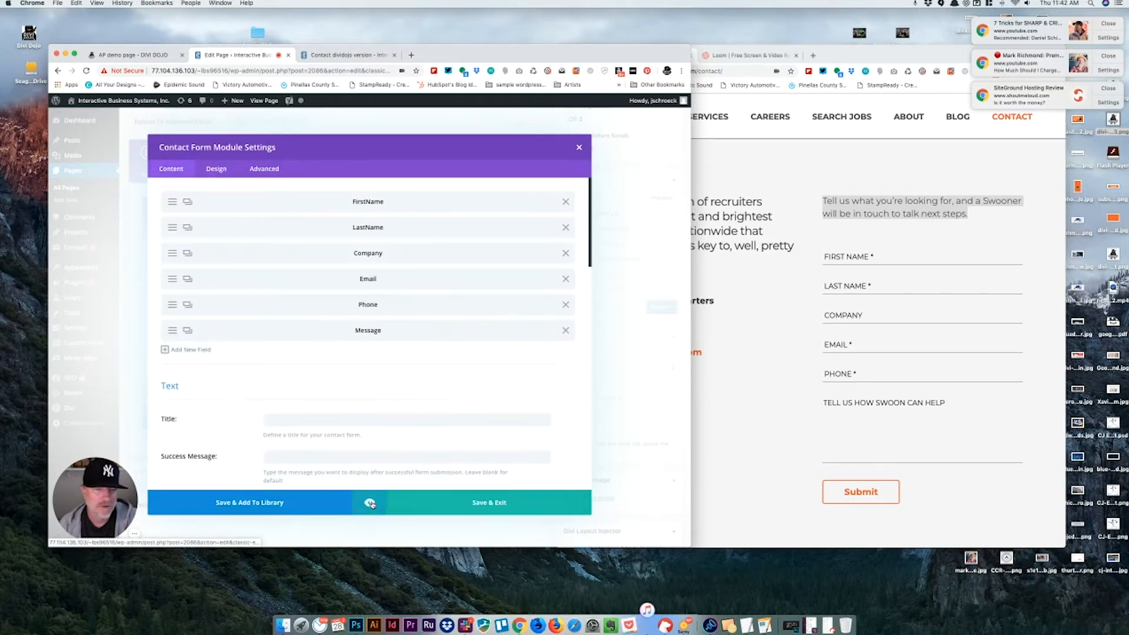
click(176, 309)
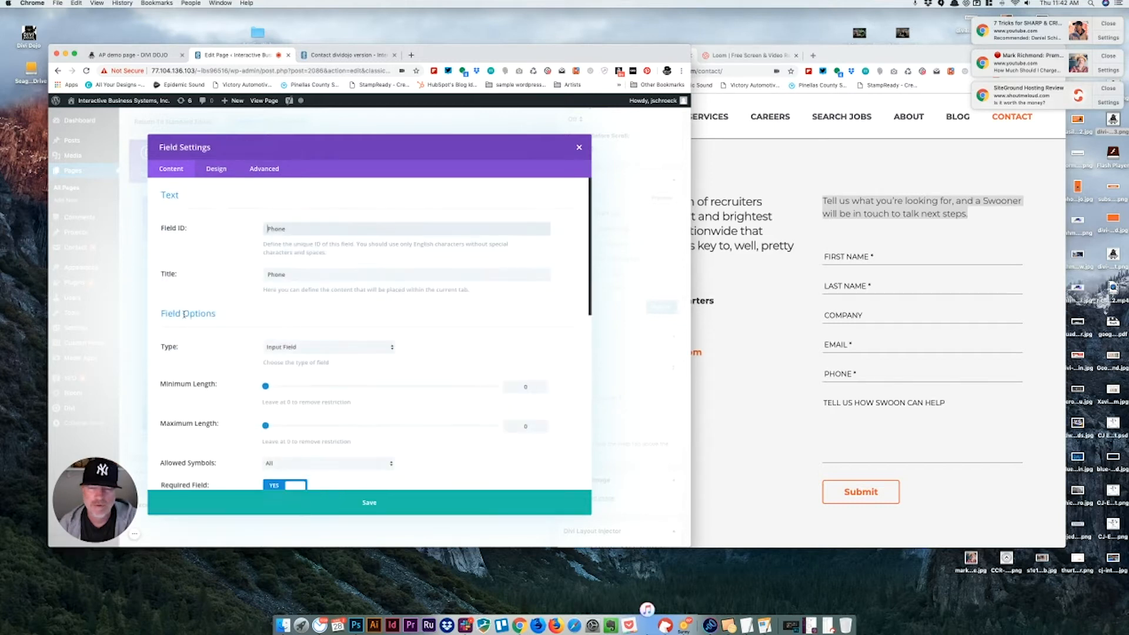
click(217, 169)
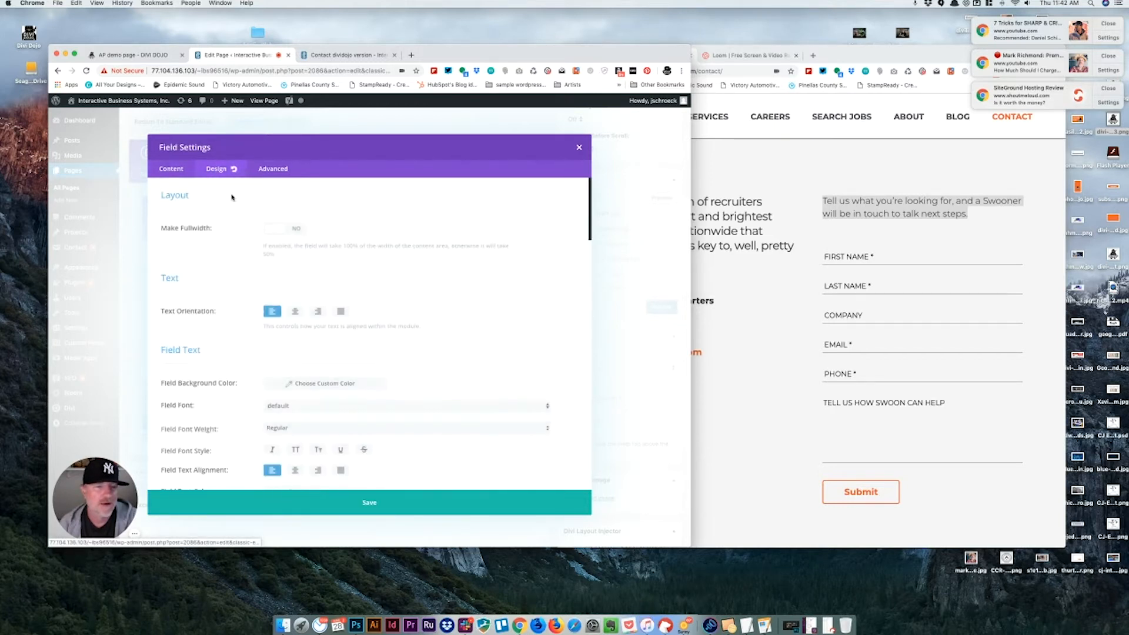
click(281, 230)
click(371, 504)
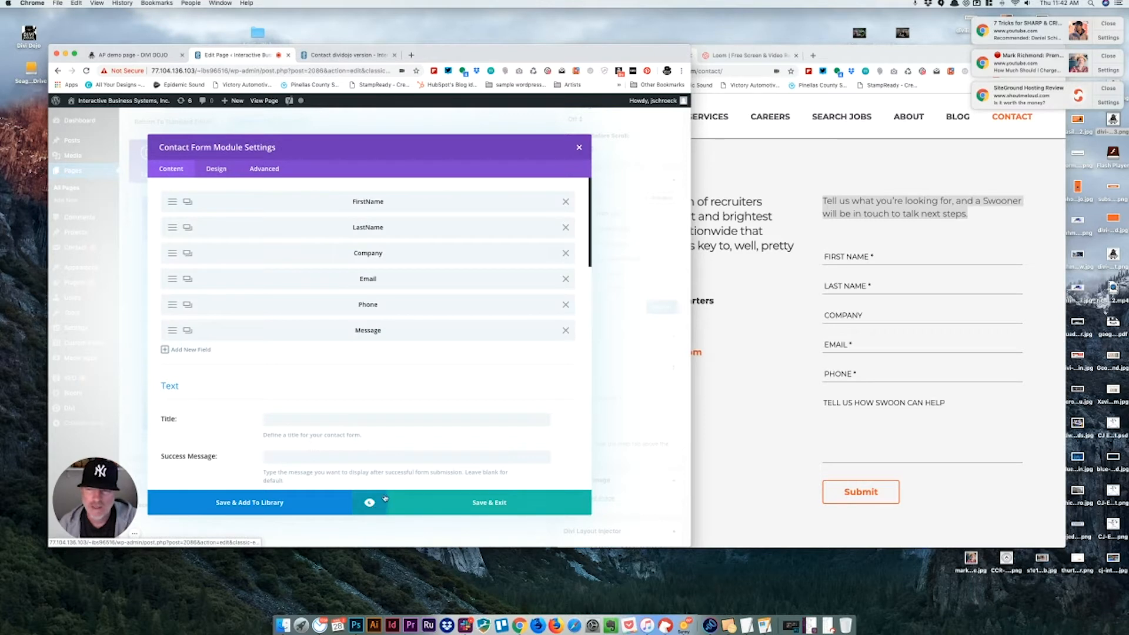
Step: Check the Message field's full-width setting, and save both the field and the Contact Form module
click(172, 333)
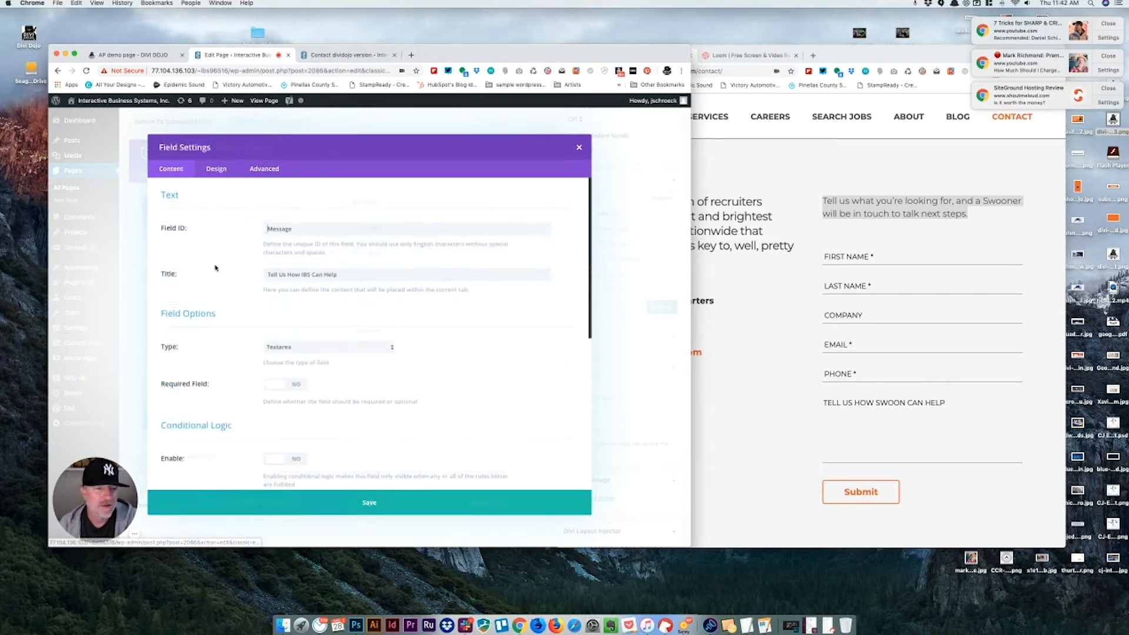
click(217, 169)
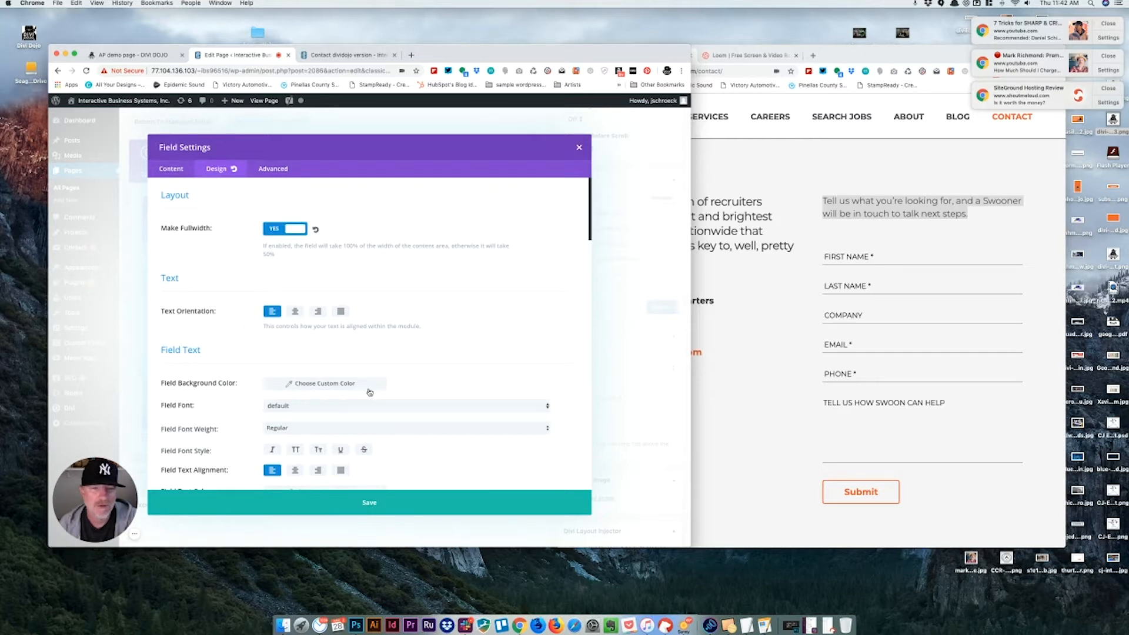
click(363, 500)
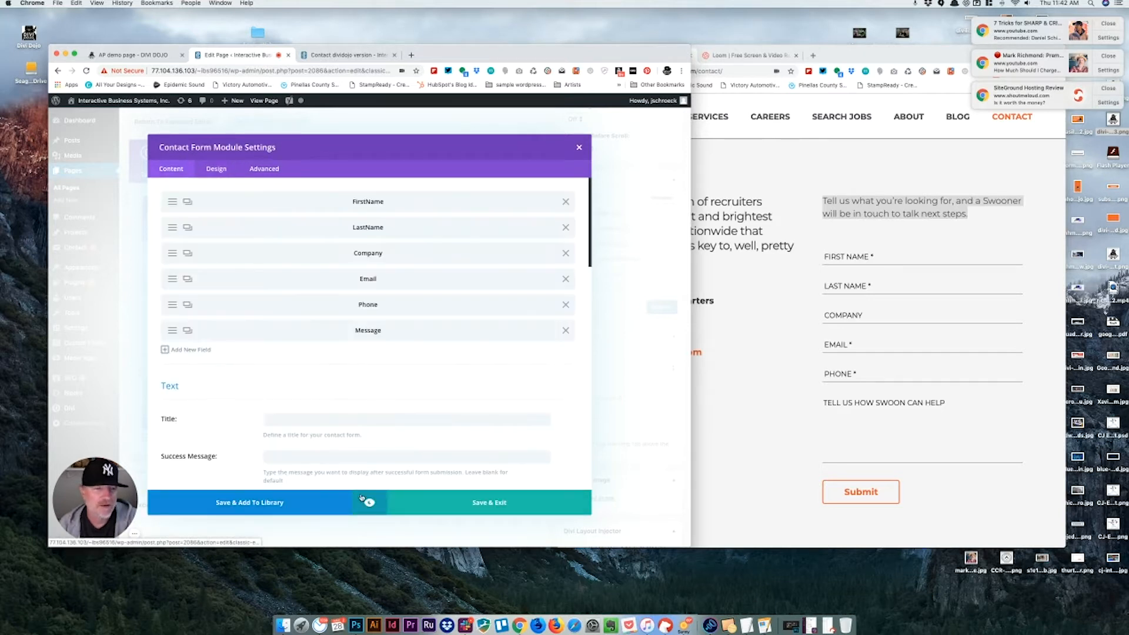
click(490, 503)
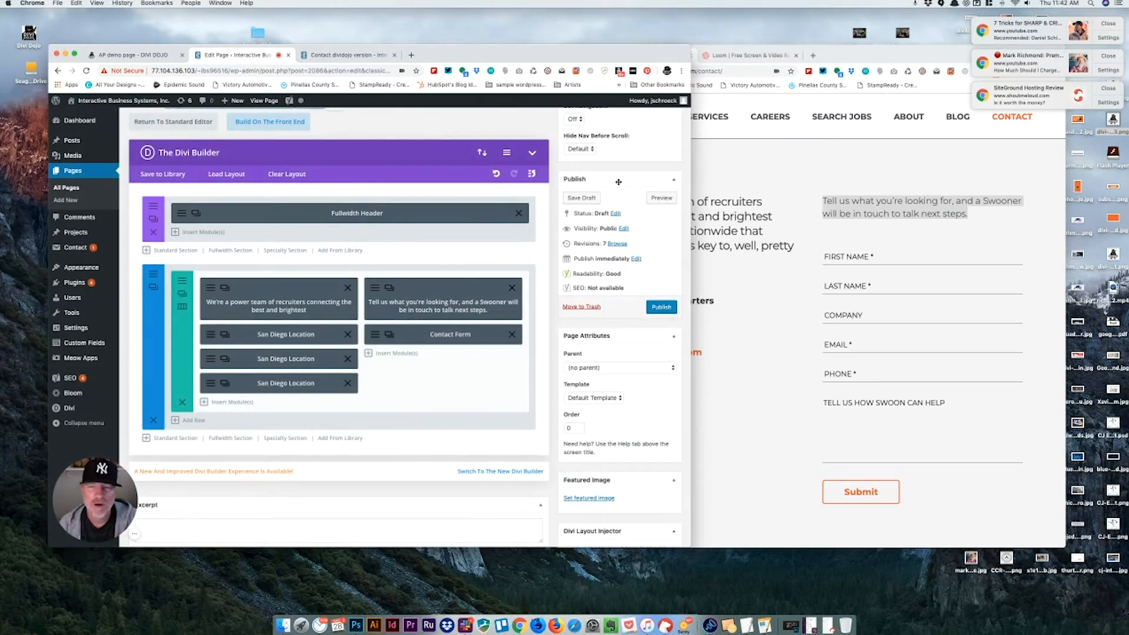
Step: Preview the updated page and compare its contact form's layout and styling with the Swoon reference form
click(661, 198)
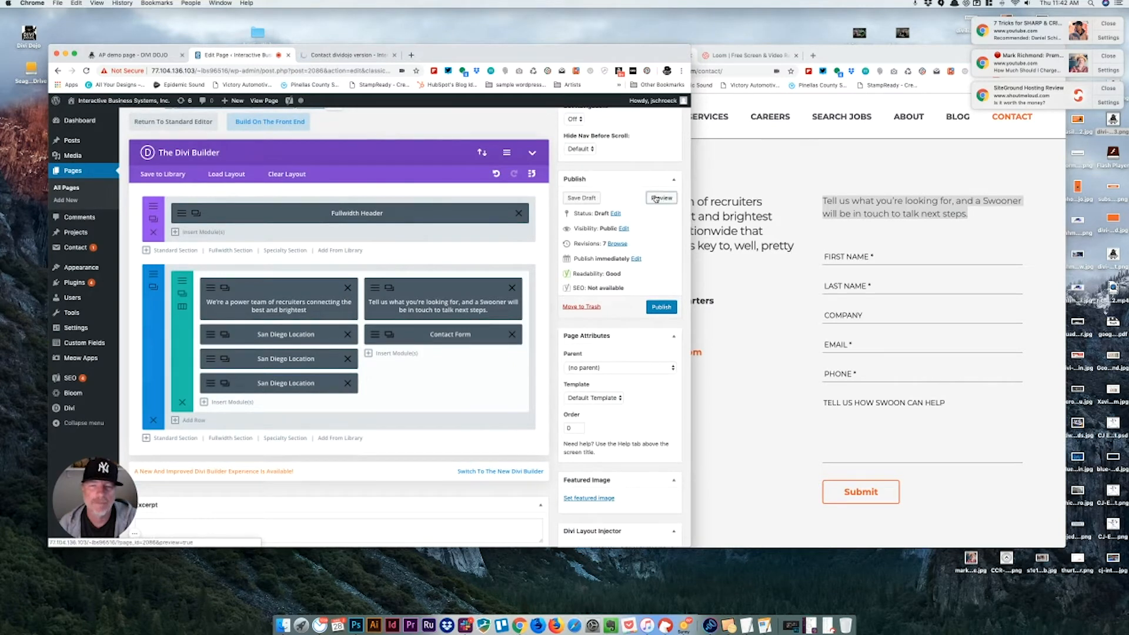
click(345, 56)
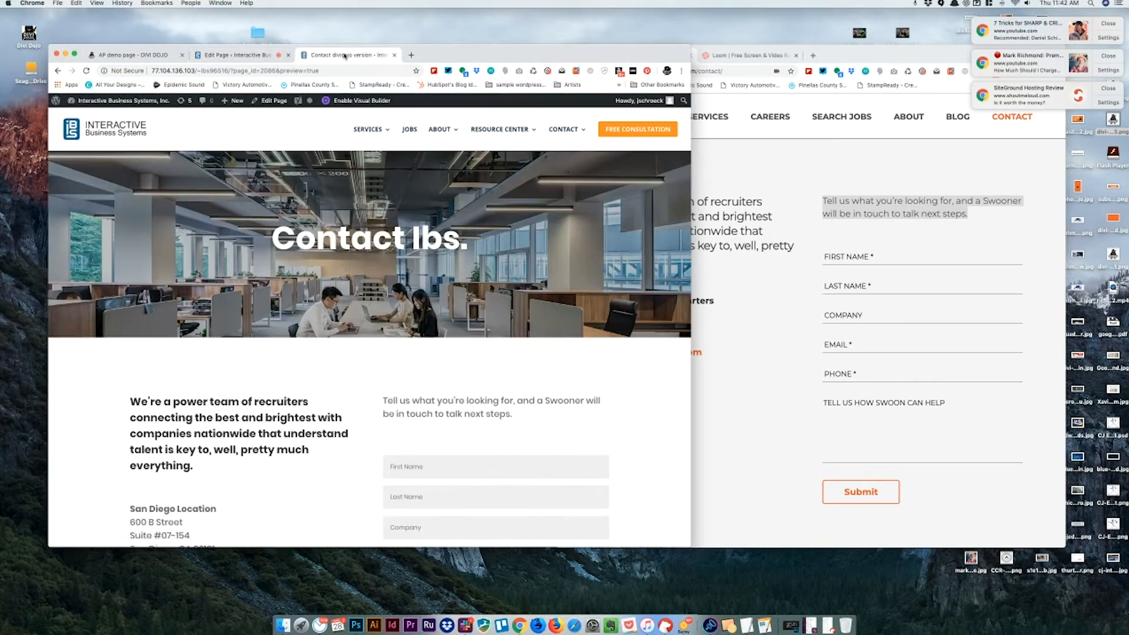
scroll(501, 302, down, 10)
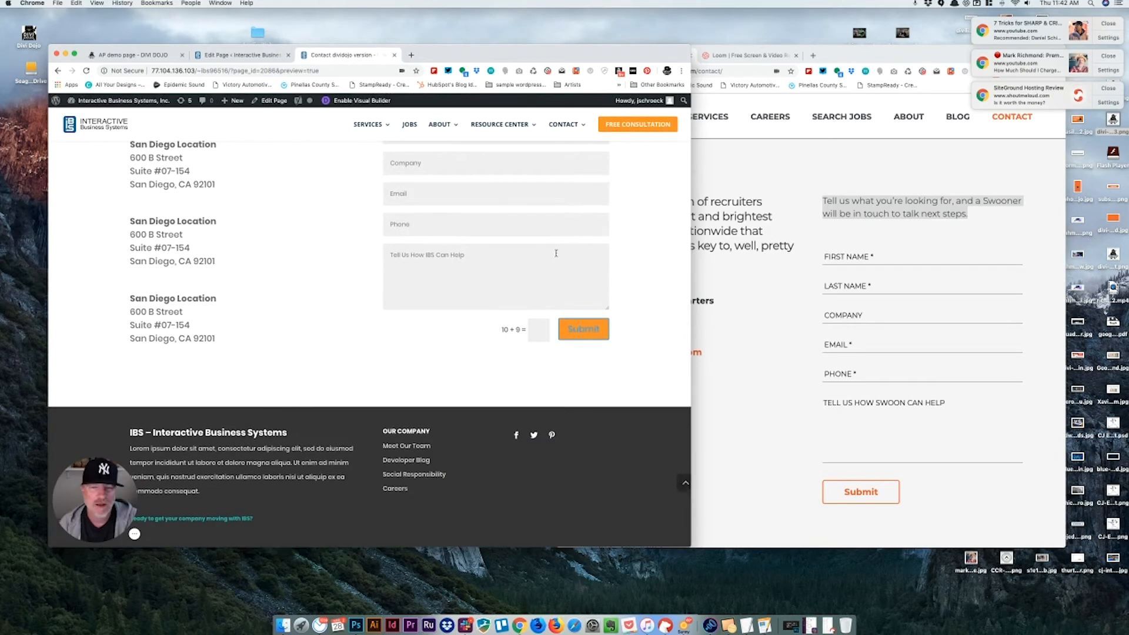
scroll(529, 276, up, 8)
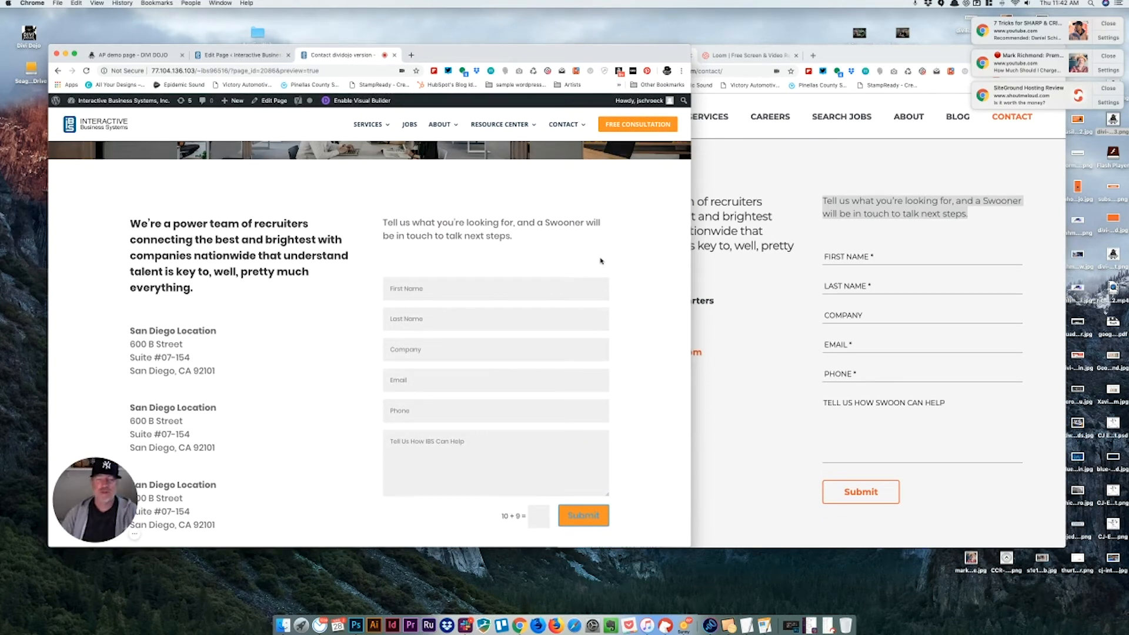
scroll(449, 236, down, 3)
scroll(450, 235, up, 6)
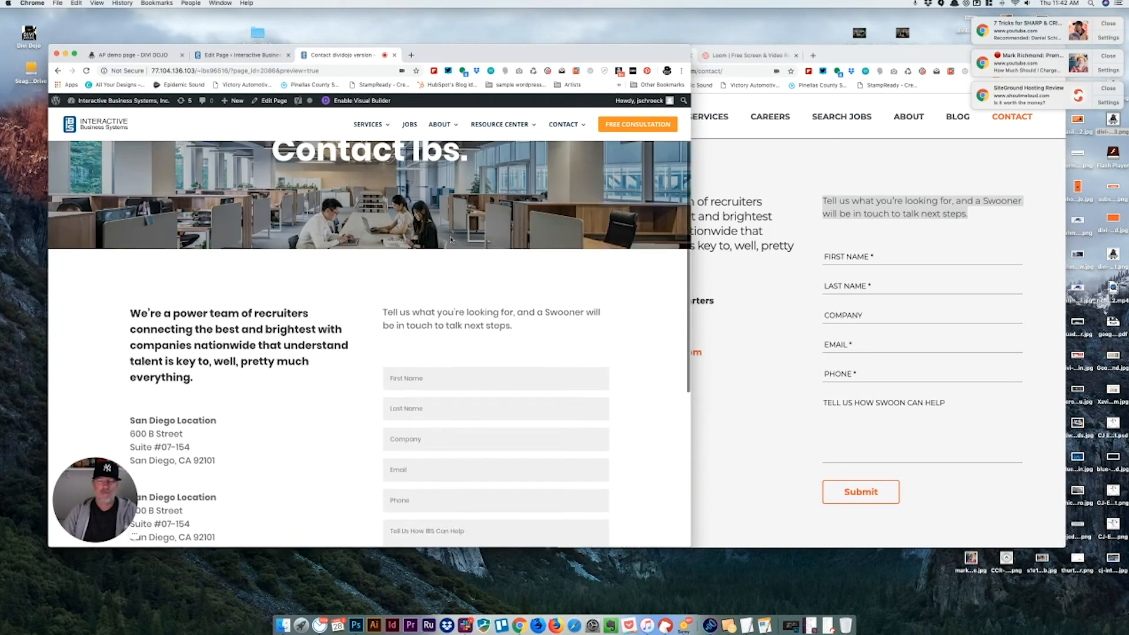
scroll(451, 240, down, 3)
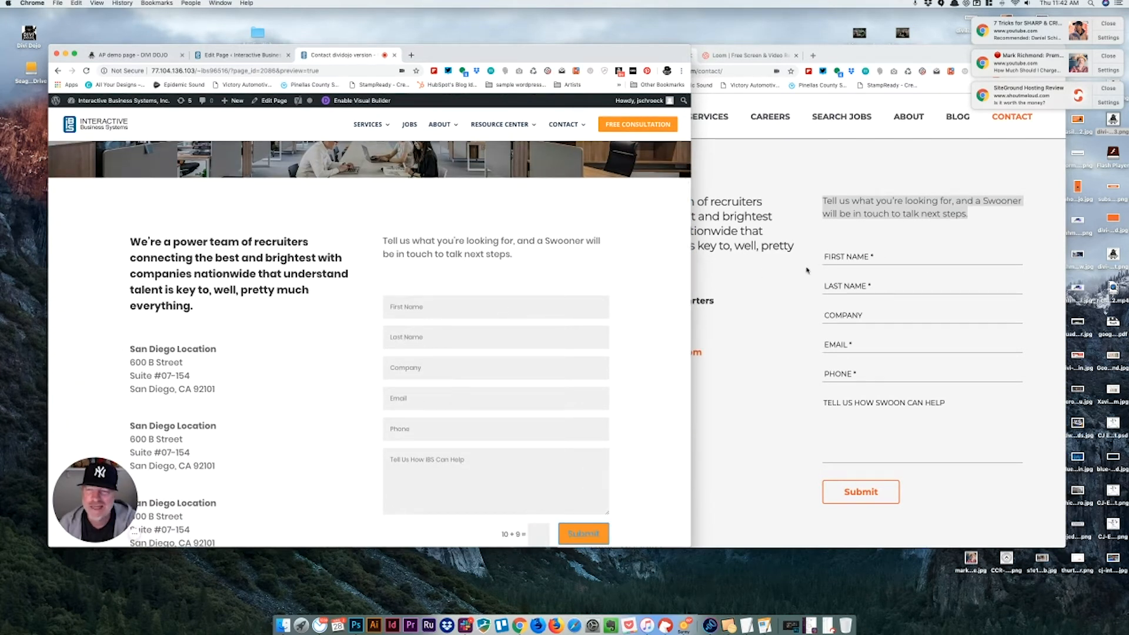
scroll(428, 283, down, 4)
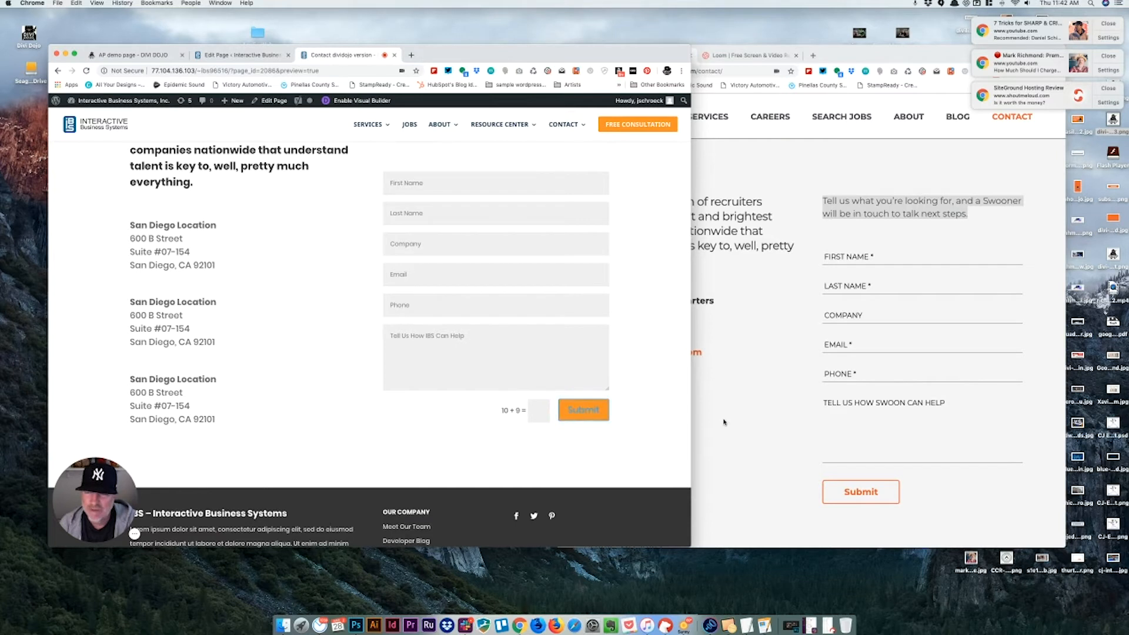
scroll(726, 417, down, 2)
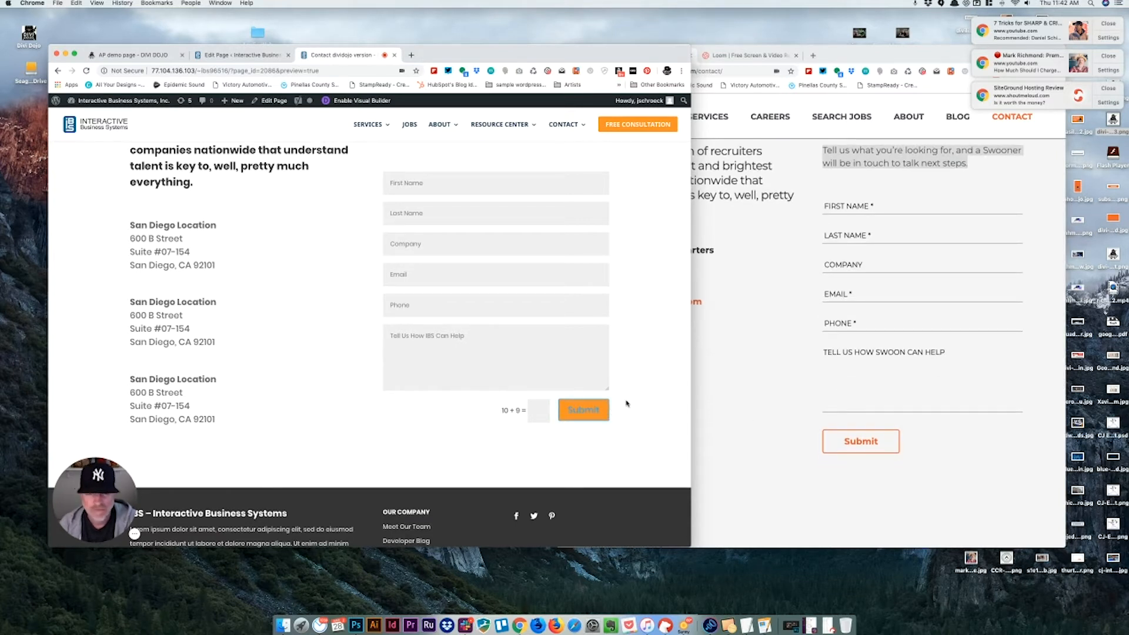
scroll(616, 394, up, 3)
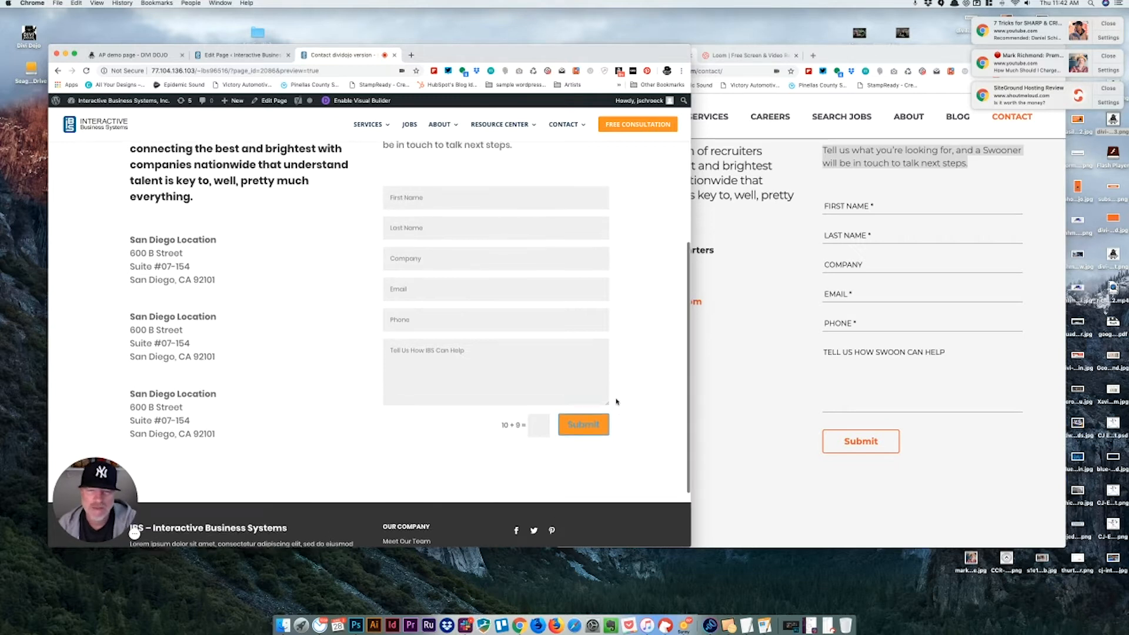
Step: Return to the page editor, open the Contact Form module's design settings and set its text orientation to left
click(258, 56)
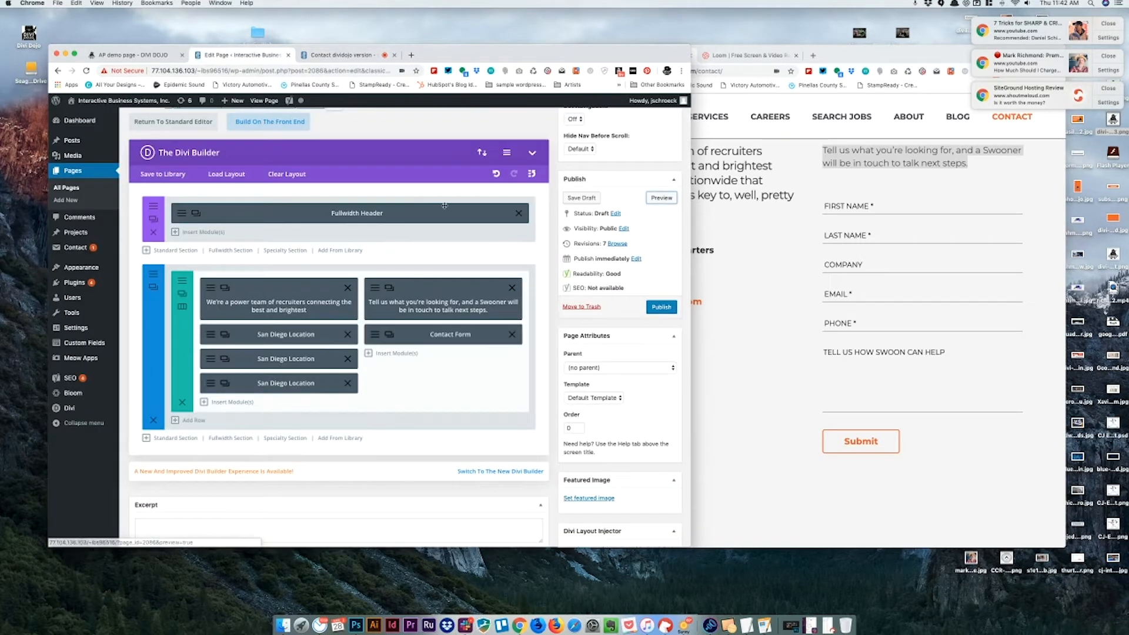
click(374, 336)
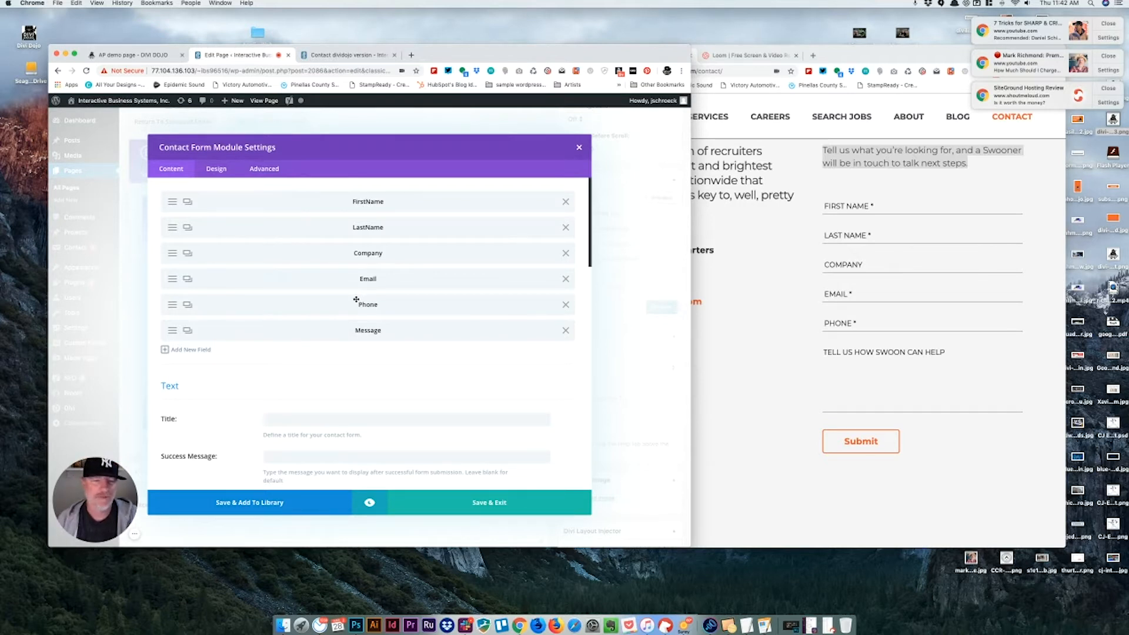
click(217, 169)
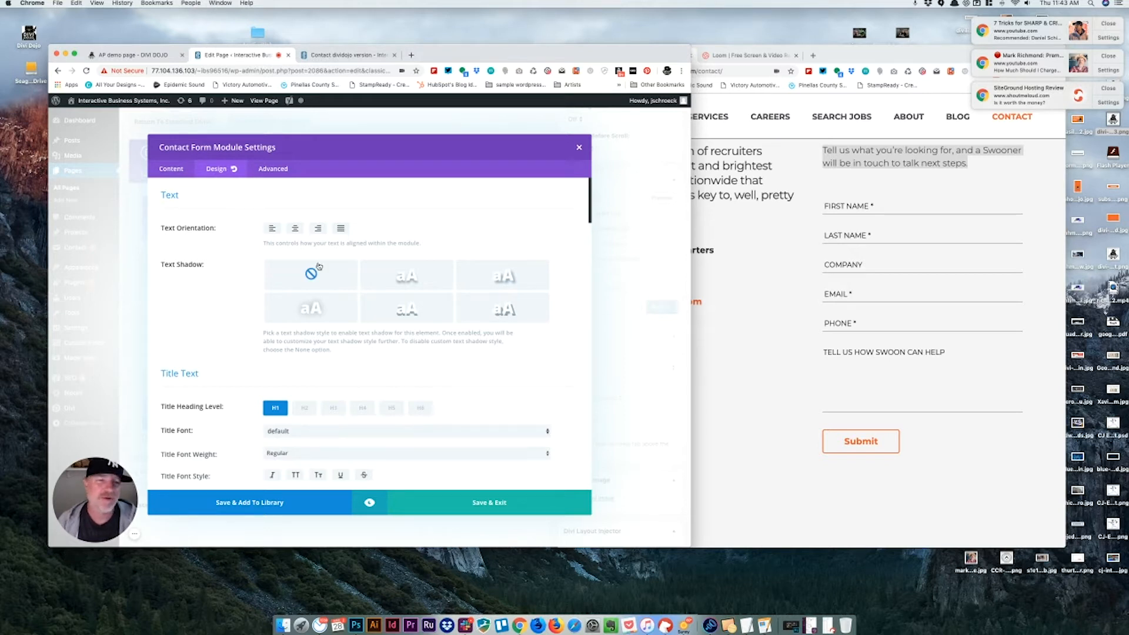
click(273, 230)
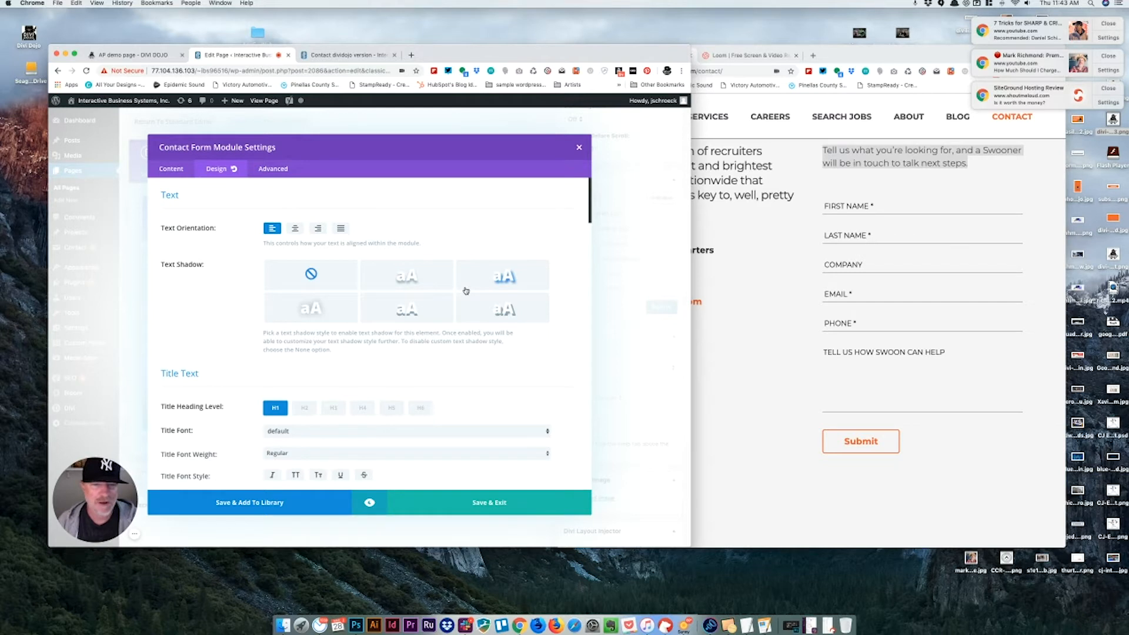
Step: Choose the bottom side for the form inputs' border style and set its color to black (#000000)
scroll(466, 290, down, 3)
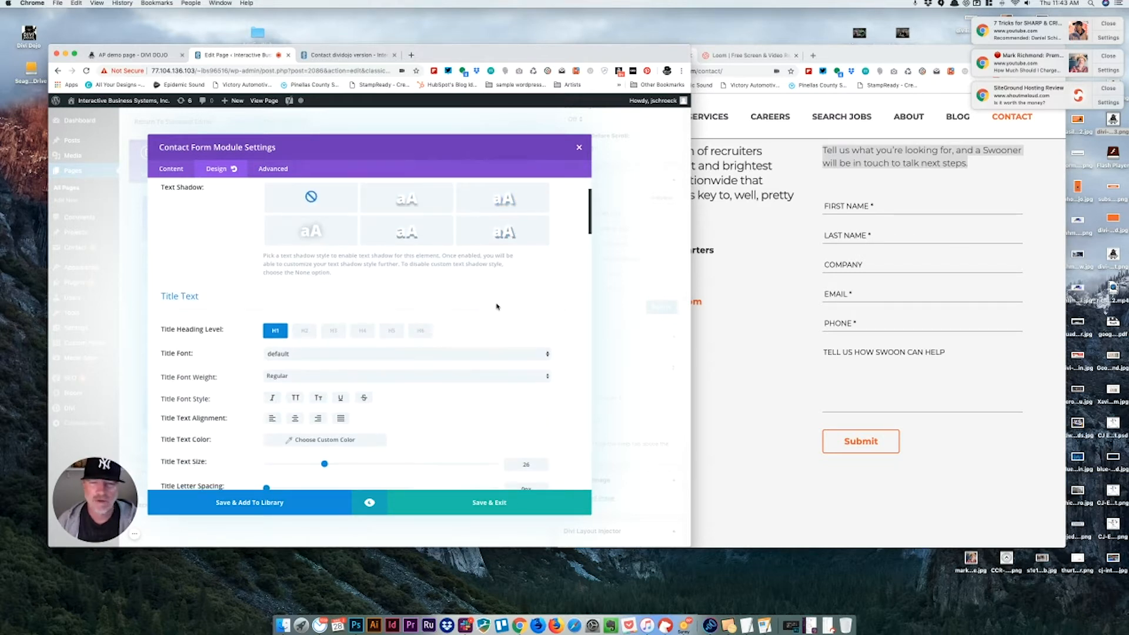
scroll(490, 304, down, 15)
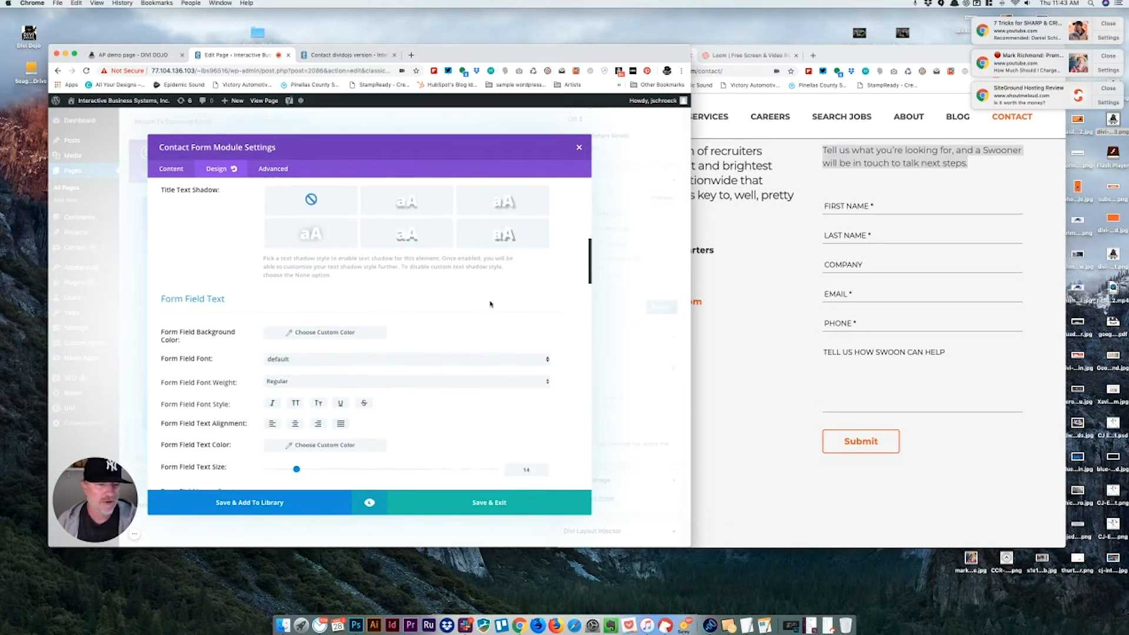
scroll(490, 304, down, 10)
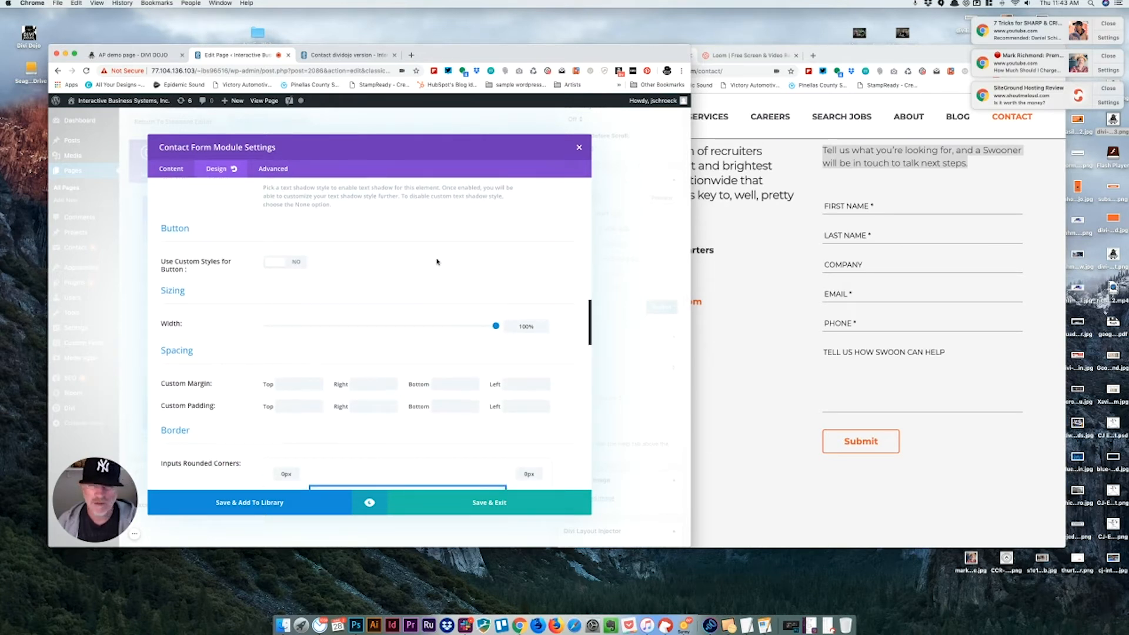
scroll(411, 256, down, 2)
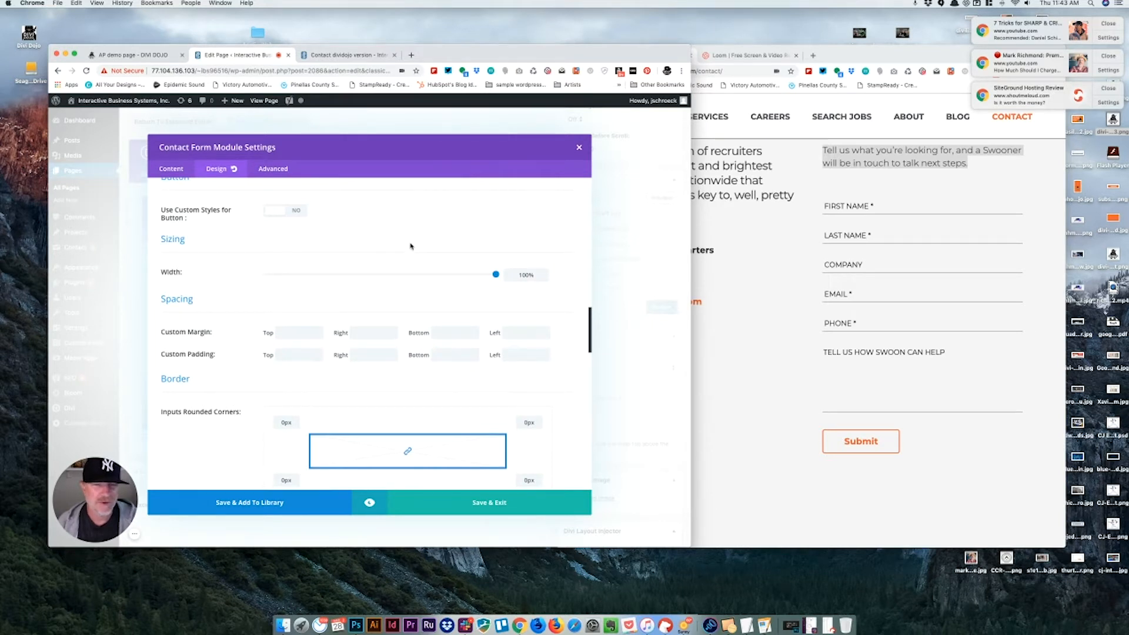
scroll(411, 247, down, 1)
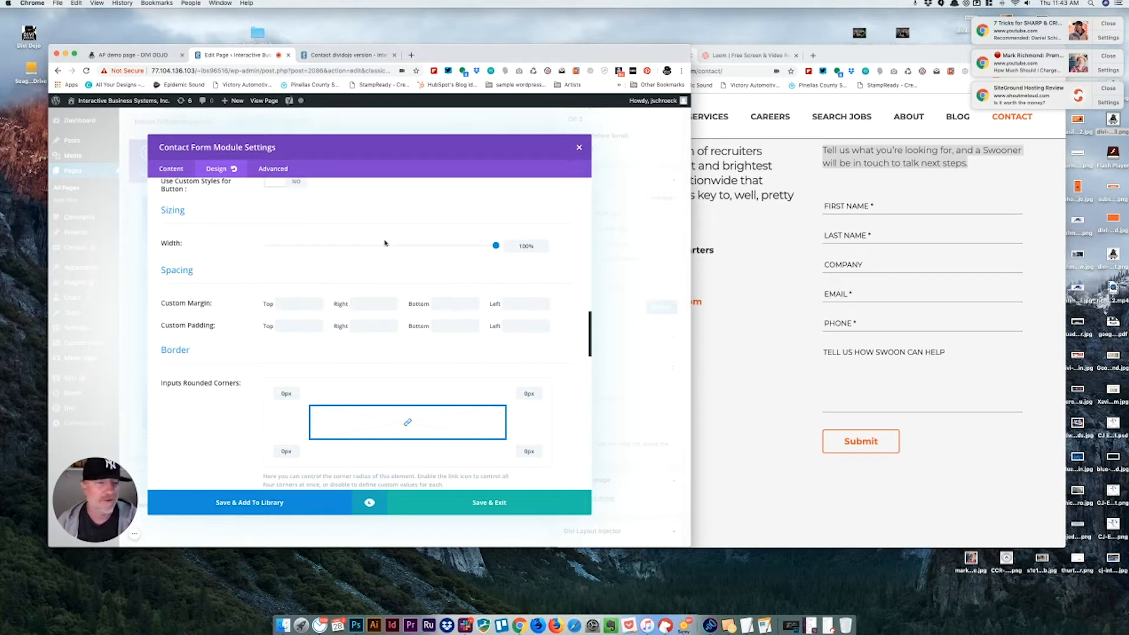
scroll(386, 243, down, 6)
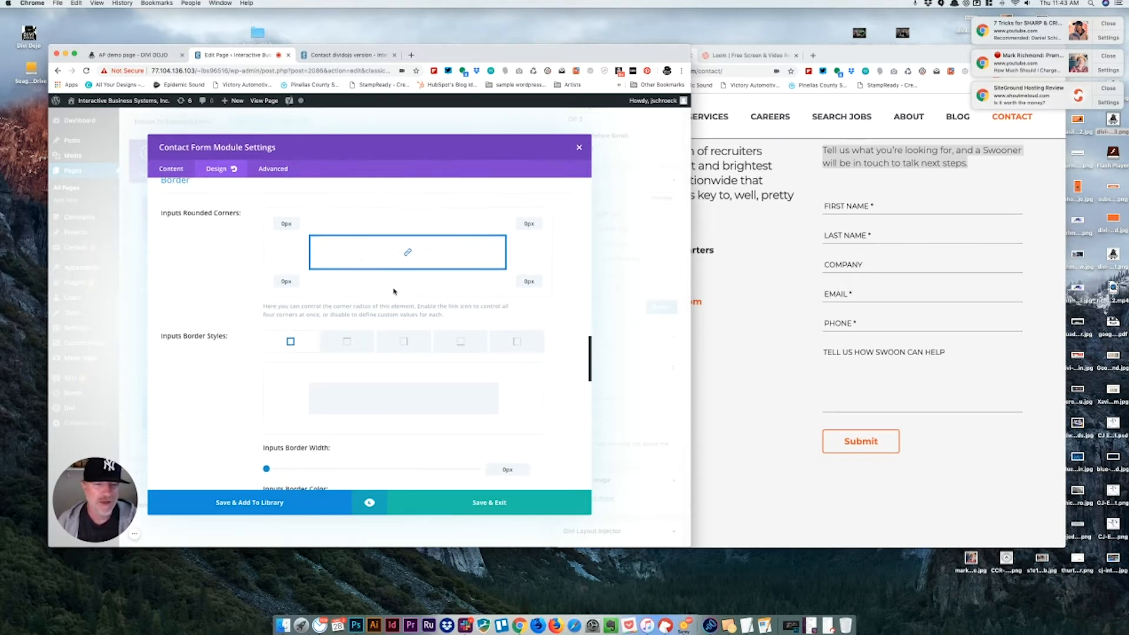
scroll(394, 292, down, 2)
scroll(394, 292, up, 2)
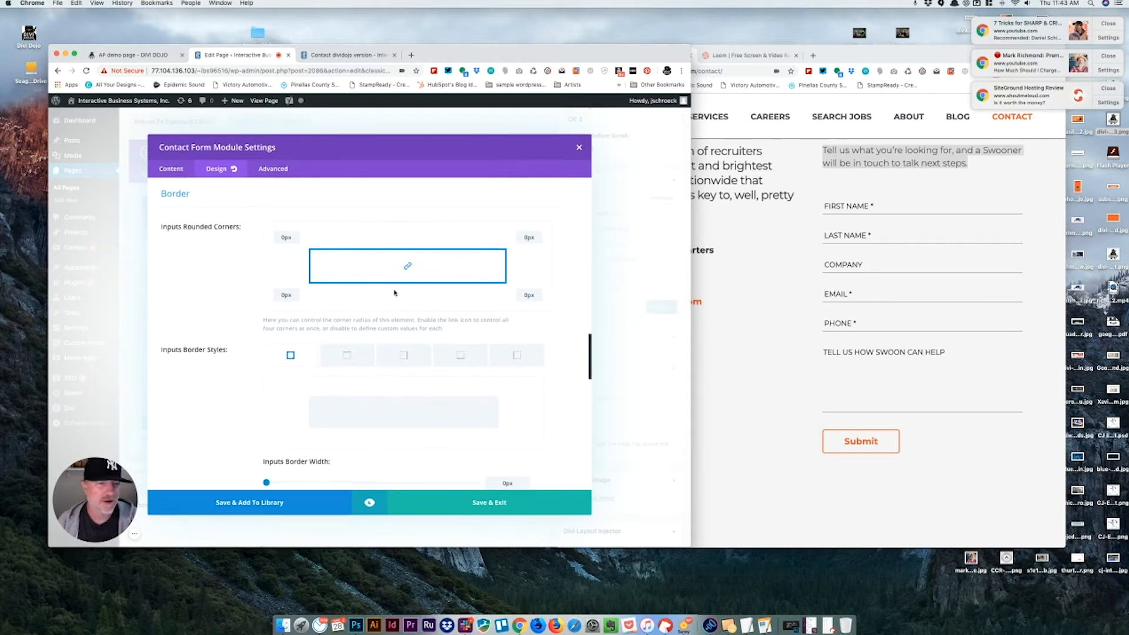
scroll(394, 292, up, 2)
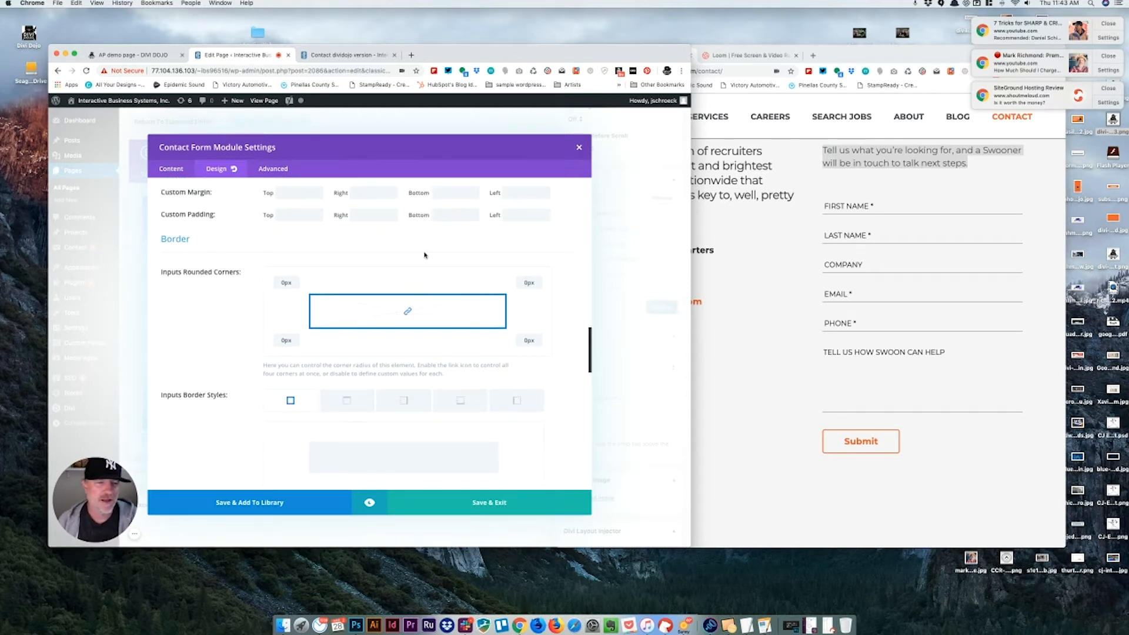
scroll(419, 262, down, 3)
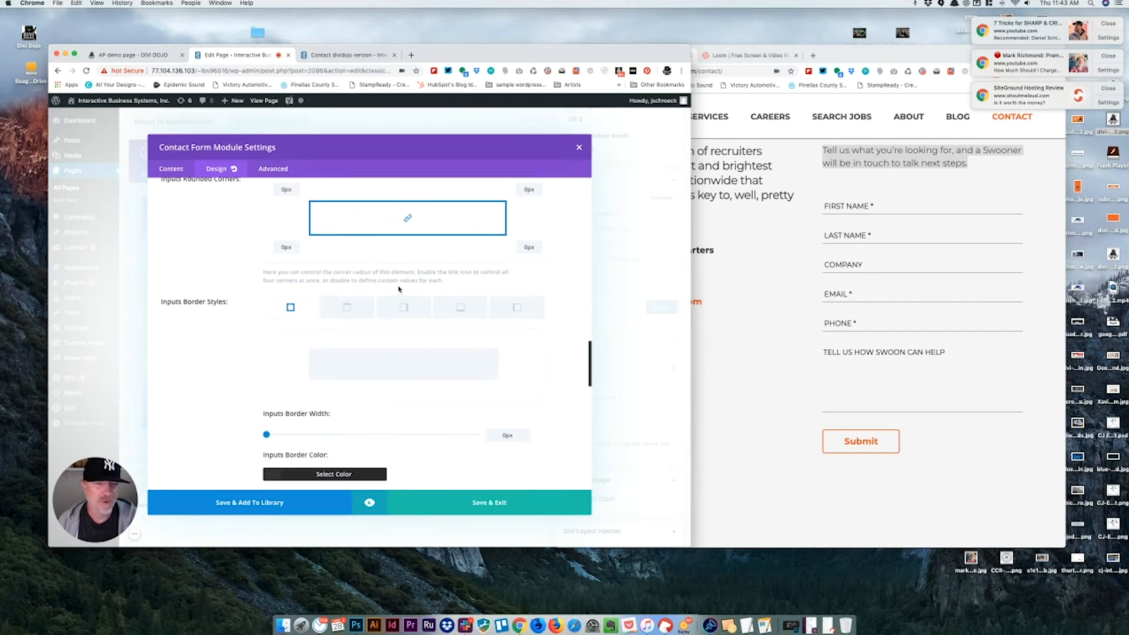
scroll(398, 289, down, 1)
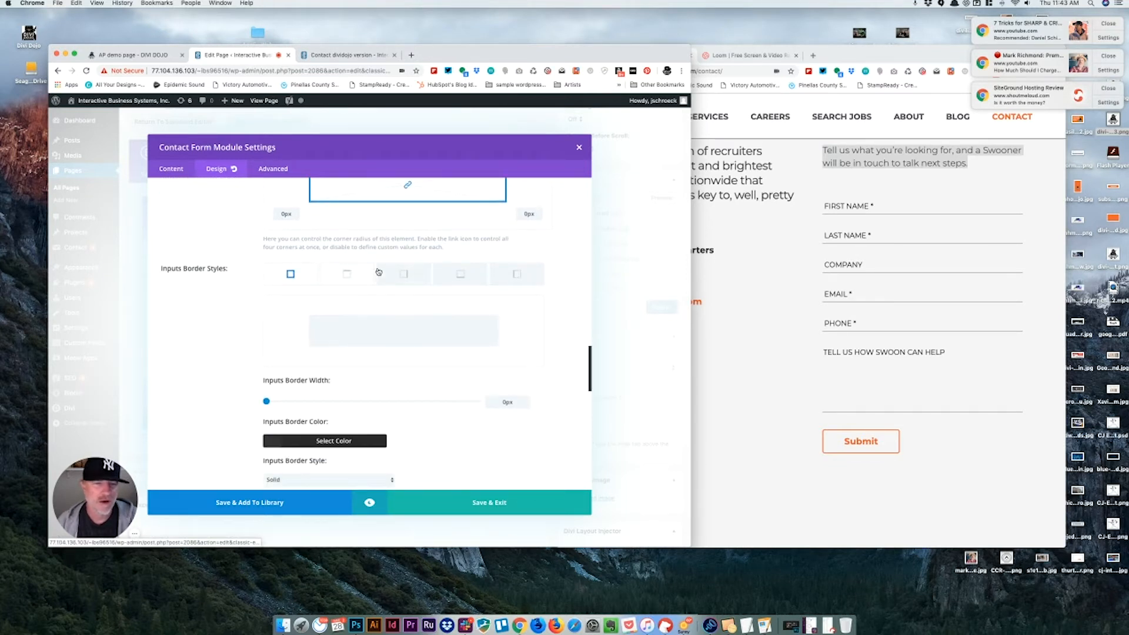
click(470, 277)
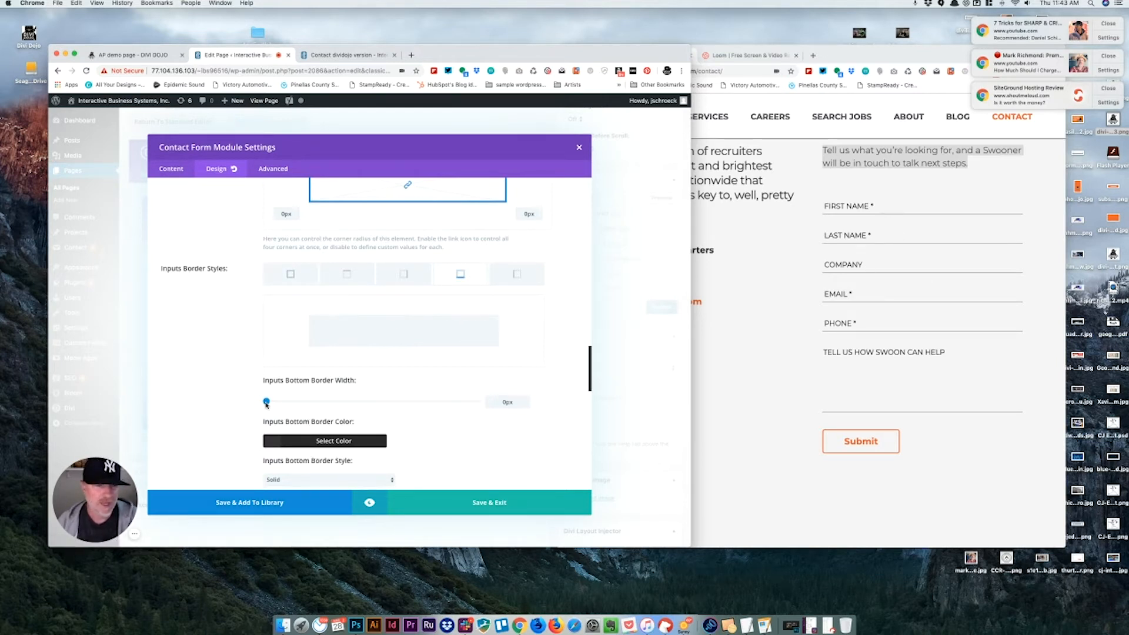
click(268, 442)
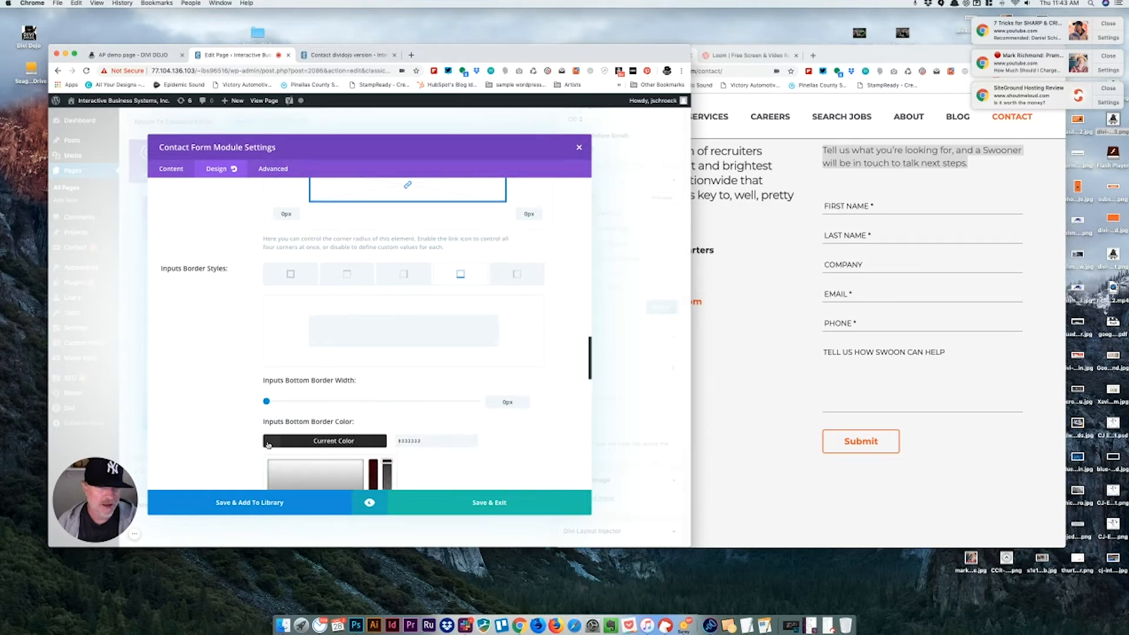
scroll(300, 423, down, 2)
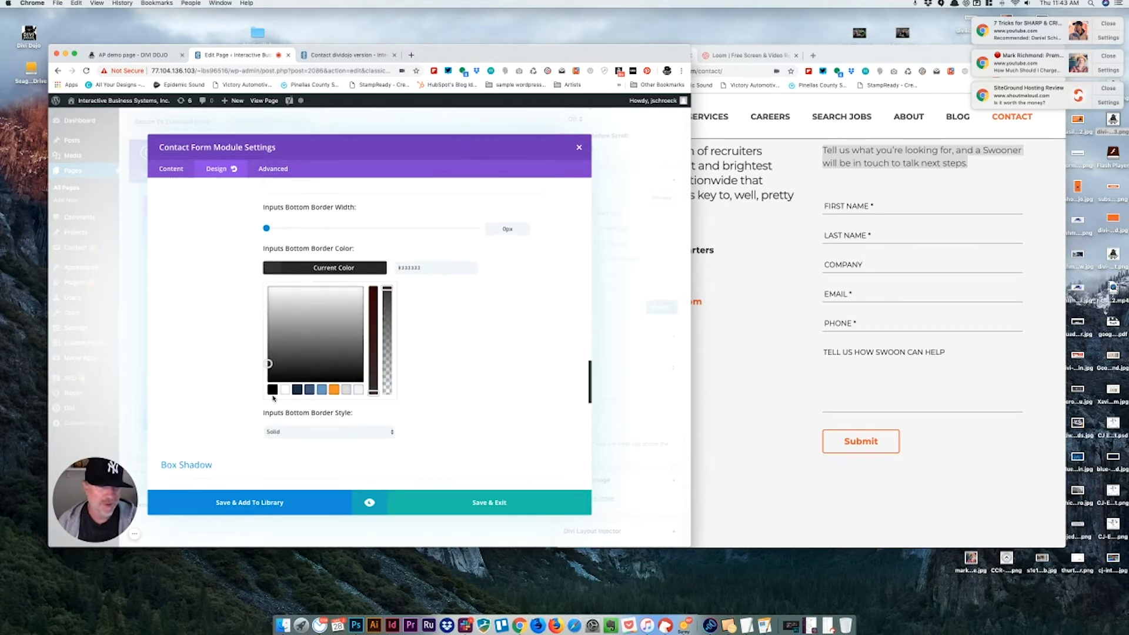
click(268, 383)
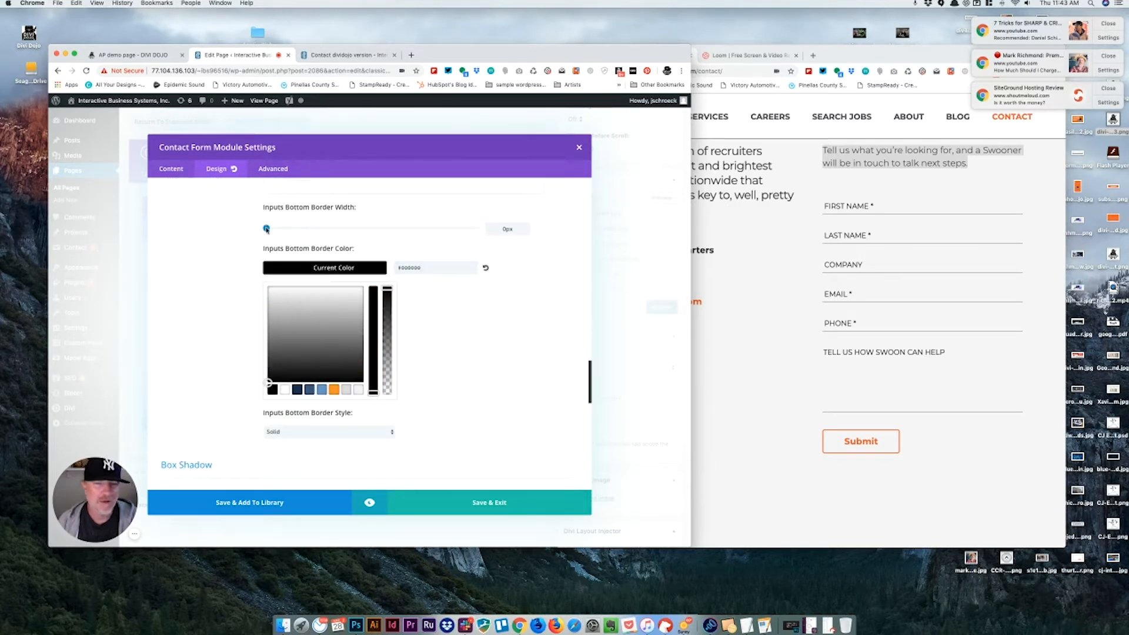
Step: Set the inputs' bottom border width to 1px and check the result in the border preview
drag(268, 229, 271, 229)
scroll(230, 238, up, 2)
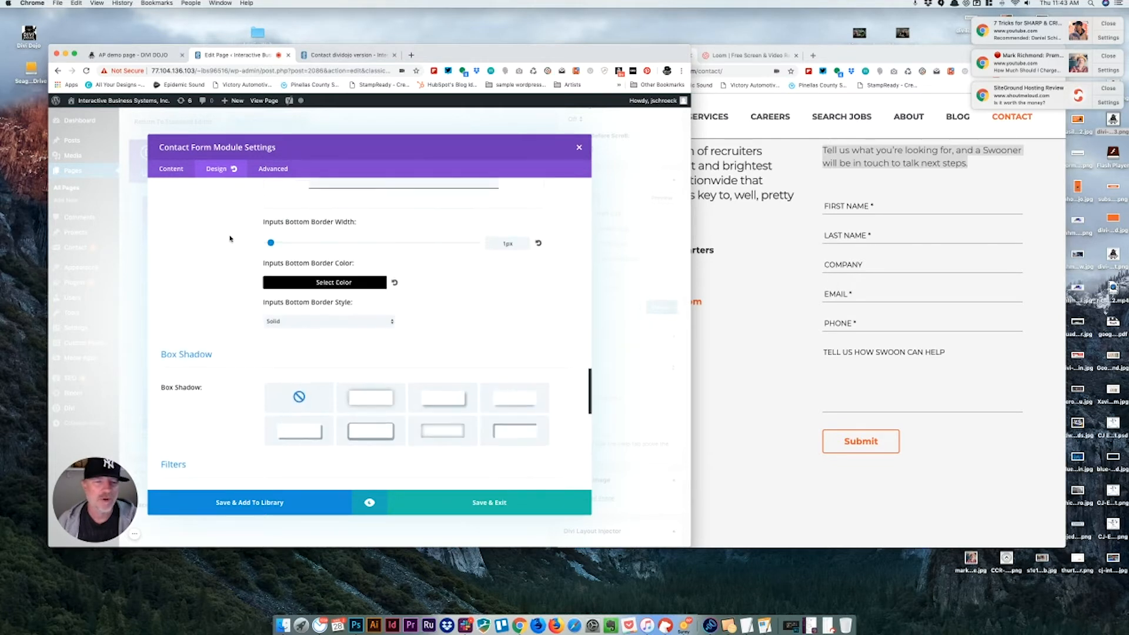
scroll(230, 238, up, 2)
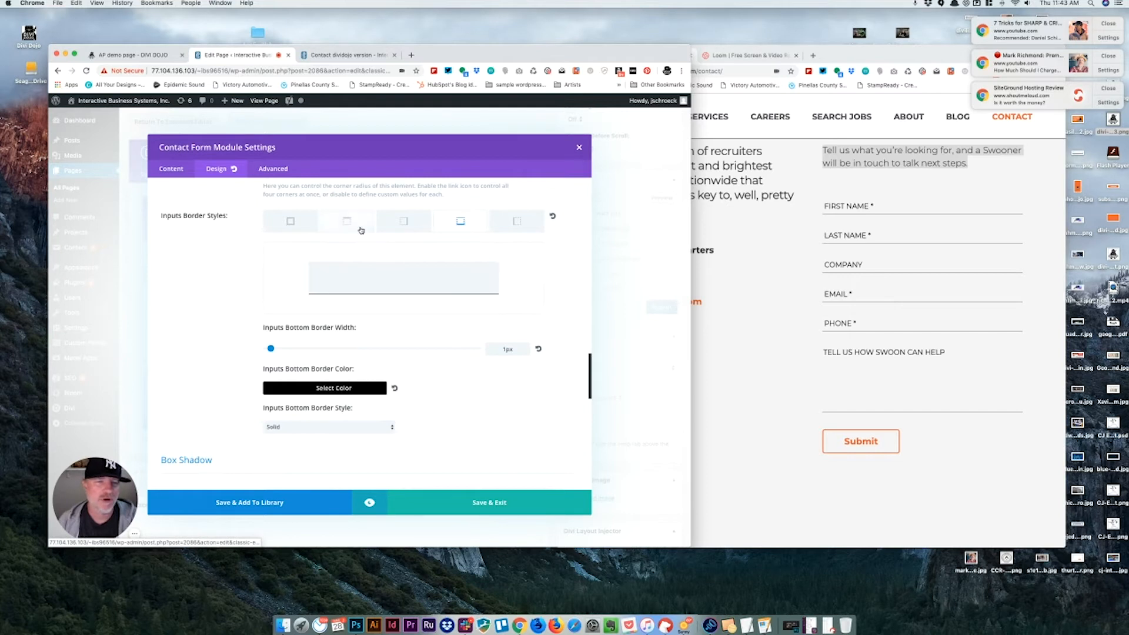
scroll(356, 226, up, 2)
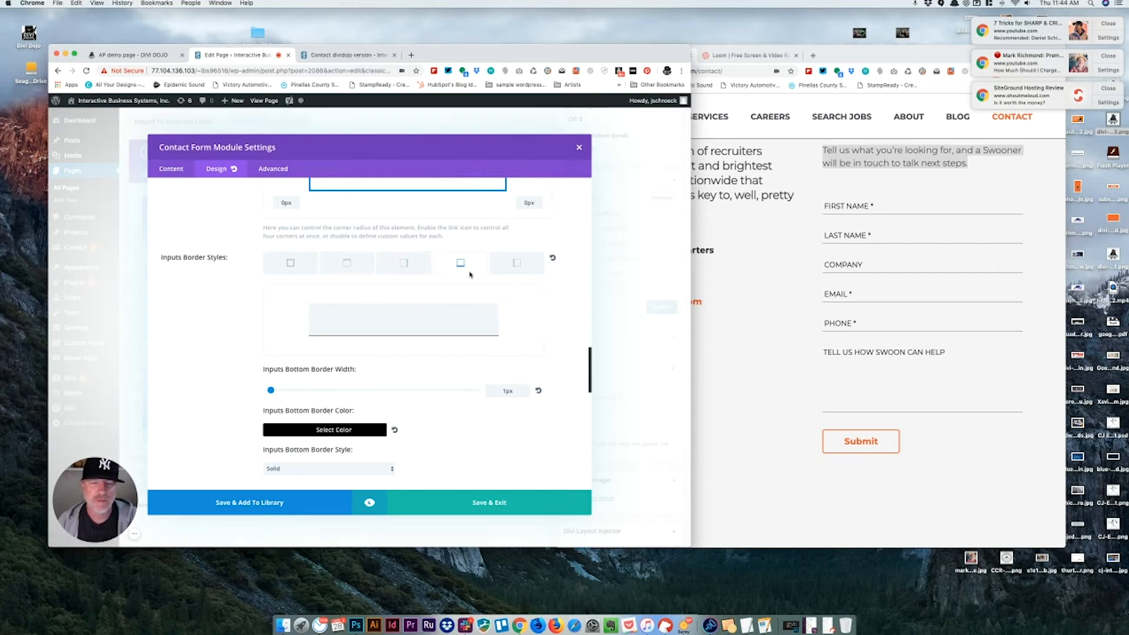
Step: Look through the form's box shadow, filter, animation, title text and form field text options
scroll(494, 316, down, 5)
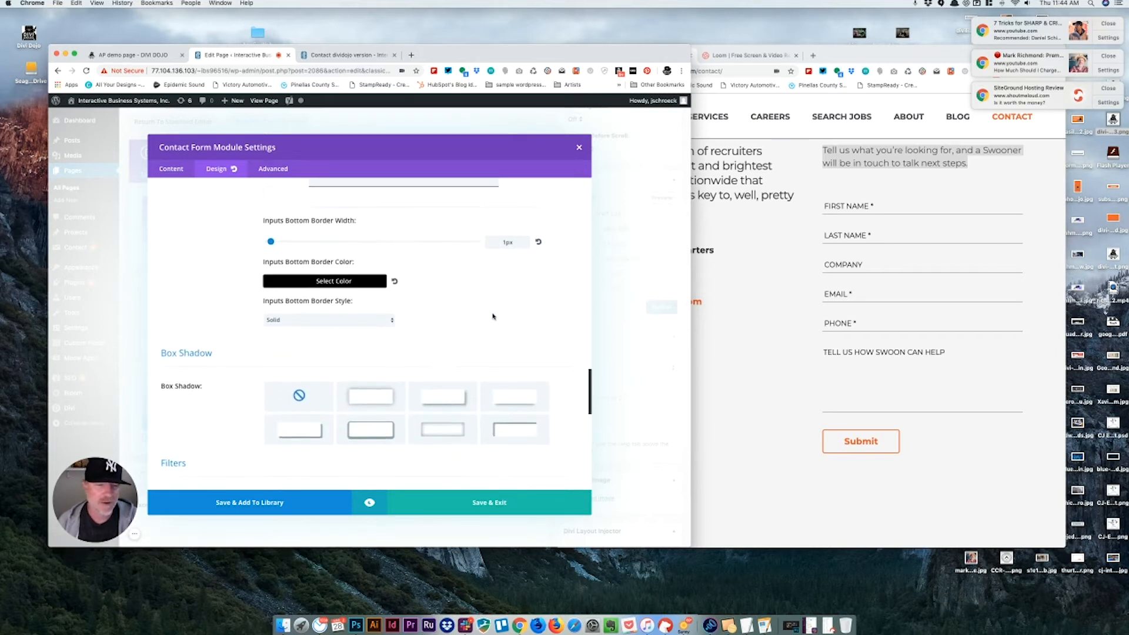
scroll(493, 316, down, 5)
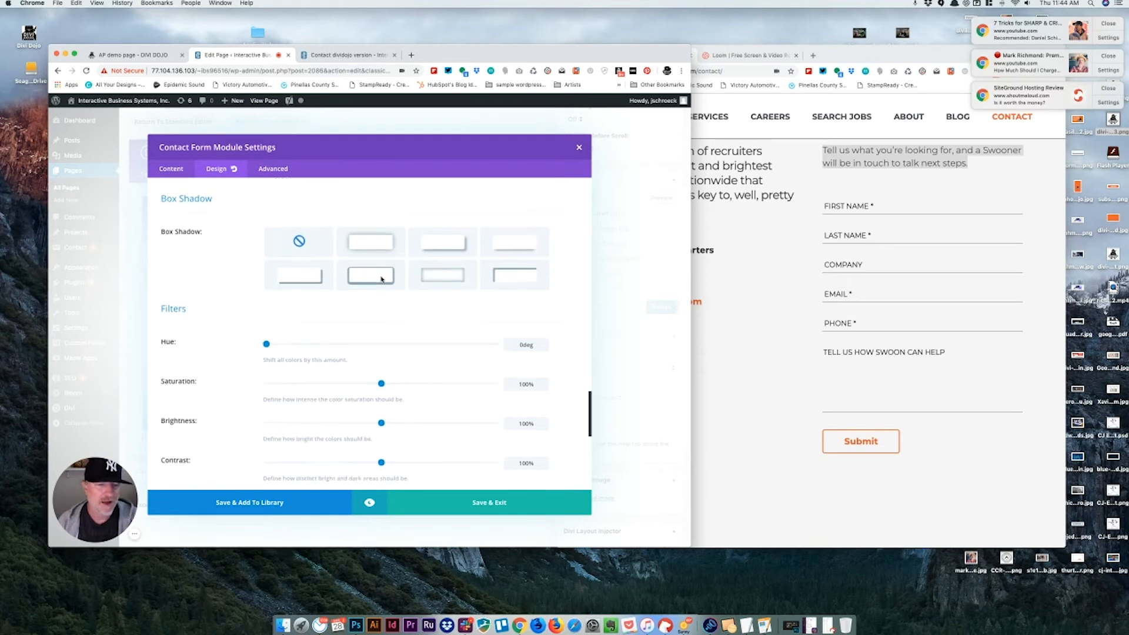
scroll(381, 278, down, 12)
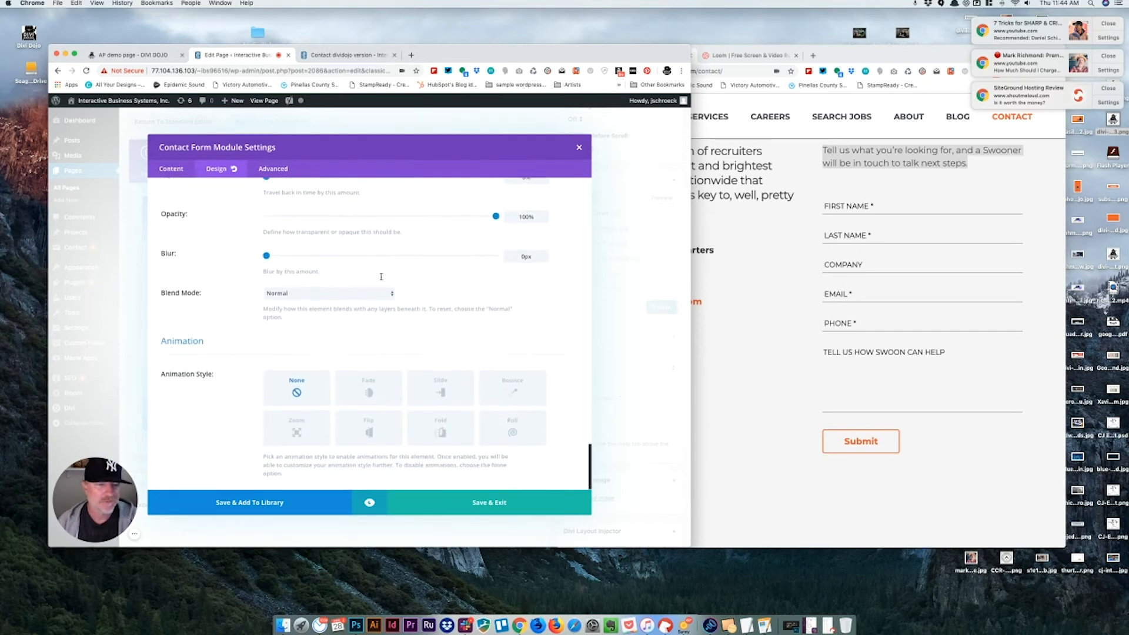
scroll(381, 276, down, 1)
scroll(381, 278, up, 20)
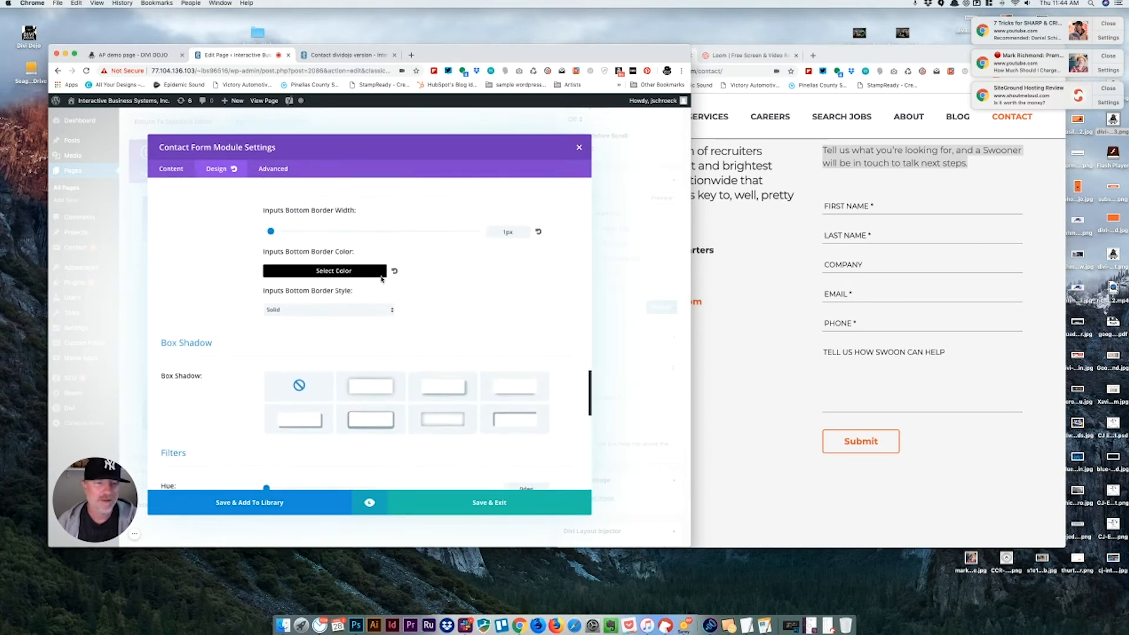
scroll(381, 279, up, 20)
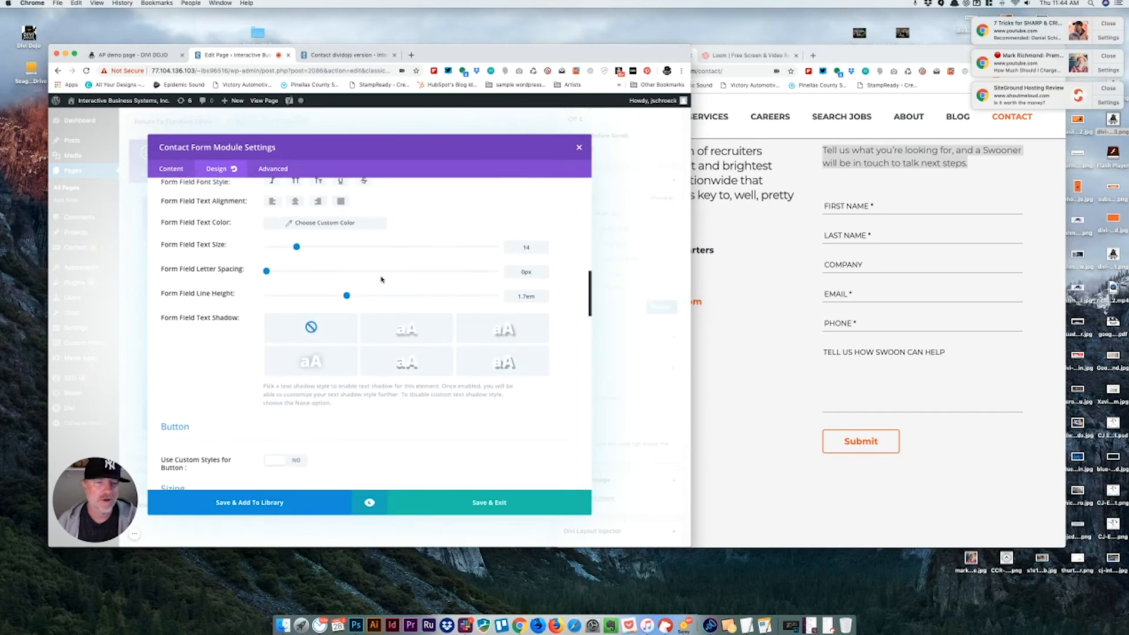
scroll(383, 277, up, 5)
scroll(382, 277, down, 4)
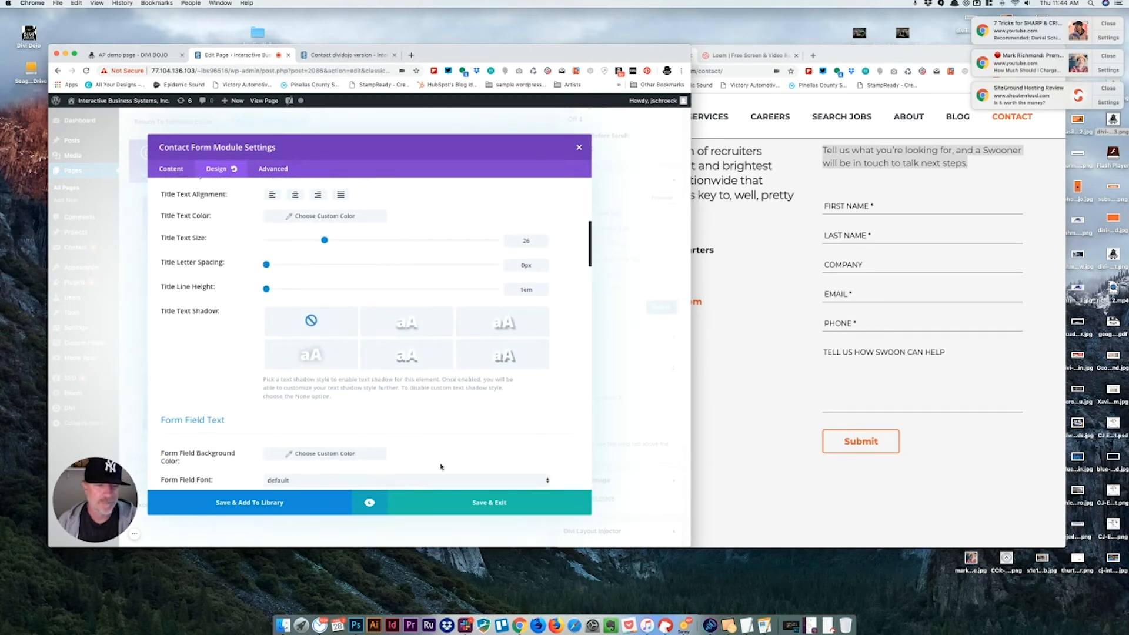
scroll(430, 414, down, 4)
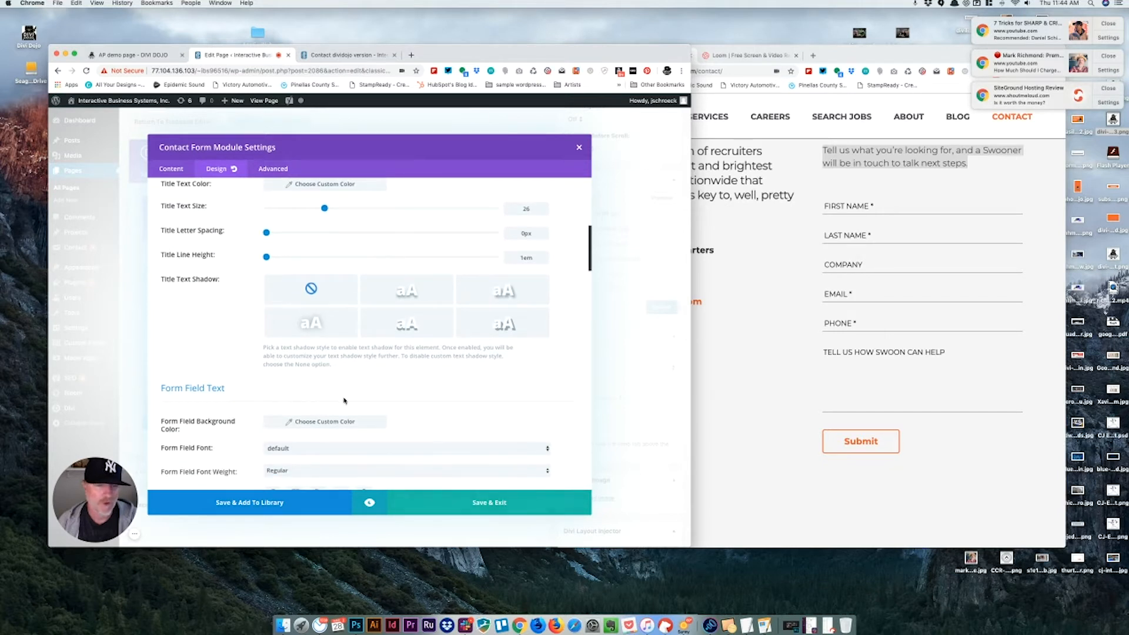
scroll(344, 399, down, 4)
scroll(344, 400, up, 4)
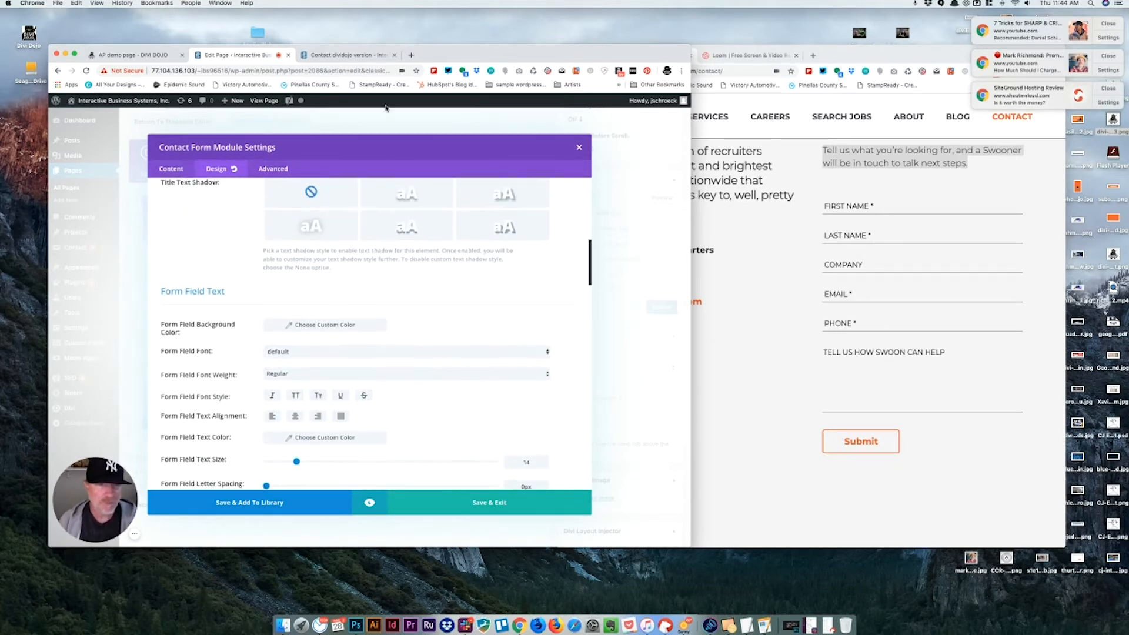
Step: Check the form in the page preview, then set the form field background color to white (#ffffff)
click(372, 56)
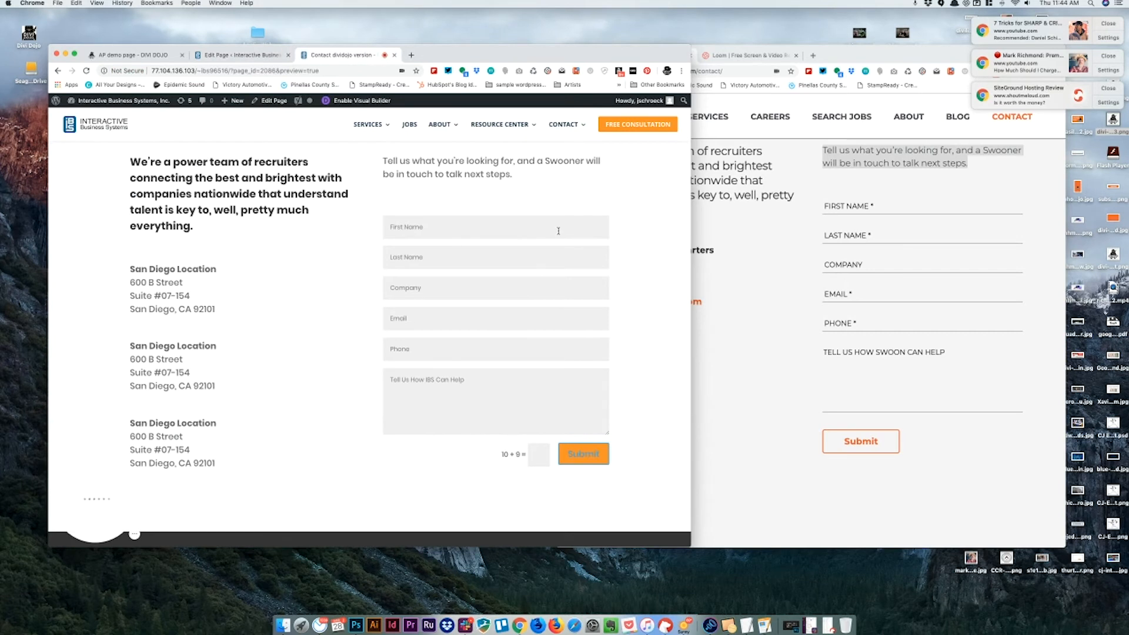
click(263, 55)
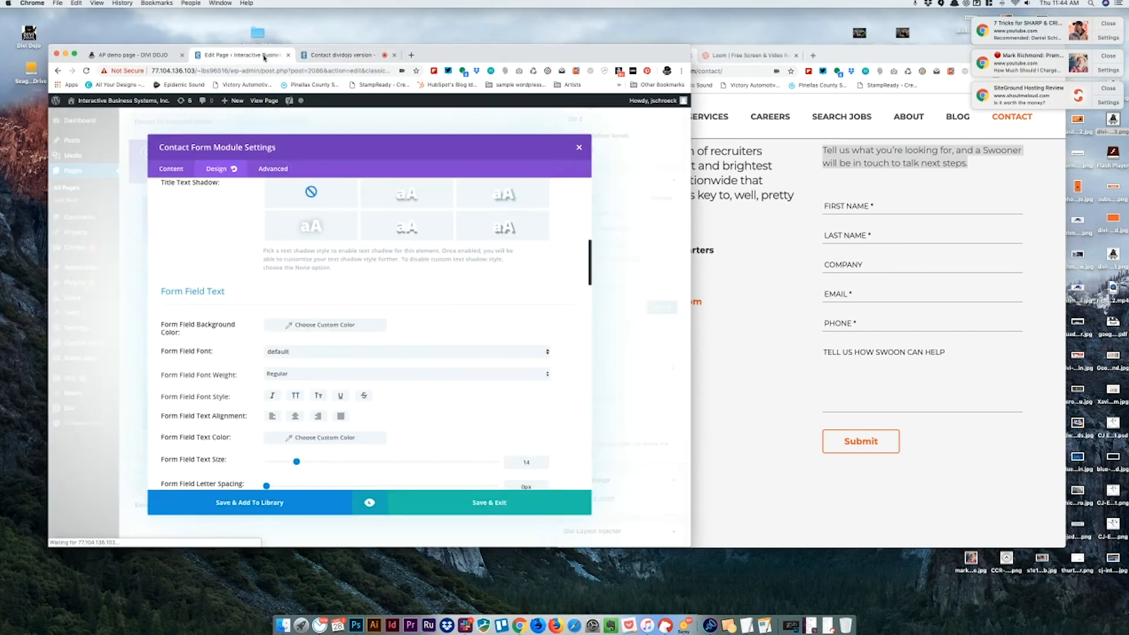
click(270, 328)
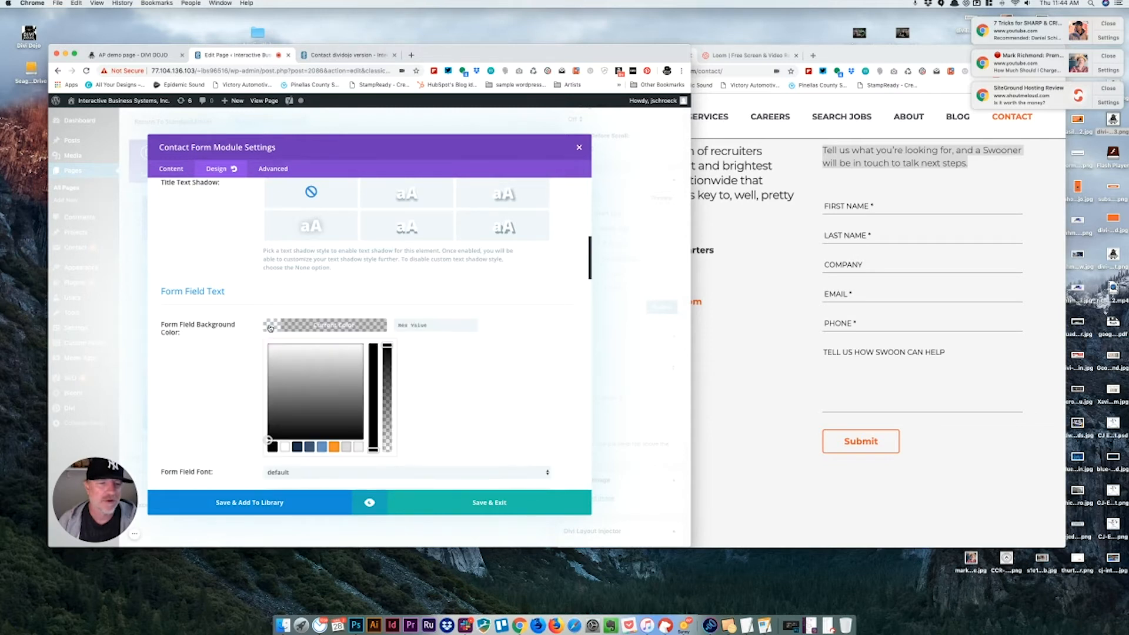
click(286, 448)
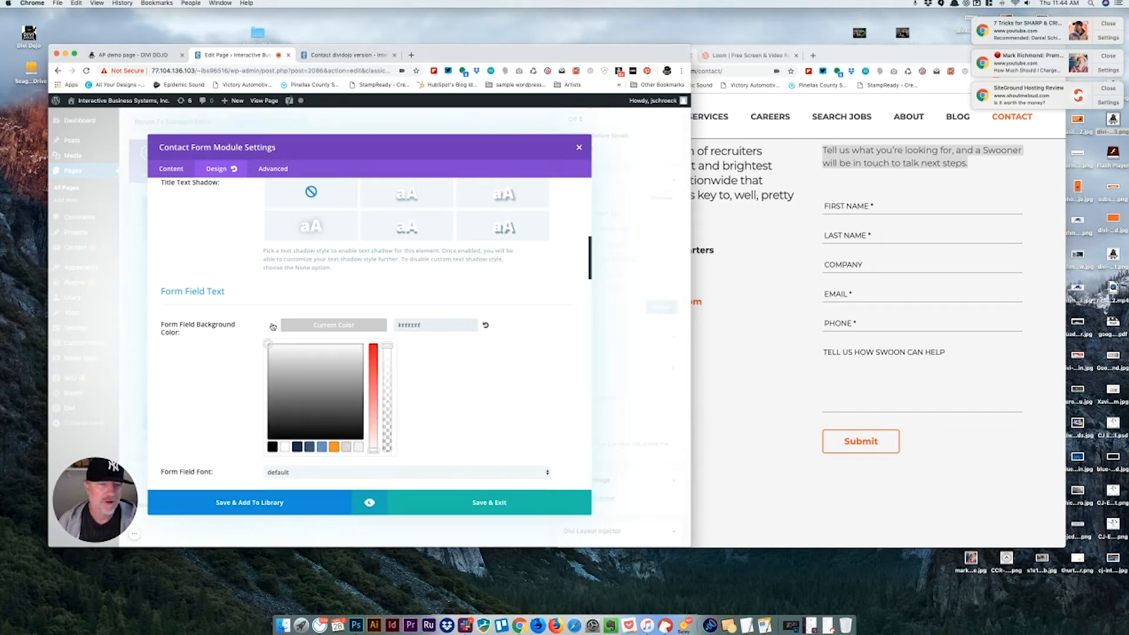
click(272, 326)
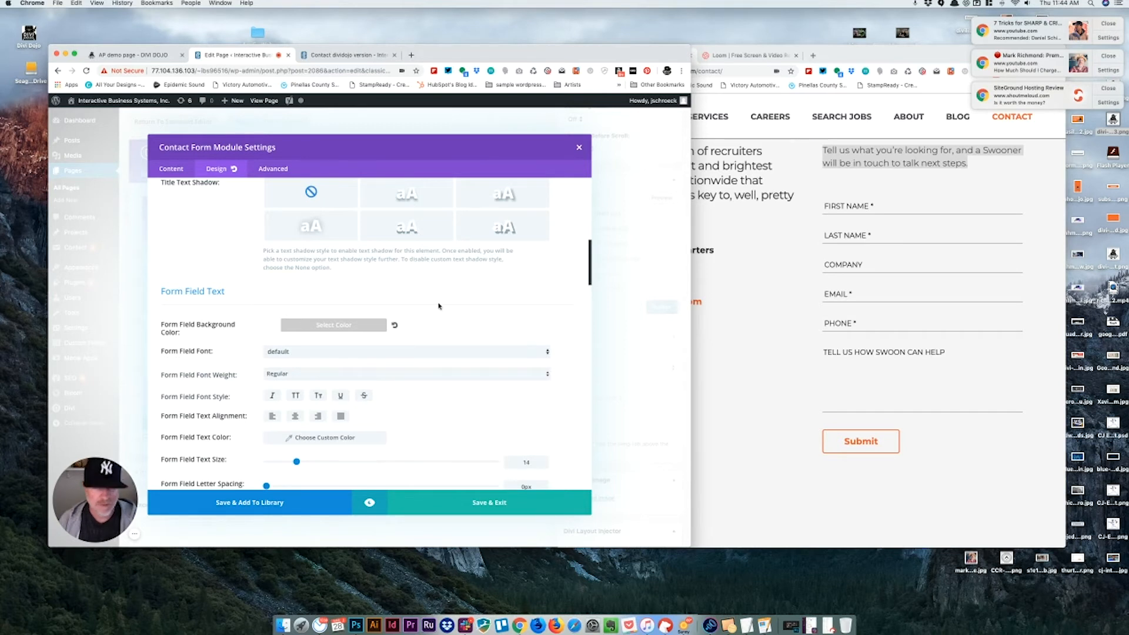
click(273, 328)
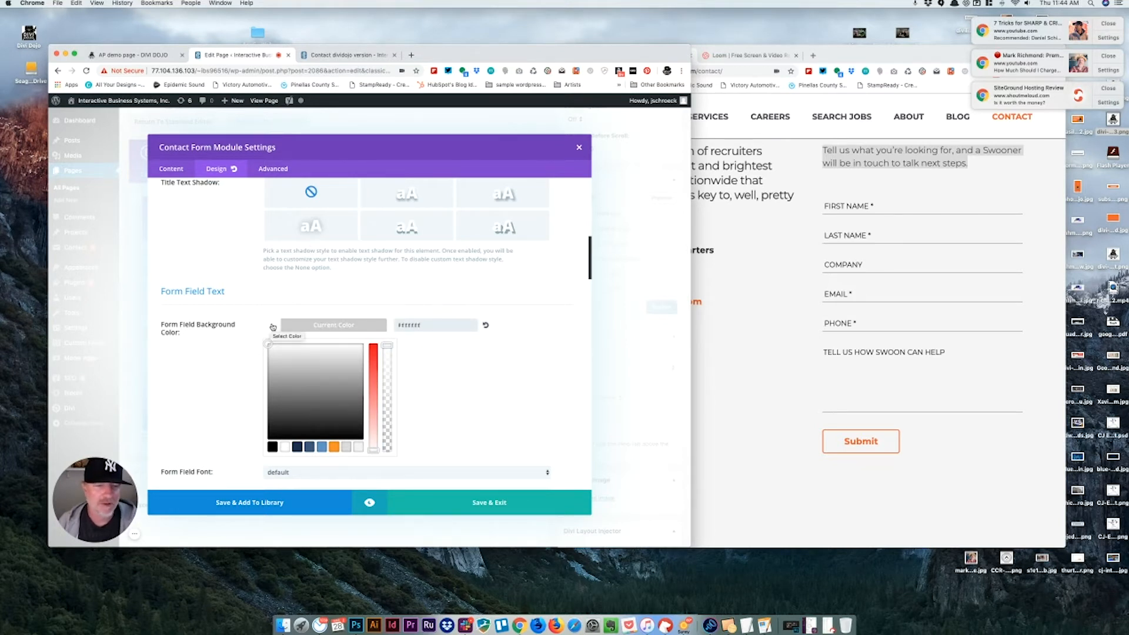
click(272, 327)
Step: Set the form field text size to 18 and its line height to 2em
scroll(383, 335, down, 2)
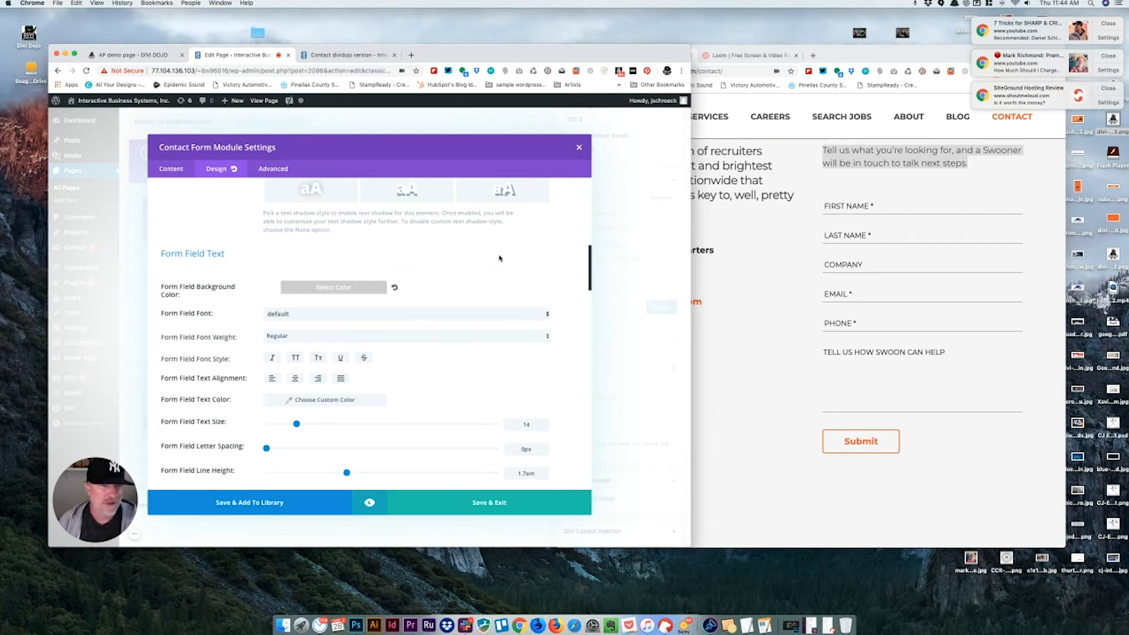
scroll(500, 258, down, 2)
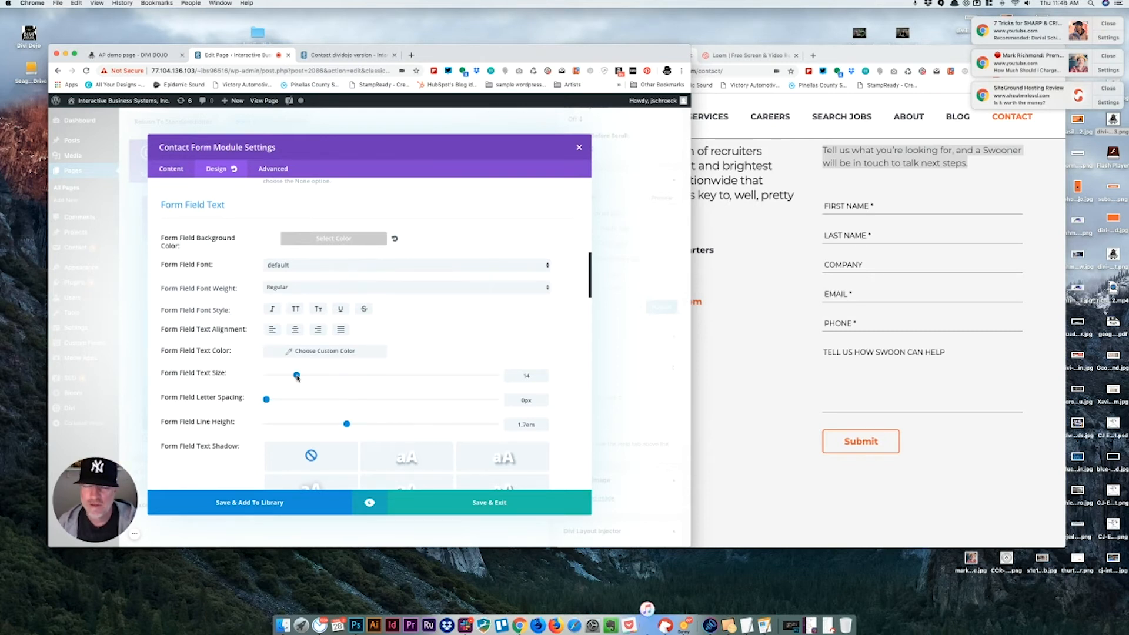
drag(297, 376, 306, 376)
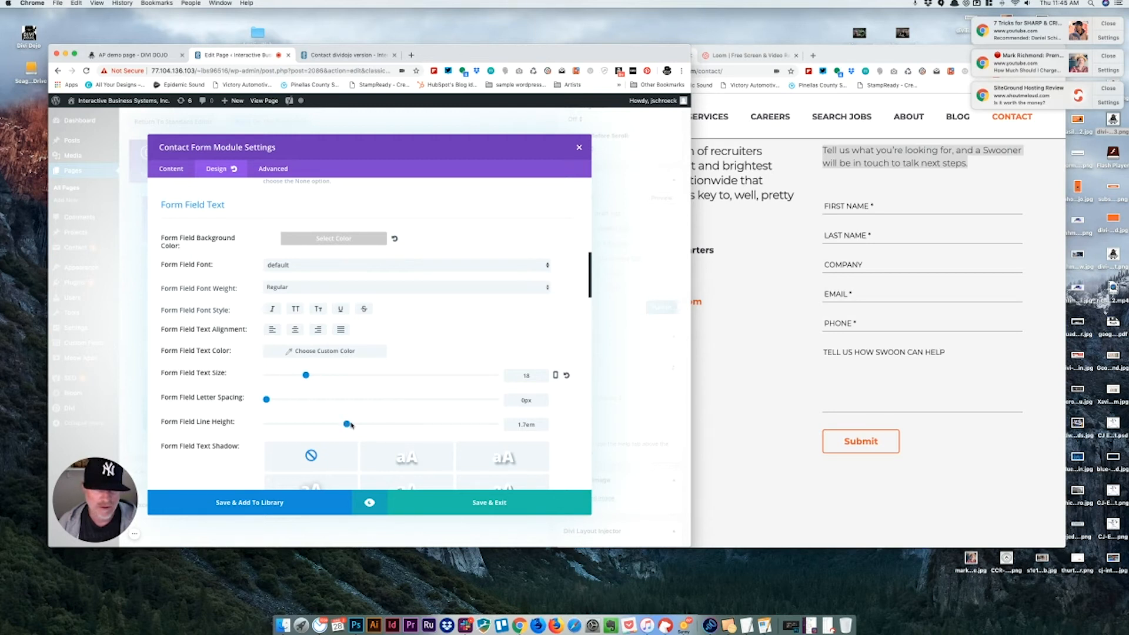
drag(351, 424, 385, 425)
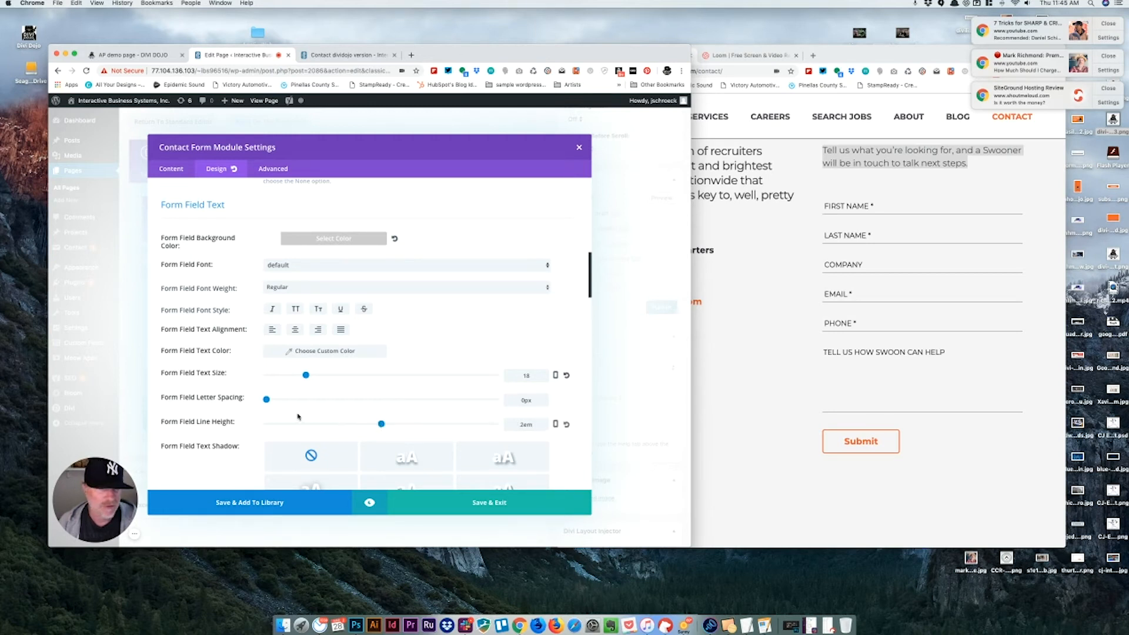
Step: Save the contact form module settings, update the page preview and check the restyled form there
scroll(390, 369, down, 5)
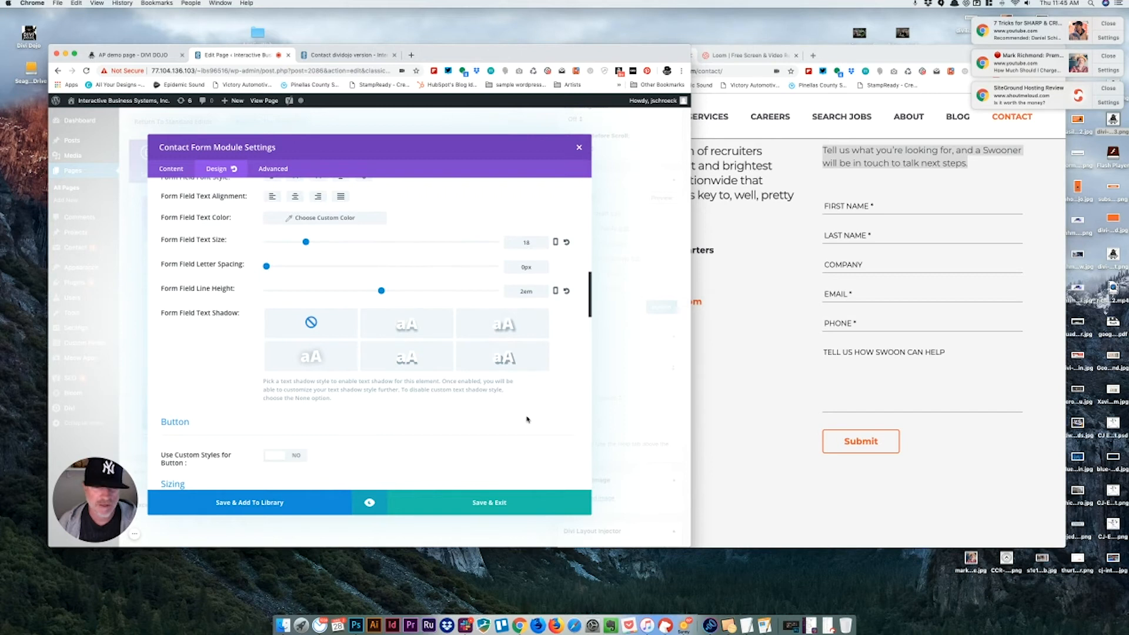
scroll(365, 398, down, 3)
scroll(364, 397, down, 2)
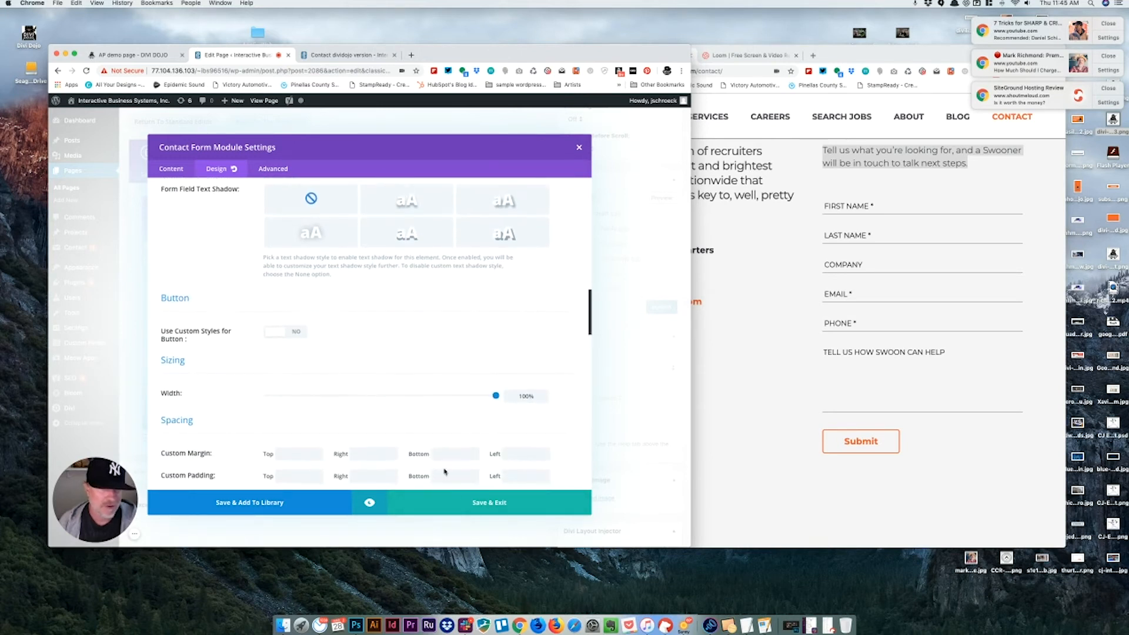
click(479, 503)
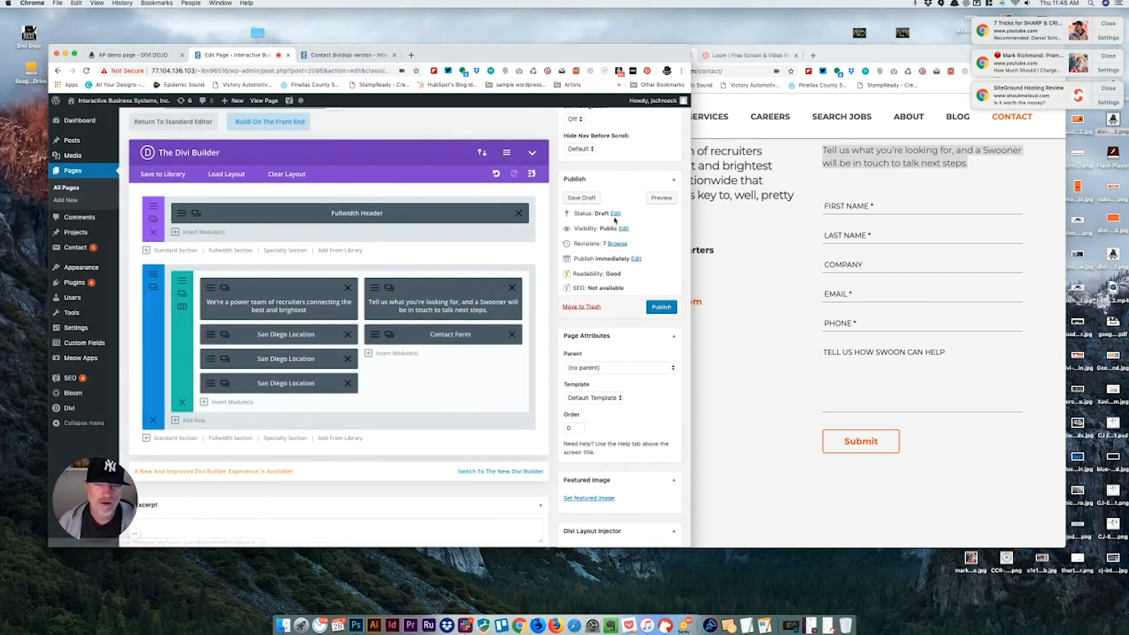
click(662, 197)
click(359, 57)
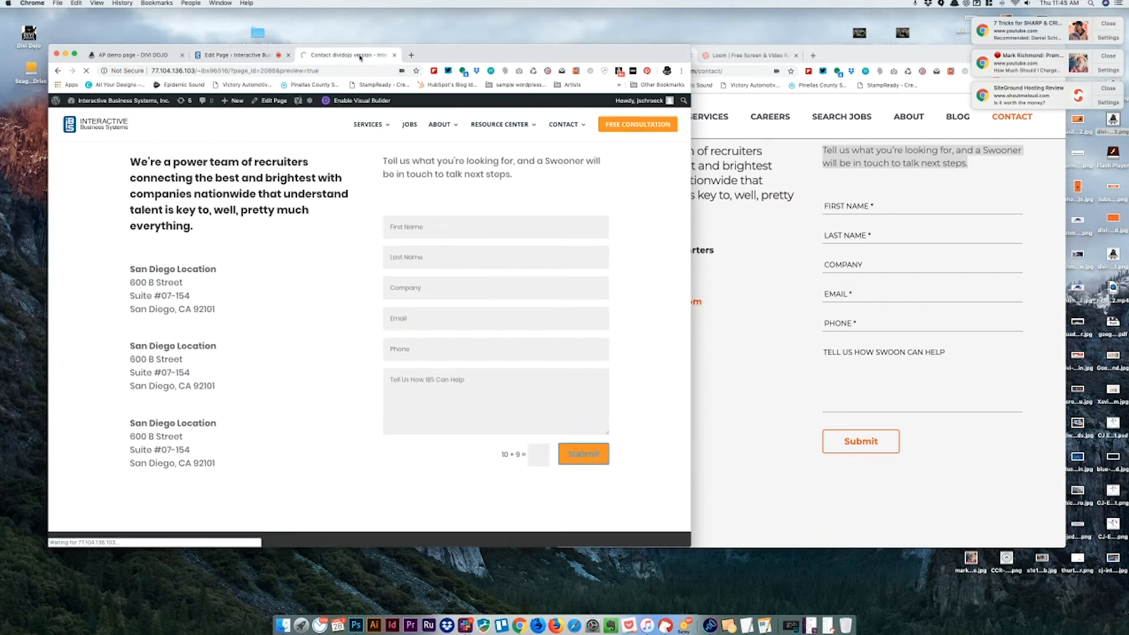
scroll(513, 207, down, 10)
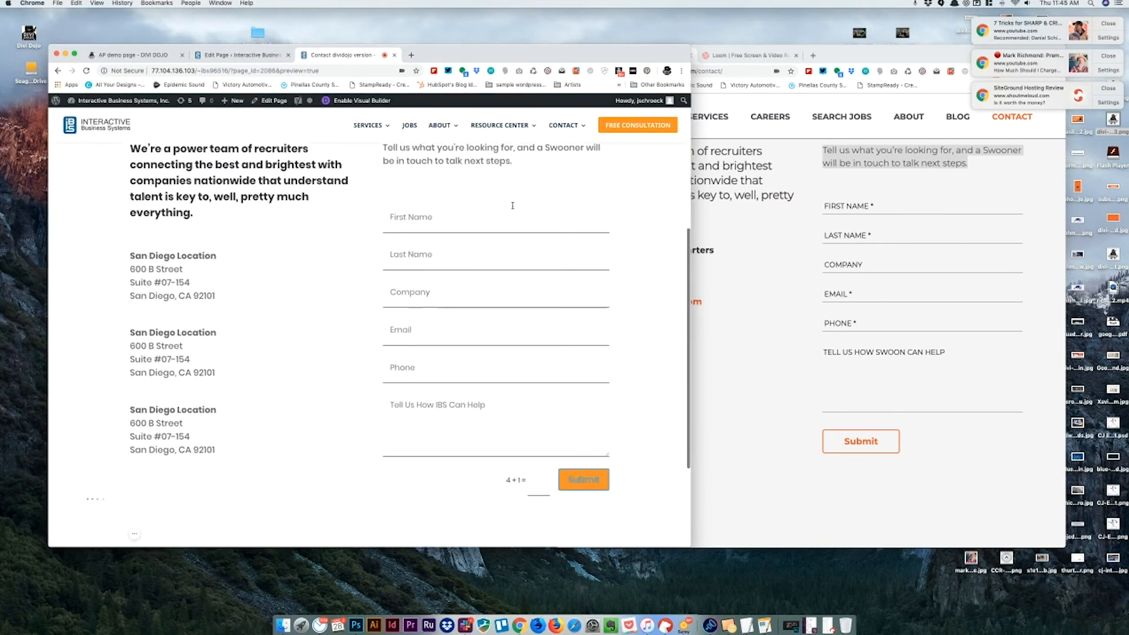
scroll(506, 229, up, 6)
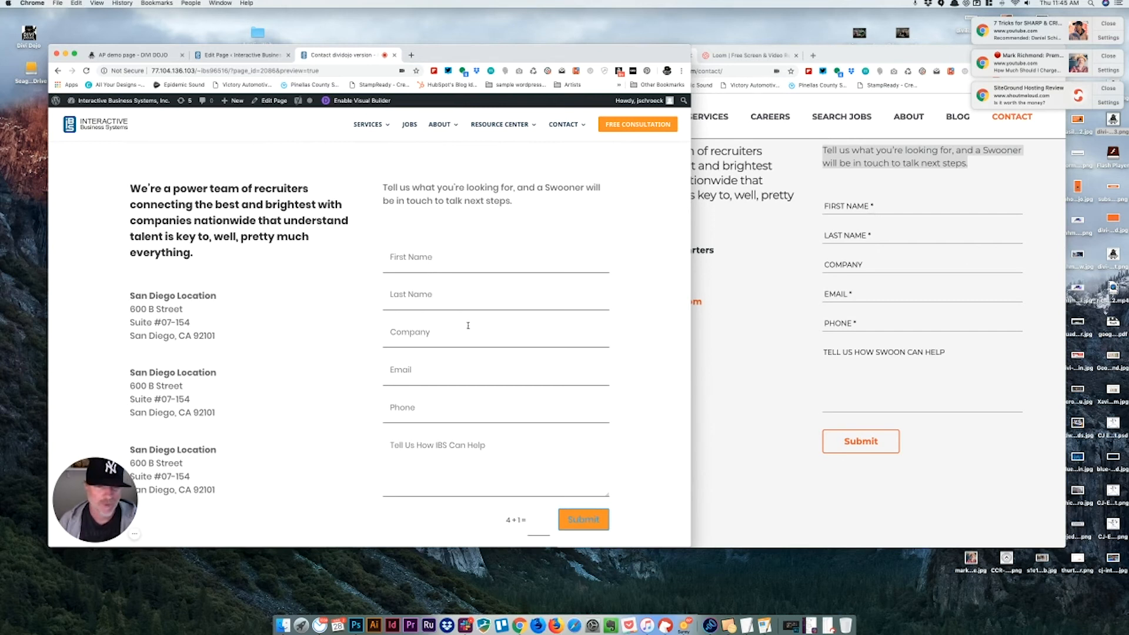
scroll(508, 454, down, 6)
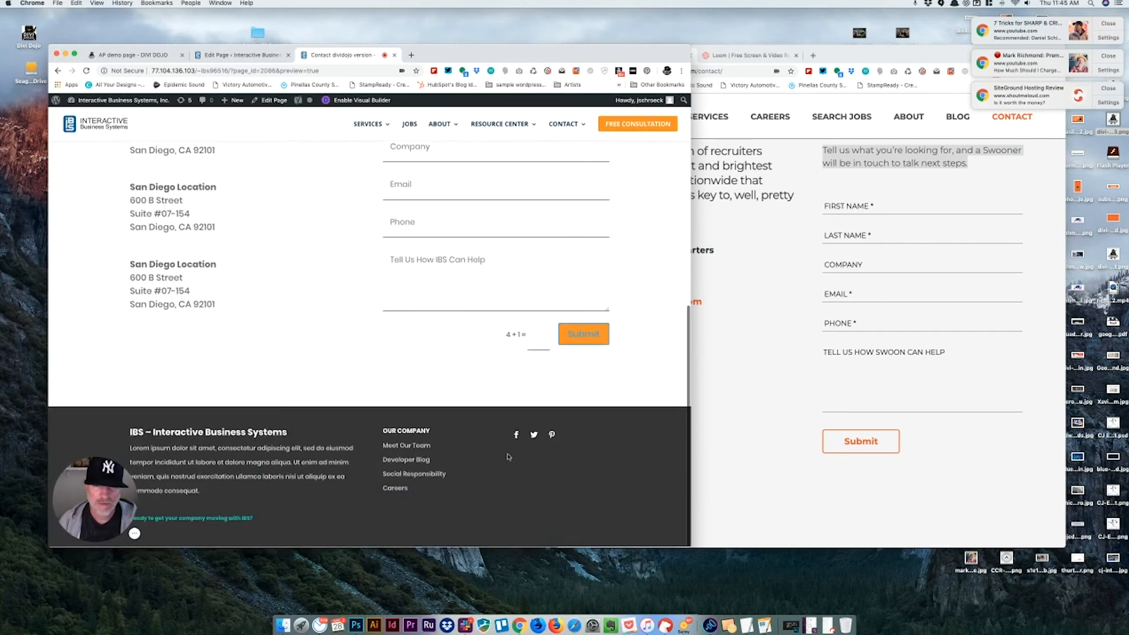
scroll(511, 411, up, 3)
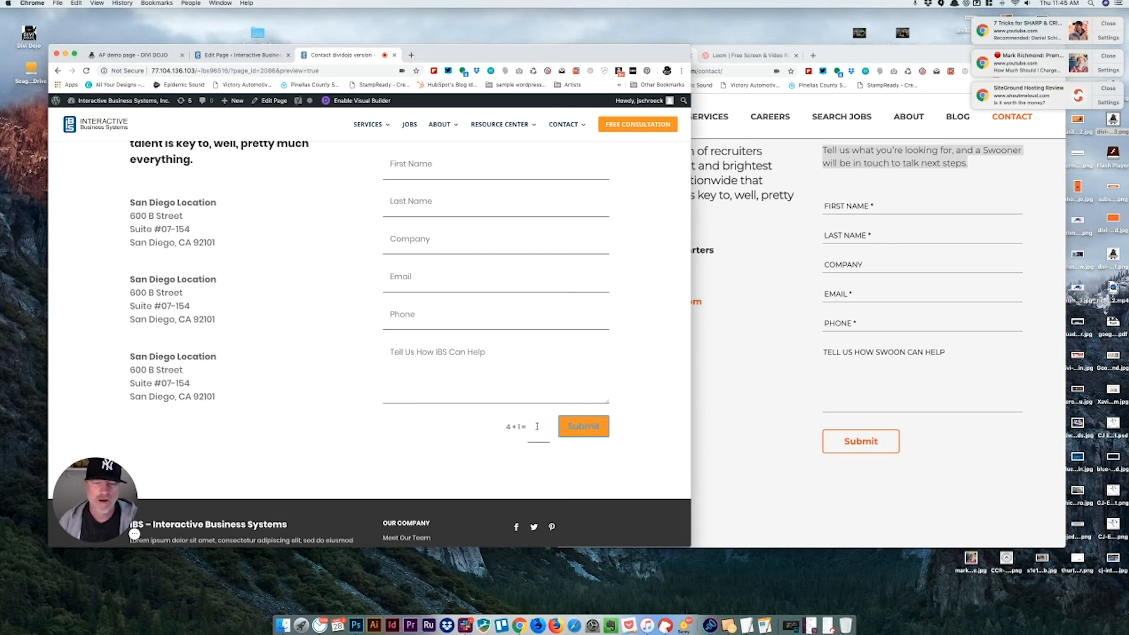
scroll(537, 426, up, 5)
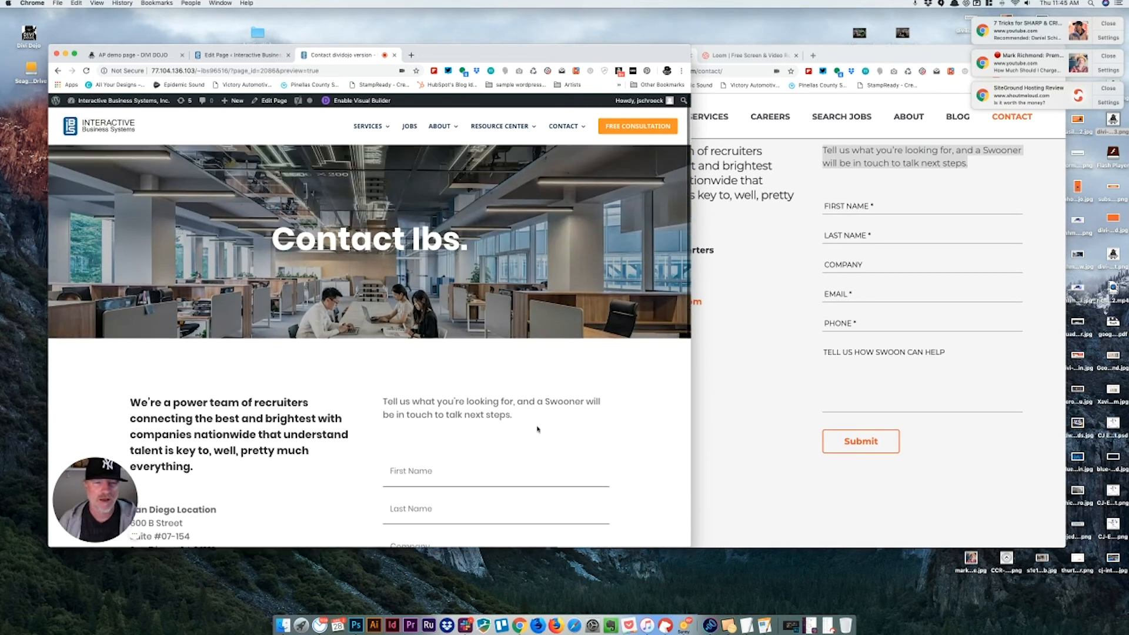
Step: Compare the previewed contact page with the Swoon reference page, from the header image down to the form and locations
click(776, 262)
scroll(772, 264, up, 5)
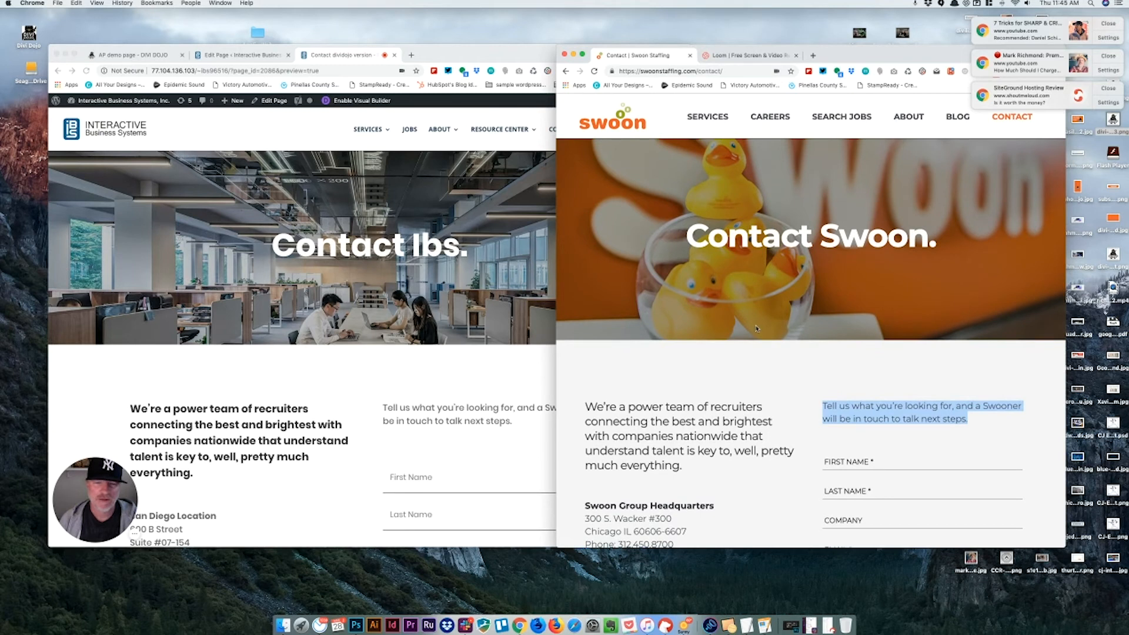
scroll(698, 322, down, 1)
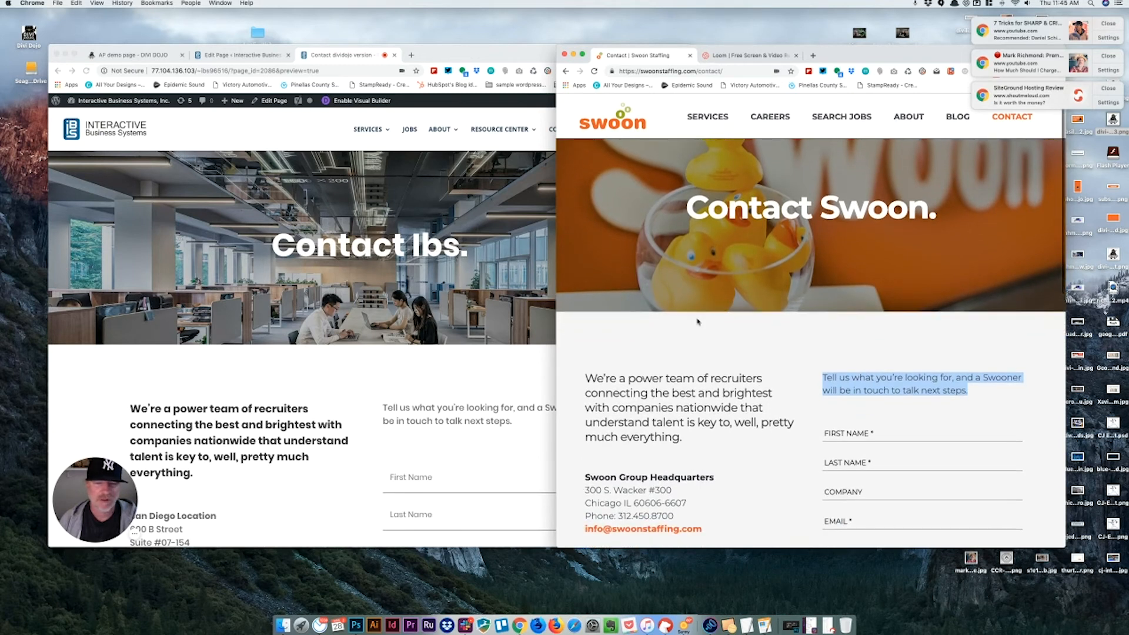
scroll(436, 328, down, 5)
scroll(437, 328, down, 3)
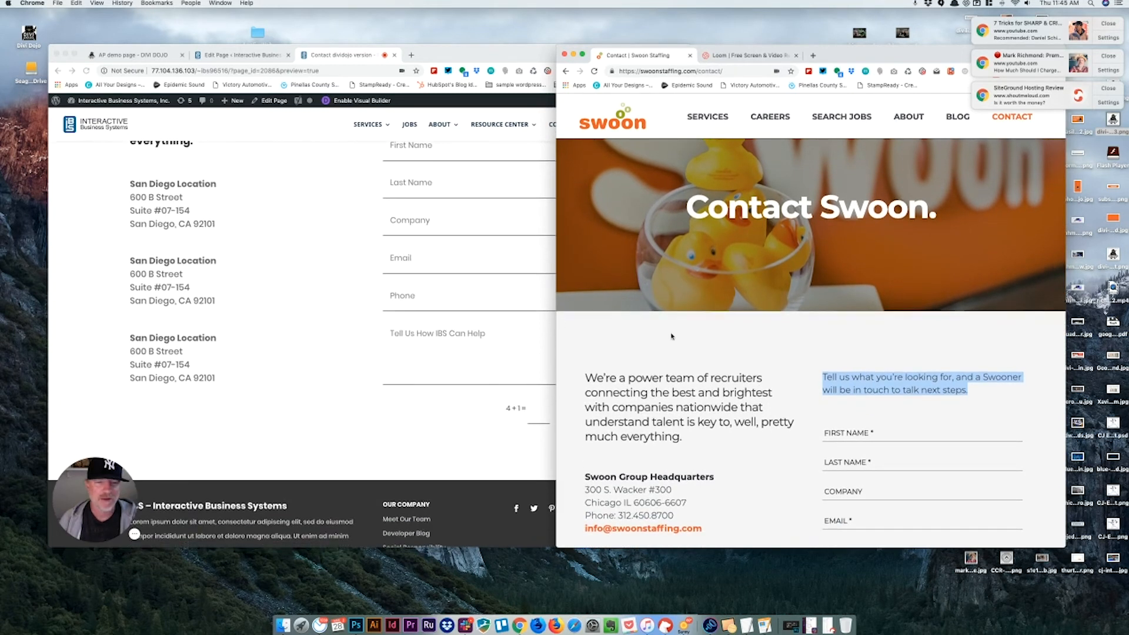
scroll(671, 333, down, 4)
scroll(671, 333, down, 3)
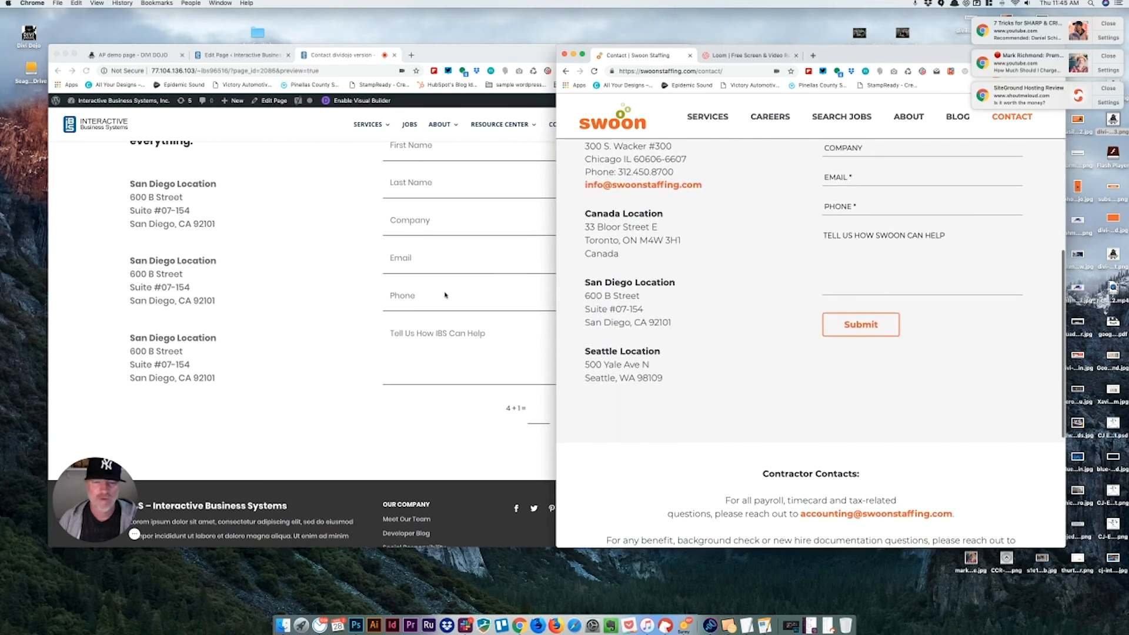
scroll(361, 242, up, 6)
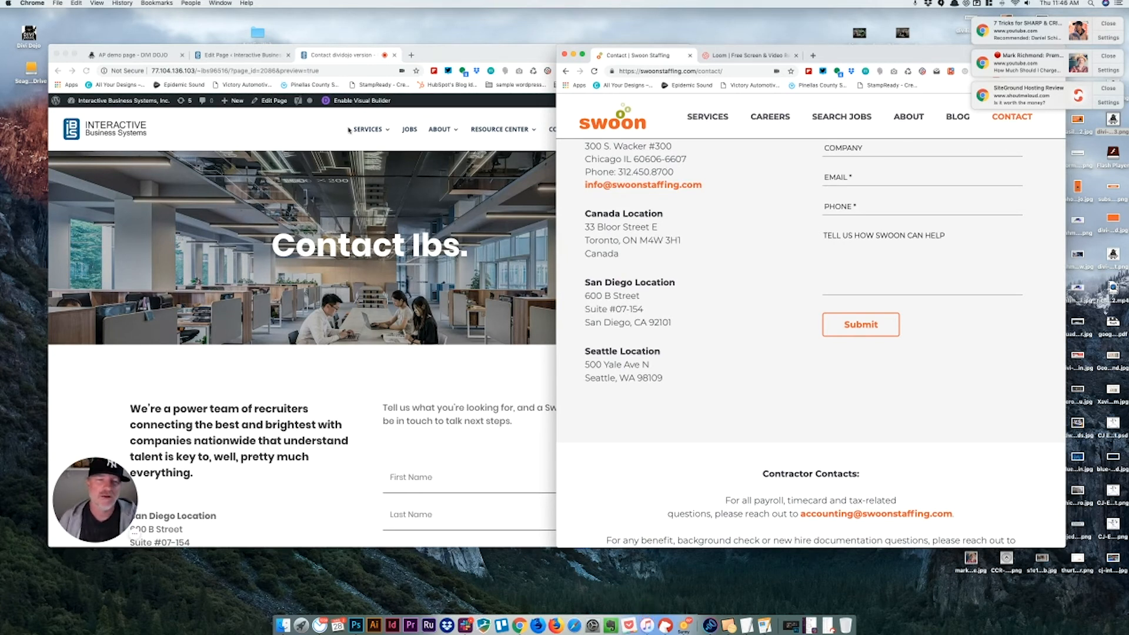
Step: Return to the page editor and review the Swoon reference page's header, text columns and form beside the builder layout
click(296, 129)
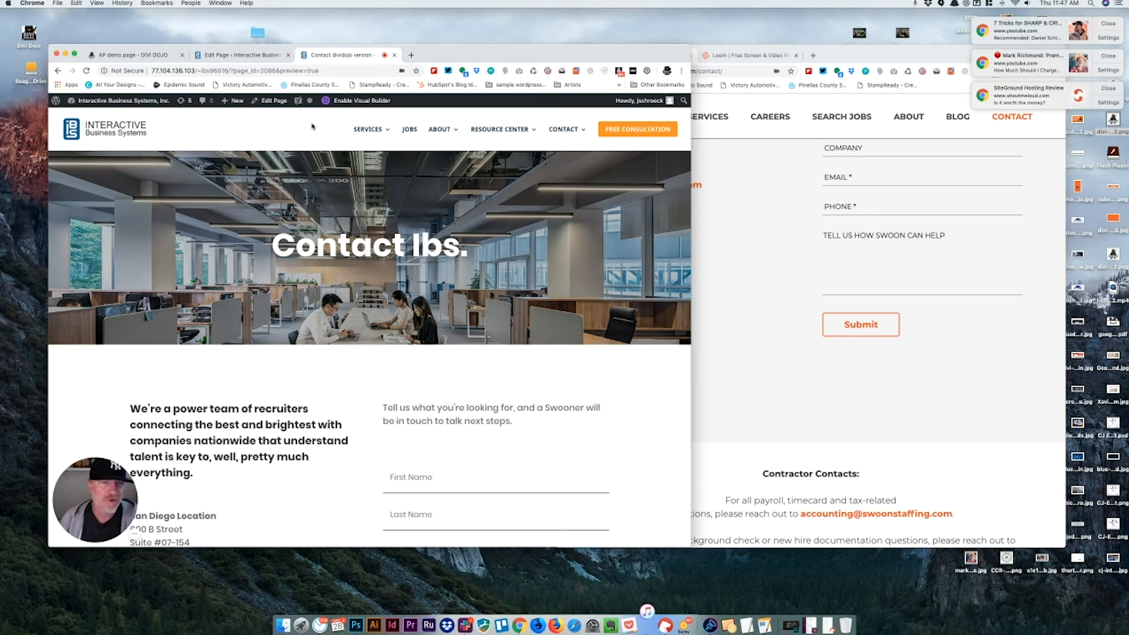
click(263, 56)
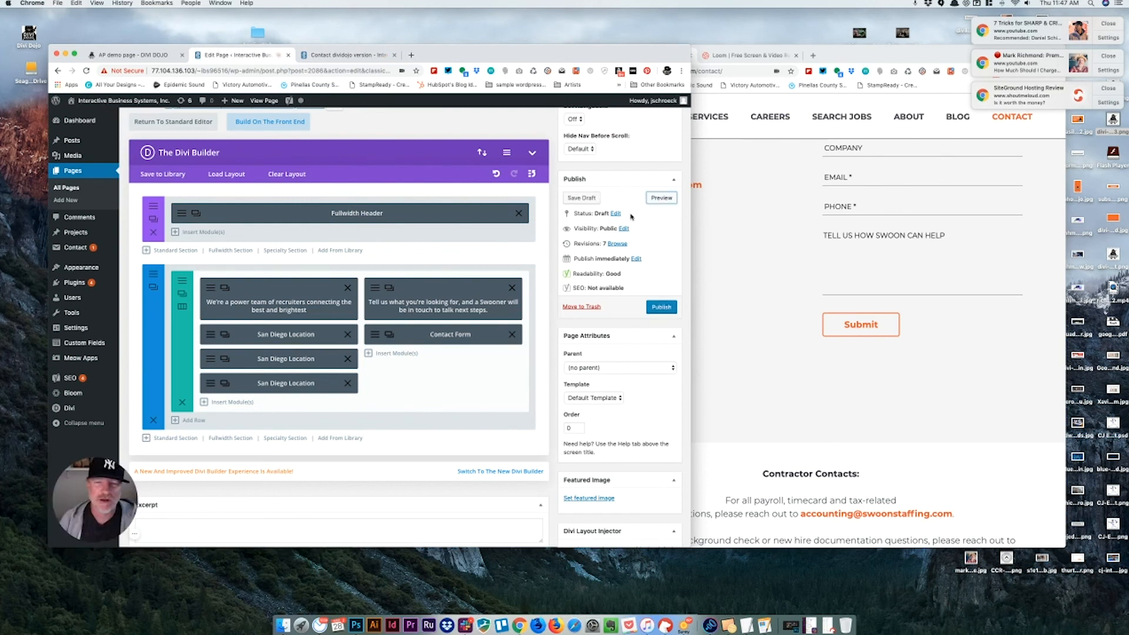
click(771, 201)
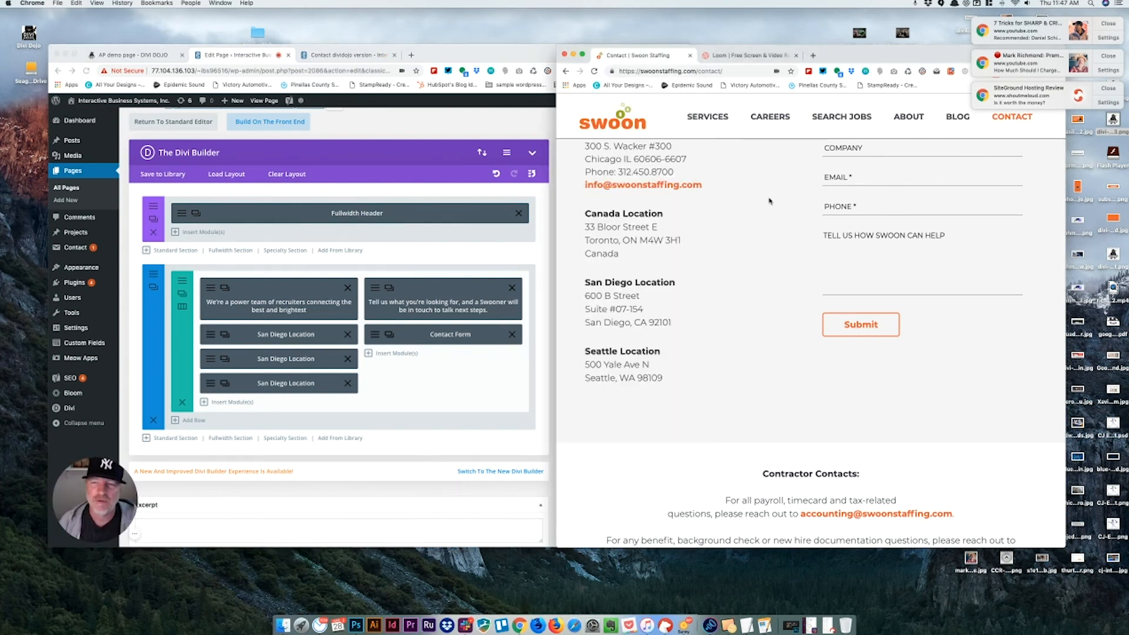
scroll(743, 189, up, 5)
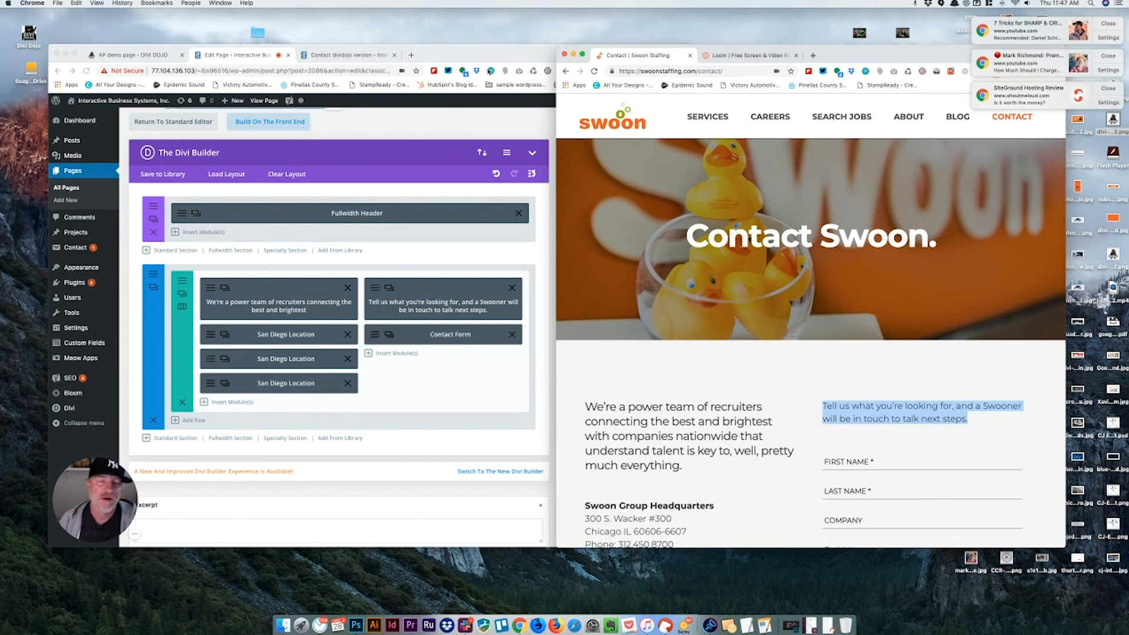
drag(541, 51, 537, 50)
click(850, 52)
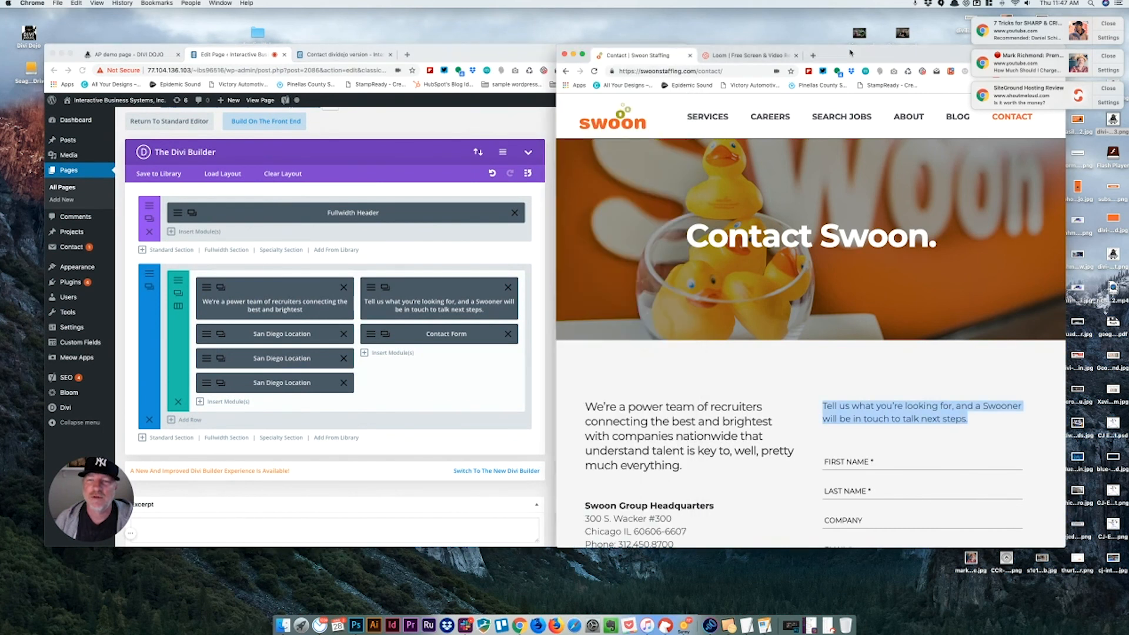
scroll(853, 247, down, 5)
click(781, 348)
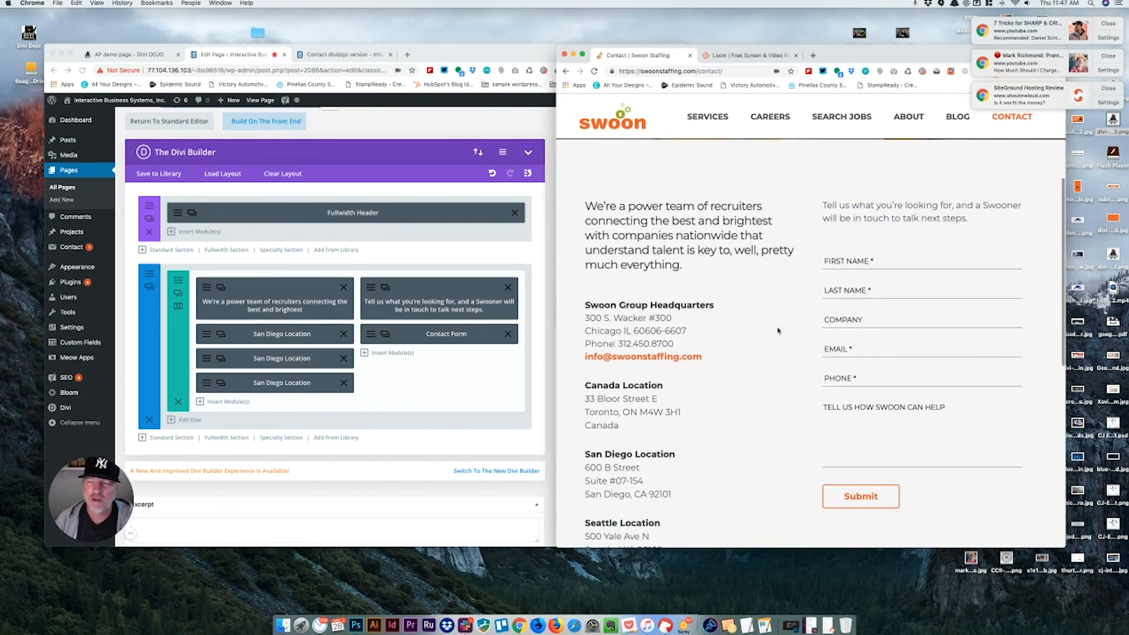
scroll(779, 330, down, 3)
scroll(740, 302, up, 6)
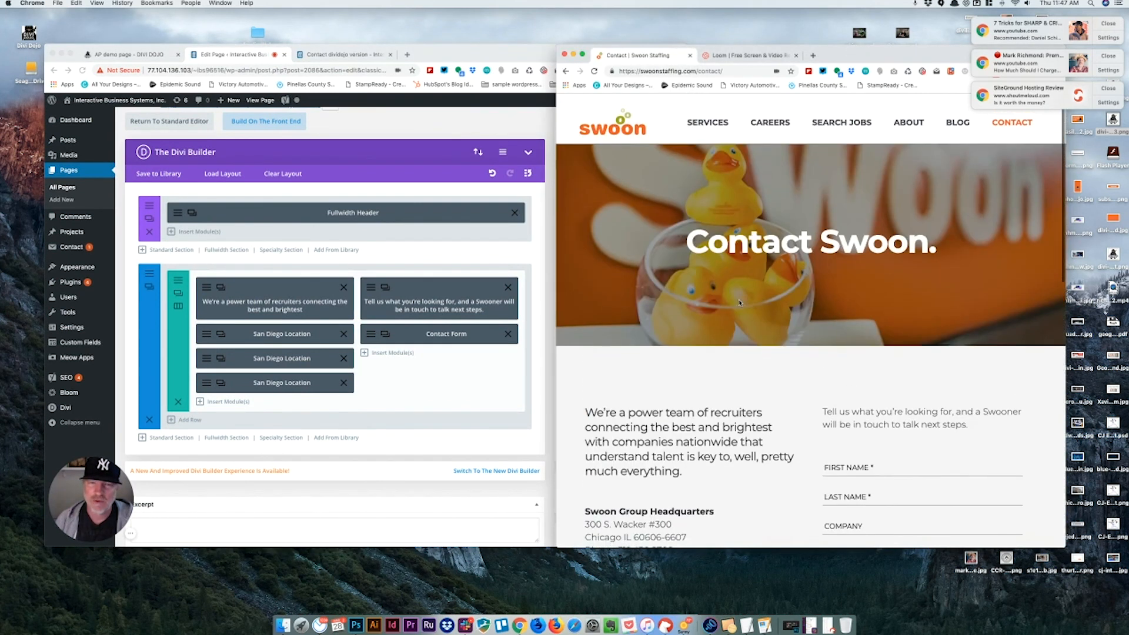